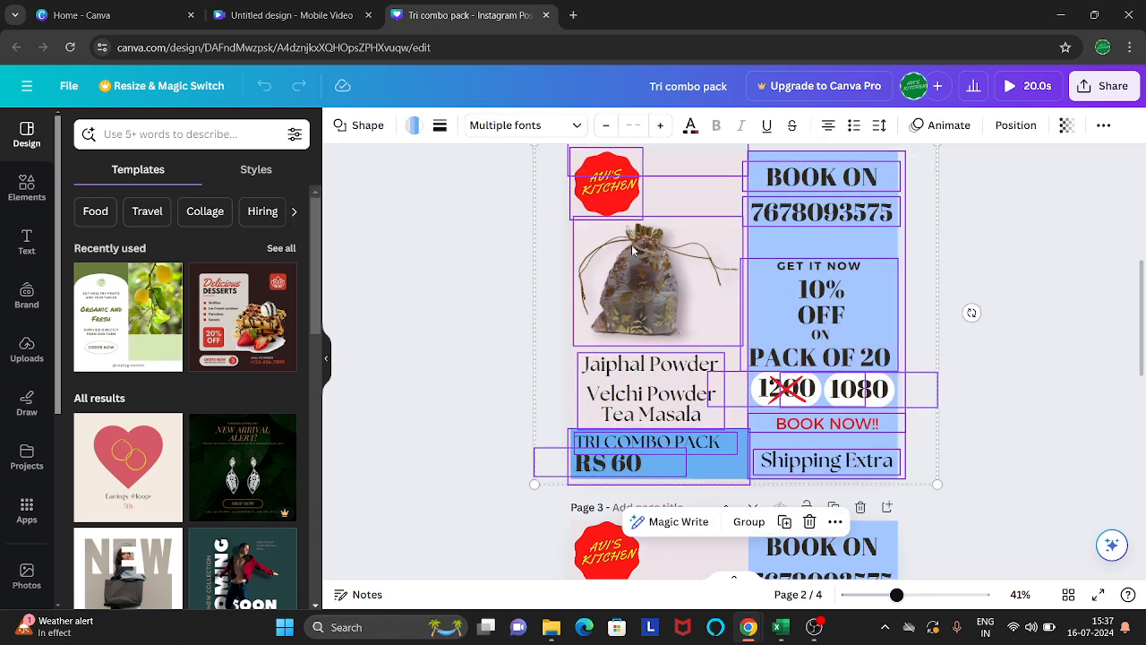
{"action": "left_click", "coordinate": [484, 281]}
{"action": "left_click_drag", "start_coordinate": [521, 167], "coordinate": [978, 446]}
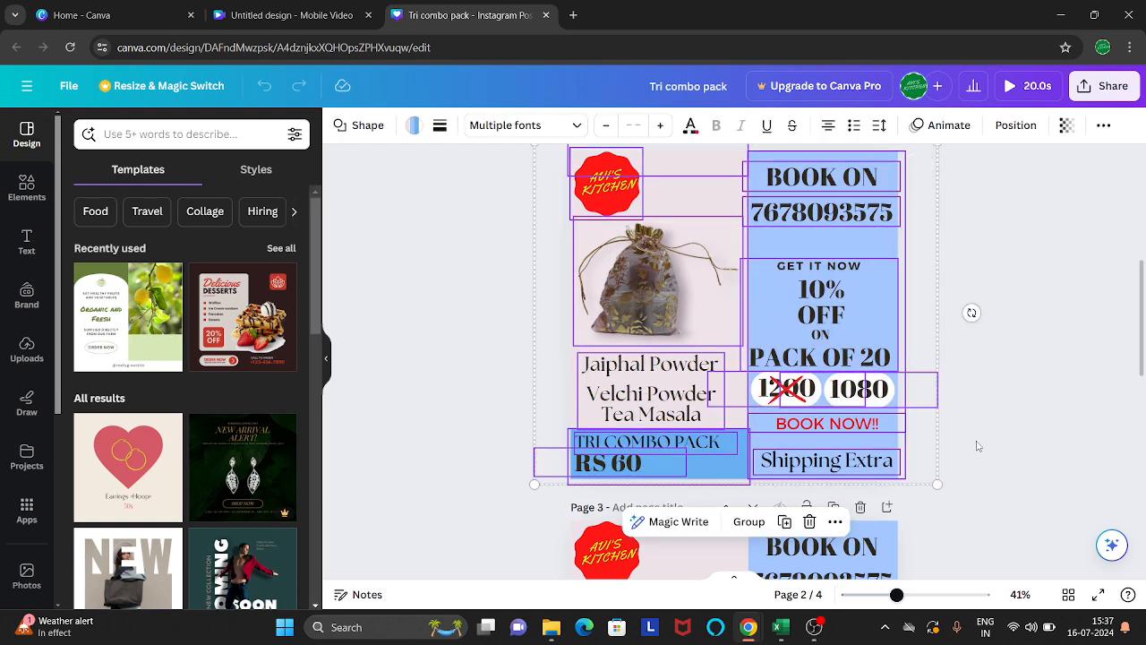
{"action": "left_click", "coordinate": [446, 312]}
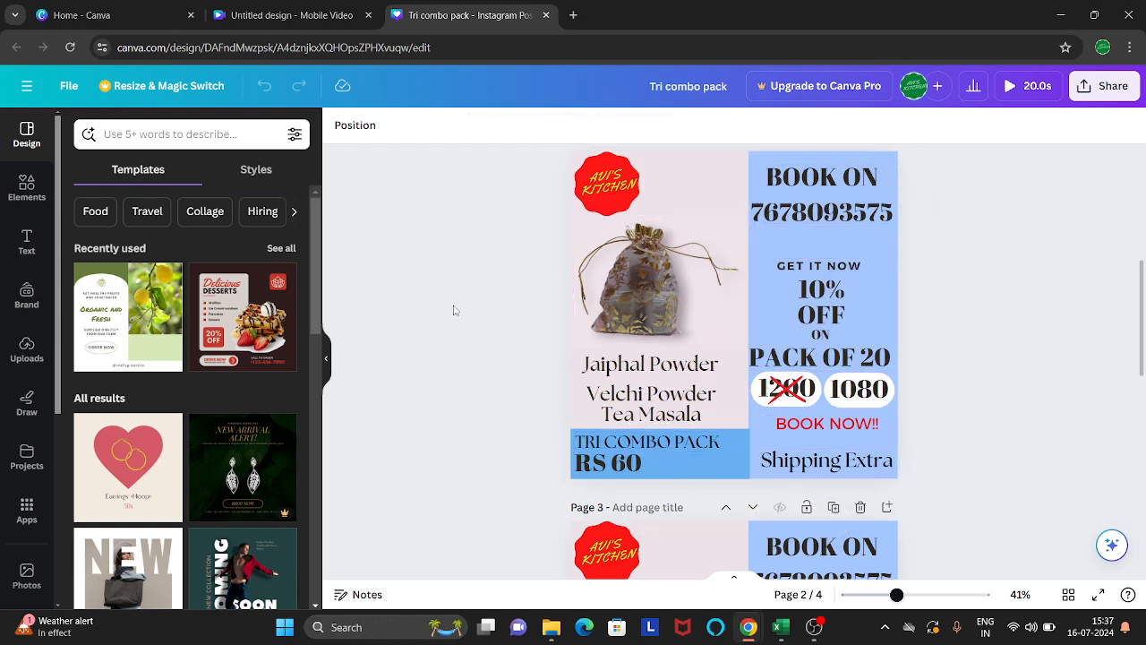
Close the existing untitled mobile video and create a new blank Instagram Reel design from the Canva home page.
{"action": "left_click", "coordinate": [322, 6]}
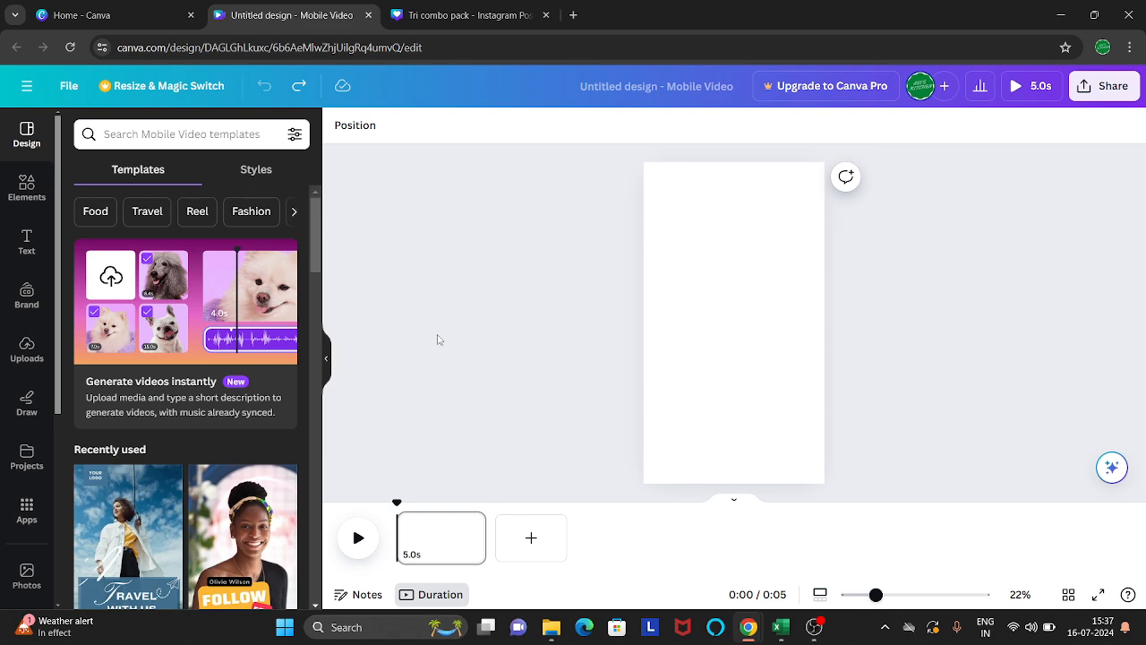
{"action": "left_click", "coordinate": [368, 15]}
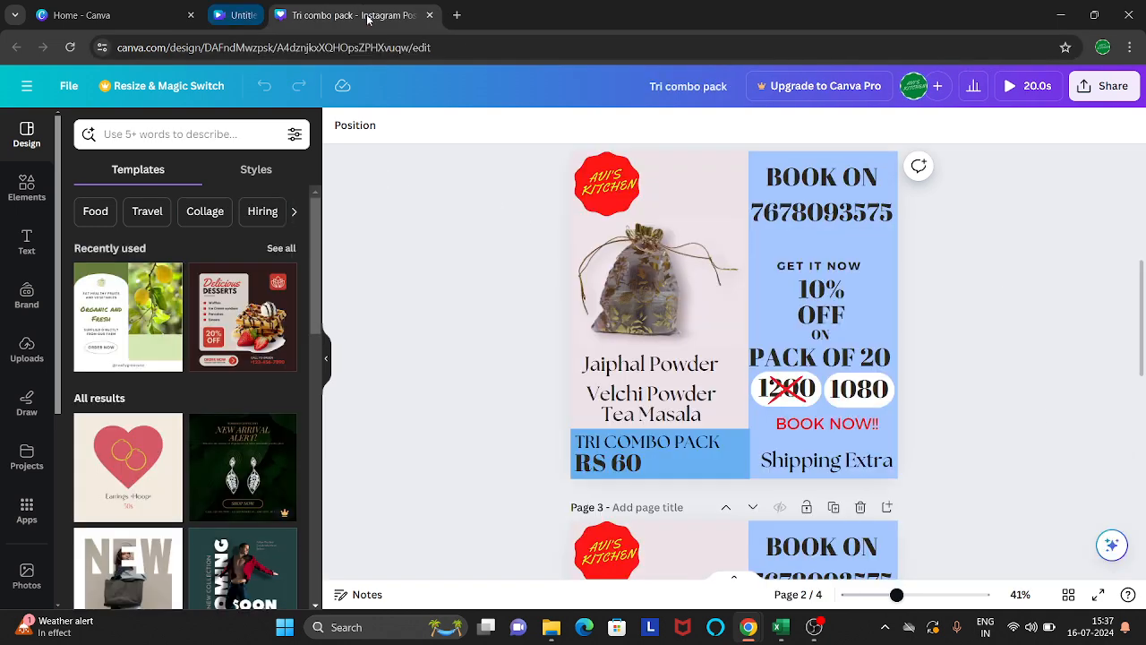
{"action": "left_click", "coordinate": [80, 15]}
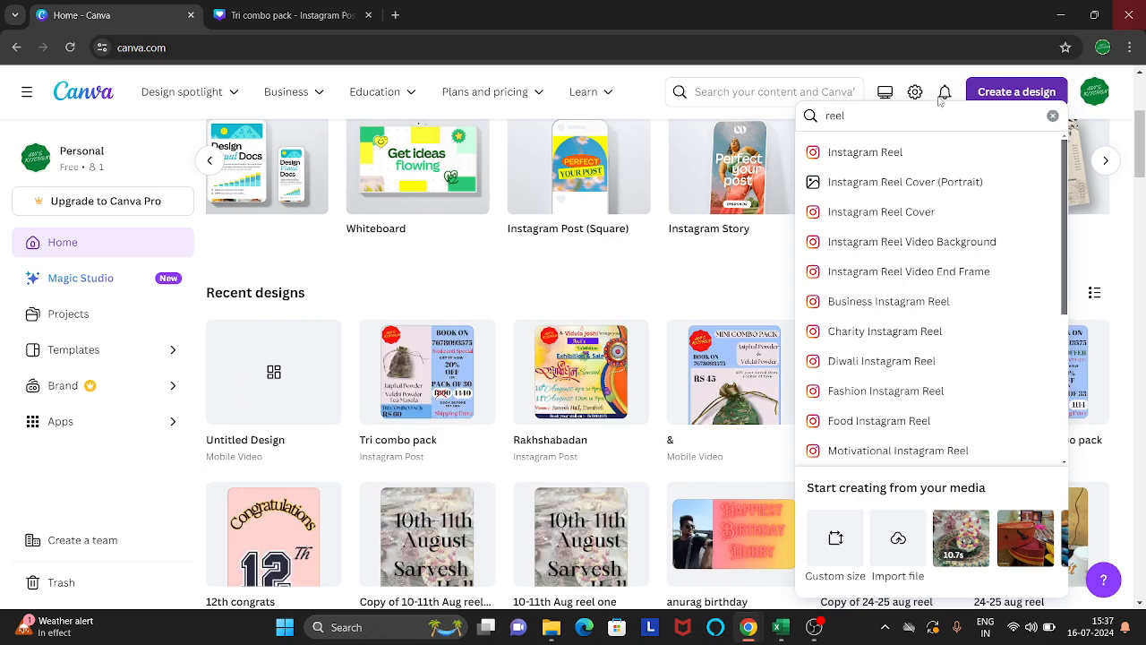
{"action": "left_click", "coordinate": [1007, 97]}
{"action": "left_click", "coordinate": [1010, 97]}
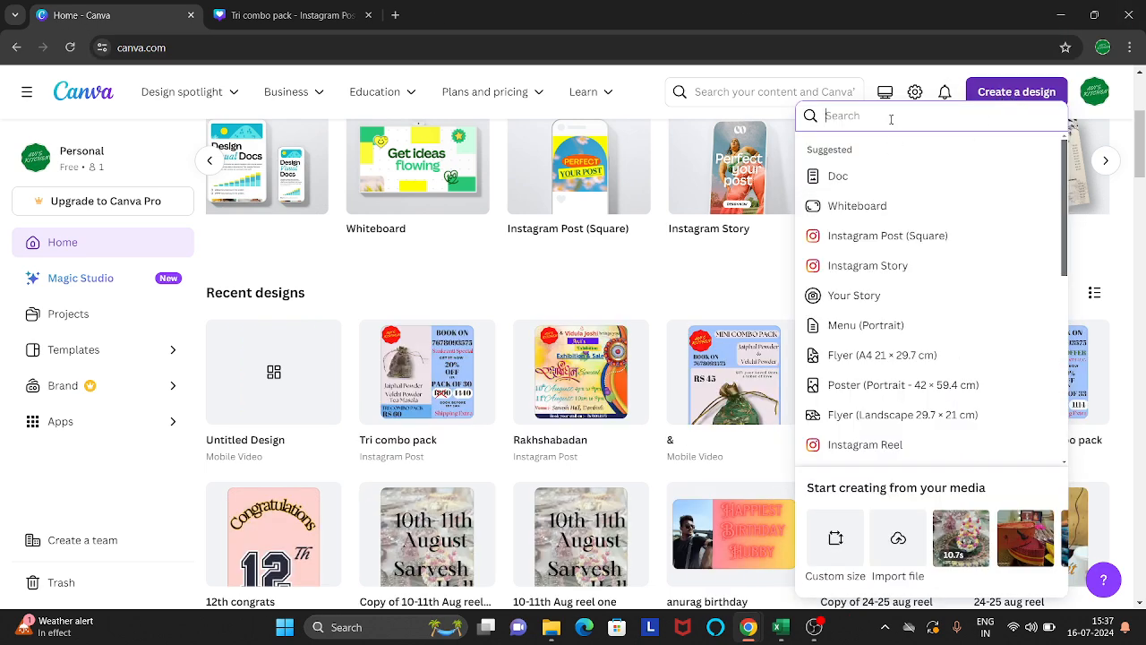
{"action": "left_click", "coordinate": [895, 448]}
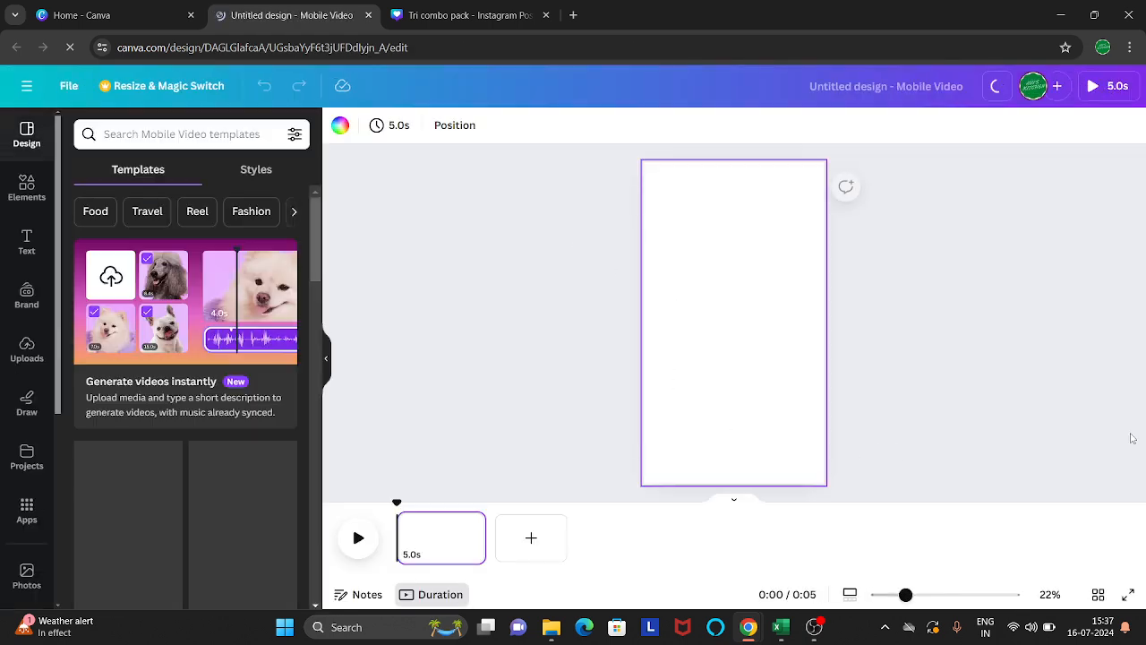
Copy all elements of page 2 of the Tri combo pack design into the new reel and add a blank second page.
{"action": "left_click", "coordinate": [500, 7]}
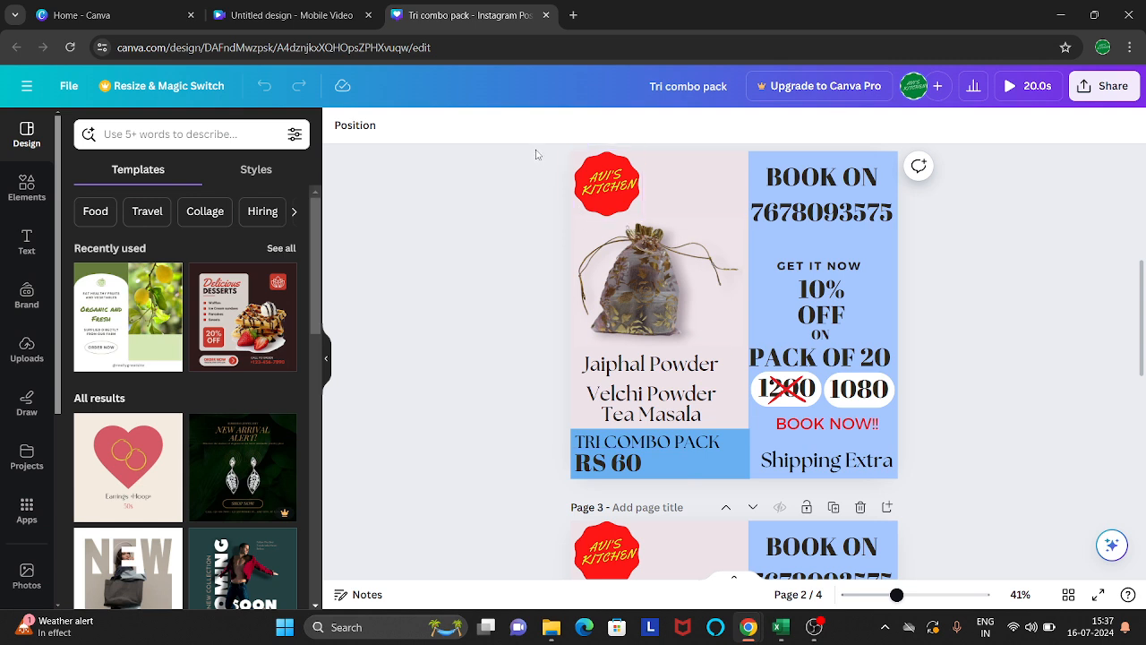
{"action": "left_click_drag", "start_coordinate": [535, 153], "coordinate": [917, 483]}
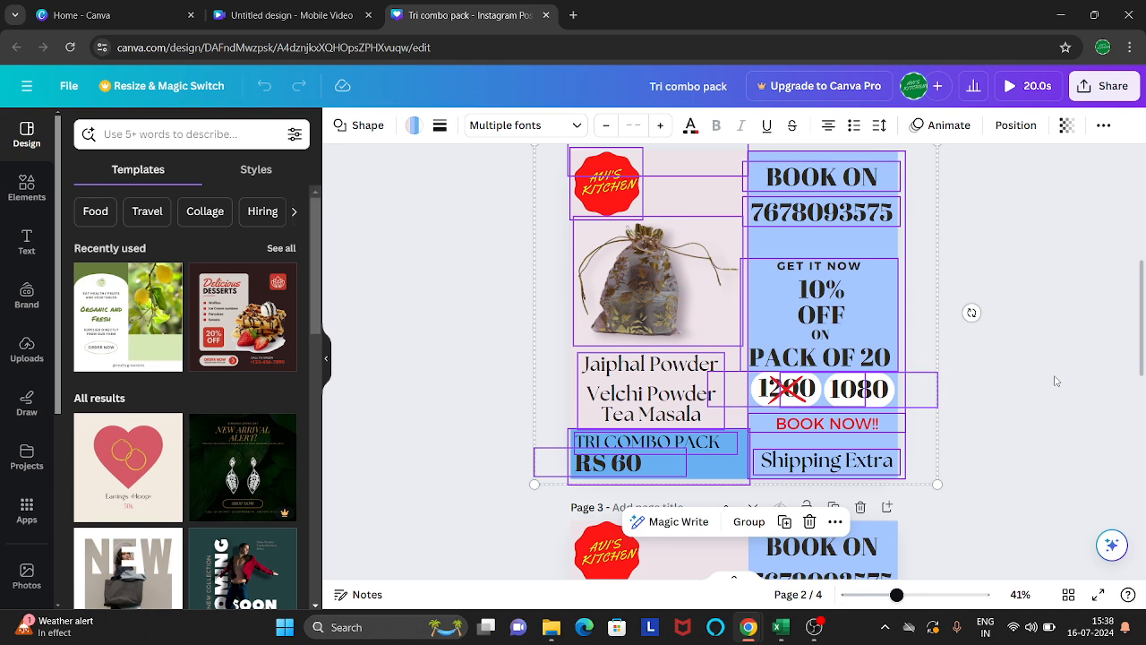
{"action": "left_click", "coordinate": [291, 15]}
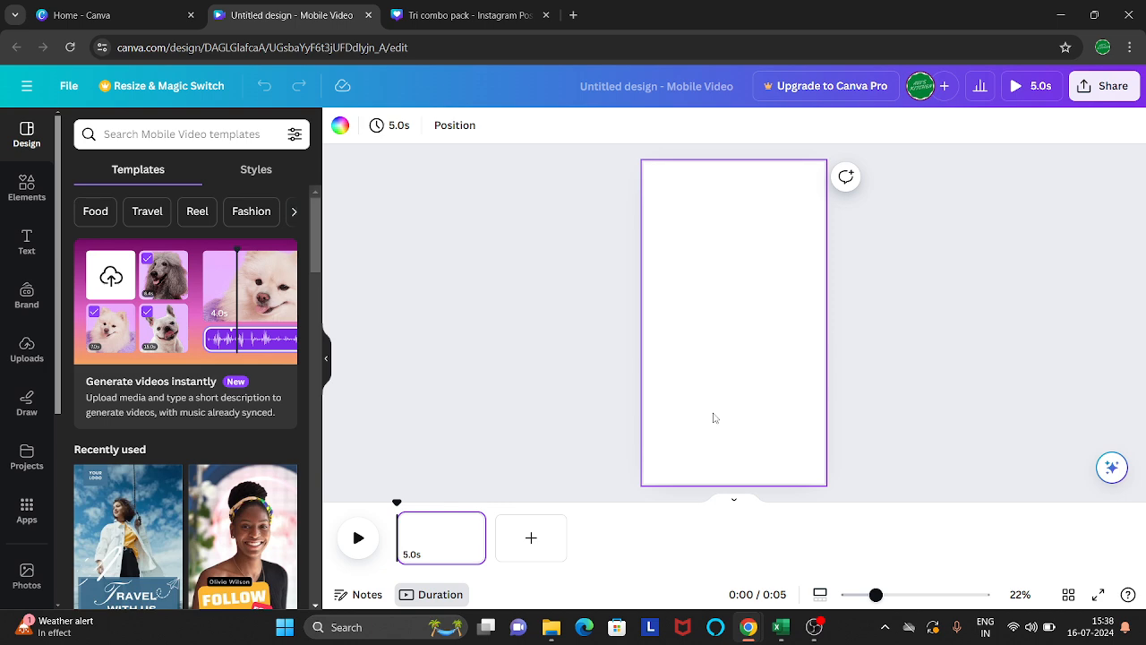
{"action": "key", "text": "ctrl+v"}
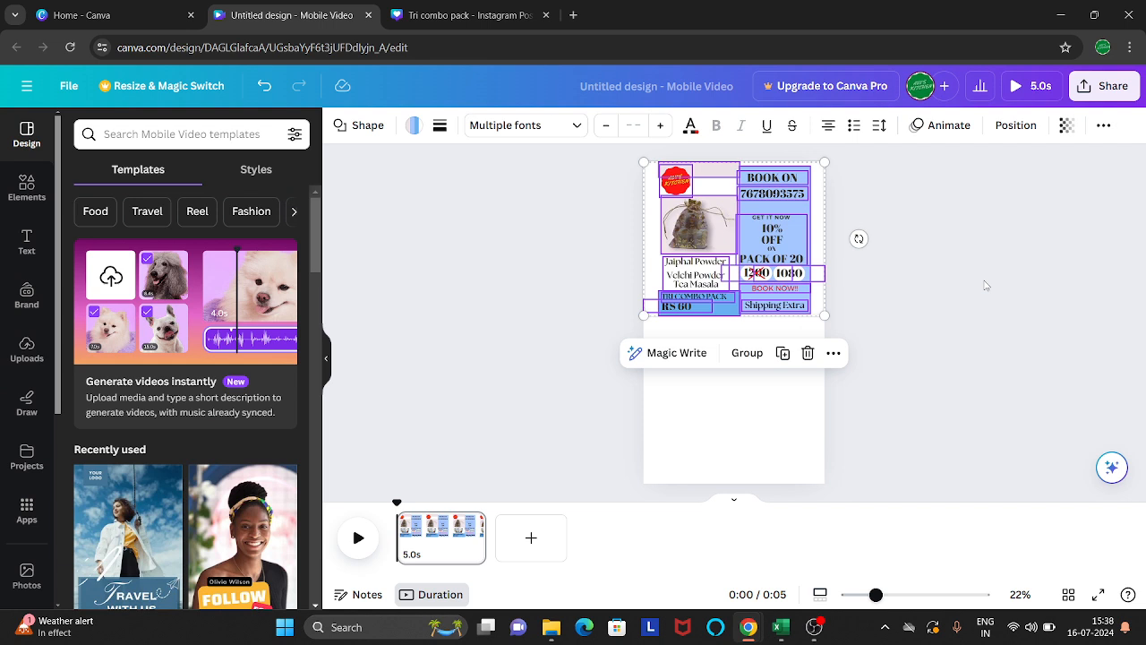
{"action": "left_click", "coordinate": [986, 285]}
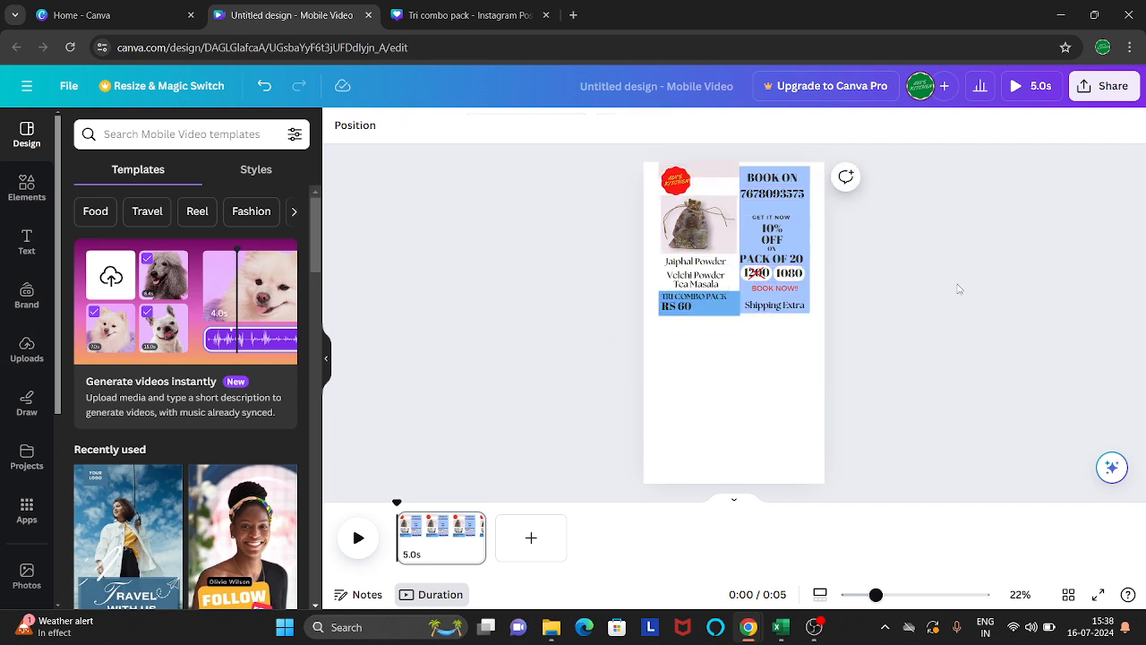
{"action": "left_click", "coordinate": [546, 541]}
{"action": "left_click", "coordinate": [419, 542]}
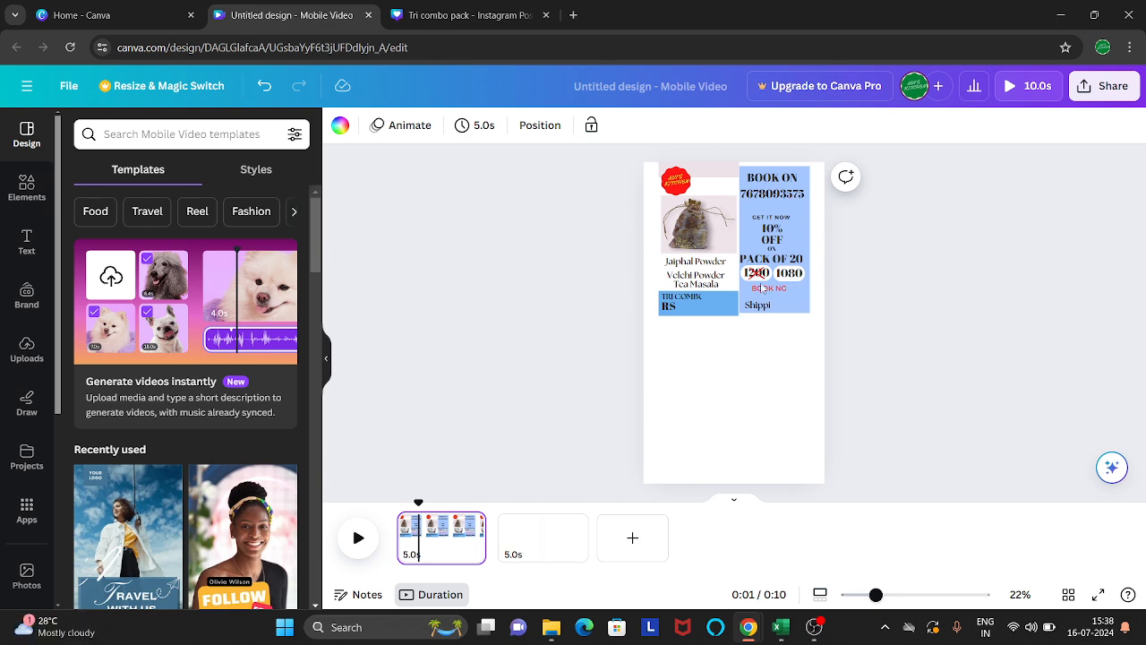
{"action": "left_click", "coordinate": [793, 177]}
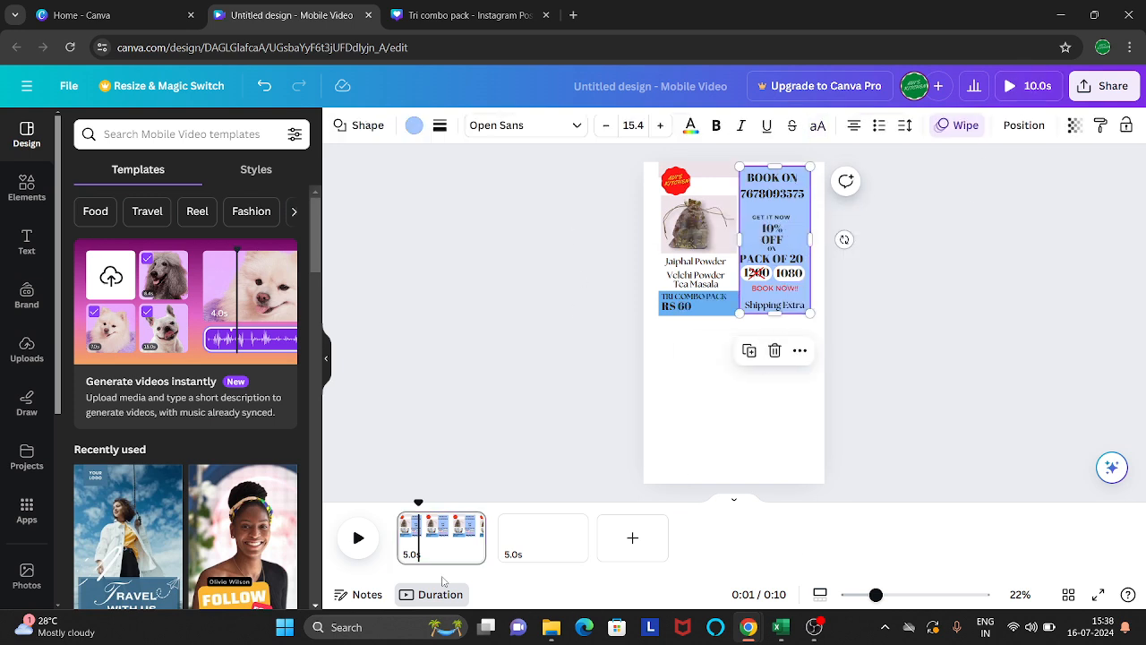
{"action": "left_click", "coordinate": [538, 532]}
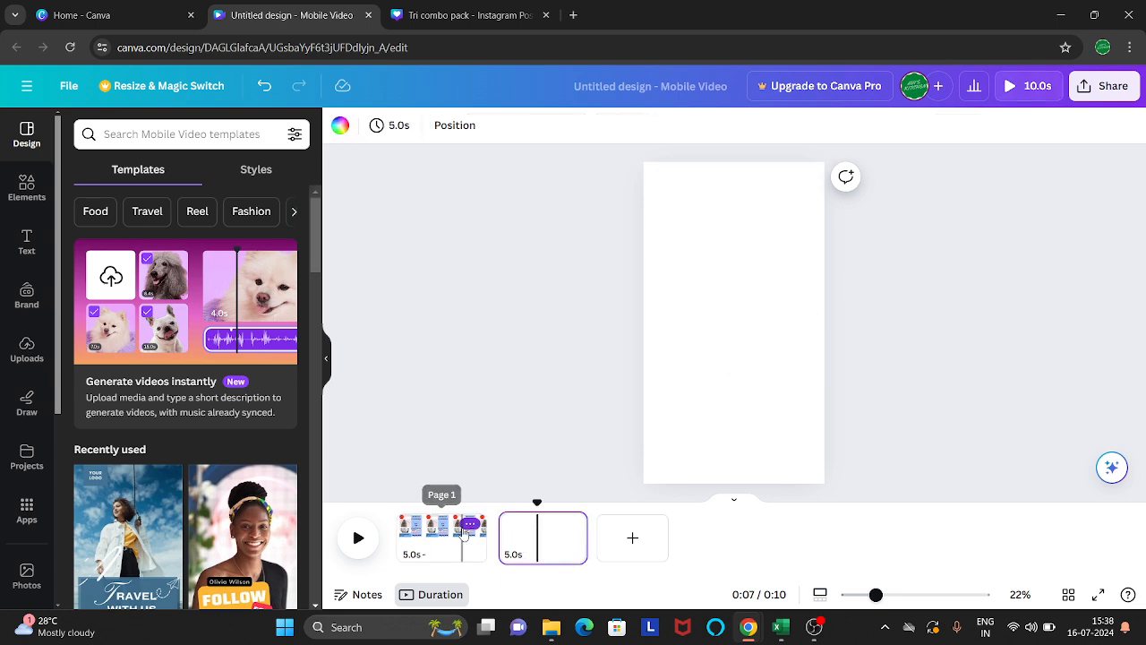
{"action": "left_click", "coordinate": [469, 523]}
{"action": "left_click", "coordinate": [1064, 330]}
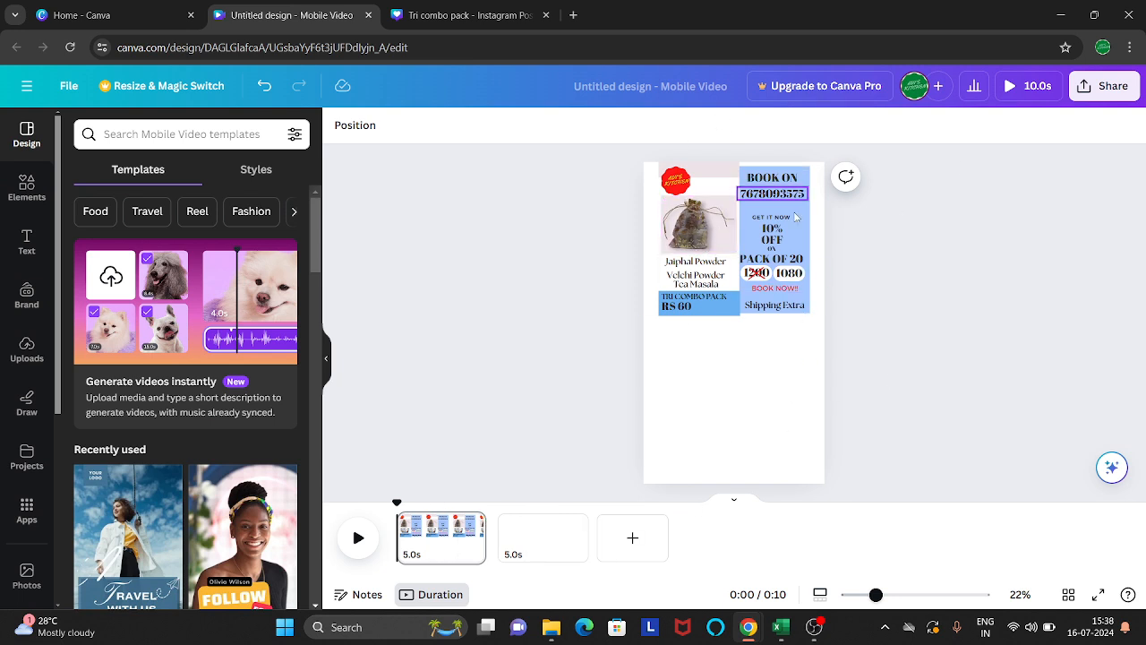
{"action": "left_click", "coordinate": [539, 540]}
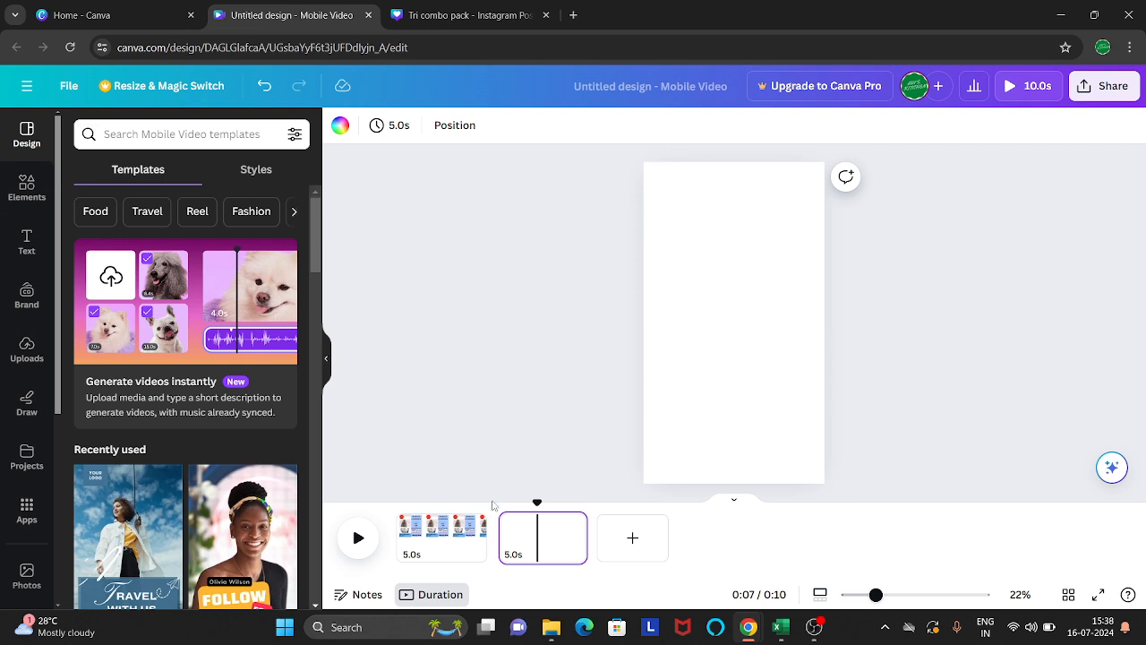
Copy the pouch photo from page 1 of the reel onto the blank page 2.
{"action": "left_click", "coordinate": [450, 536]}
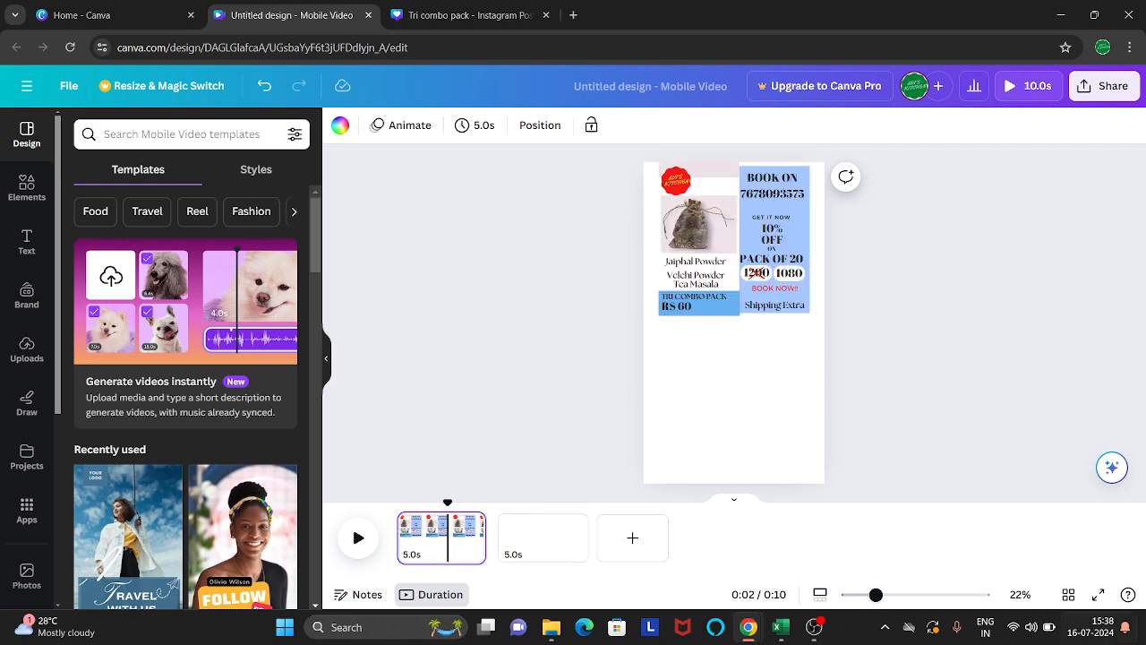
{"action": "left_click", "coordinate": [714, 234]}
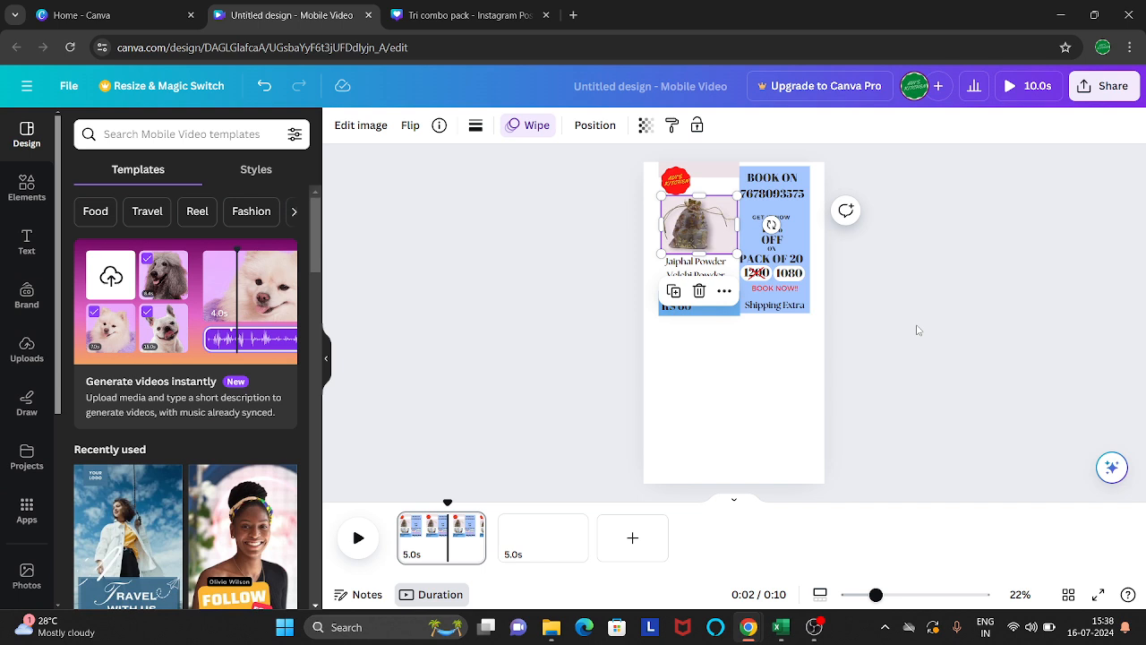
{"action": "left_click", "coordinate": [562, 523]}
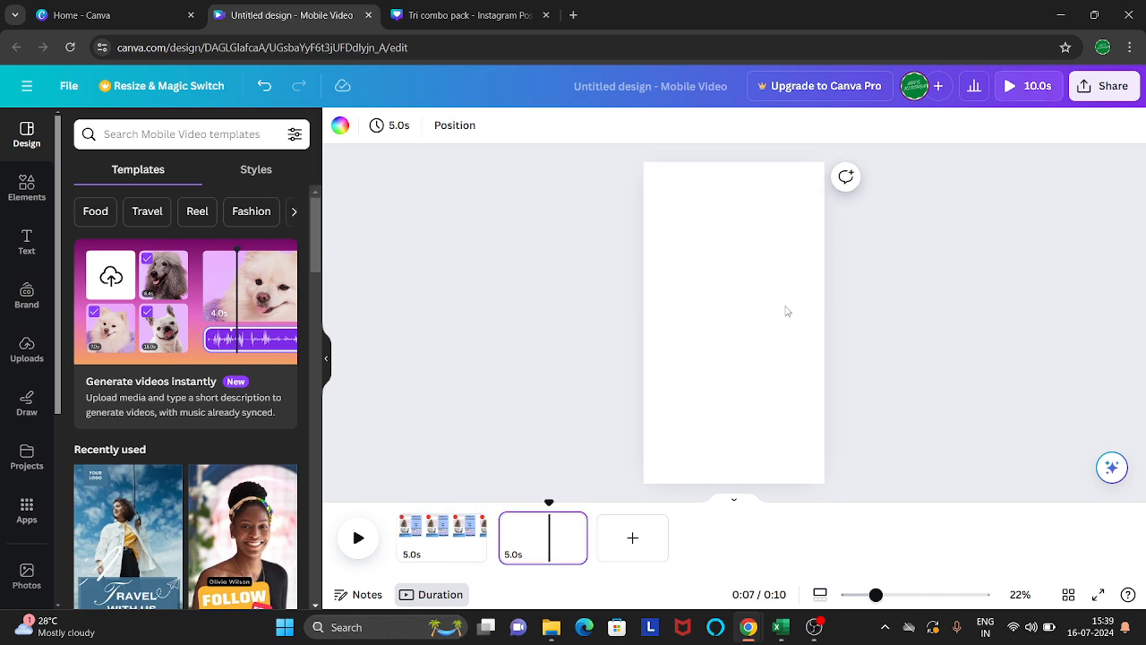
{"action": "key", "text": "ctrl+v"}
Enlarge the pouch photo on page 2 to nearly the full page width and place it around the middle of the page.
{"action": "left_click_drag", "start_coordinate": [706, 237], "coordinate": [702, 283]}
{"action": "left_click_drag", "start_coordinate": [746, 321], "coordinate": [805, 387]}
{"action": "left_click_drag", "start_coordinate": [735, 319], "coordinate": [721, 309]}
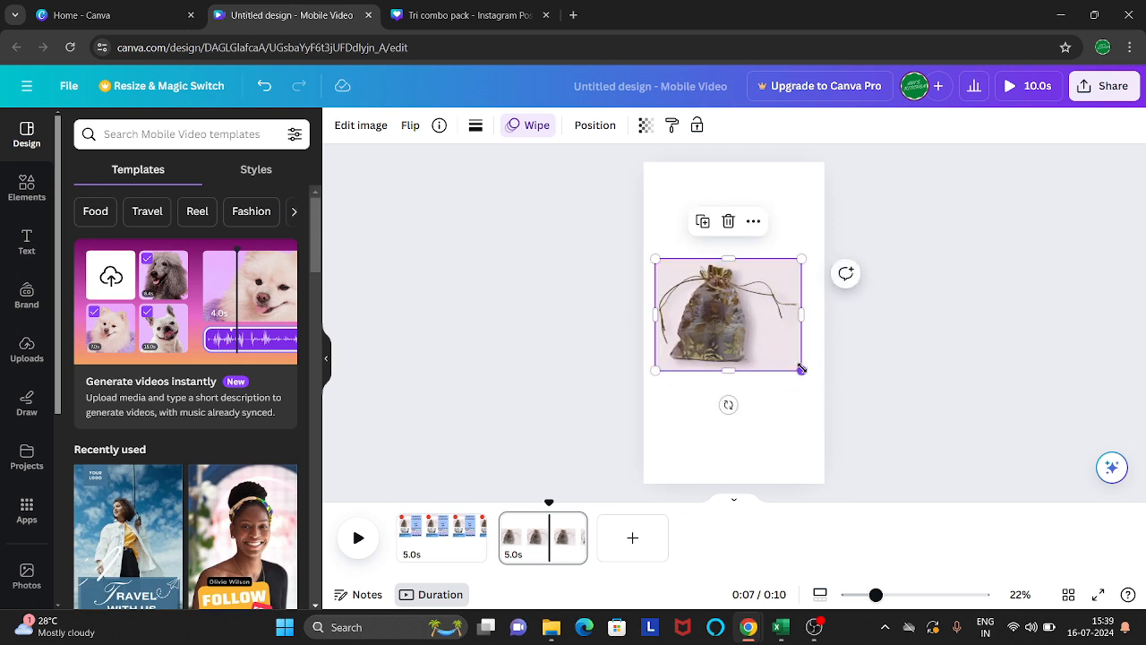
{"action": "left_click_drag", "start_coordinate": [801, 369], "coordinate": [824, 386]}
{"action": "left_click_drag", "start_coordinate": [753, 325], "coordinate": [748, 325]}
{"action": "left_click_drag", "start_coordinate": [819, 387], "coordinate": [826, 393]}
{"action": "left_click_drag", "start_coordinate": [766, 344], "coordinate": [768, 350]}
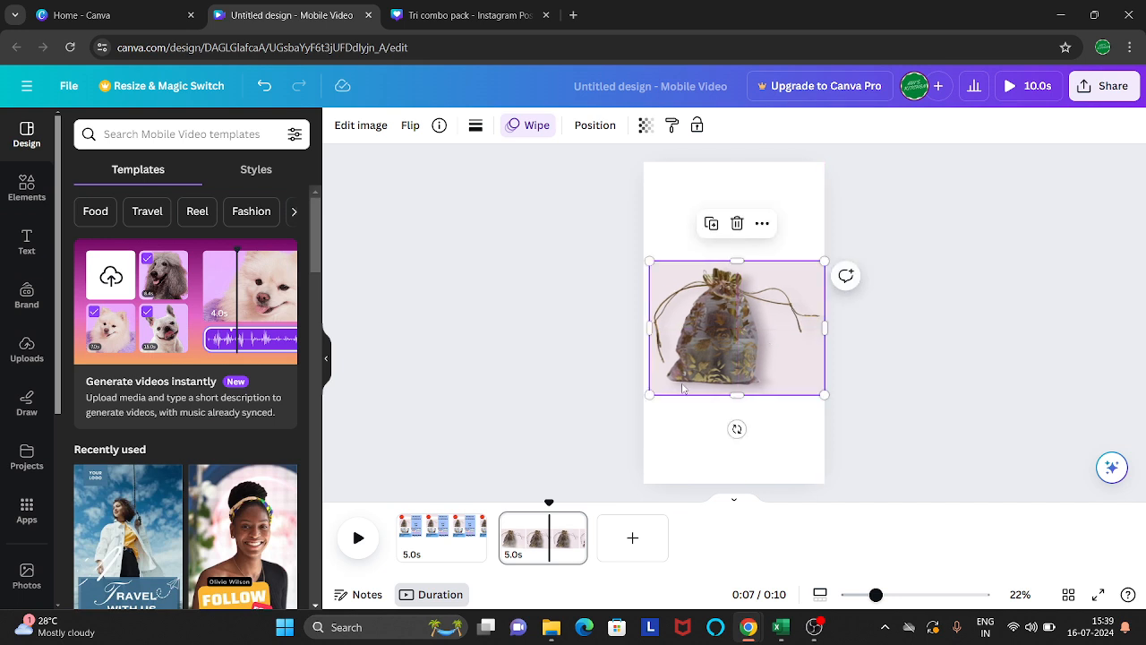
{"action": "left_click_drag", "start_coordinate": [648, 395], "coordinate": [647, 396]}
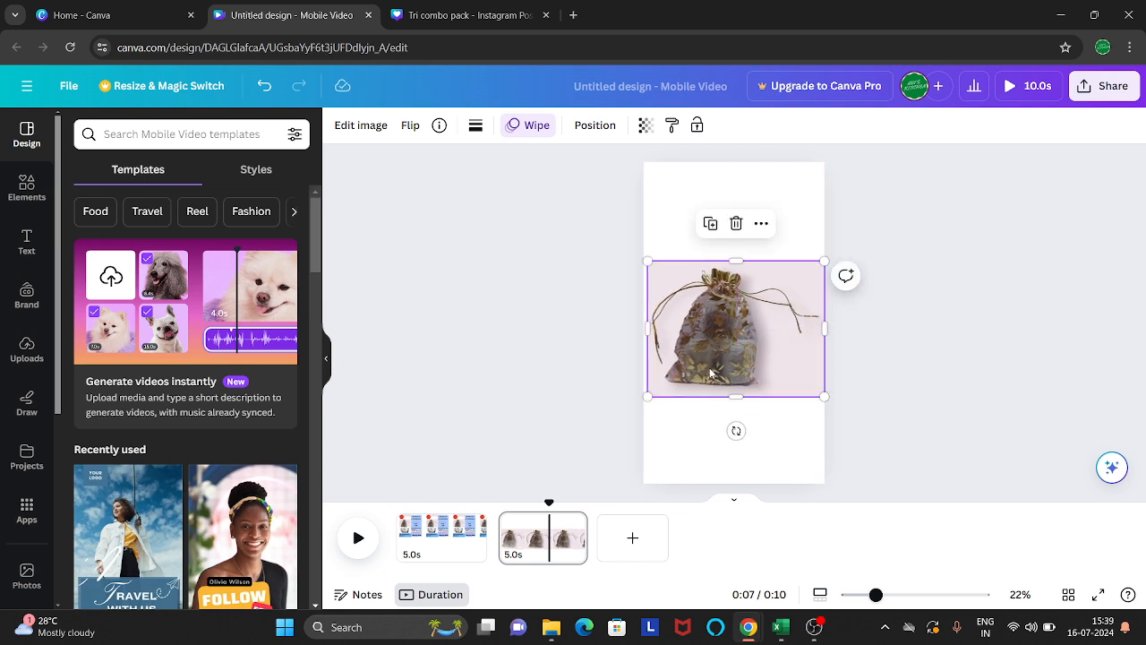
{"action": "left_click_drag", "start_coordinate": [710, 373], "coordinate": [708, 368]}
{"action": "left_click_drag", "start_coordinate": [823, 254], "coordinate": [819, 257]}
{"action": "left_click_drag", "start_coordinate": [772, 324], "coordinate": [763, 352]}
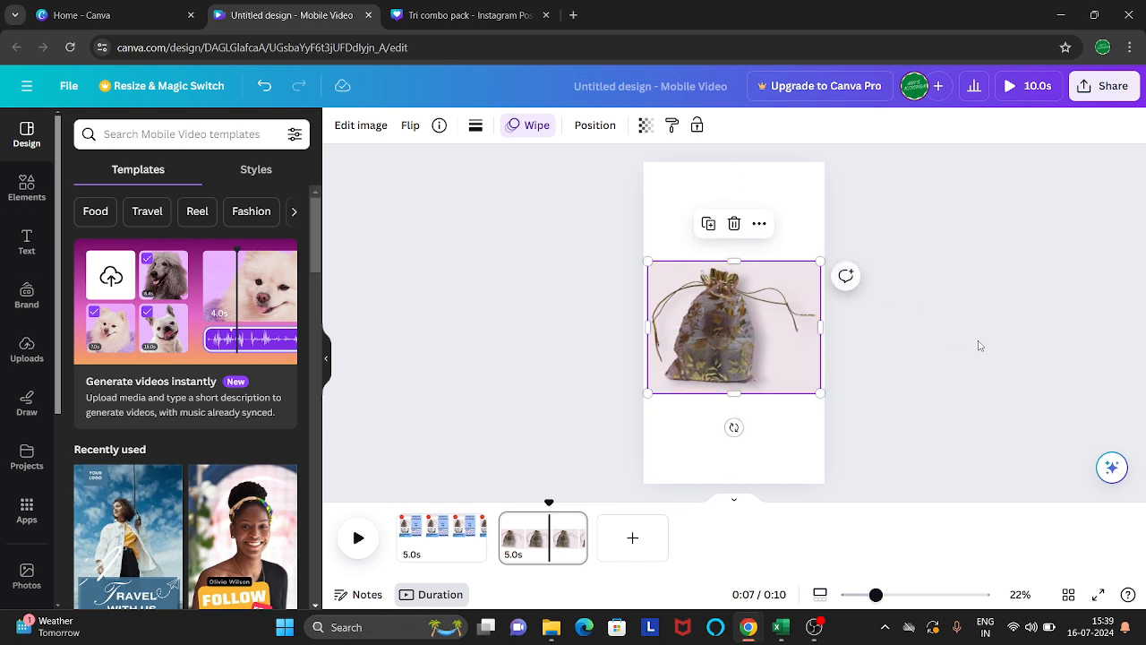
{"action": "left_click", "coordinate": [978, 346]}
Copy the red AVI'S KITCHEN logo from page 1 onto page 2 and enlarge it in the page's upper-left corner.
{"action": "left_click", "coordinate": [443, 537]}
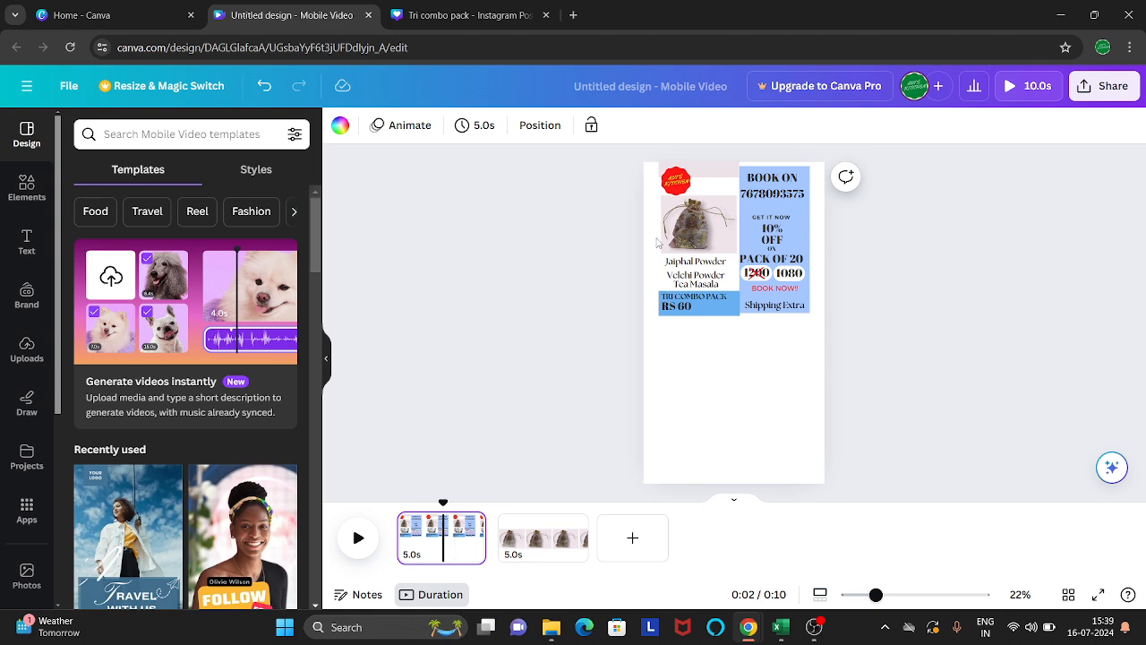
{"action": "left_click", "coordinate": [685, 190]}
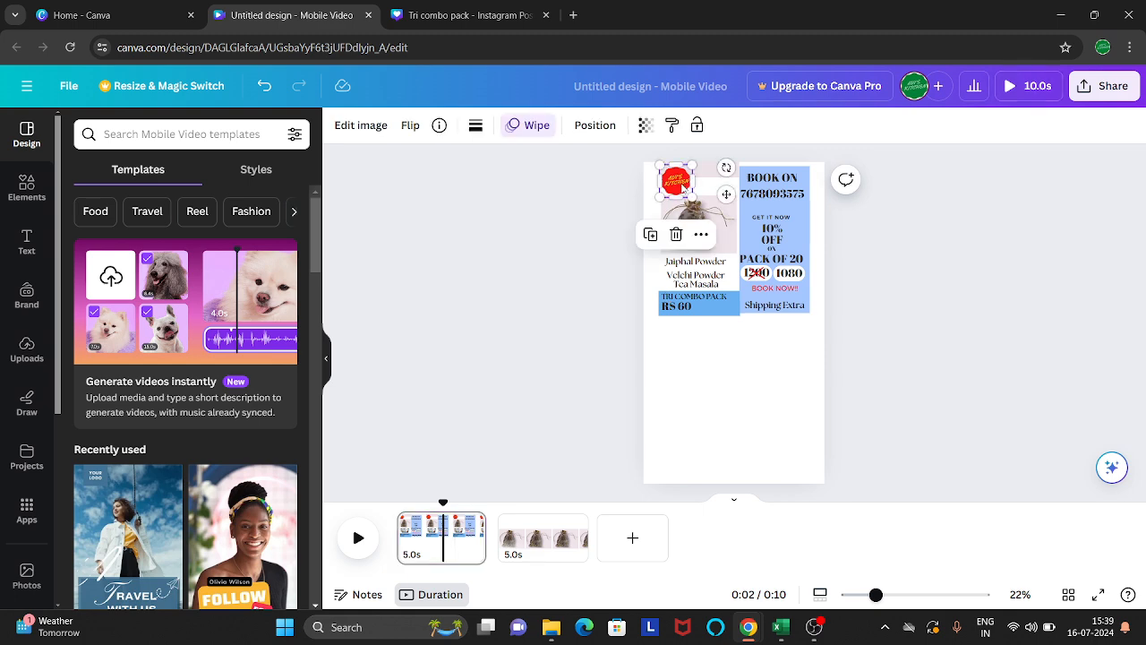
{"action": "left_click", "coordinate": [543, 536]}
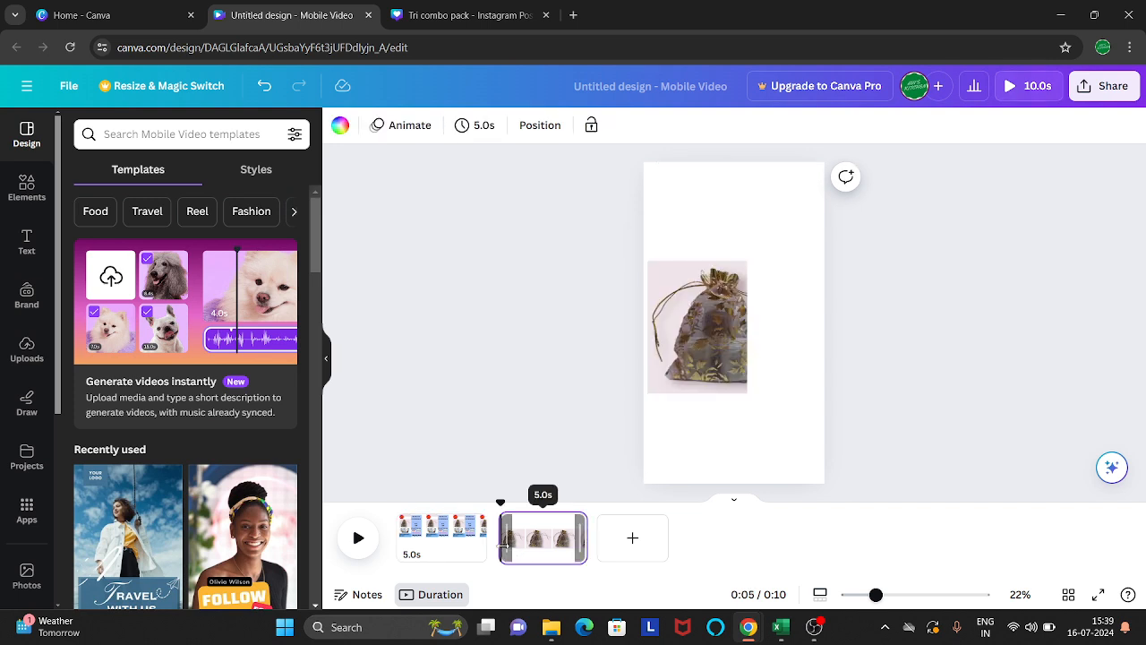
{"action": "left_click", "coordinate": [534, 541]}
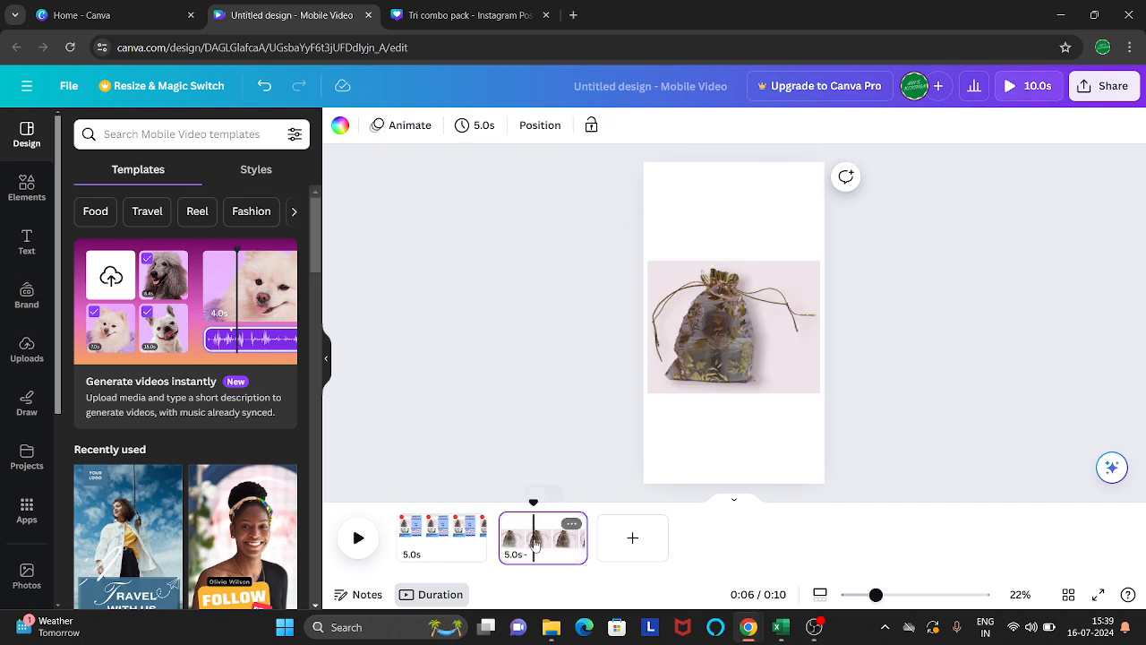
{"action": "key", "text": "ctrl+v"}
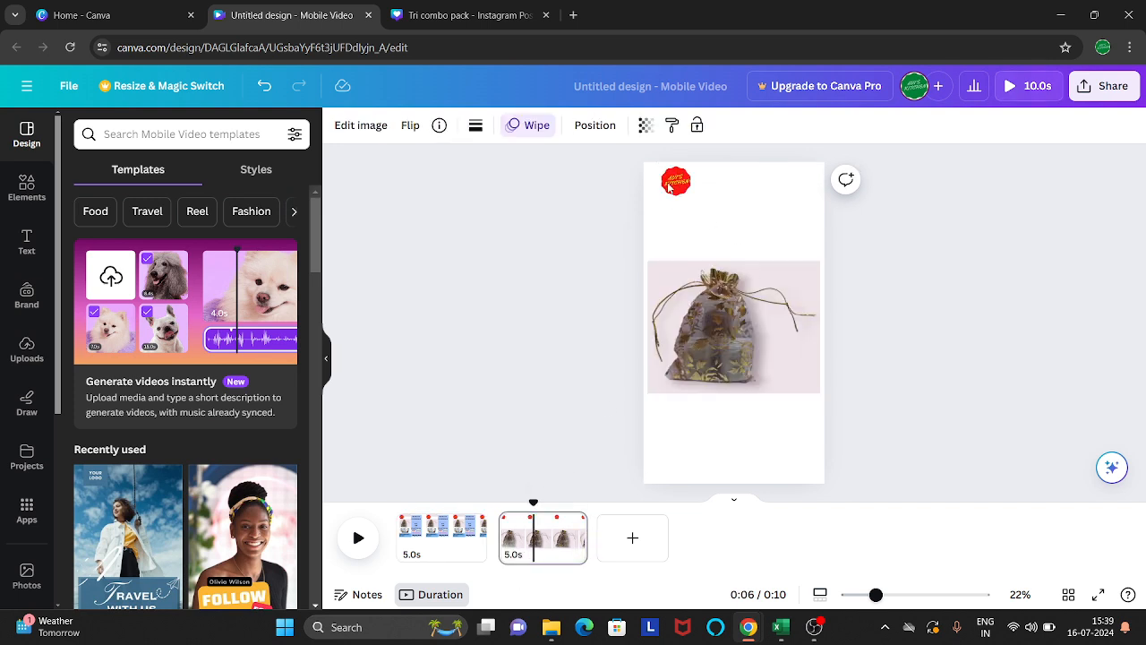
{"action": "mouse_move", "coordinate": [692, 197]}
{"action": "left_mouse_down"}
{"action": "mouse_move", "coordinate": [720, 230]}
{"action": "mouse_move", "coordinate": [676, 189]}
{"action": "left_mouse_up"}
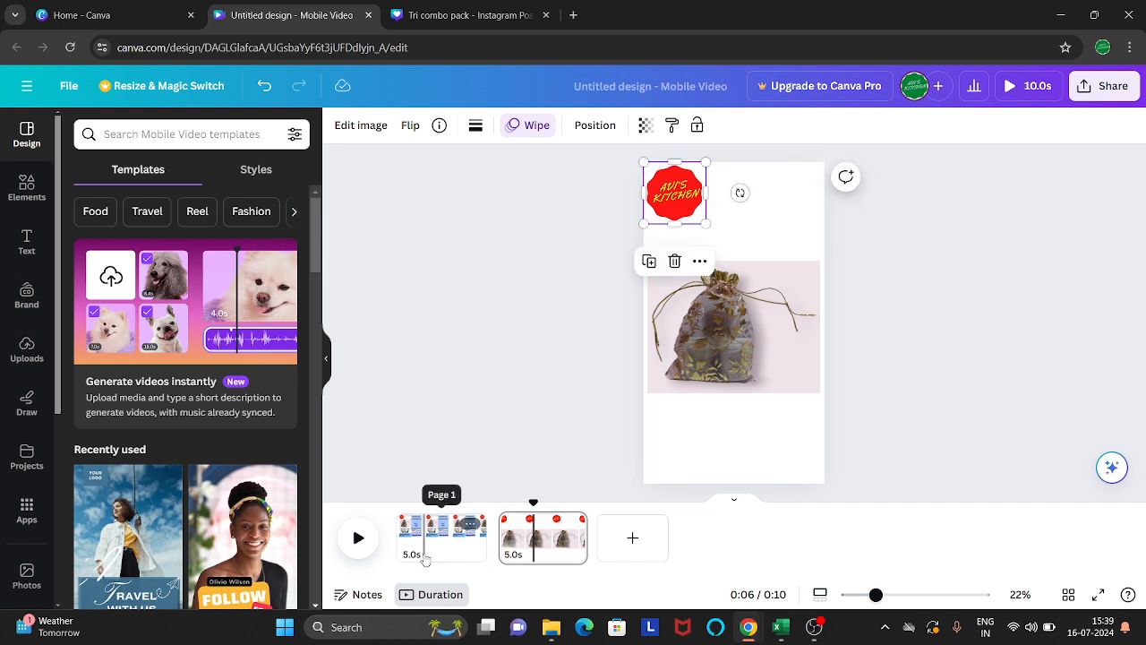
Copy the light blue background panel behind the offer text from page 1 onto page 2.
{"action": "left_click", "coordinate": [425, 557]}
{"action": "left_click", "coordinate": [805, 228]}
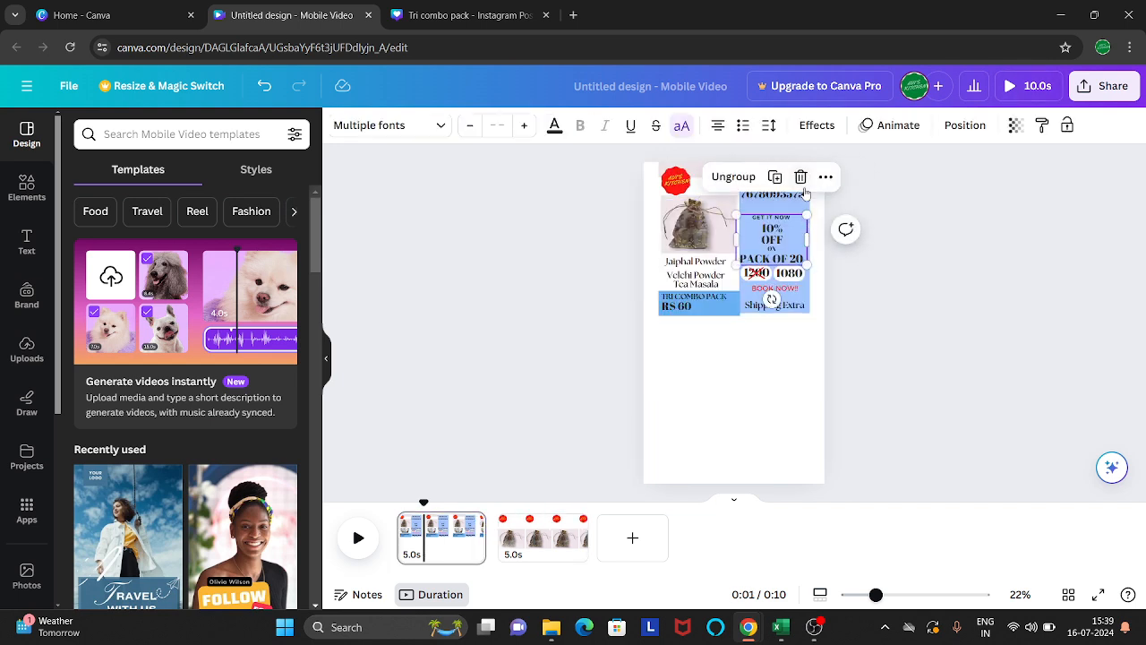
{"action": "left_click", "coordinate": [903, 254]}
{"action": "left_click", "coordinate": [807, 312]}
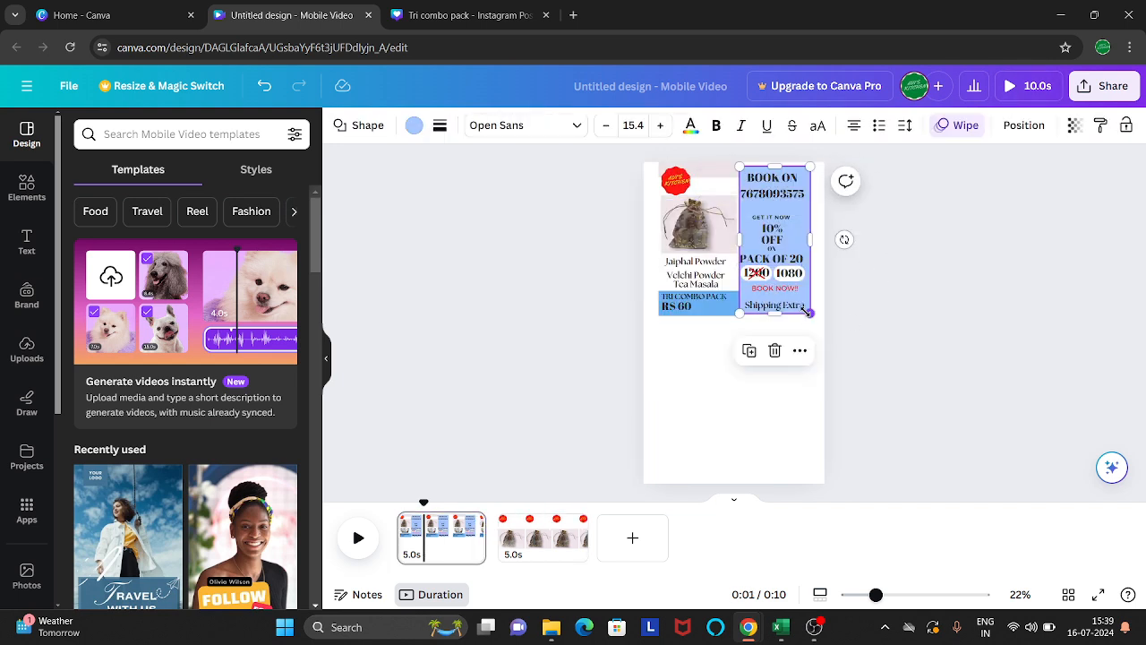
{"action": "left_click", "coordinate": [530, 538]}
{"action": "key", "text": "ctrl+v"}
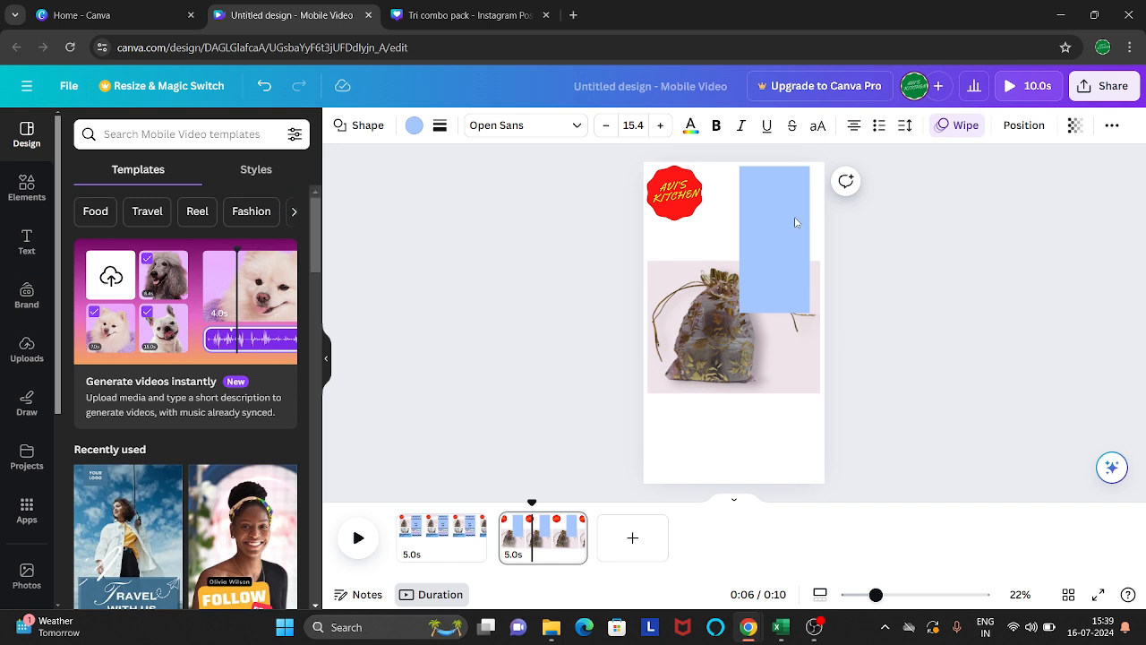
Enlarge the light blue panel on page 2 to the full page height and align it along the page's right side.
{"action": "left_click_drag", "start_coordinate": [789, 223], "coordinate": [802, 223]}
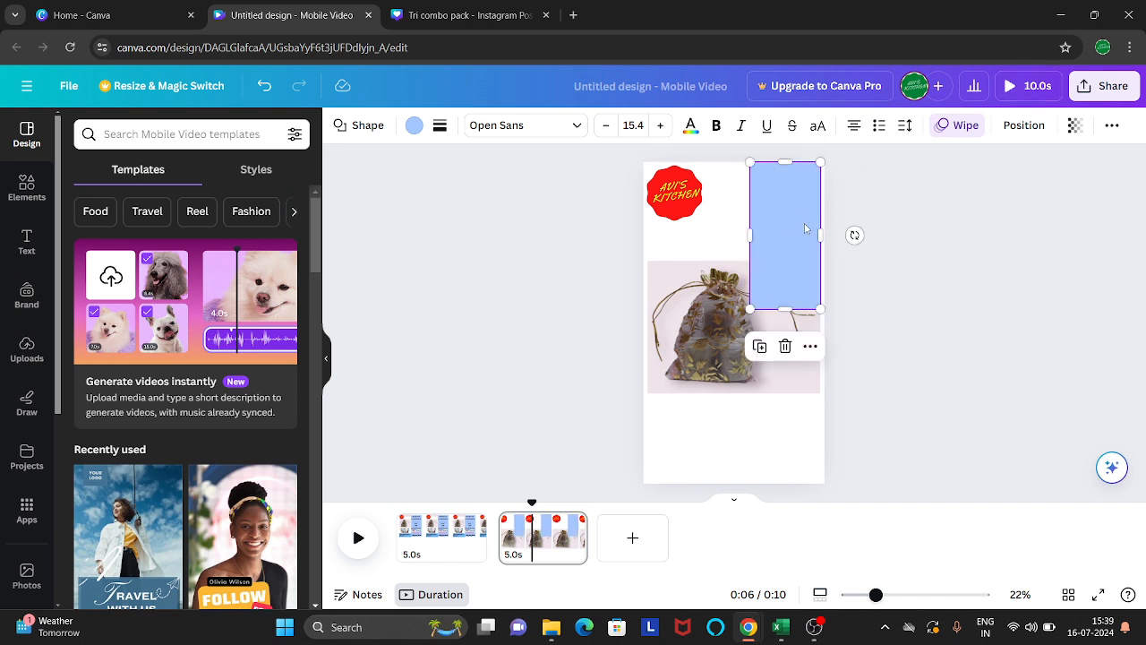
{"action": "left_click_drag", "start_coordinate": [750, 309], "coordinate": [697, 483]}
{"action": "left_click_drag", "start_coordinate": [790, 344], "coordinate": [797, 337]}
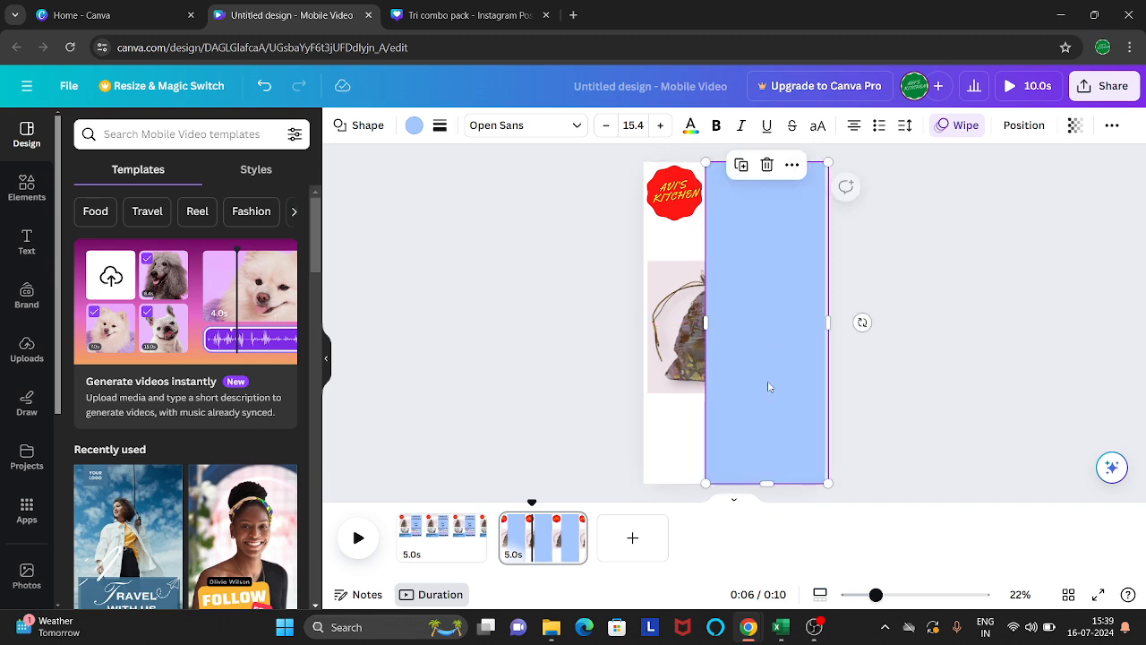
Send the light blue panel on page 2 to the back, behind the pouch photo and the logo.
{"action": "right_click", "coordinate": [802, 259]}
{"action": "mouse_move", "coordinate": [842, 351]}
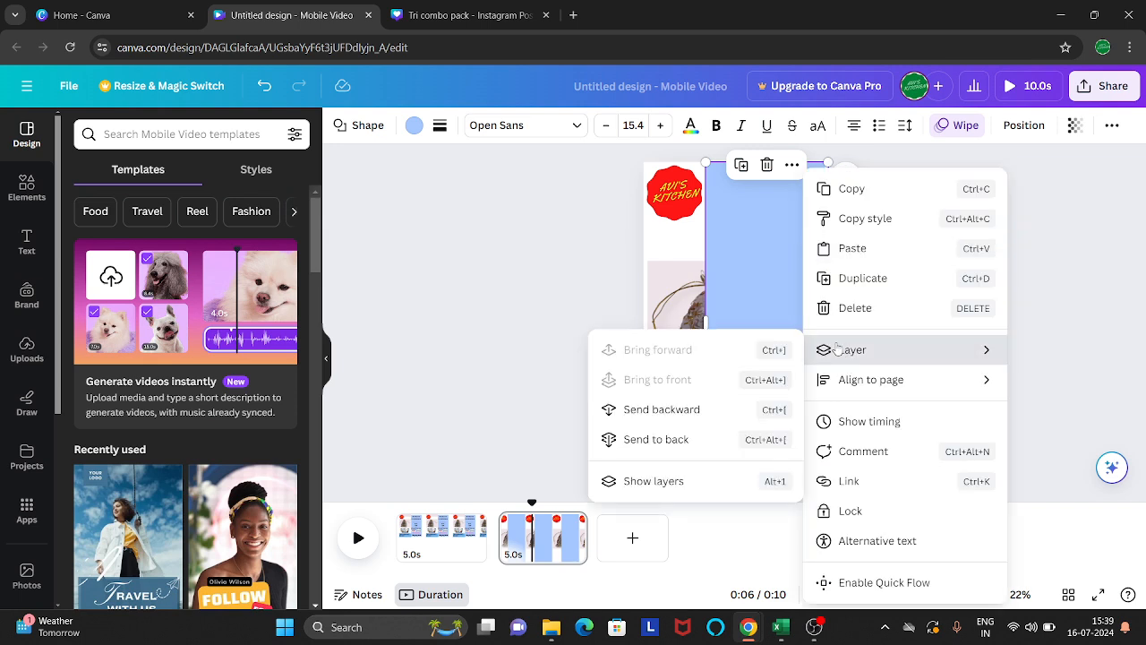
{"action": "left_click", "coordinate": [664, 439]}
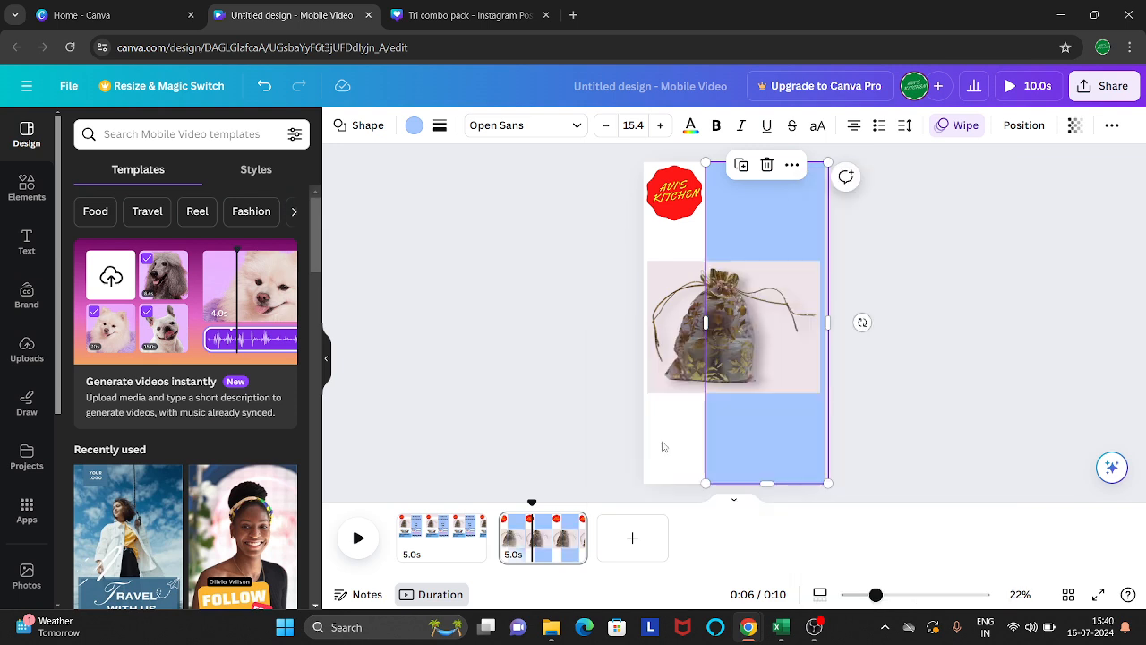
{"action": "left_click", "coordinate": [1039, 319]}
{"action": "left_click_drag", "start_coordinate": [747, 322], "coordinate": [746, 321]}
Rotate the light blue panel on page 2 to horizontal and stretch it downward to cover the page height.
{"action": "left_click", "coordinate": [765, 182]}
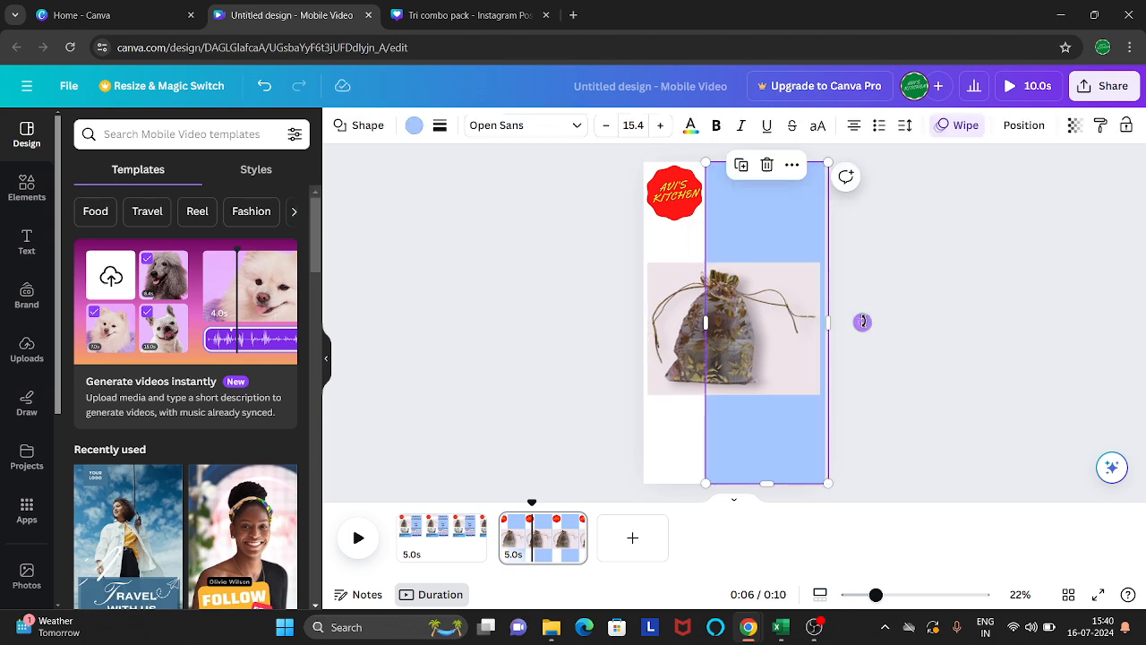
{"action": "left_click_drag", "start_coordinate": [862, 322], "coordinate": [856, 223]}
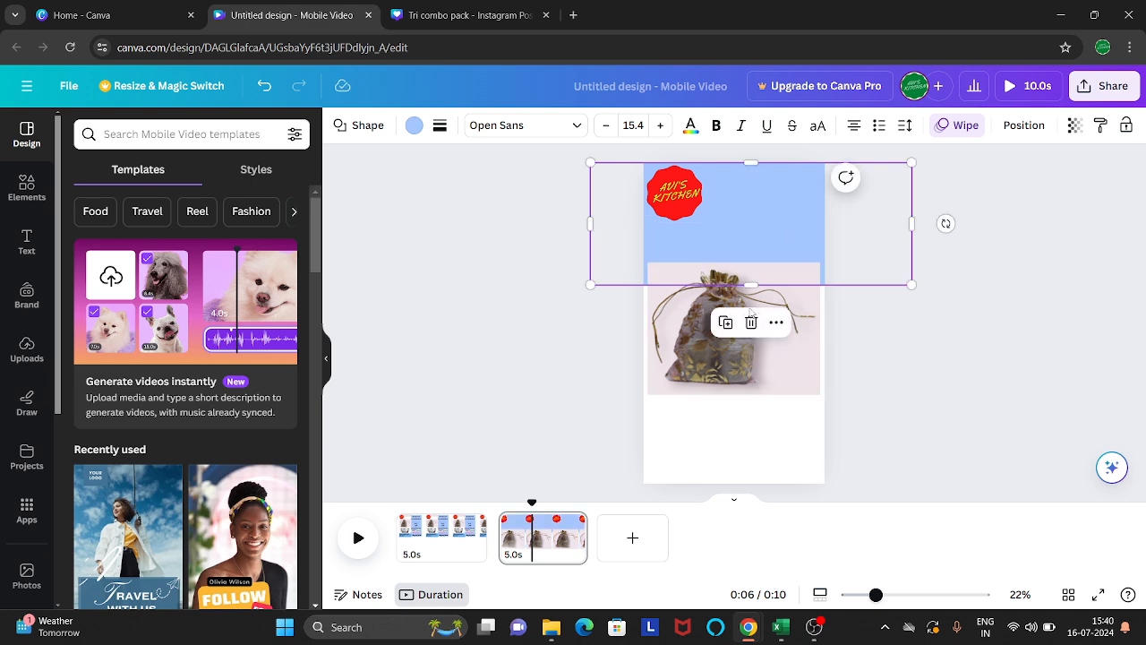
{"action": "left_click_drag", "start_coordinate": [750, 285], "coordinate": [737, 481]}
{"action": "left_click", "coordinate": [1018, 350]}
Shift the light blue panel so it fills page 2 from edge to edge as the background.
{"action": "left_click", "coordinate": [670, 199]}
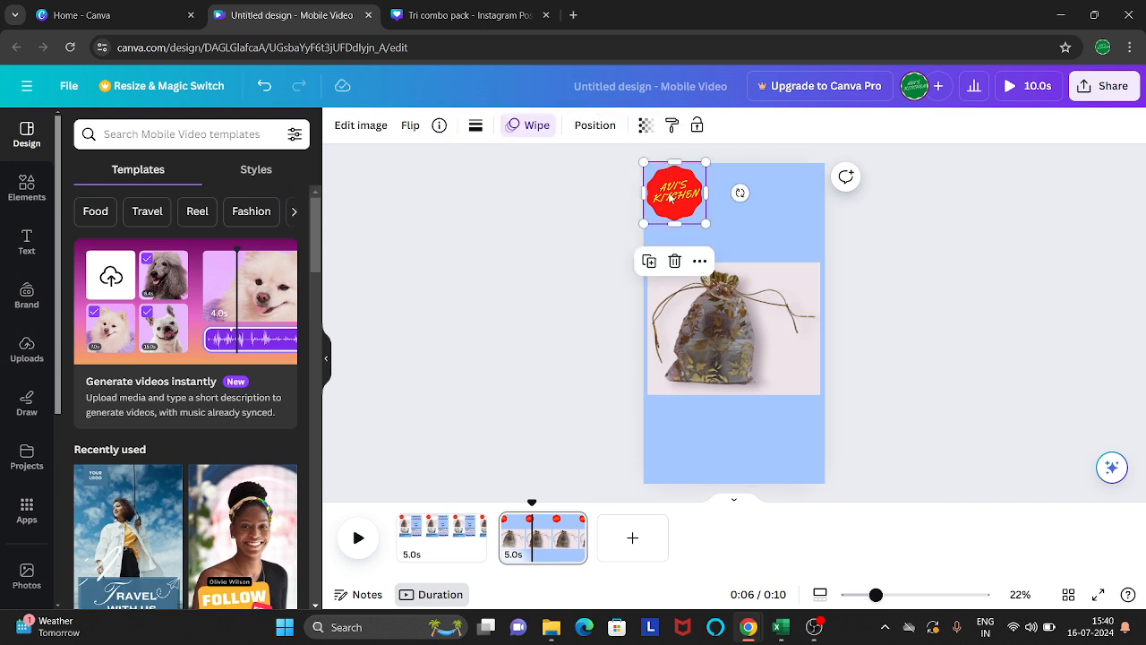
{"action": "left_click", "coordinate": [893, 291]}
{"action": "left_click", "coordinate": [717, 322]}
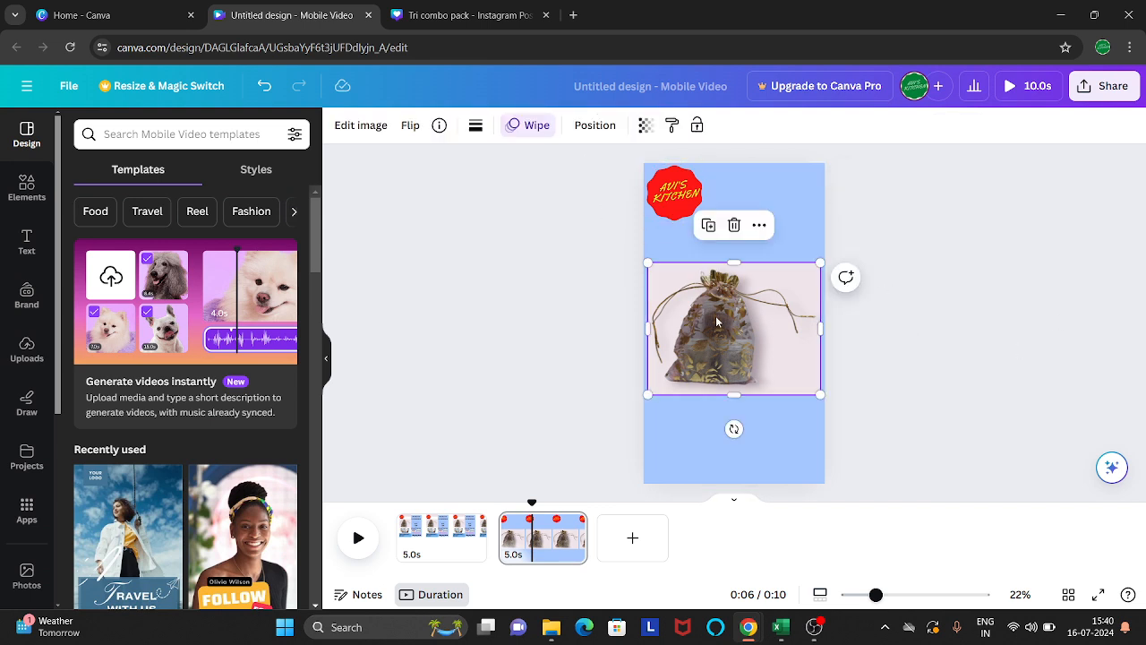
{"action": "mouse_move", "coordinate": [801, 215]}
{"action": "left_mouse_down"}
{"action": "mouse_move", "coordinate": [757, 194]}
{"action": "mouse_move", "coordinate": [821, 220]}
{"action": "left_mouse_up"}
{"action": "key", "text": "ctrl+z"}
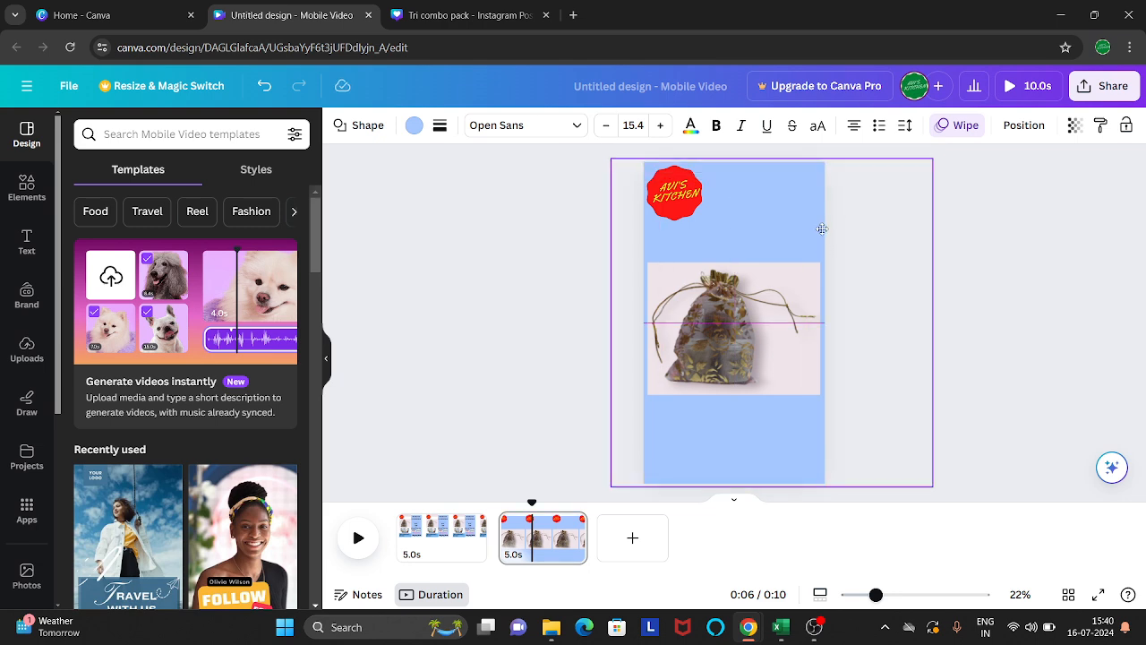
{"action": "left_click", "coordinate": [975, 237]}
{"action": "left_click_drag", "start_coordinate": [771, 234], "coordinate": [768, 234]}
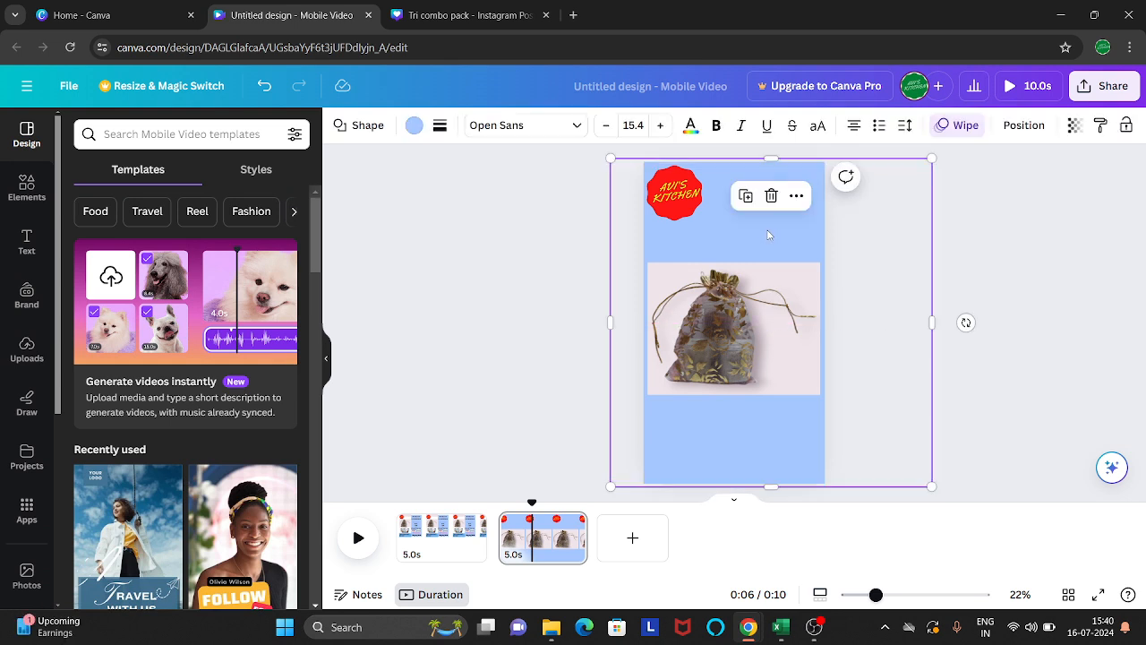
{"action": "left_click", "coordinate": [984, 224]}
Try placing a copy of page 1's darker blue price band below the pouch photo on page 2.
{"action": "left_click", "coordinate": [436, 542]}
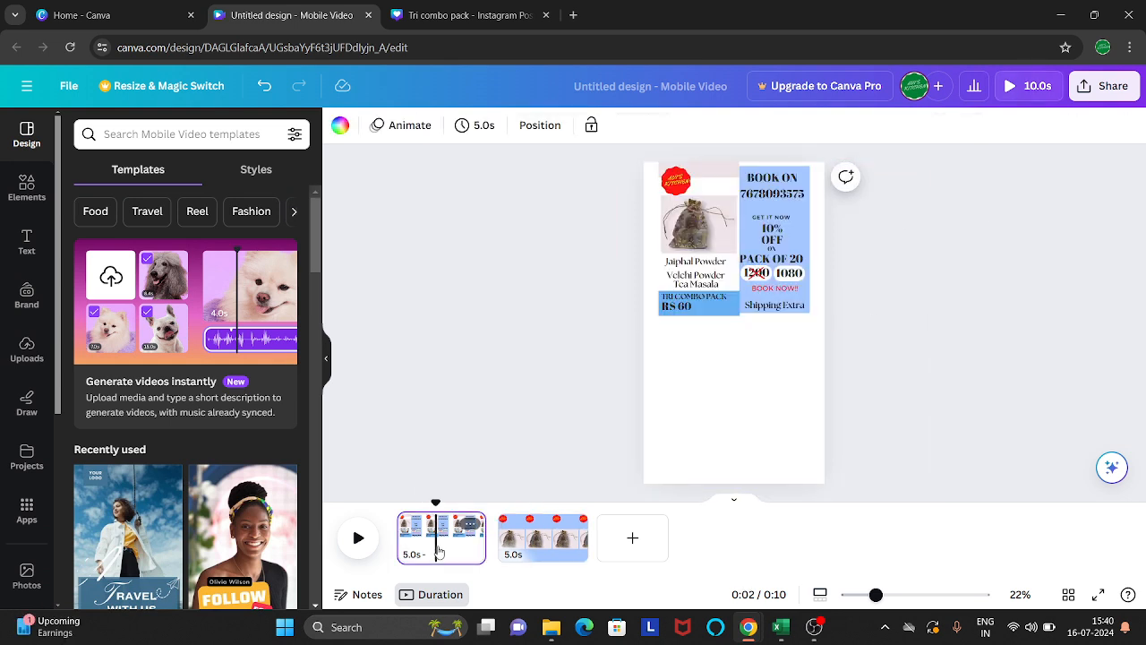
{"action": "left_click", "coordinate": [727, 314]}
{"action": "left_click", "coordinate": [1005, 364]}
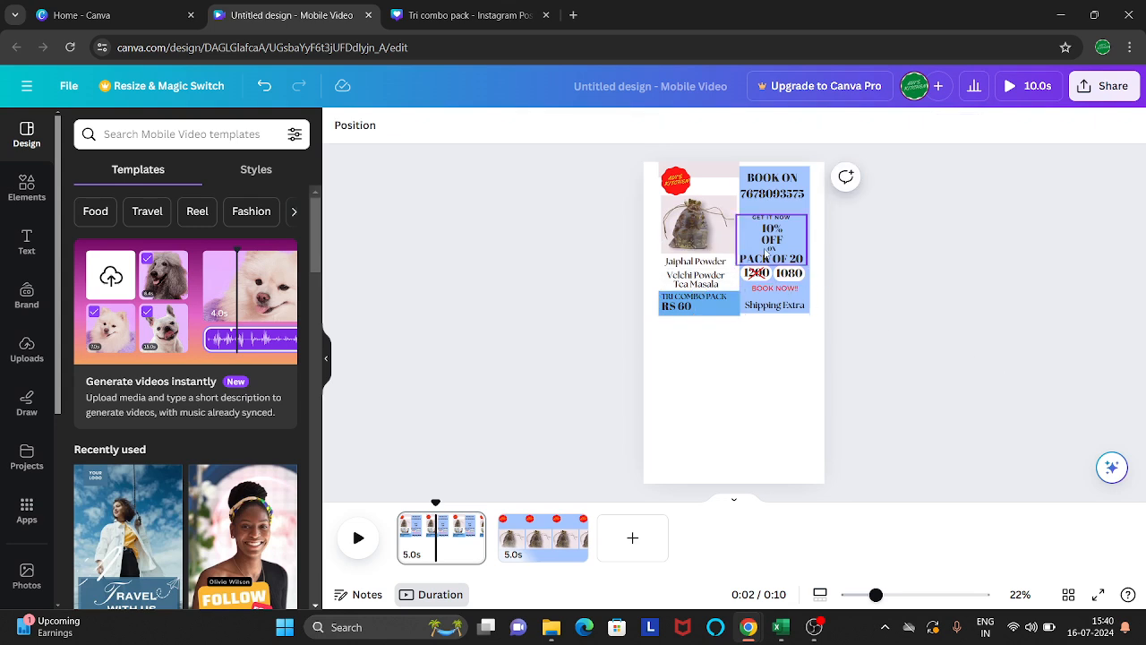
{"action": "left_click", "coordinate": [722, 313]}
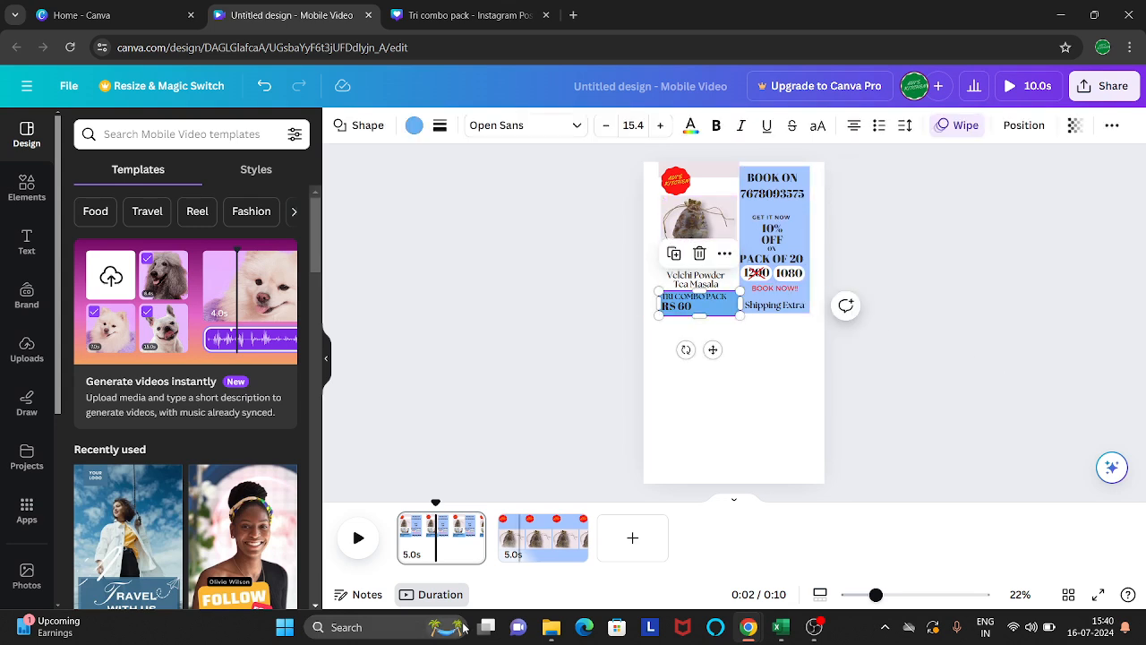
{"action": "left_click", "coordinate": [559, 537]}
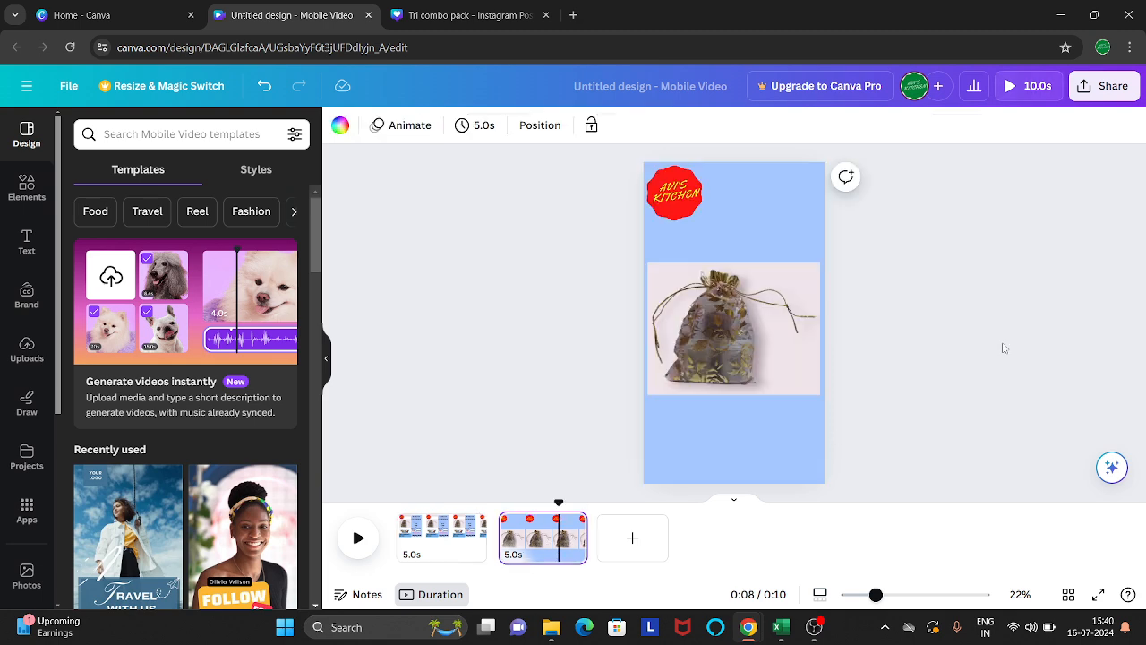
{"action": "key", "text": "ctrl+v"}
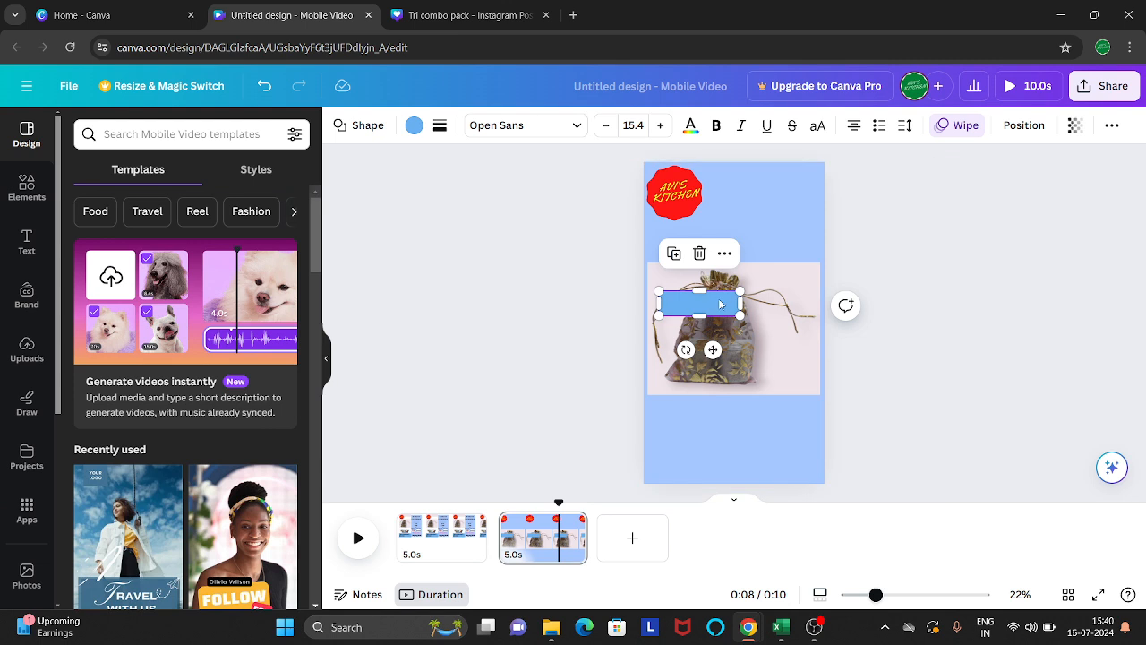
{"action": "left_click_drag", "start_coordinate": [719, 305], "coordinate": [713, 421]}
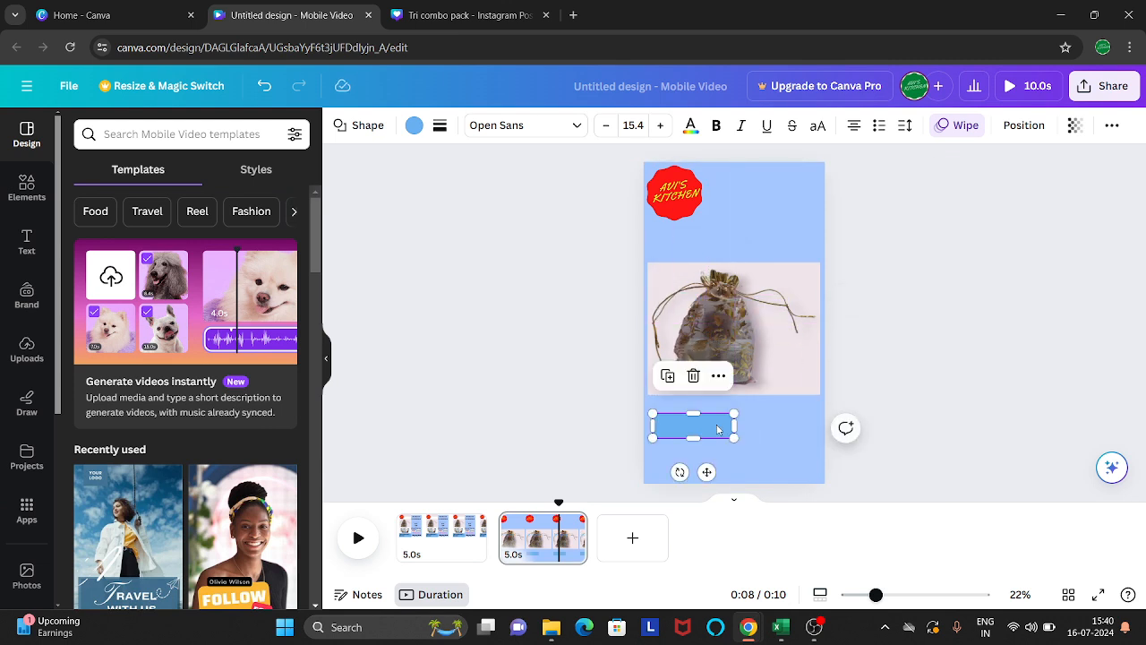
{"action": "left_click", "coordinate": [699, 449]}
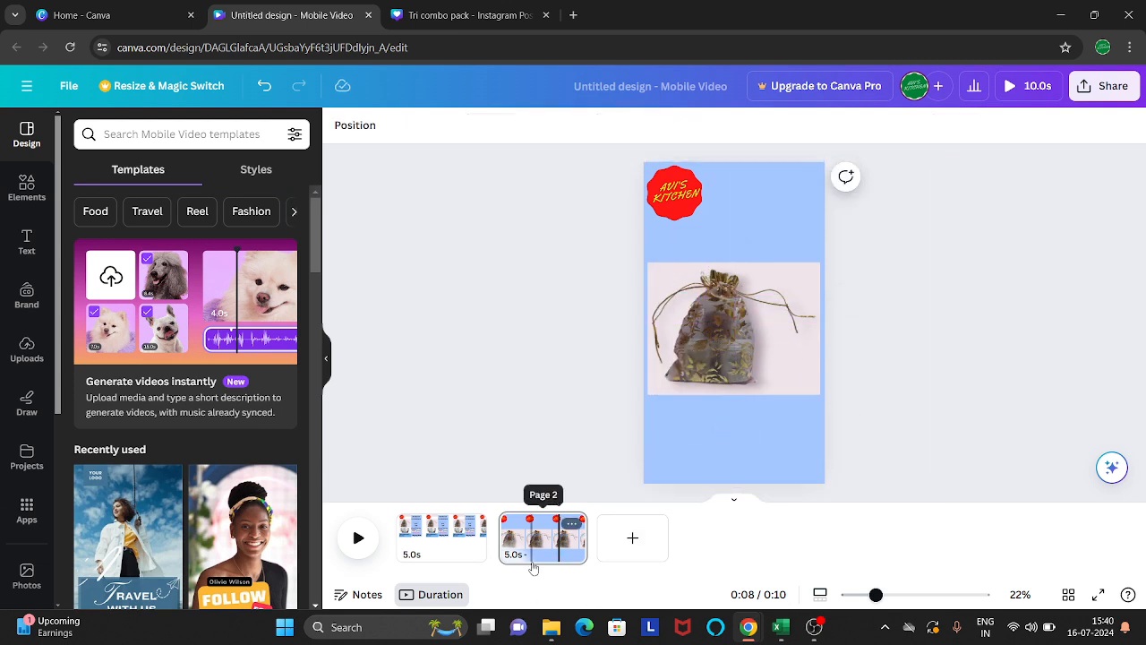
Copy the Jaiphal Powder, Velchi Powder and Tea Masala text group from page 1 onto page 2, above the pouch photo.
{"action": "left_click", "coordinate": [446, 538]}
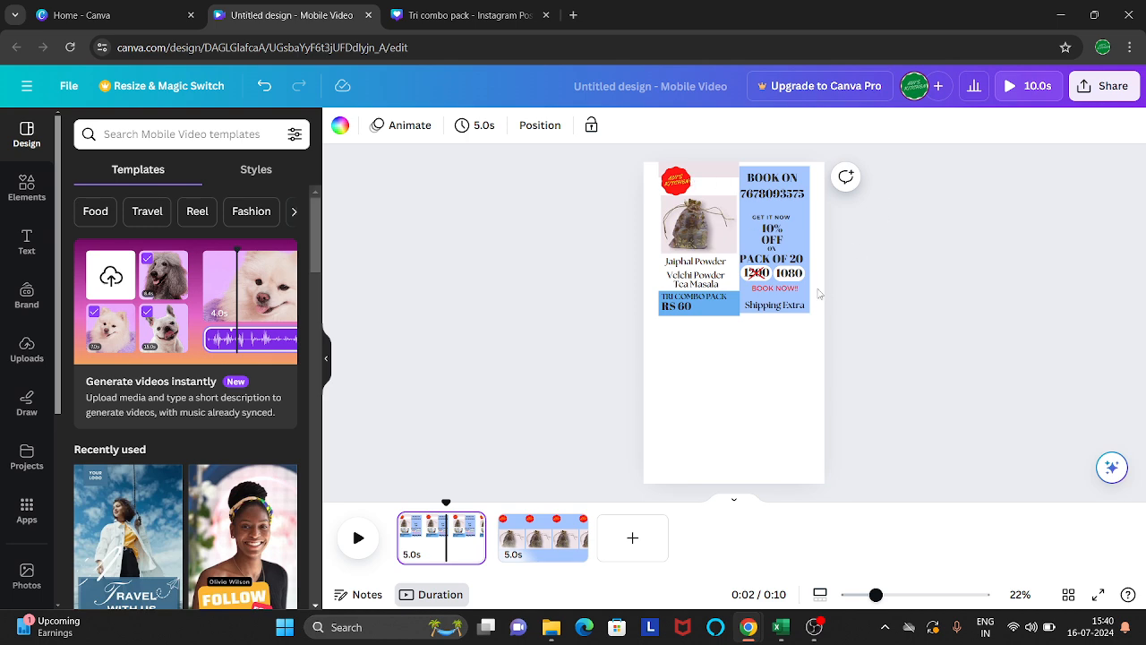
{"action": "left_click", "coordinate": [698, 269]}
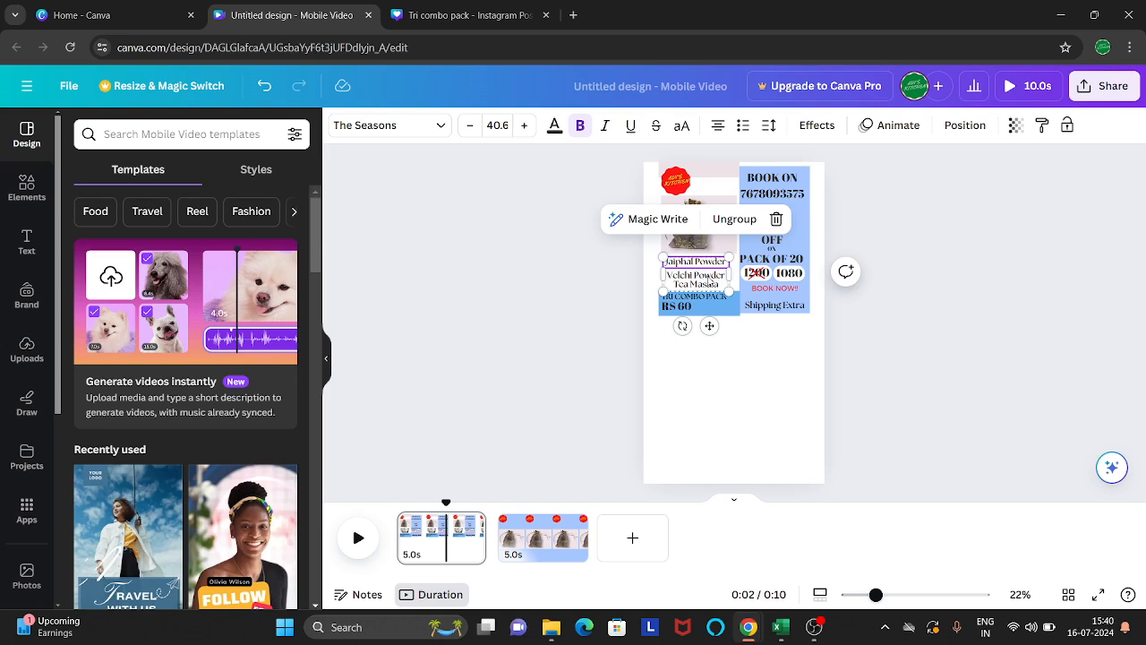
{"action": "left_click", "coordinate": [549, 537]}
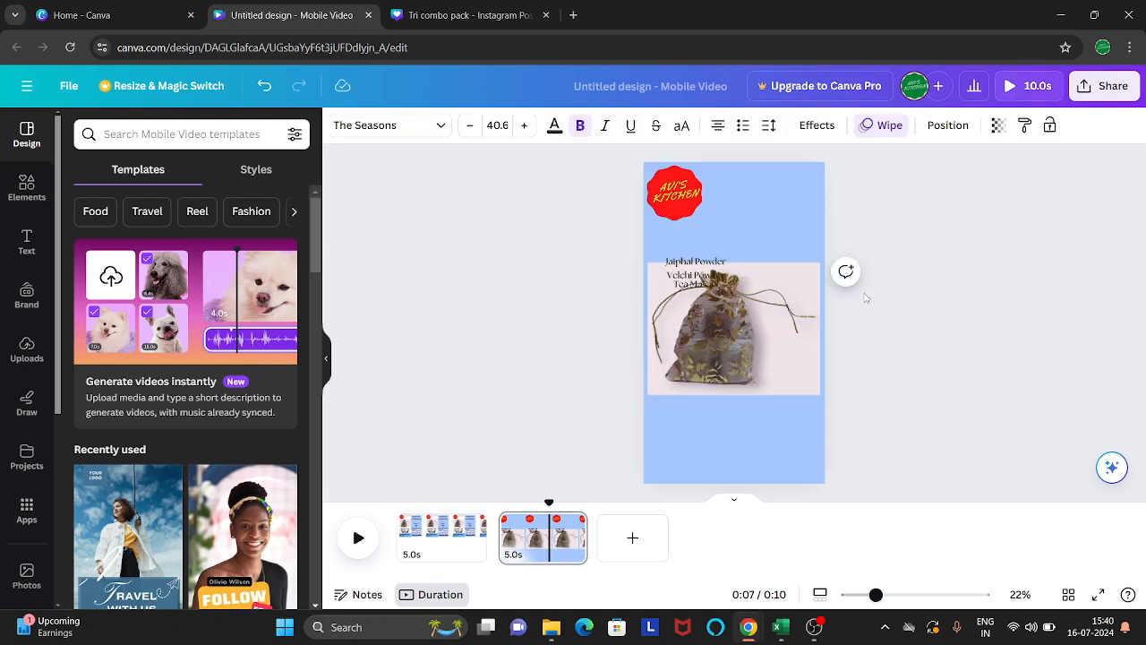
{"action": "left_click", "coordinate": [1106, 245]}
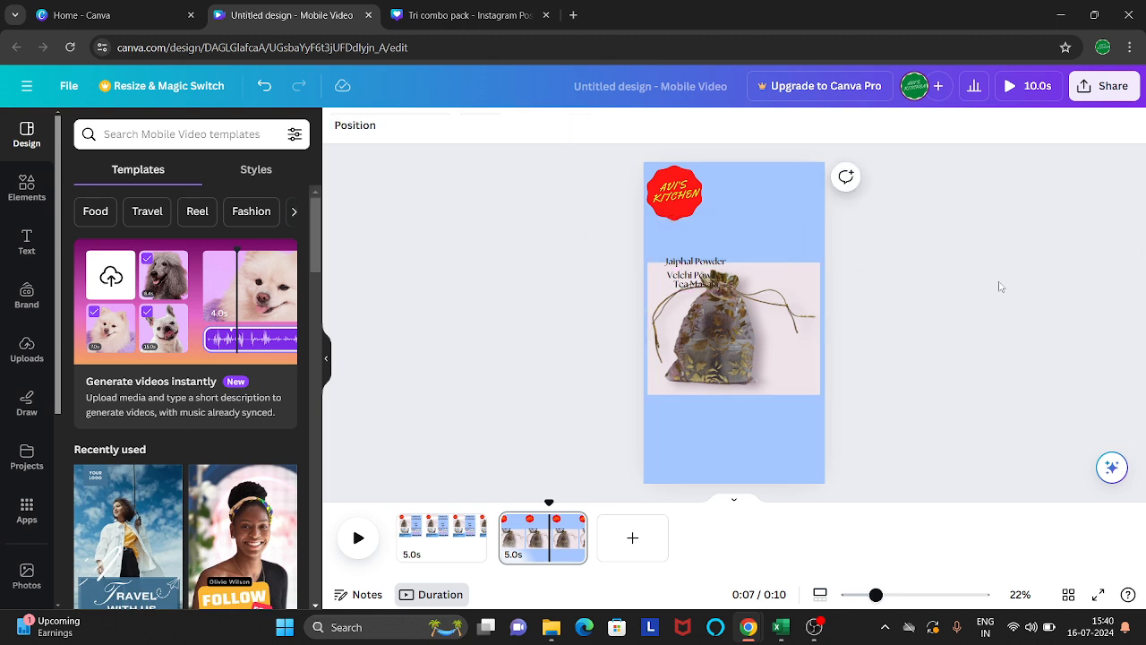
{"action": "left_click_drag", "start_coordinate": [690, 273], "coordinate": [712, 231]}
Copy the TRI COMBO PACK text from page 1 onto page 2 and move it off the pouch photo into the upper area.
{"action": "left_click", "coordinate": [448, 537]}
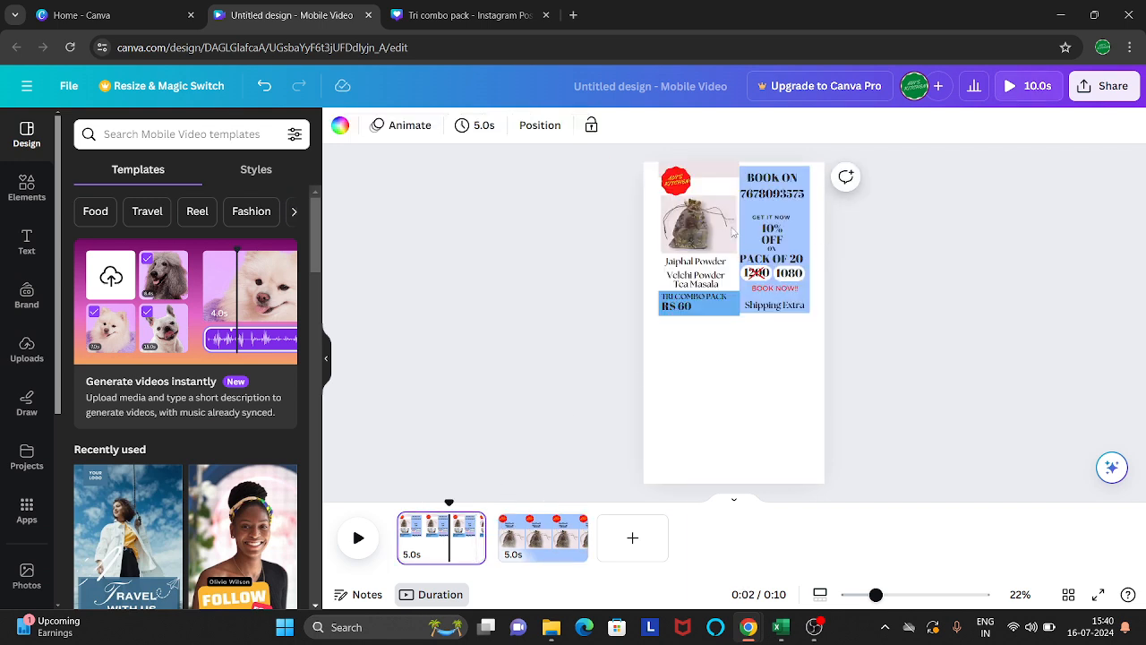
{"action": "left_click", "coordinate": [699, 307]}
{"action": "left_click", "coordinate": [700, 297]}
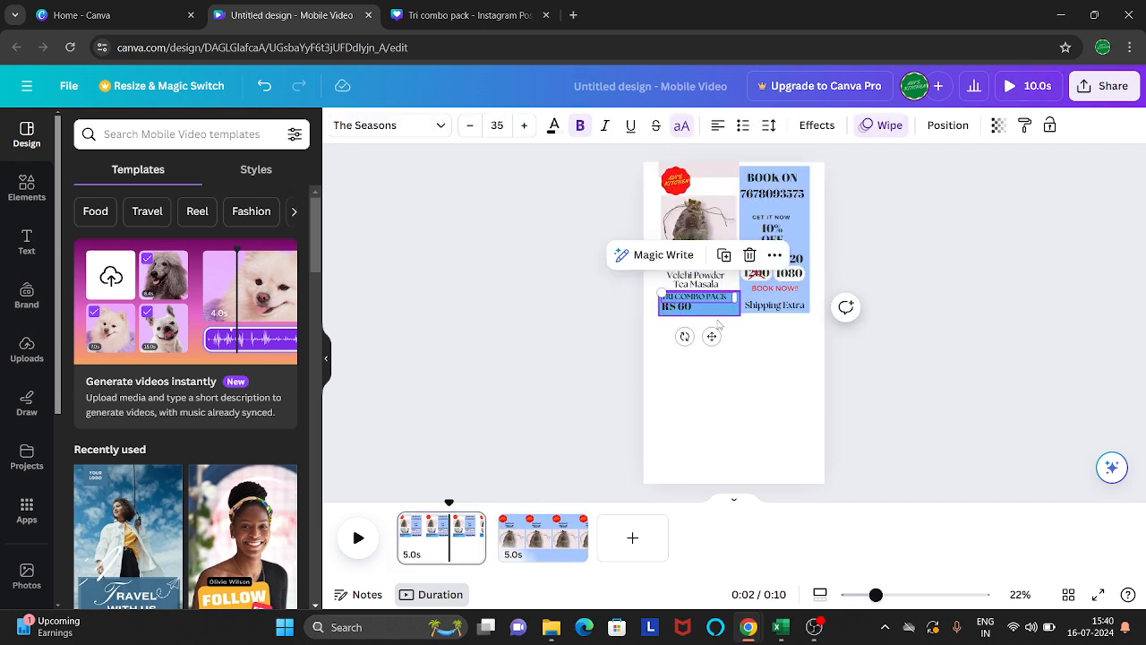
{"action": "left_click", "coordinate": [528, 537]}
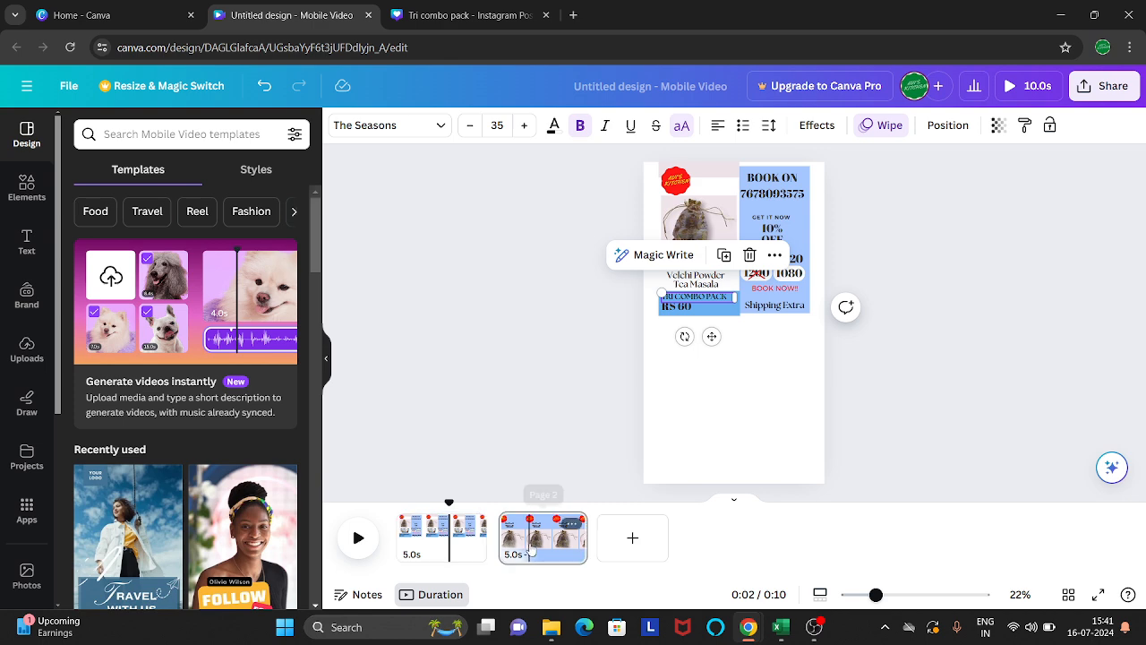
{"action": "left_click", "coordinate": [727, 290]}
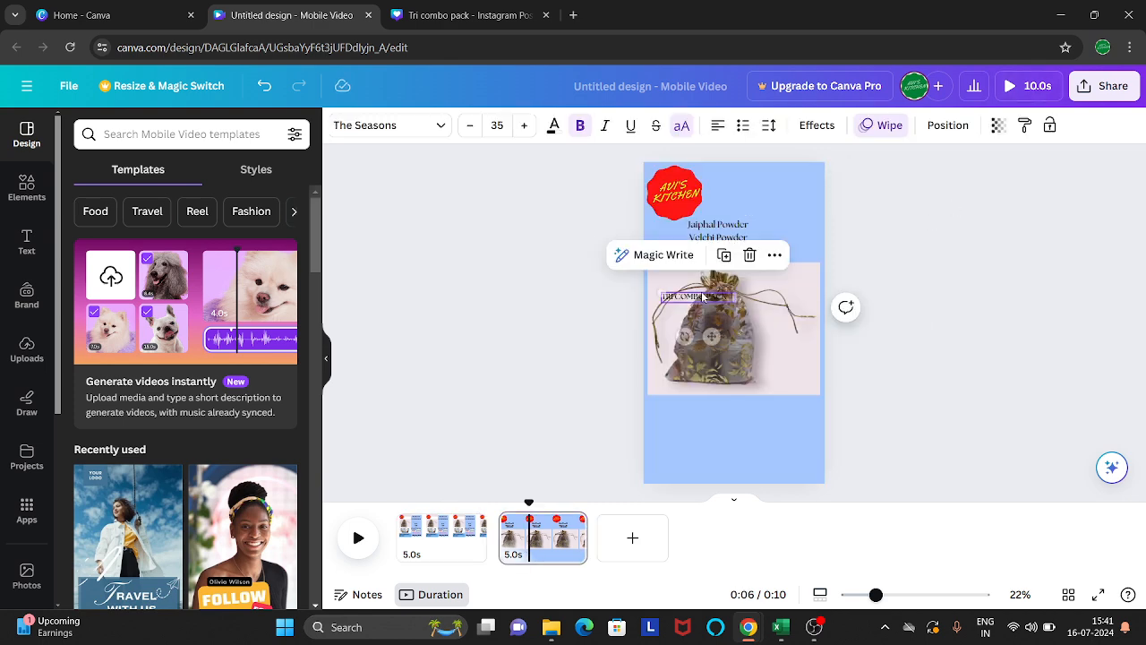
{"action": "left_click", "coordinate": [712, 349]}
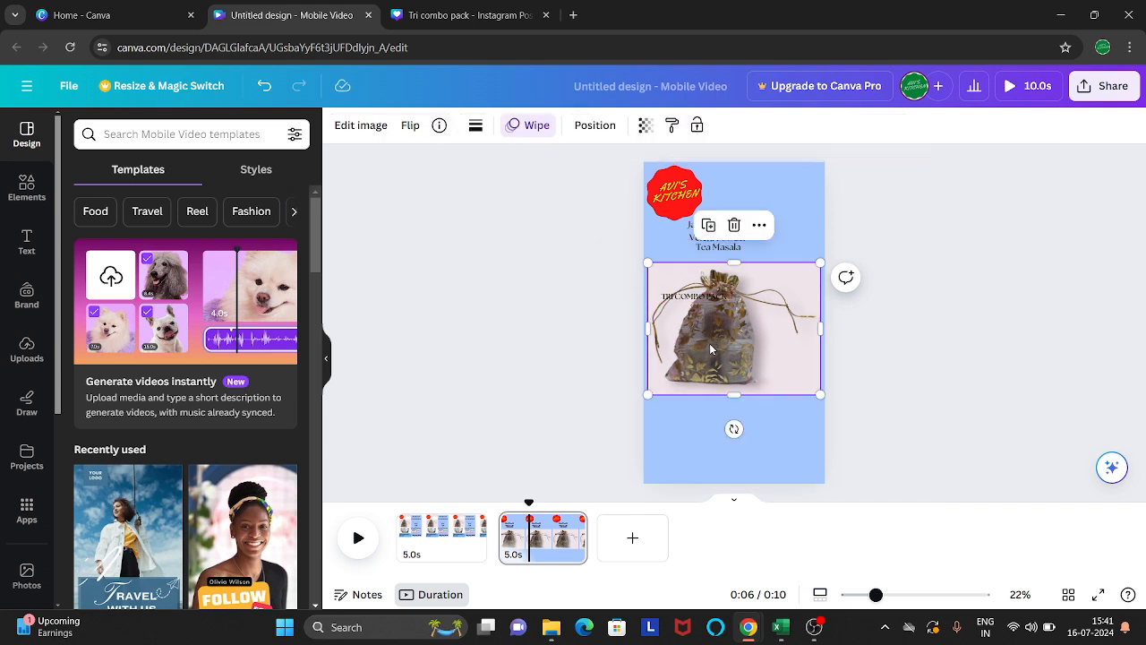
{"action": "left_click", "coordinate": [698, 298]}
{"action": "left_click_drag", "start_coordinate": [699, 297], "coordinate": [767, 219]}
Enlarge the TRI COMBO PACK heading on page 2 and fit it on one line beside the AVI'S KITCHEN logo.
{"action": "left_click_drag", "start_coordinate": [714, 179], "coordinate": [637, 157]}
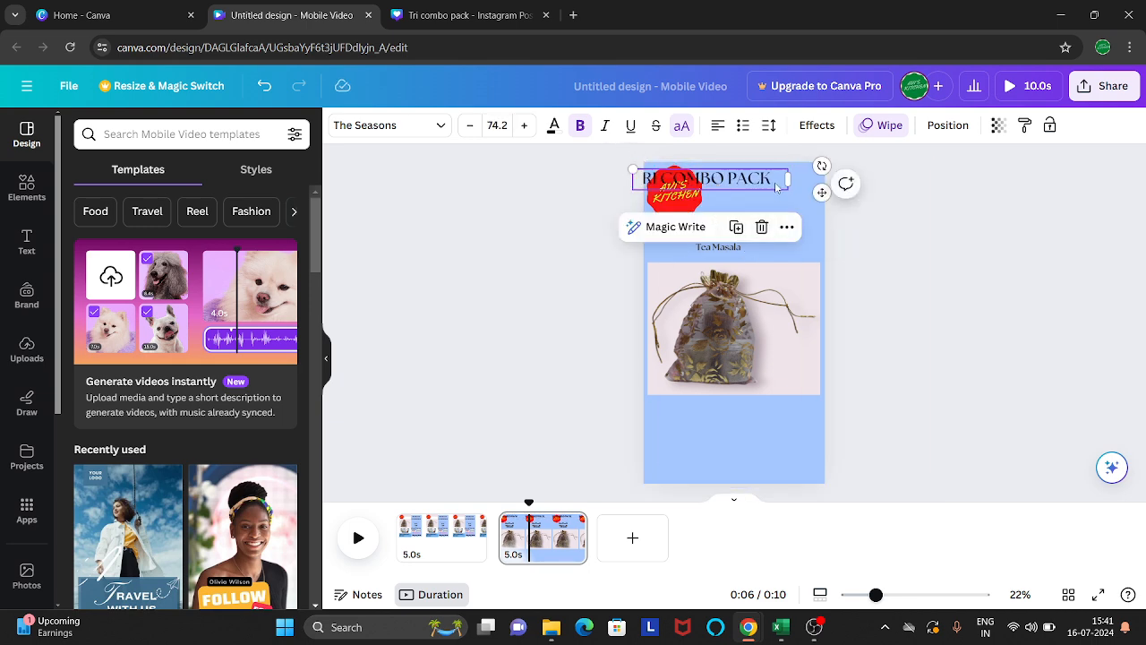
{"action": "left_click", "coordinate": [776, 187]}
{"action": "left_click", "coordinate": [917, 227]}
{"action": "left_click_drag", "start_coordinate": [724, 183], "coordinate": [771, 204]}
{"action": "mouse_move", "coordinate": [681, 190]}
{"action": "left_mouse_down"}
{"action": "mouse_move", "coordinate": [700, 193]}
{"action": "mouse_move", "coordinate": [682, 208]}
{"action": "left_mouse_up"}
{"action": "left_click", "coordinate": [681, 208]}
{"action": "left_click", "coordinate": [788, 208]}
{"action": "left_click_drag", "start_coordinate": [789, 208], "coordinate": [791, 188]}
{"action": "left_click", "coordinate": [371, 378]}
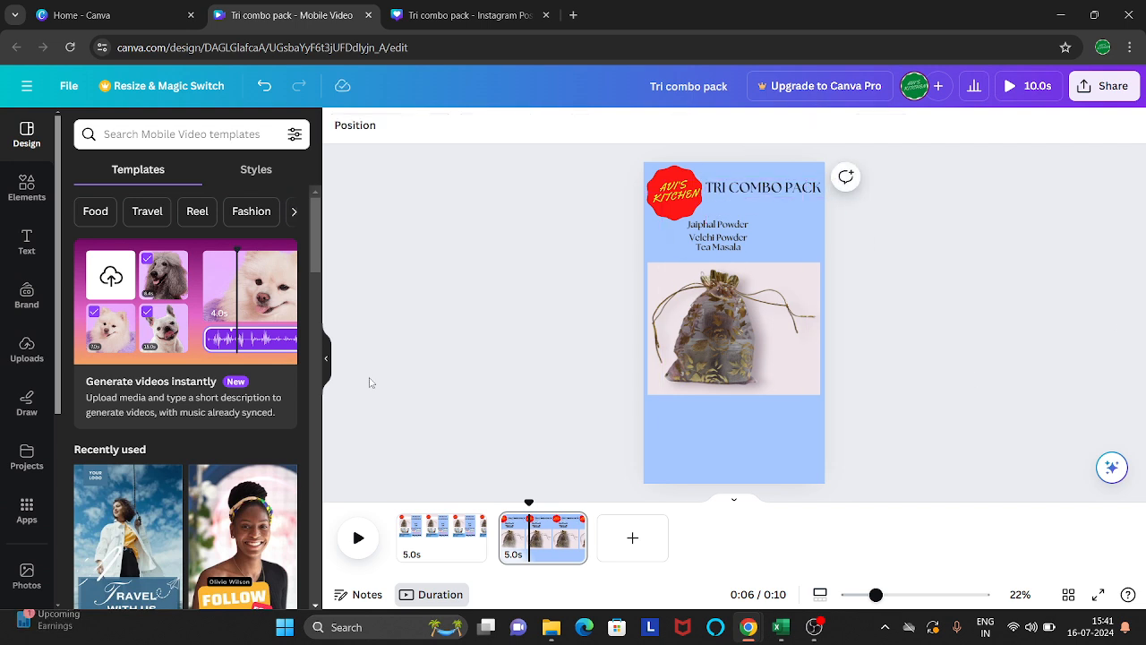
Ungroup the Jaiphal Powder, Velchi Powder and Tea Masala text on page 2.
{"action": "left_click", "coordinate": [741, 242]}
{"action": "left_click", "coordinate": [915, 220]}
{"action": "left_click", "coordinate": [722, 236]}
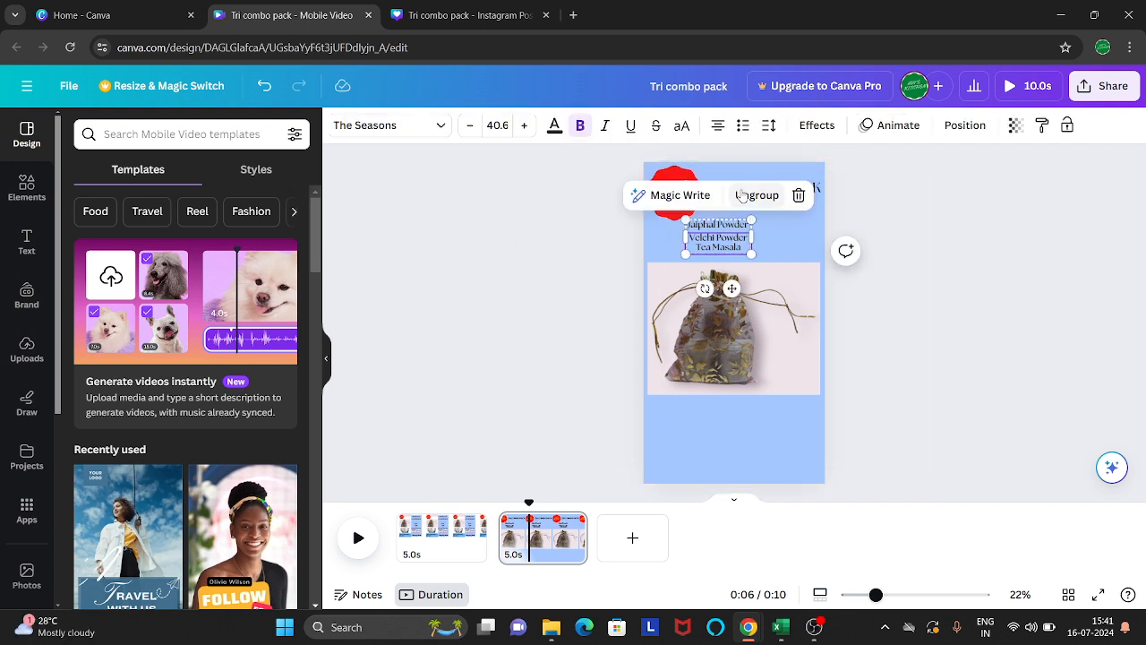
{"action": "left_click", "coordinate": [750, 189]}
{"action": "left_click", "coordinate": [1002, 237]}
Enlarge the spice name texts and stack Velchi Powder and Tea Masala under Jaiphal Powder, below the heading.
{"action": "left_click_drag", "start_coordinate": [708, 228], "coordinate": [675, 212]}
{"action": "left_click", "coordinate": [1115, 236]}
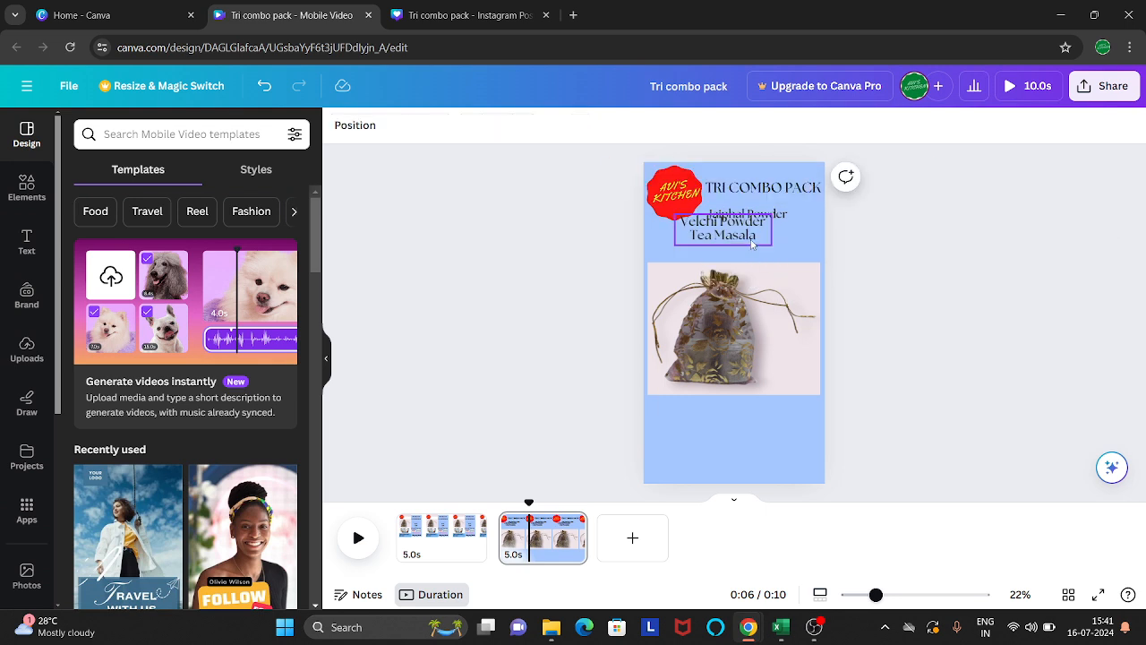
{"action": "left_click_drag", "start_coordinate": [751, 240], "coordinate": [777, 251]}
{"action": "left_click", "coordinate": [937, 252]}
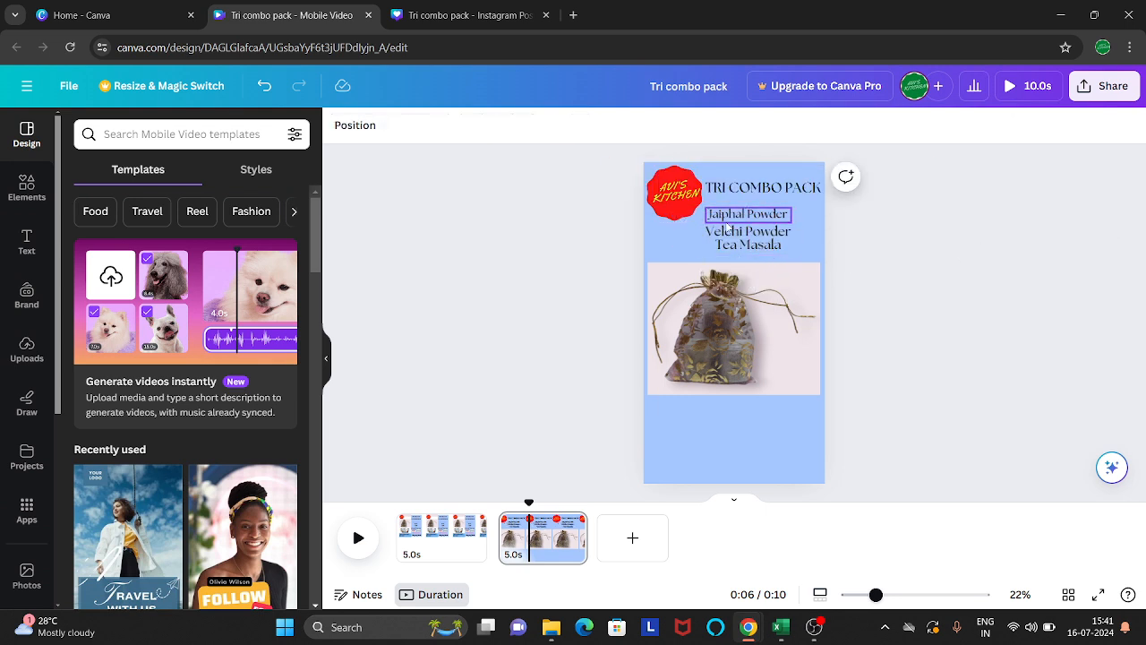
Set the font size of the Jaiphal Powder text on page 2 to 59.
{"action": "left_click", "coordinate": [732, 218]}
{"action": "left_click", "coordinate": [783, 252]}
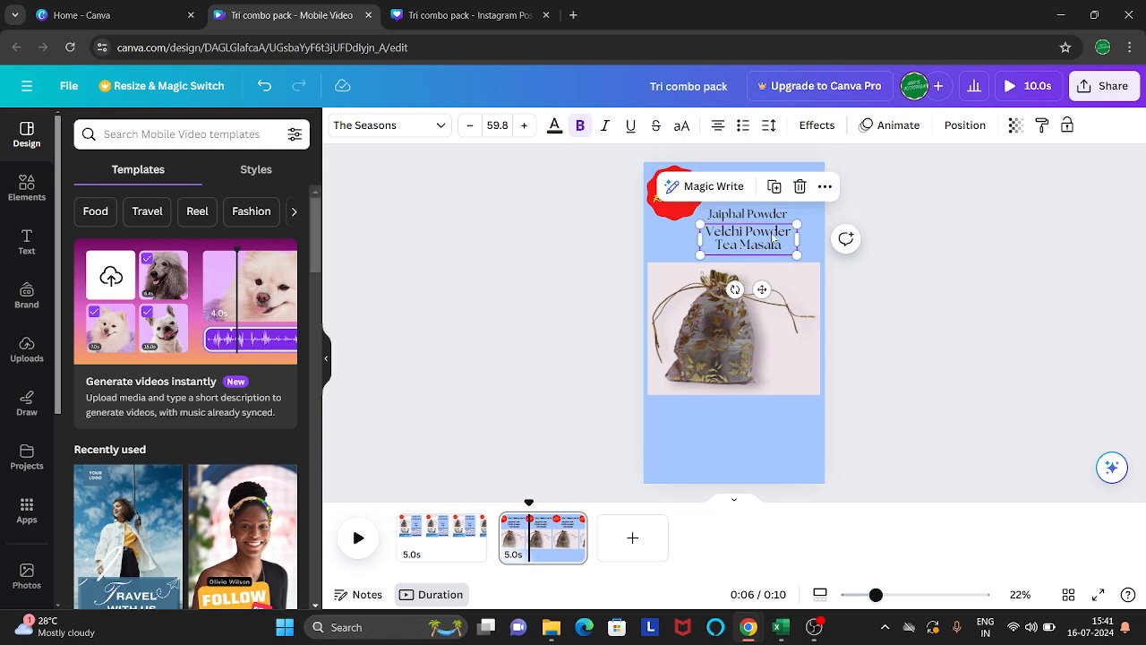
{"action": "left_click", "coordinate": [774, 215]}
{"action": "left_click", "coordinate": [499, 126]}
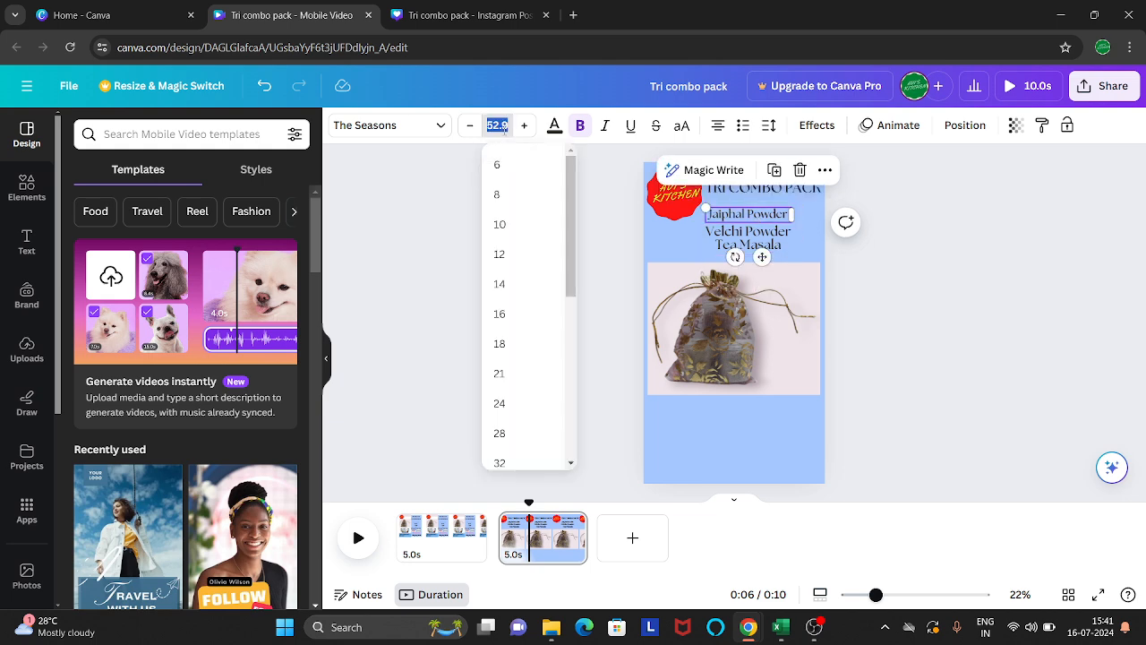
{"action": "type", "text": "59"}
{"action": "key", "text": "Return"}
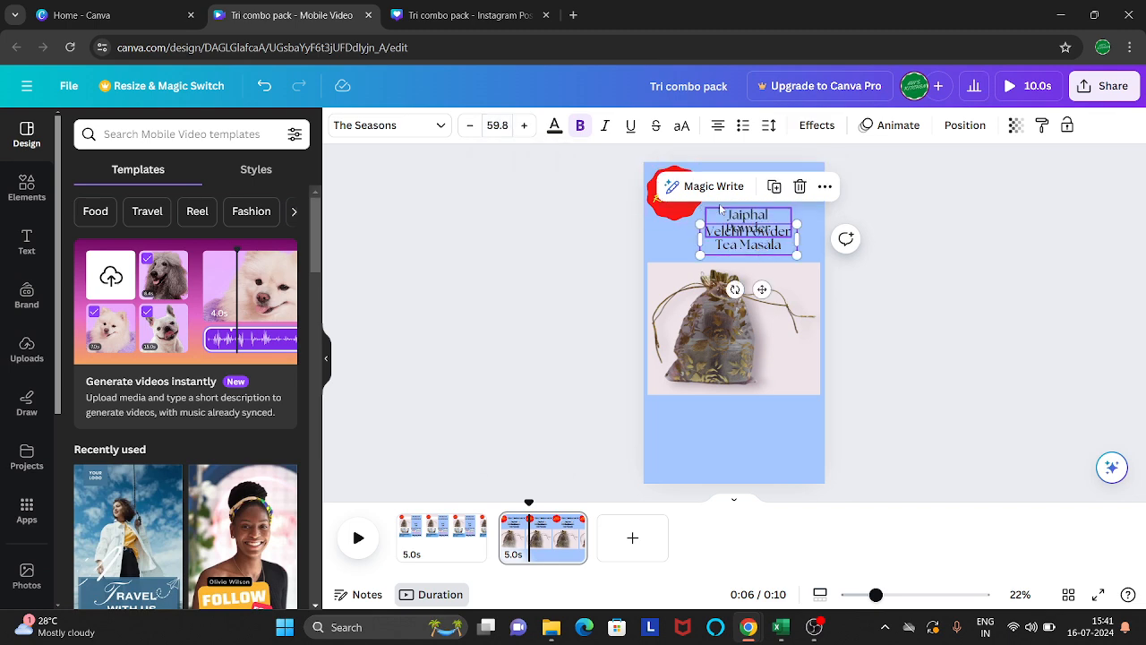
{"action": "left_click", "coordinate": [724, 217]}
{"action": "left_click", "coordinate": [724, 217]}
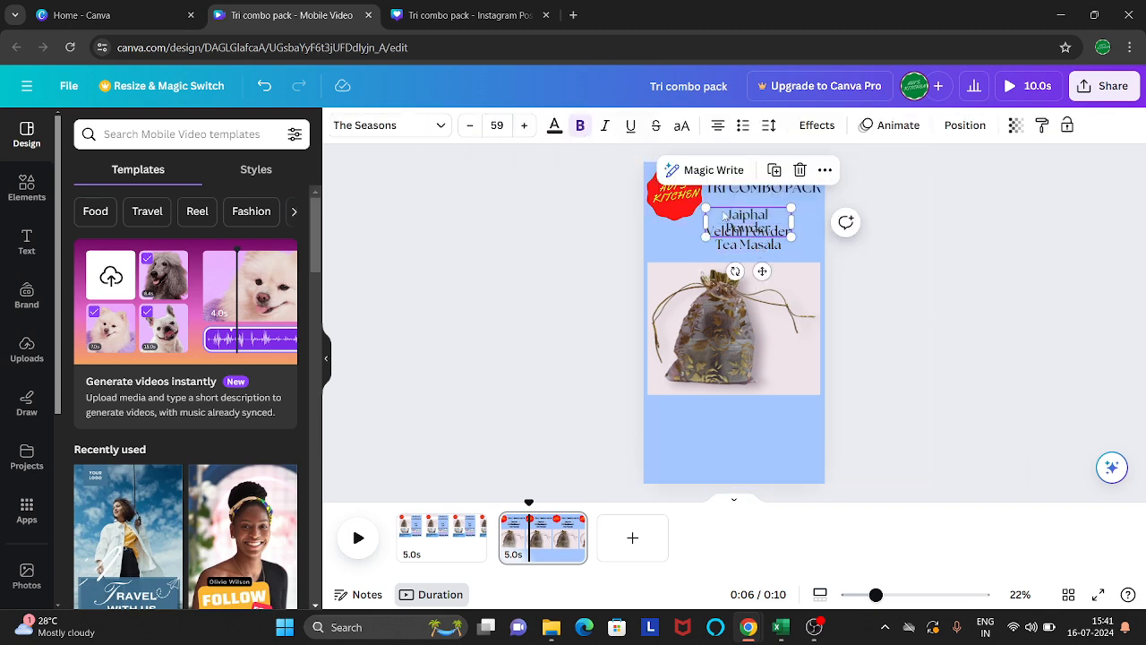
{"action": "left_click", "coordinate": [499, 128]}
{"action": "left_click", "coordinate": [501, 127]}
{"action": "left_click", "coordinate": [920, 205]}
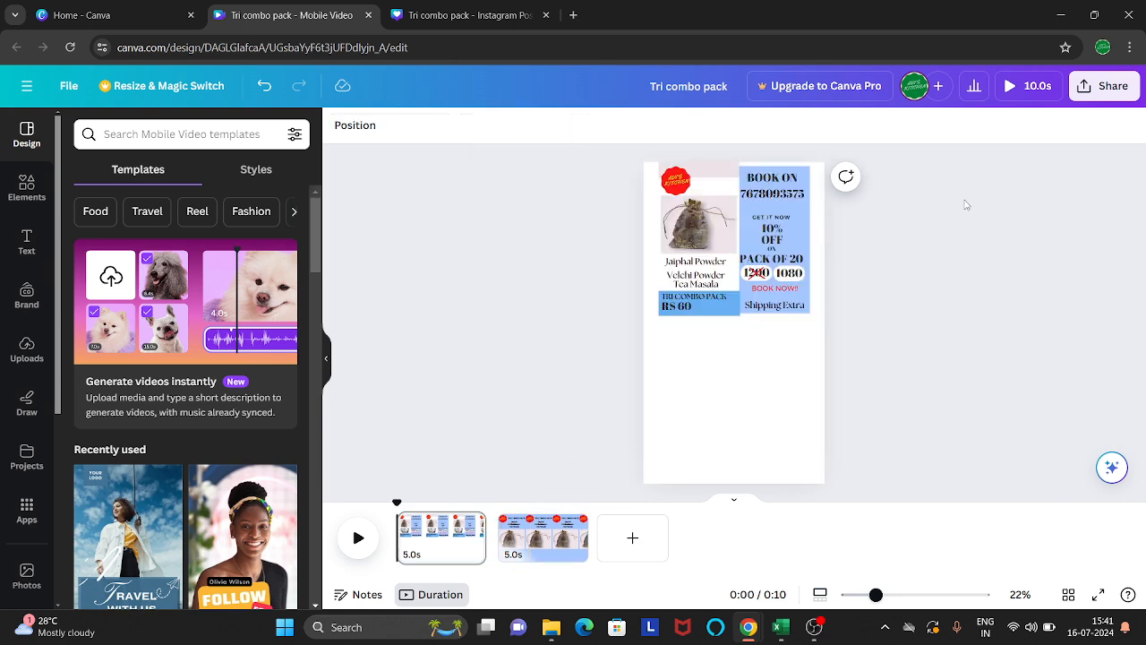
{"action": "left_click", "coordinate": [528, 551]}
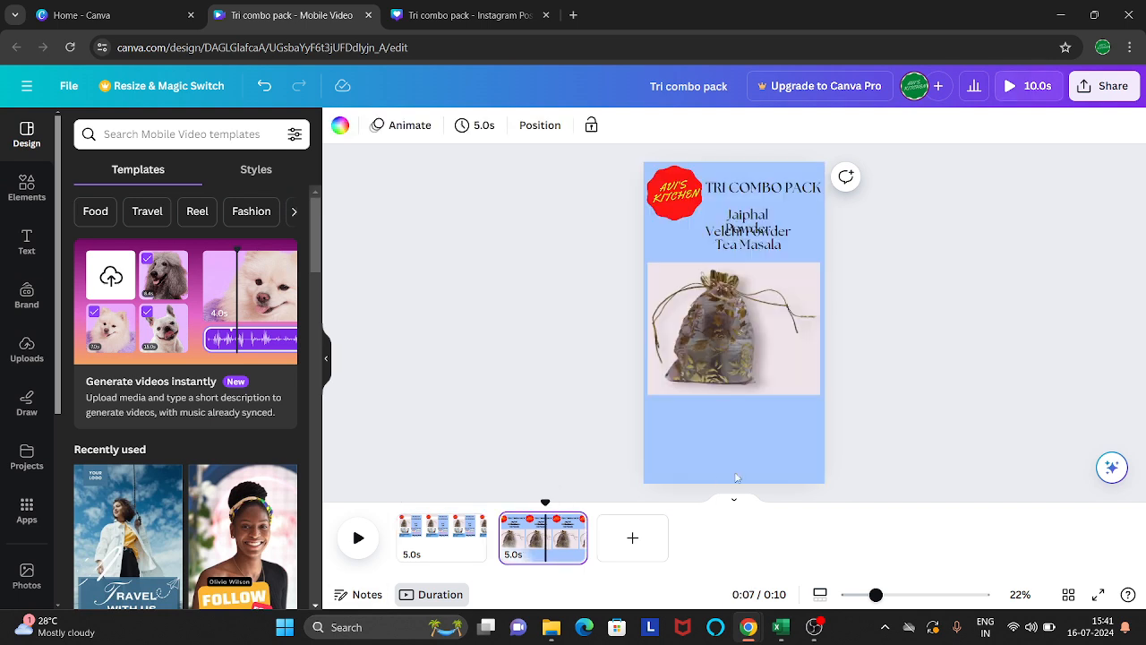
Fit the Jaiphal Powder text on one line and place it directly above Velchi Powder and Tea Masala on page 2.
{"action": "left_click", "coordinate": [739, 231]}
{"action": "left_click", "coordinate": [791, 231]}
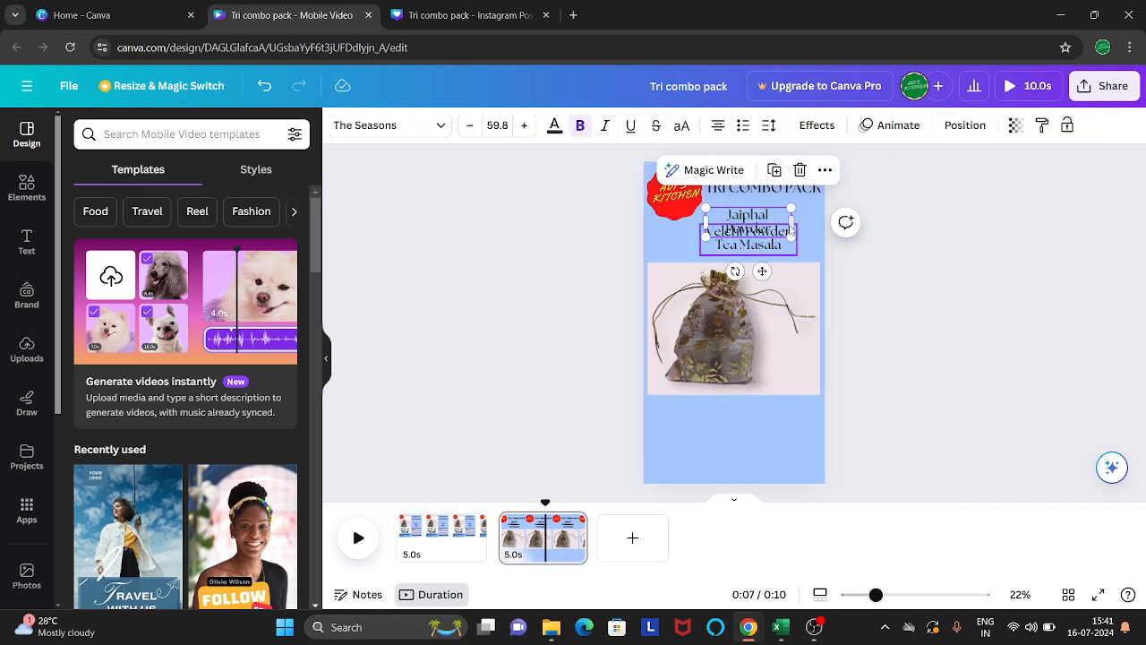
{"action": "mouse_move", "coordinate": [791, 231]}
{"action": "left_mouse_down"}
{"action": "mouse_move", "coordinate": [761, 224]}
{"action": "mouse_move", "coordinate": [826, 223]}
{"action": "mouse_move", "coordinate": [757, 202]}
{"action": "mouse_move", "coordinate": [767, 235]}
{"action": "mouse_move", "coordinate": [784, 204]}
{"action": "mouse_move", "coordinate": [775, 226]}
{"action": "left_mouse_up"}
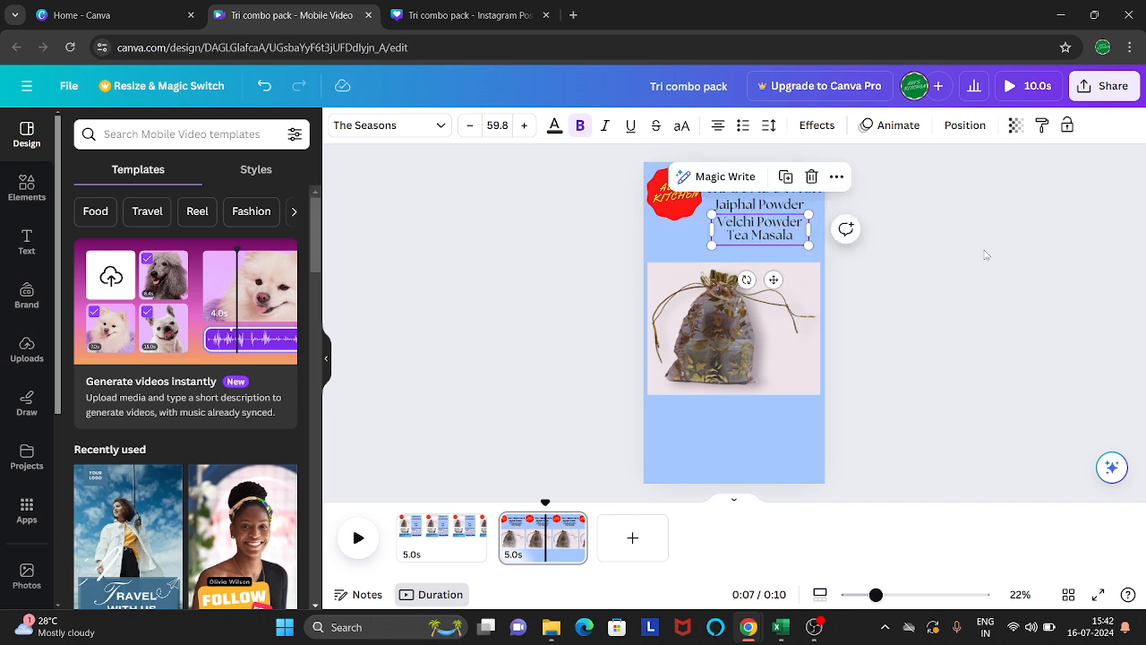
{"action": "left_click", "coordinate": [979, 252]}
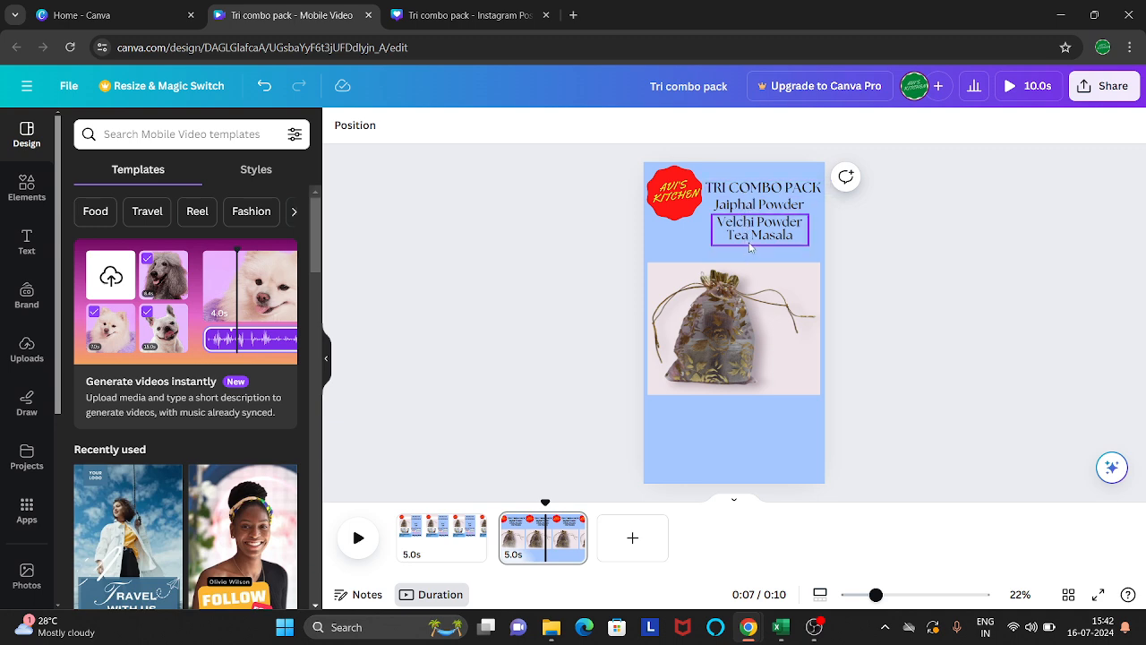
Add a rounded rectangle shape and fit it as a background box behind the TRI COMBO PACK heading.
{"action": "left_click", "coordinate": [27, 187]}
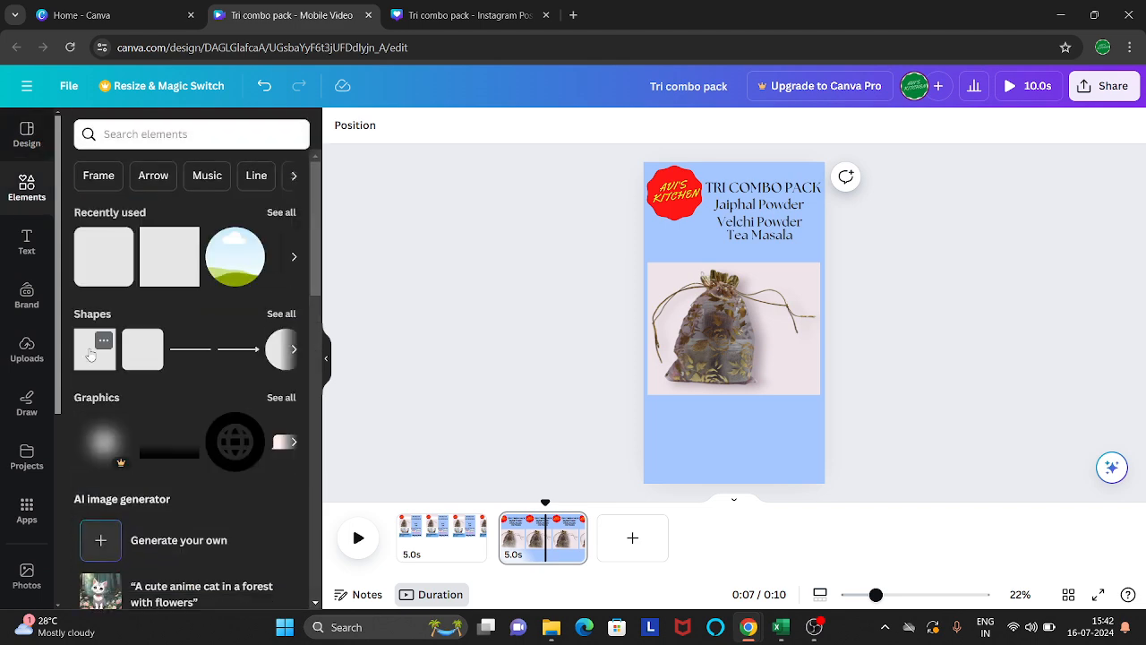
{"action": "left_click", "coordinate": [120, 238]}
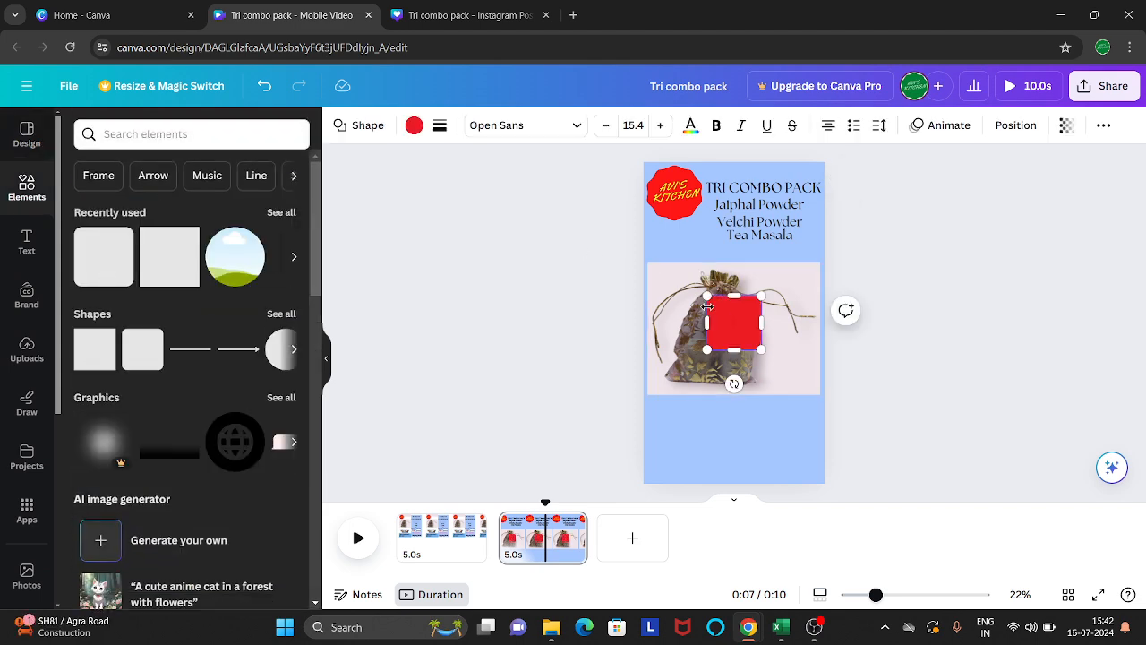
{"action": "left_click_drag", "start_coordinate": [733, 296], "coordinate": [824, 198]}
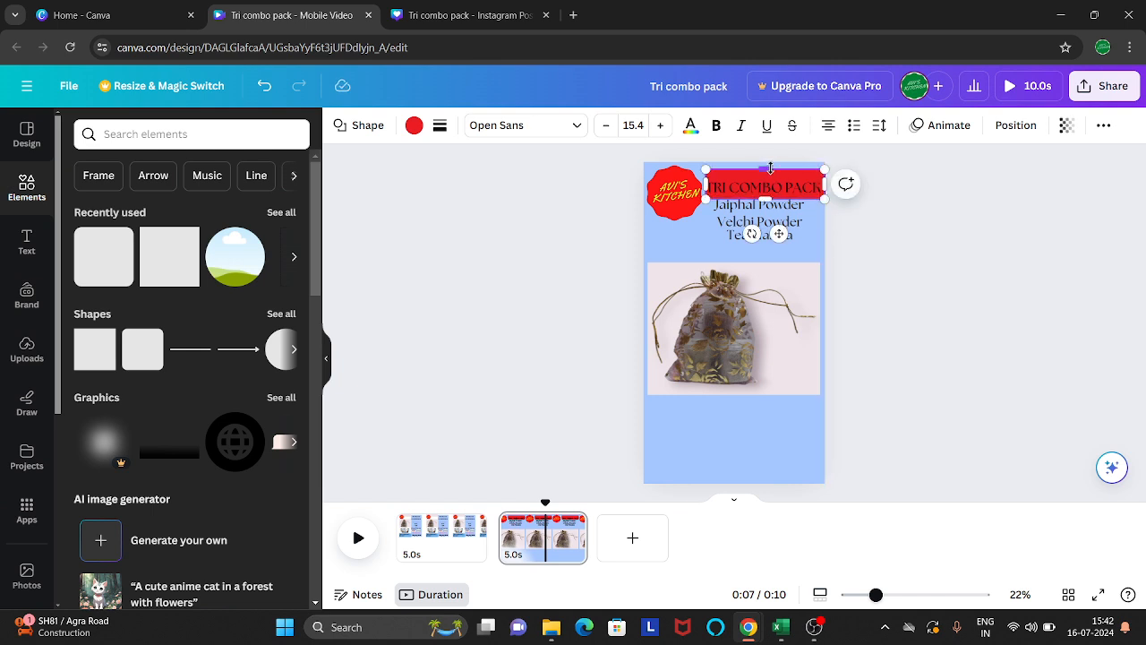
{"action": "left_click_drag", "start_coordinate": [765, 171], "coordinate": [766, 176]}
{"action": "left_click", "coordinate": [891, 204]}
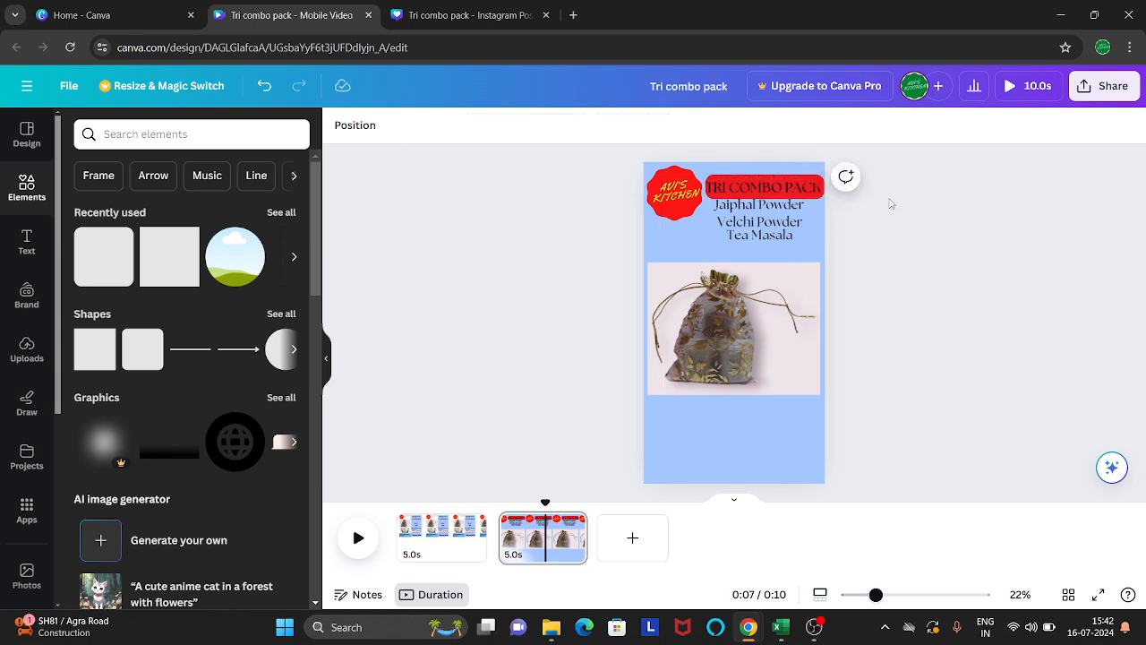
{"action": "left_click", "coordinate": [765, 183]}
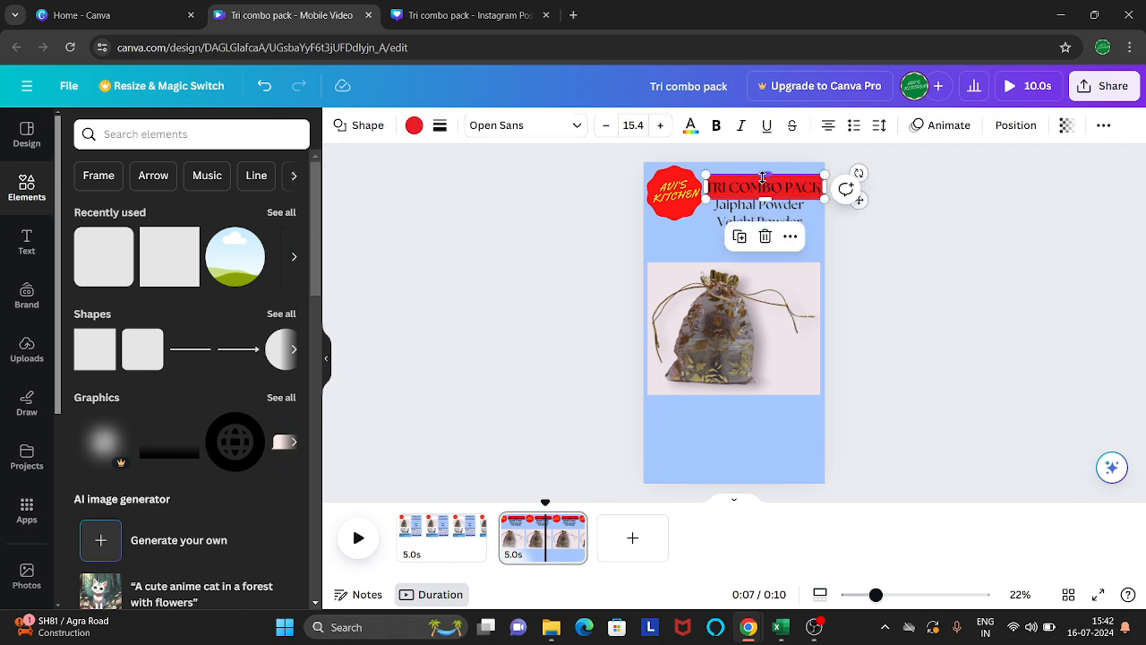
{"action": "left_click_drag", "start_coordinate": [762, 178], "coordinate": [762, 177]}
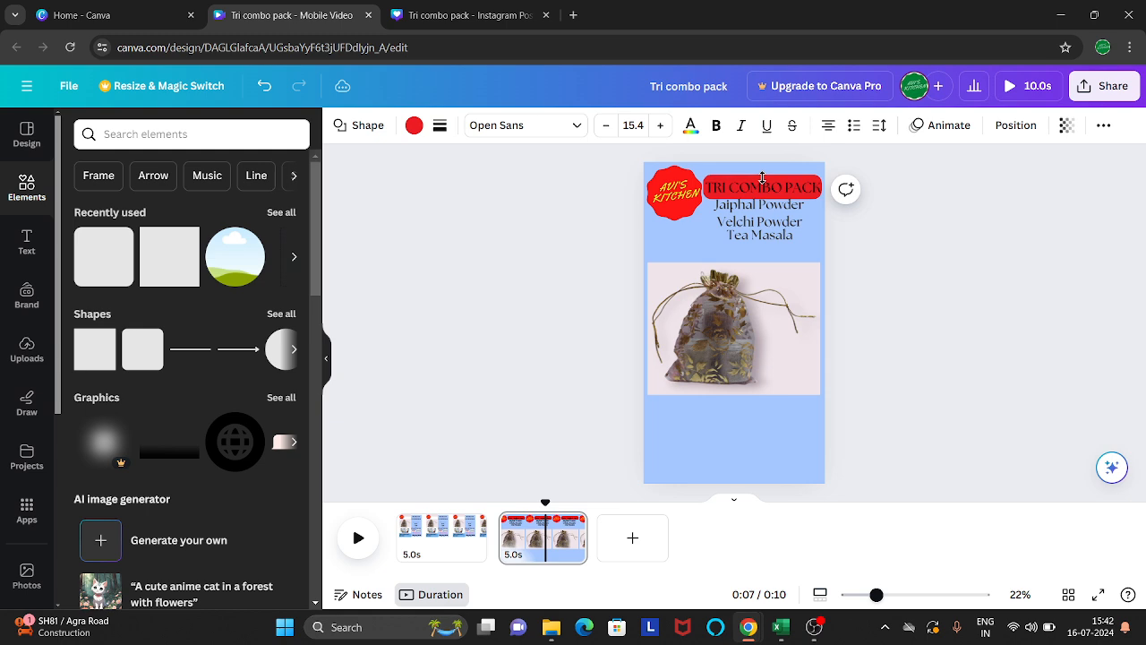
{"action": "left_click_drag", "start_coordinate": [763, 177], "coordinate": [763, 177]}
{"action": "left_click", "coordinate": [954, 199]}
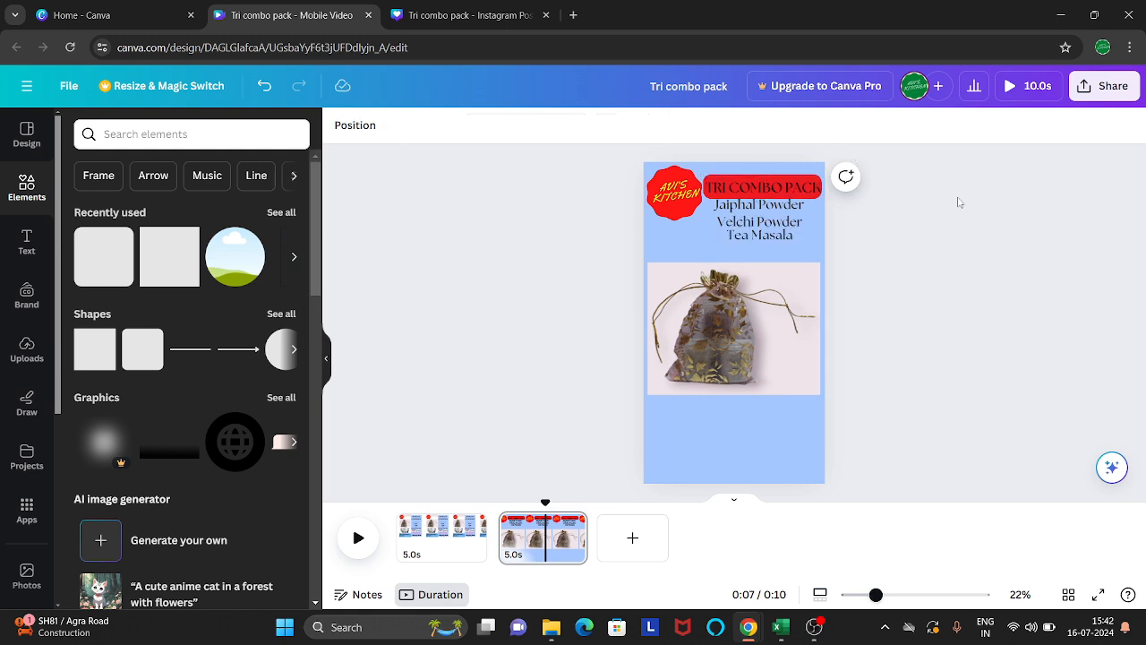
Recolour the heading's background box to #F0E5EB by sampling the pale background of the bag photo.
{"action": "left_click", "coordinate": [744, 178]}
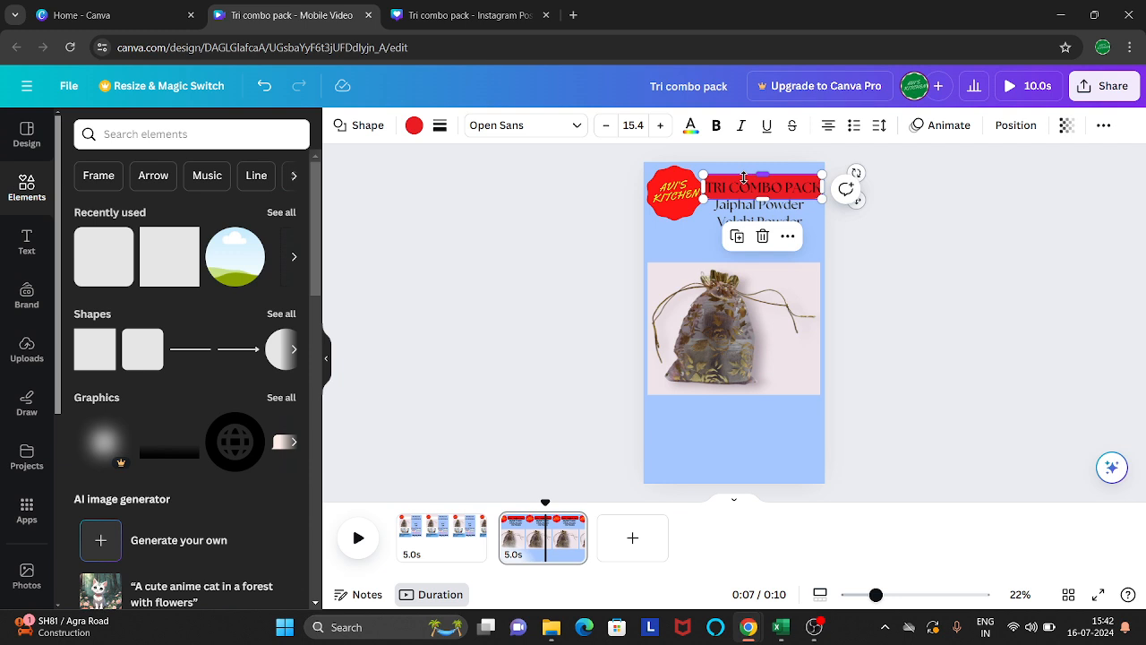
{"action": "left_click", "coordinate": [411, 126]}
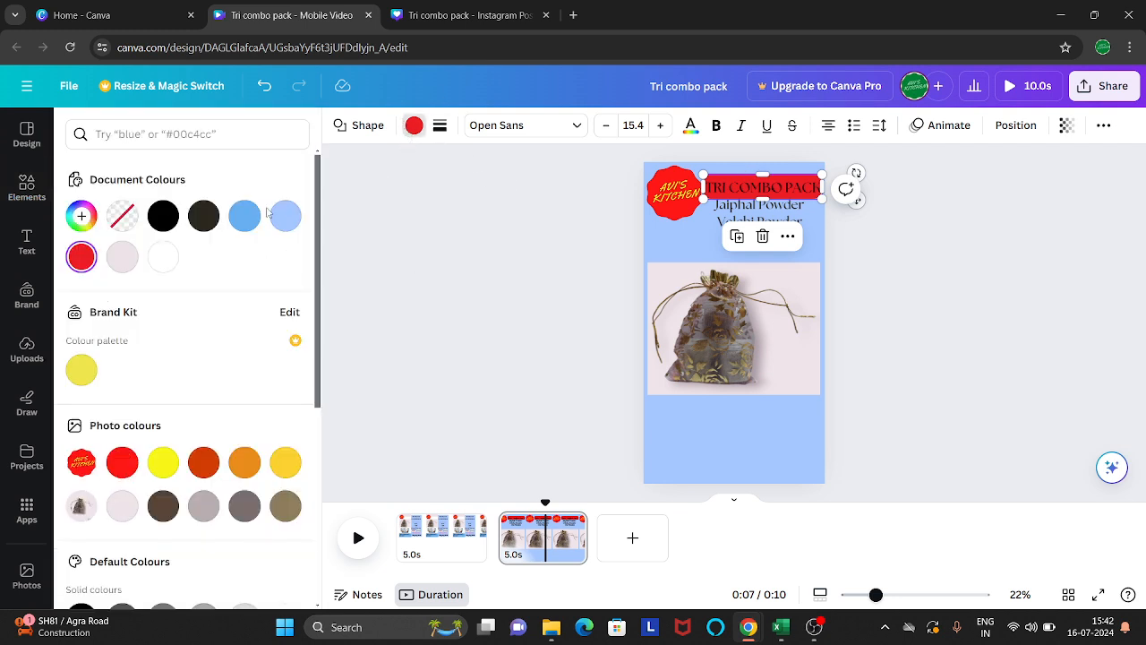
{"action": "left_click", "coordinate": [80, 216]}
{"action": "left_click", "coordinate": [272, 405]}
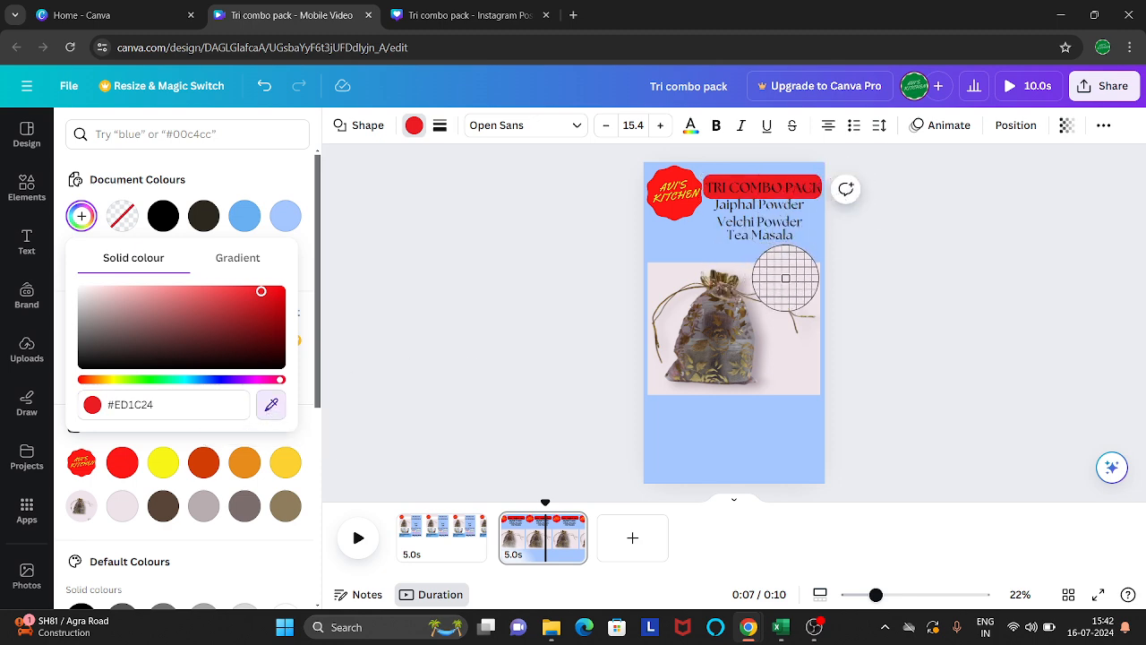
{"action": "left_click", "coordinate": [776, 279]}
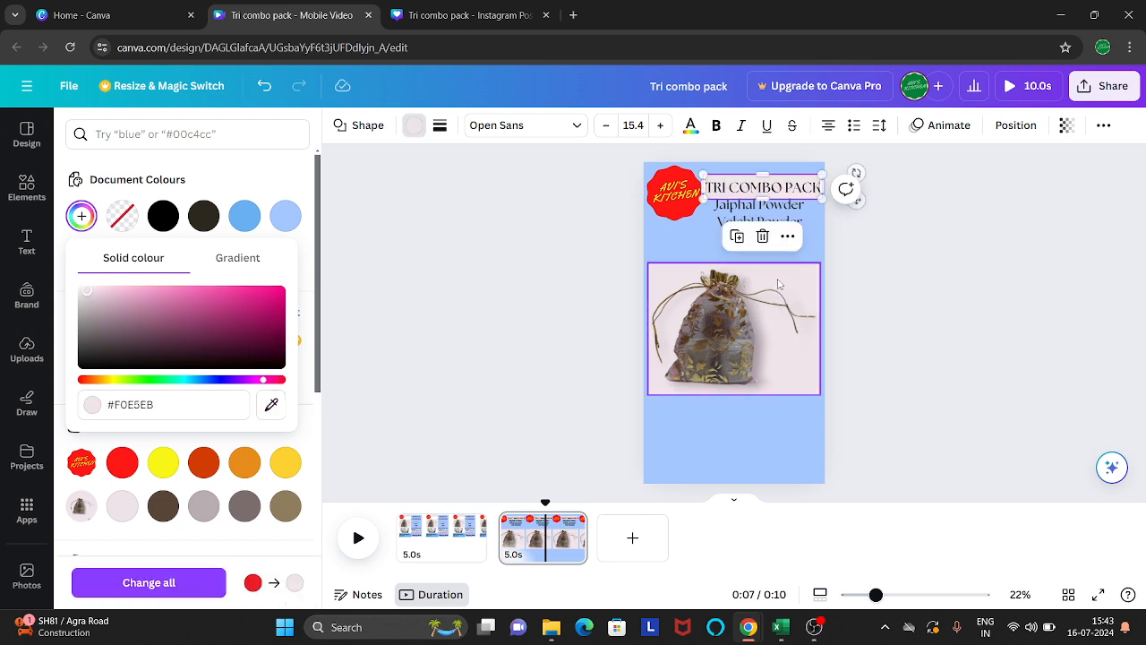
{"action": "left_click", "coordinate": [936, 277]}
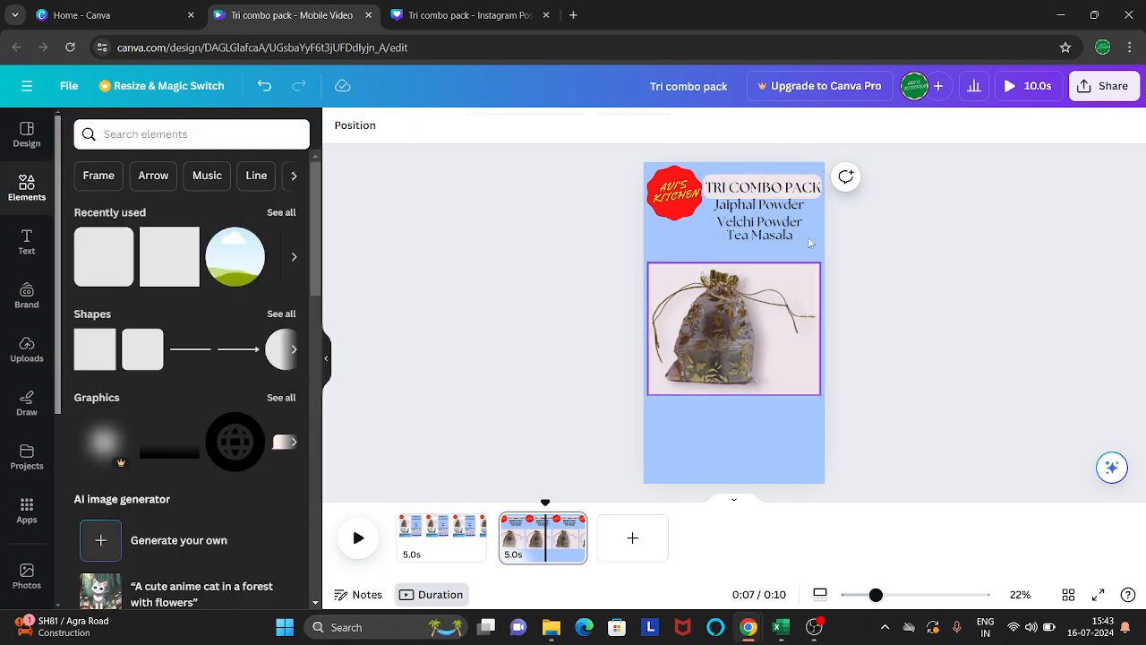
{"action": "left_click", "coordinate": [784, 183]}
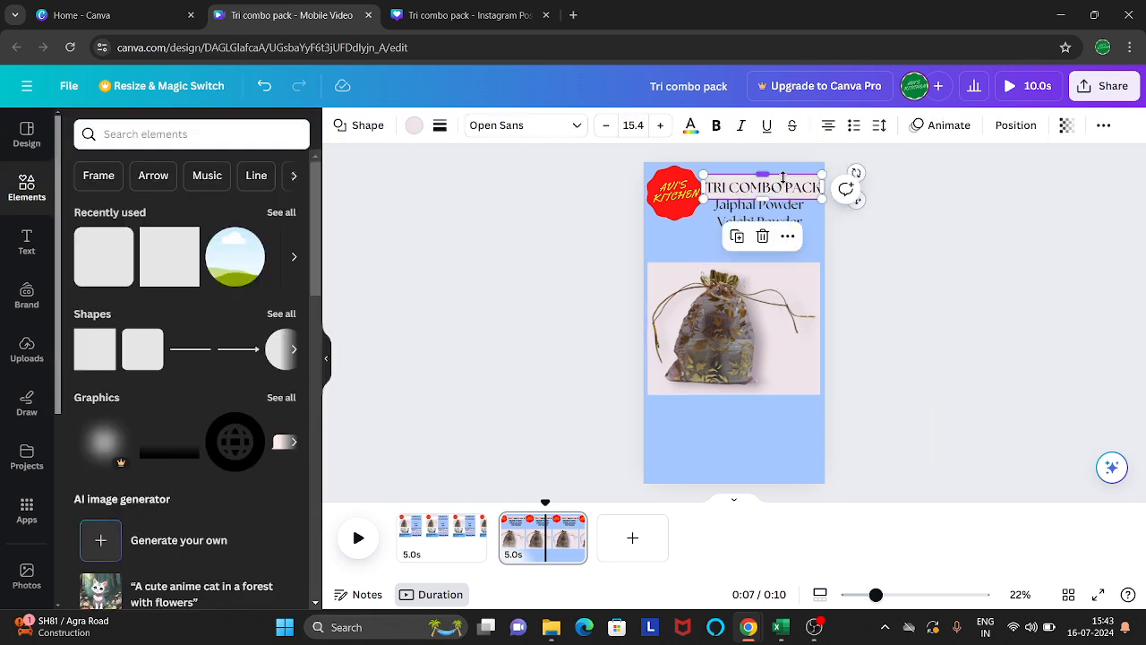
{"action": "left_click", "coordinate": [784, 177]}
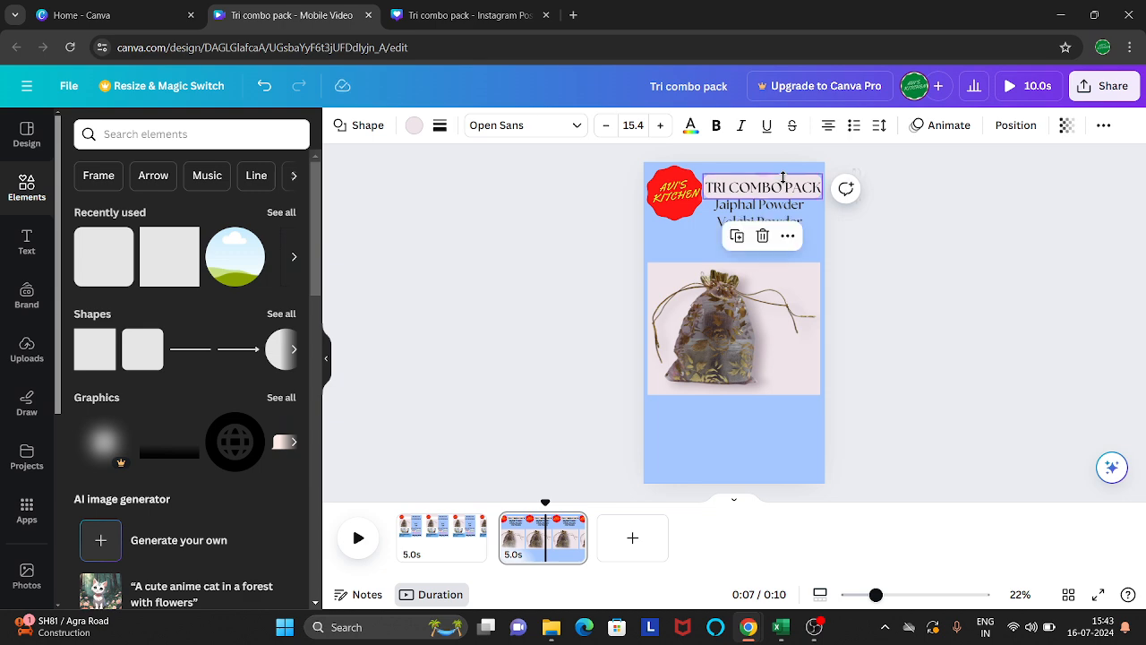
{"action": "left_click", "coordinate": [947, 260]}
Move the Jaiphal Powder, Velchi Powder and Tea Masala texts together slightly lower, leaving a gap below the heading box.
{"action": "left_click", "coordinate": [756, 210]}
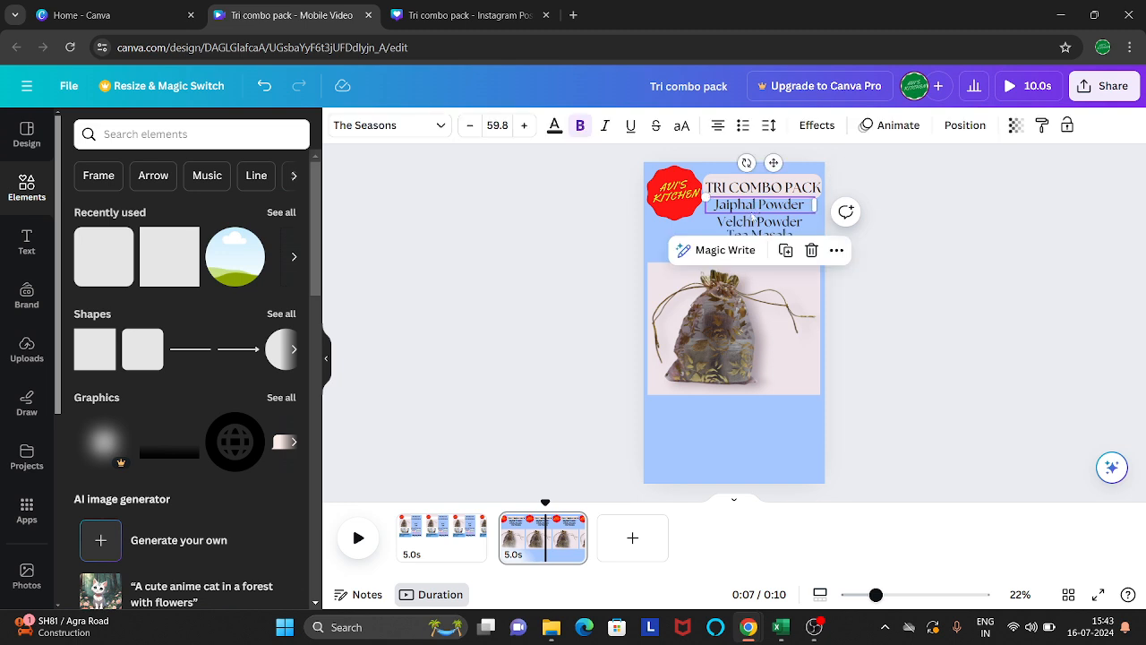
{"action": "left_click", "coordinate": [773, 231], "text": "shift"}
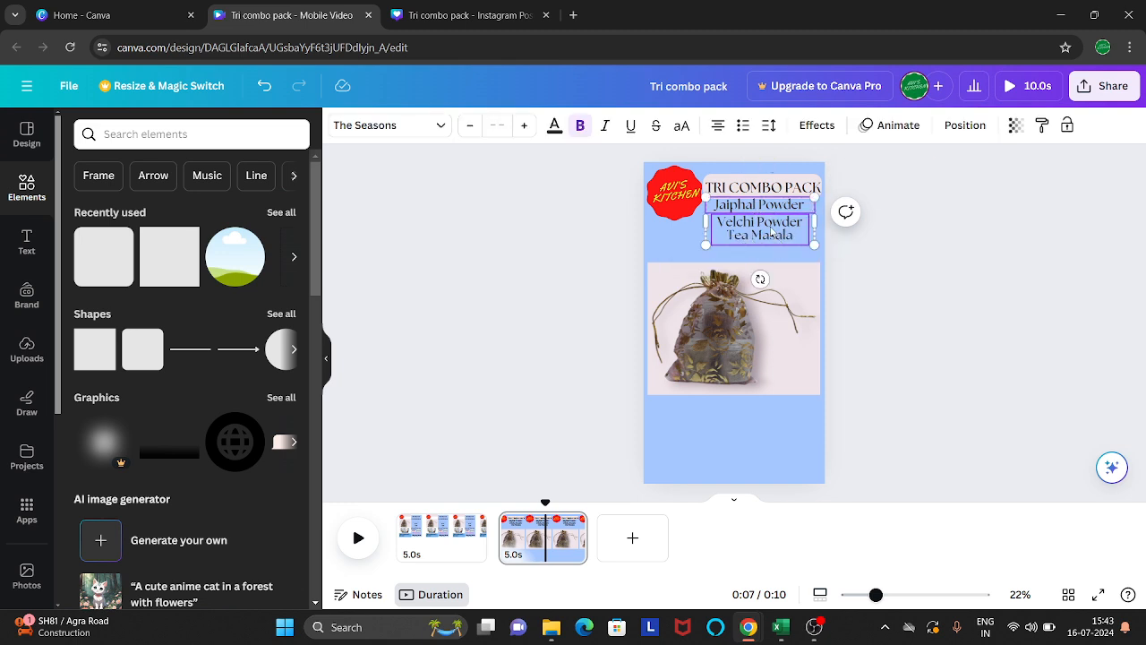
{"action": "left_click", "coordinate": [768, 281]}
{"action": "left_click", "coordinate": [892, 244]}
{"action": "left_click_drag", "start_coordinate": [752, 221], "coordinate": [752, 230]}
{"action": "left_click", "coordinate": [955, 243]}
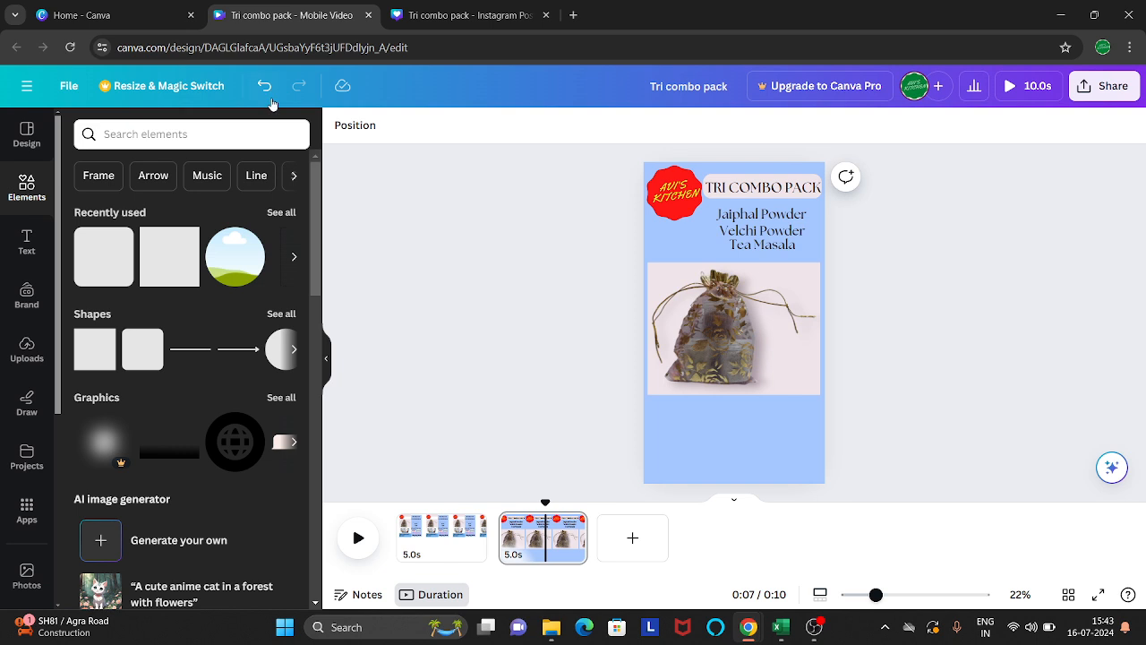
Duplicate the heading's pale background box and place the copy over the spice names.
{"action": "left_click", "coordinate": [760, 179]}
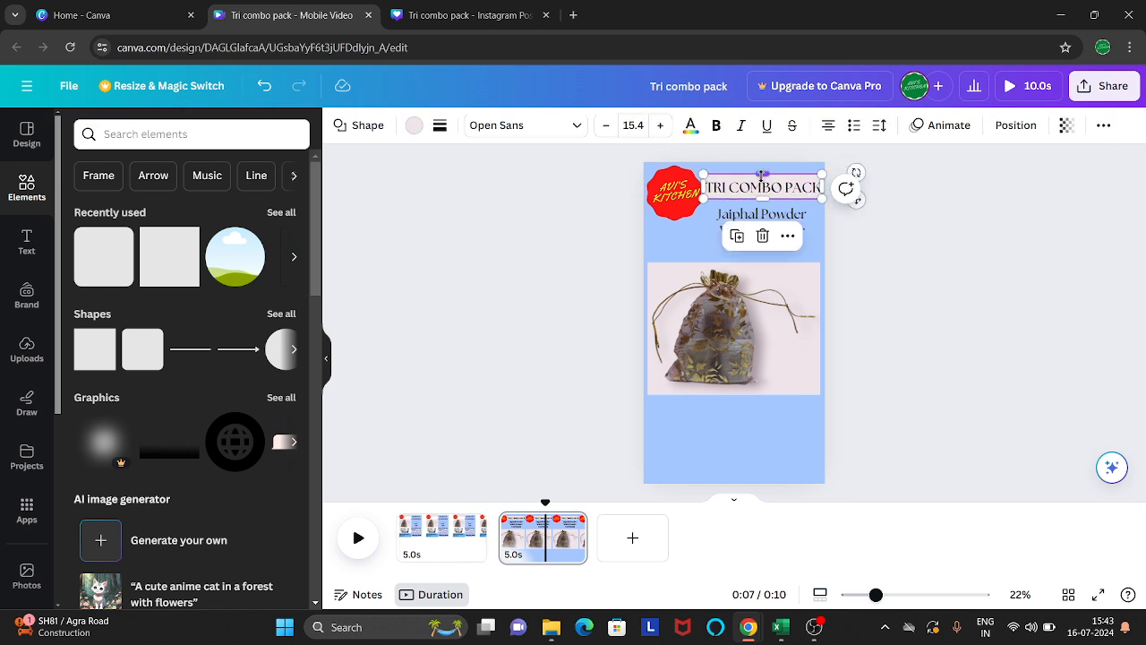
{"action": "key", "text": "ctrl+d"}
{"action": "left_click_drag", "start_coordinate": [765, 190], "coordinate": [765, 217]}
Try to send the duplicated box to the very back of the page's layers.
{"action": "right_click", "coordinate": [765, 217]}
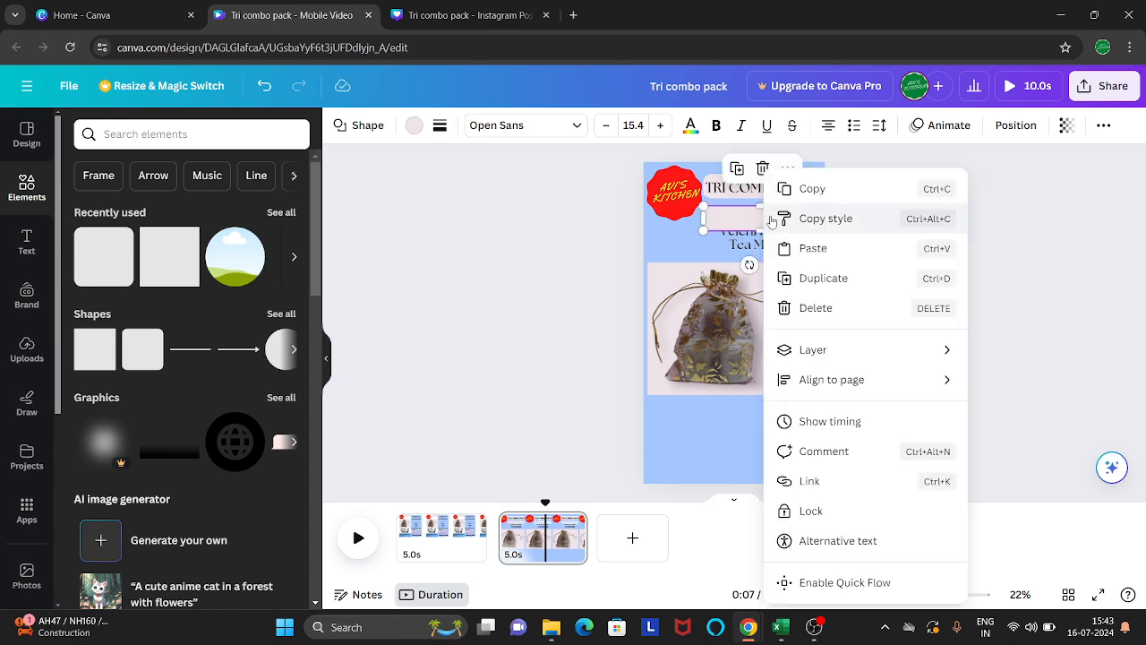
{"action": "mouse_move", "coordinate": [858, 359]}
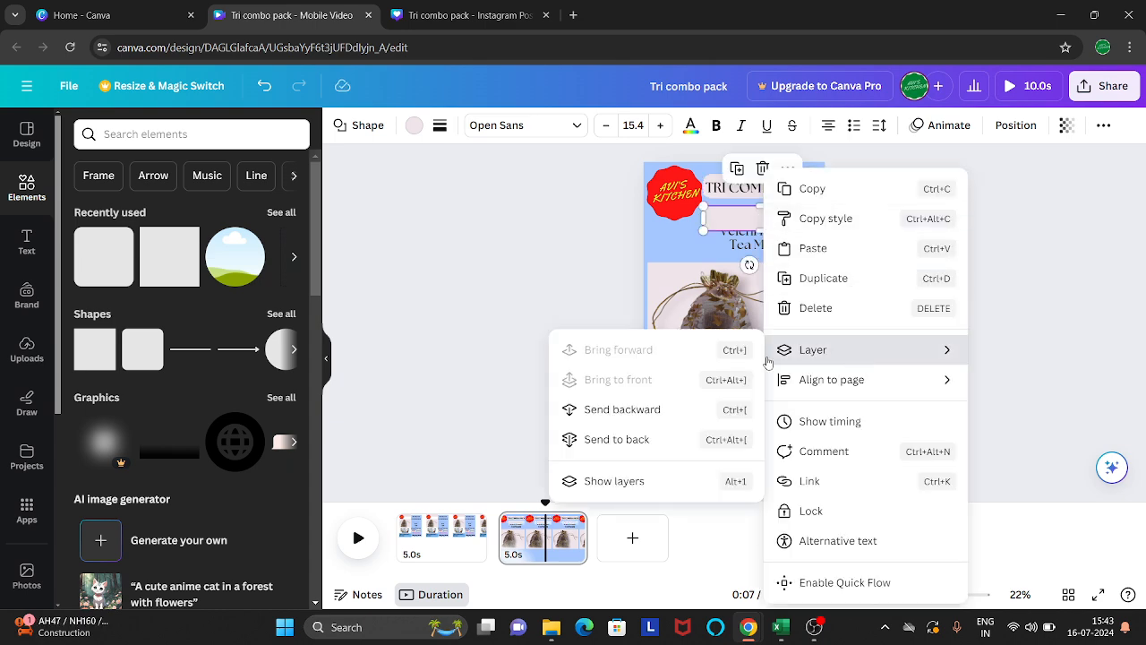
{"action": "left_click", "coordinate": [665, 440]}
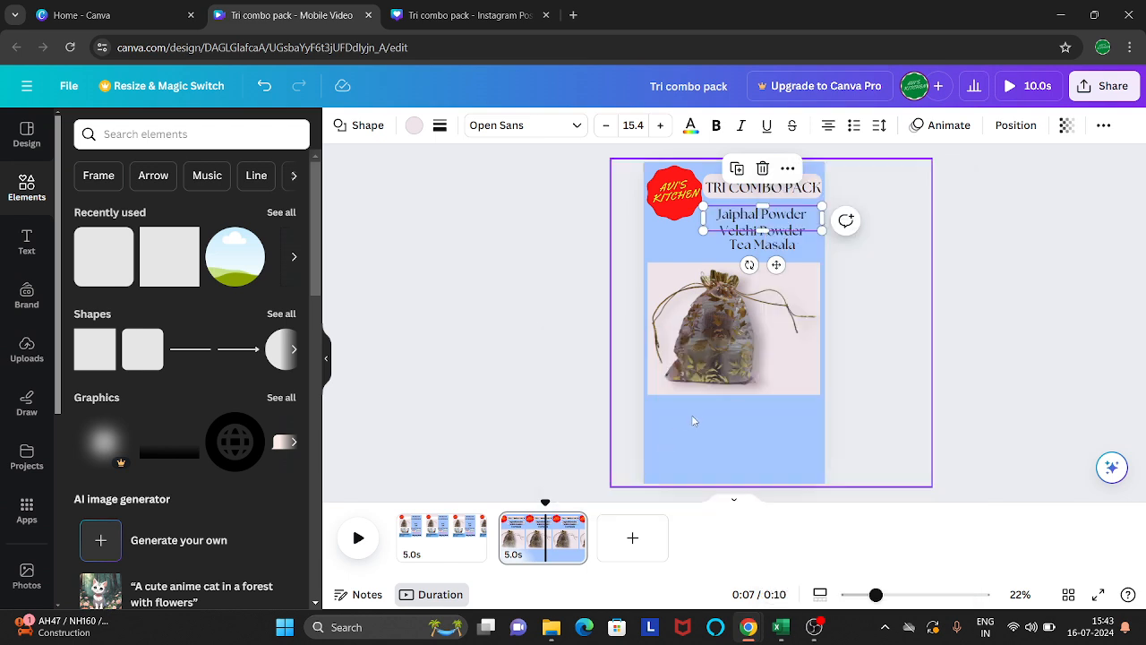
Send the duplicated box backward behind the spice names and extend its height to cover all three lines.
{"action": "right_click", "coordinate": [727, 219]}
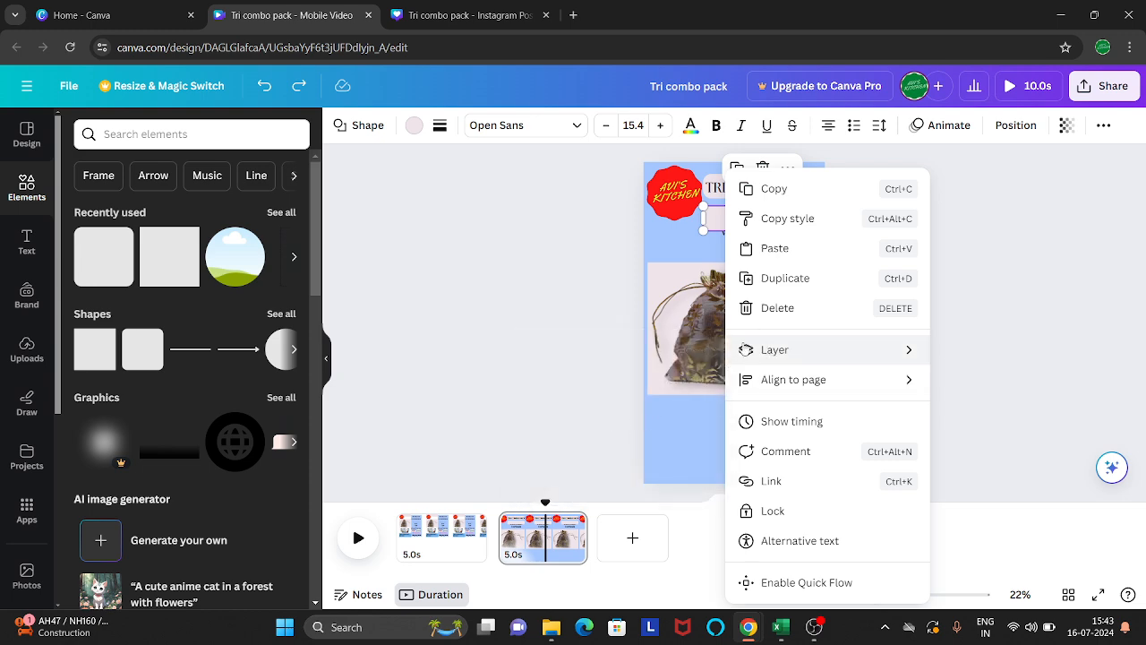
{"action": "mouse_move", "coordinate": [743, 351]}
{"action": "left_click", "coordinate": [632, 414]}
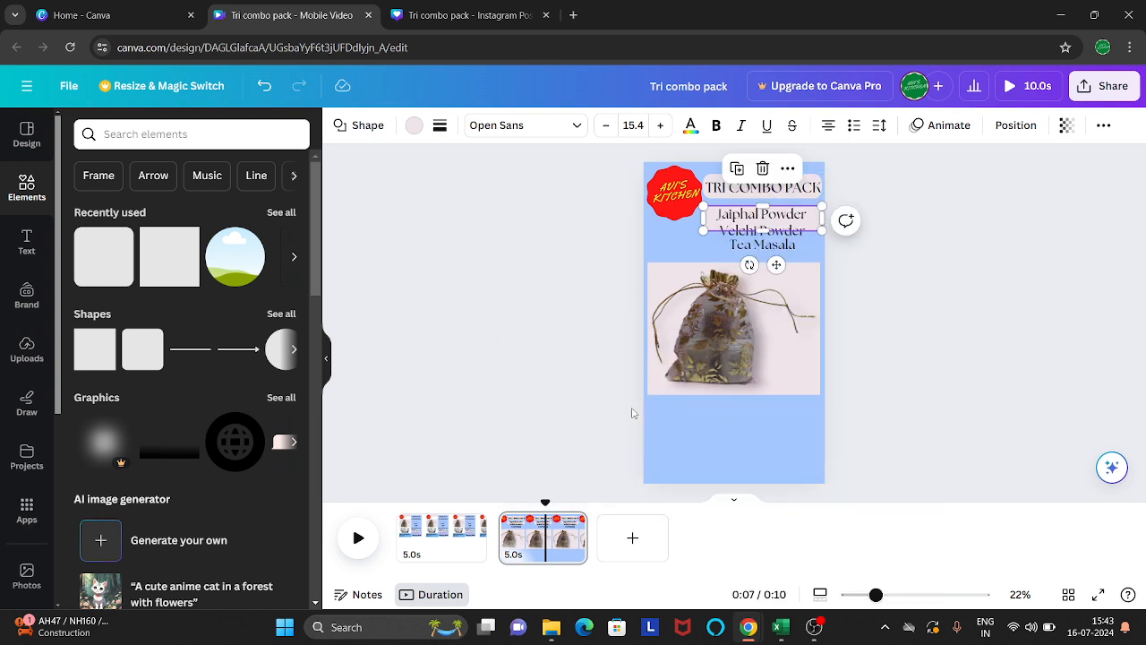
{"action": "left_click_drag", "start_coordinate": [764, 229], "coordinate": [764, 252]}
{"action": "left_click", "coordinate": [1028, 248]}
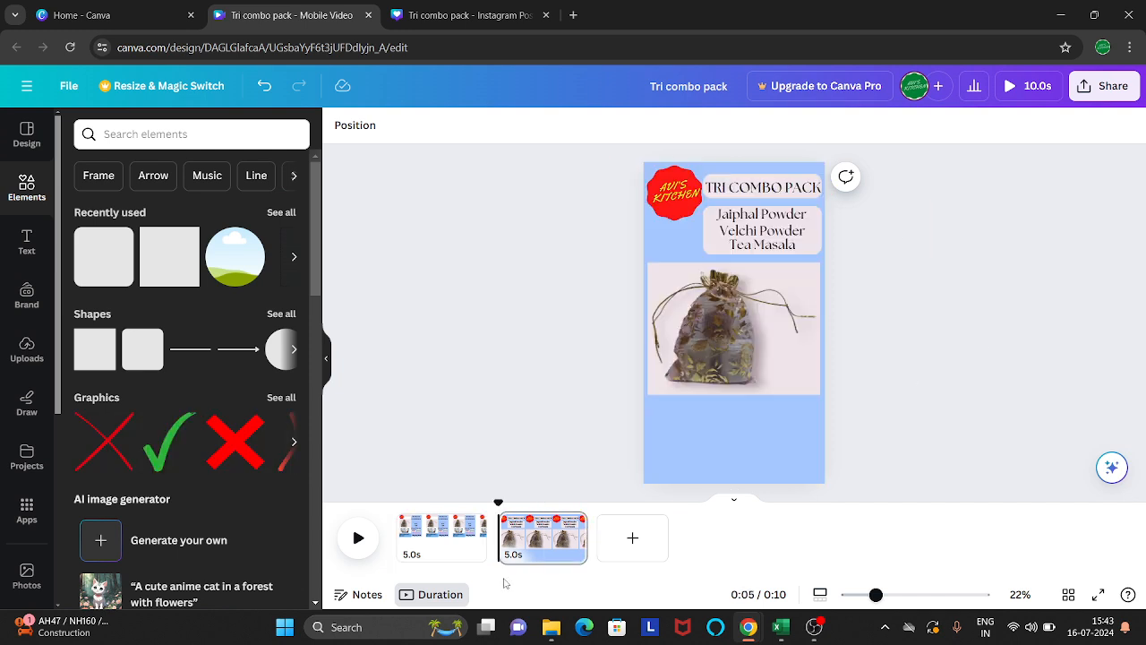
Copy the RS 60 price text from page 1 to page 2, enlarge it to size 70 and centre it beneath the AVI'S KITCHEN logo.
{"action": "left_click", "coordinate": [550, 548]}
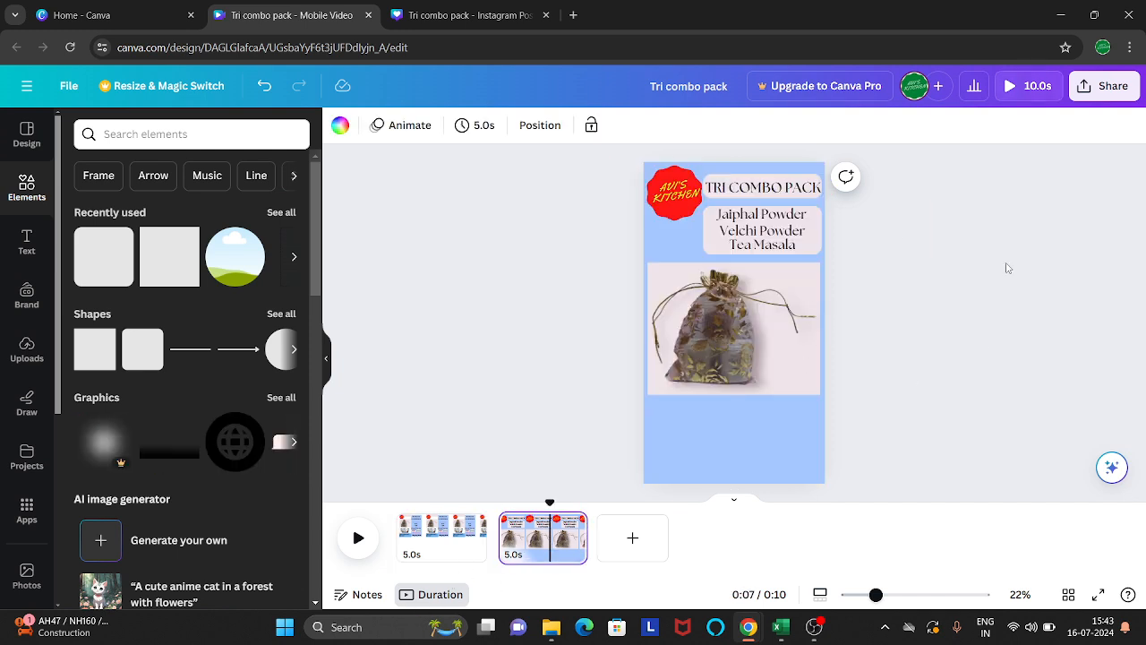
{"action": "left_click", "coordinate": [451, 537]}
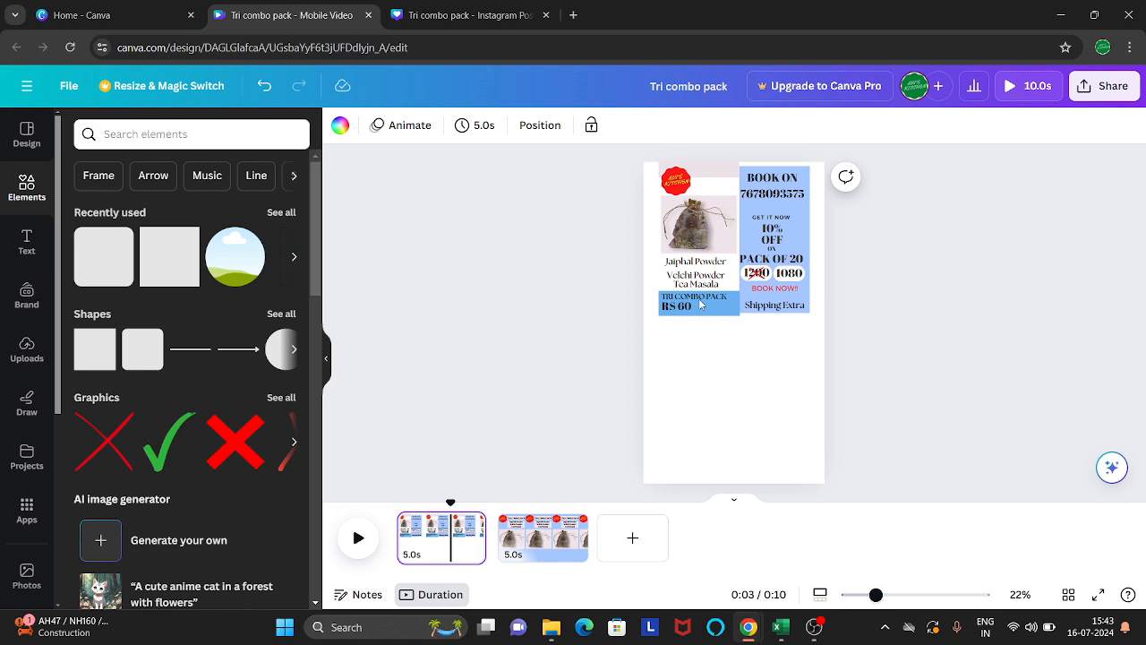
{"action": "left_click", "coordinate": [699, 305]}
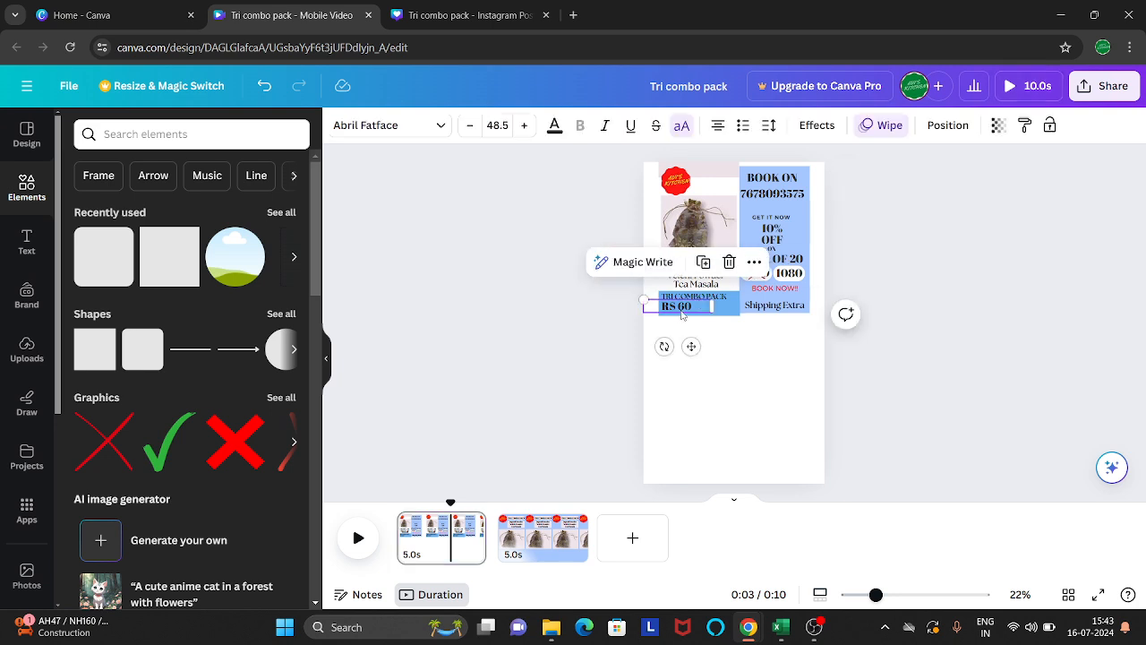
{"action": "left_click", "coordinate": [547, 523]}
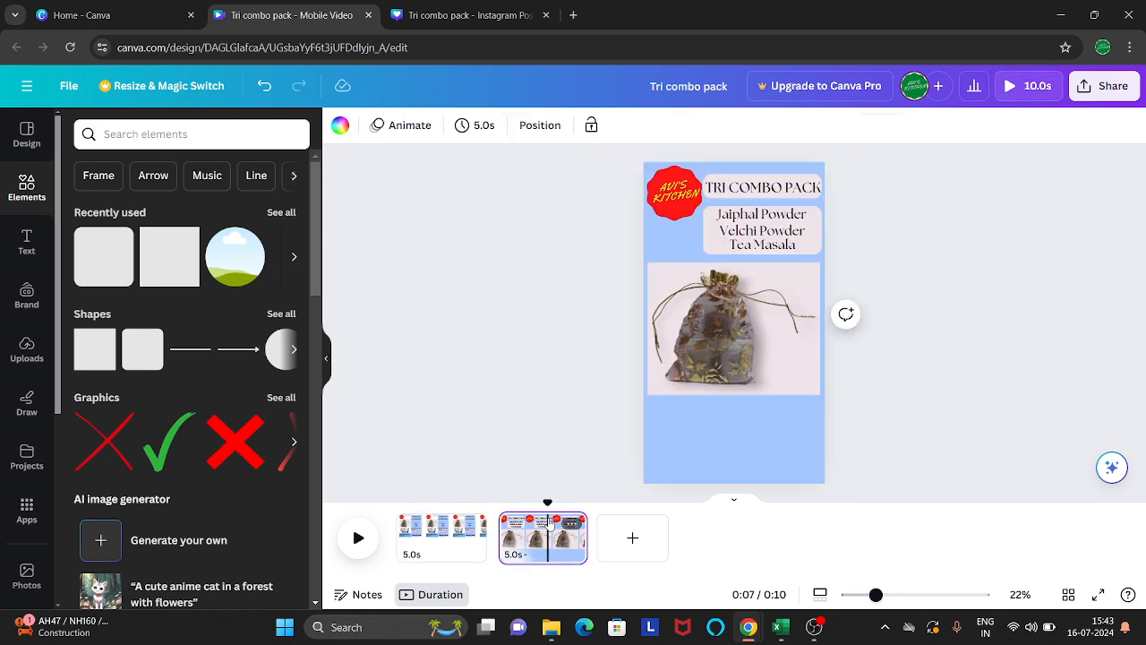
{"action": "key", "text": "ctrl+v"}
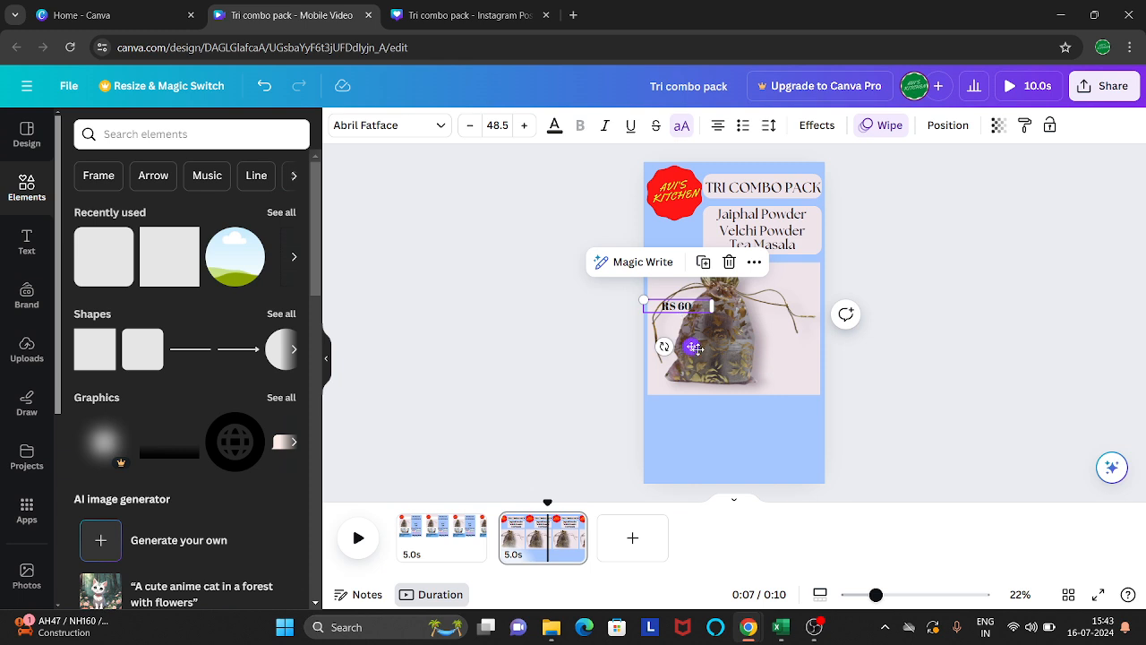
{"action": "left_click_drag", "start_coordinate": [691, 345], "coordinate": [687, 276]}
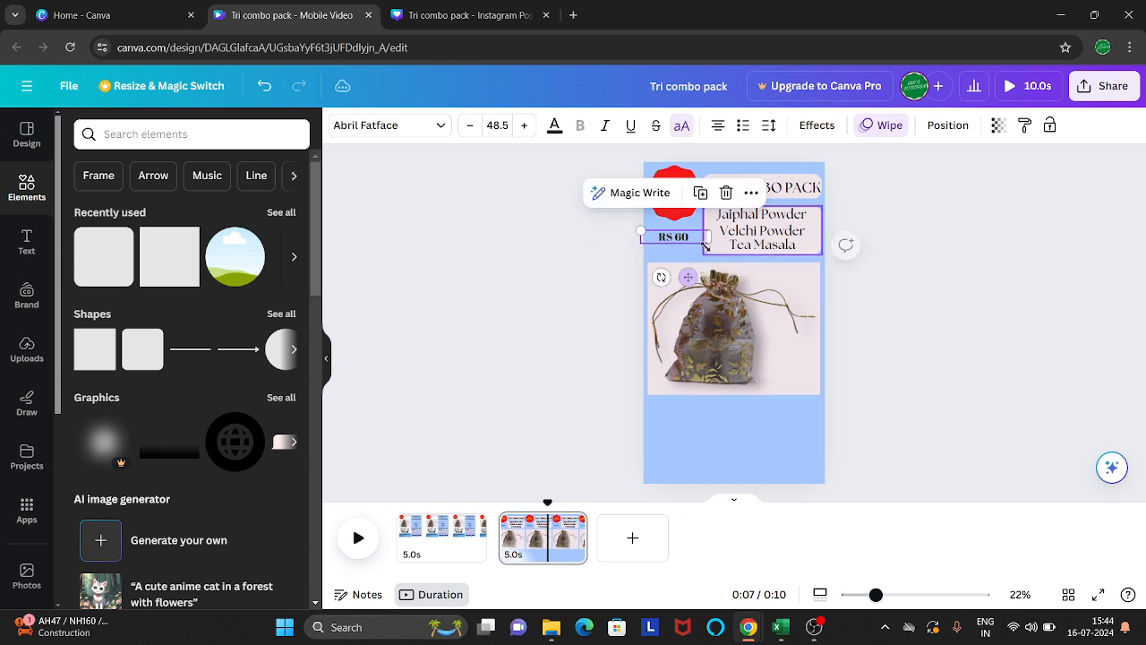
{"action": "left_click_drag", "start_coordinate": [639, 230], "coordinate": [610, 223]}
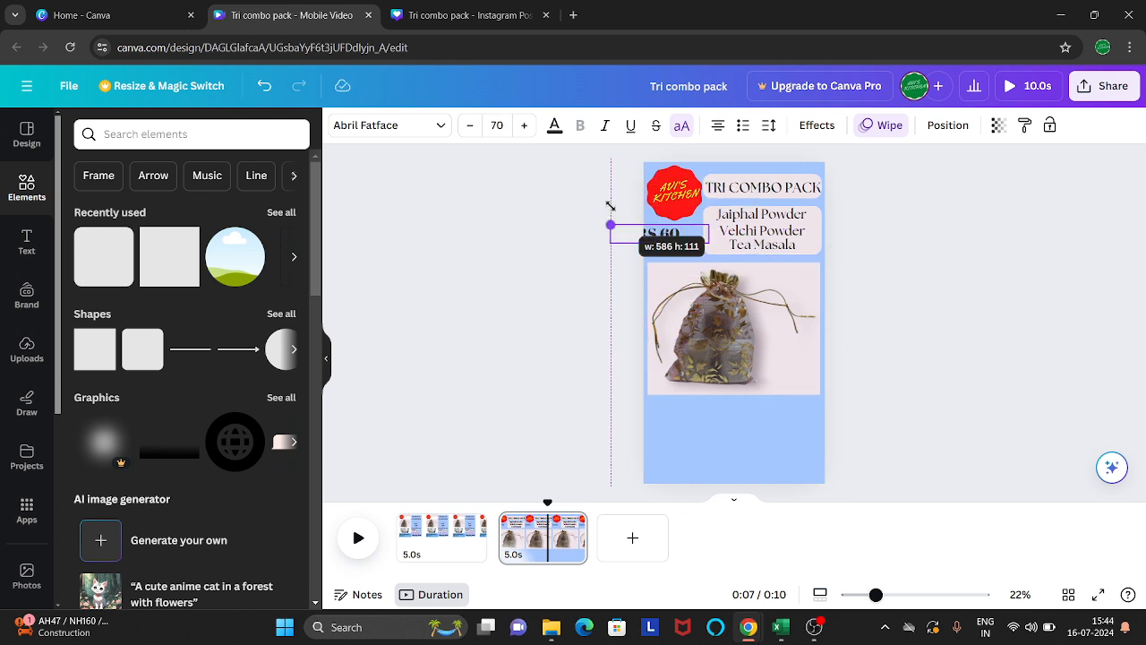
{"action": "left_click_drag", "start_coordinate": [672, 279], "coordinate": [683, 287]}
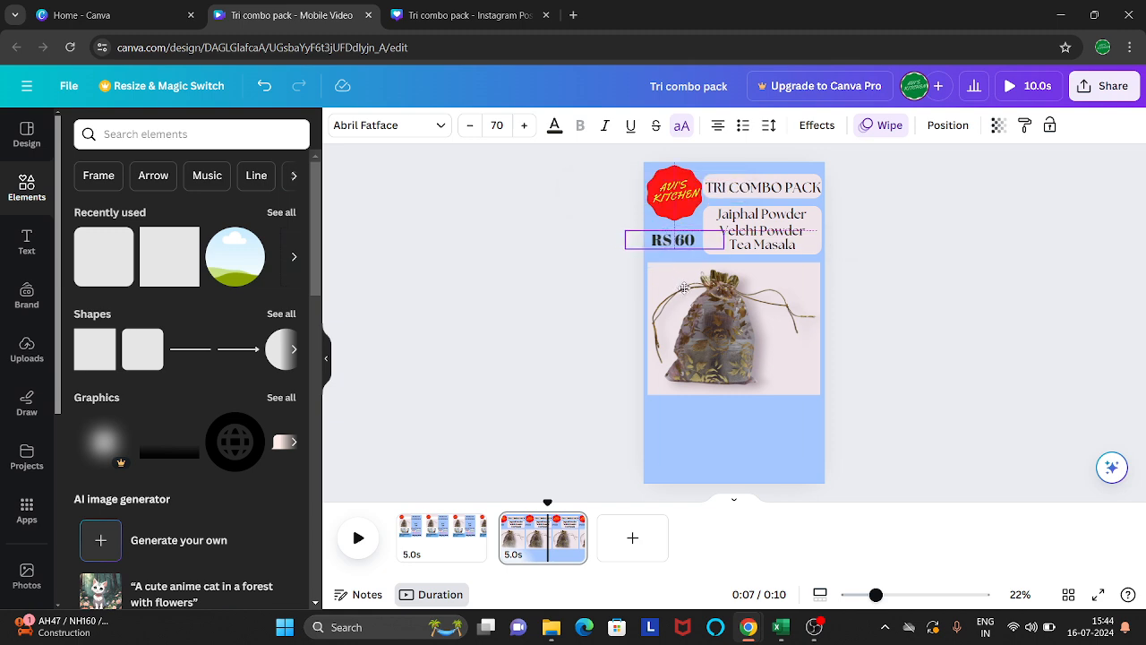
Enlarge the RS 60 price text to size 84.7 and reposition it beneath the AVI'S KITCHEN logo.
{"action": "left_click_drag", "start_coordinate": [624, 230], "coordinate": [615, 230]}
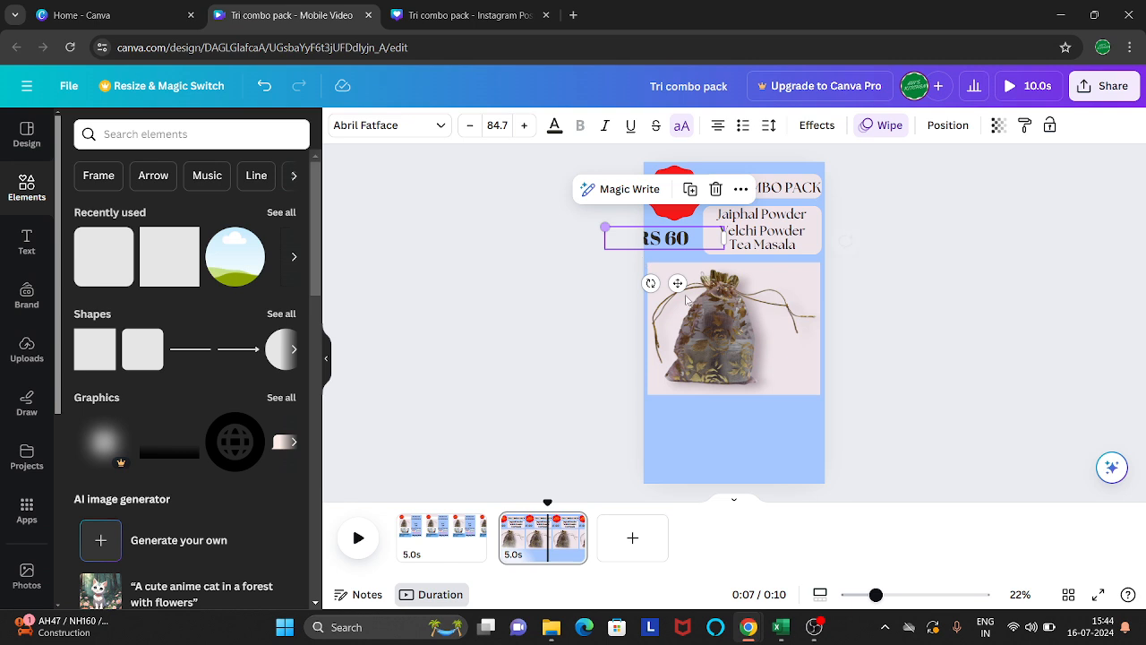
{"action": "left_click_drag", "start_coordinate": [691, 283], "coordinate": [695, 284]}
{"action": "left_click", "coordinate": [964, 295]}
{"action": "left_click_drag", "start_coordinate": [688, 245], "coordinate": [686, 249]}
{"action": "left_click", "coordinate": [956, 267]}
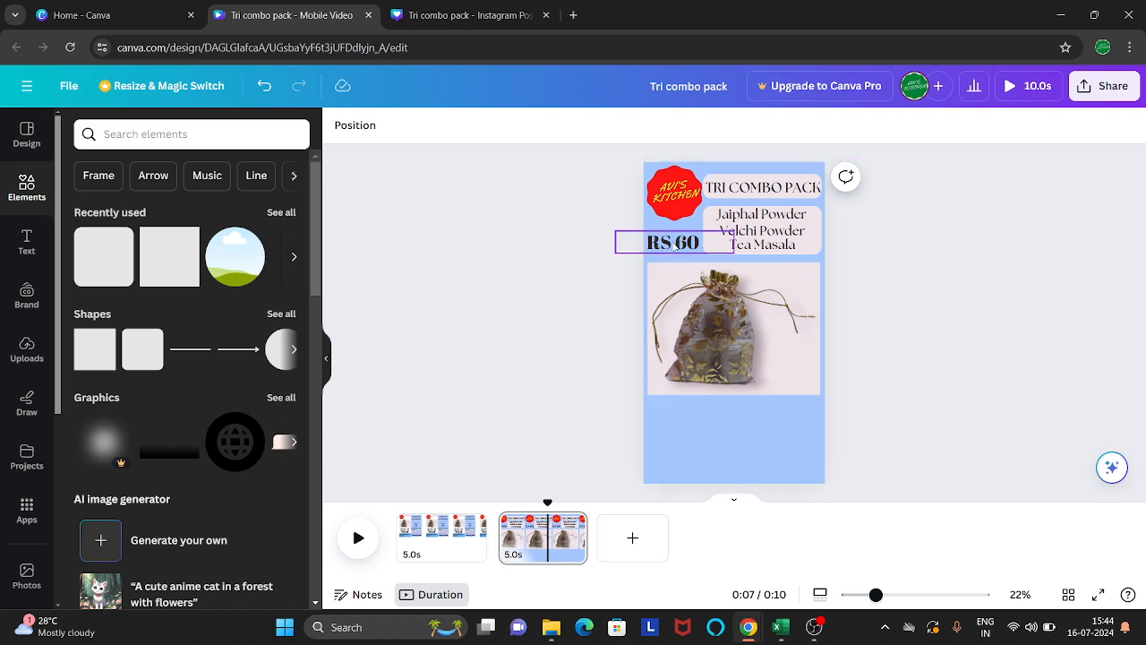
Copy the BOOK ON text and the phone number below it from page 1 to page 2.
{"action": "left_click", "coordinate": [458, 535]}
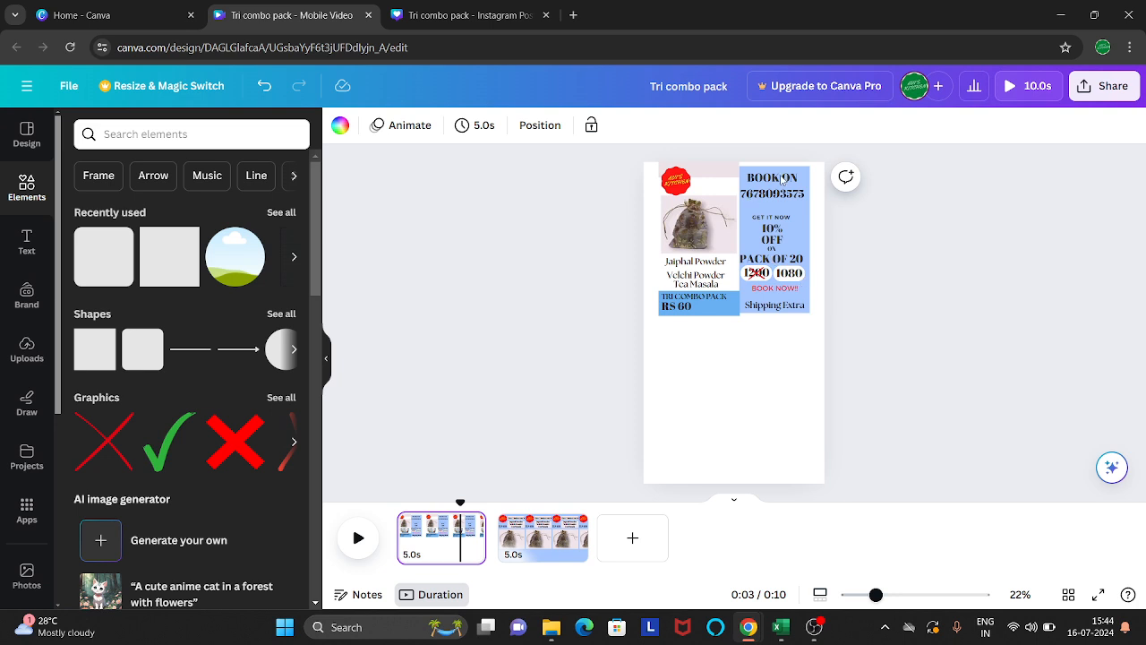
{"action": "left_click", "coordinate": [781, 179]}
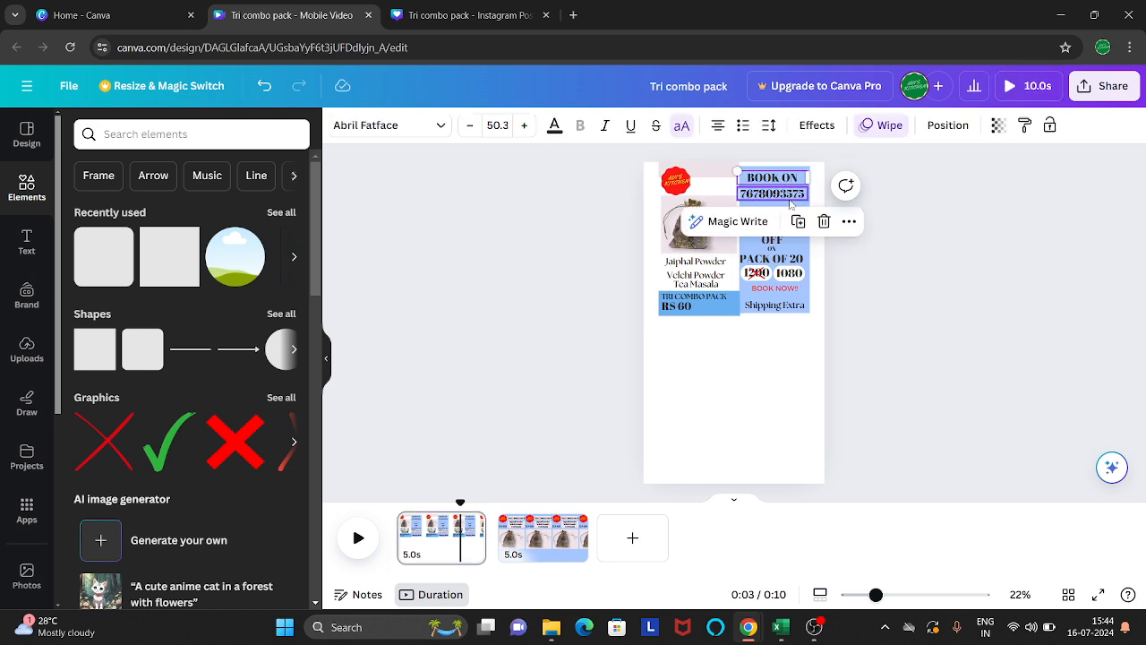
{"action": "left_click", "coordinate": [786, 196], "text": "shift"}
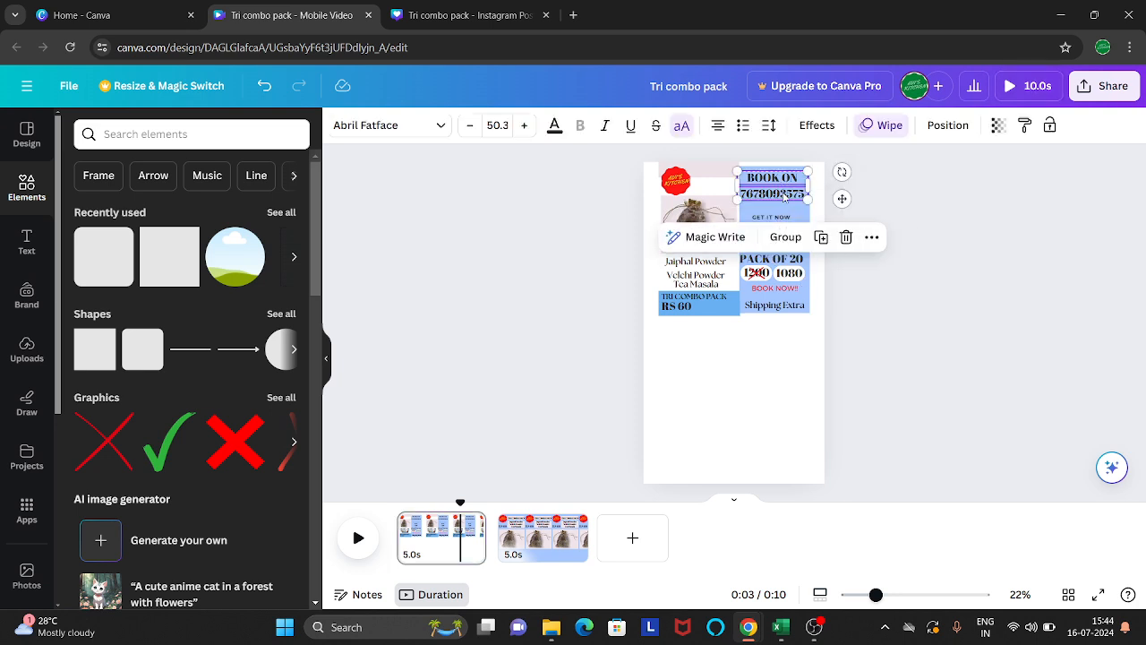
{"action": "left_click", "coordinate": [531, 537]}
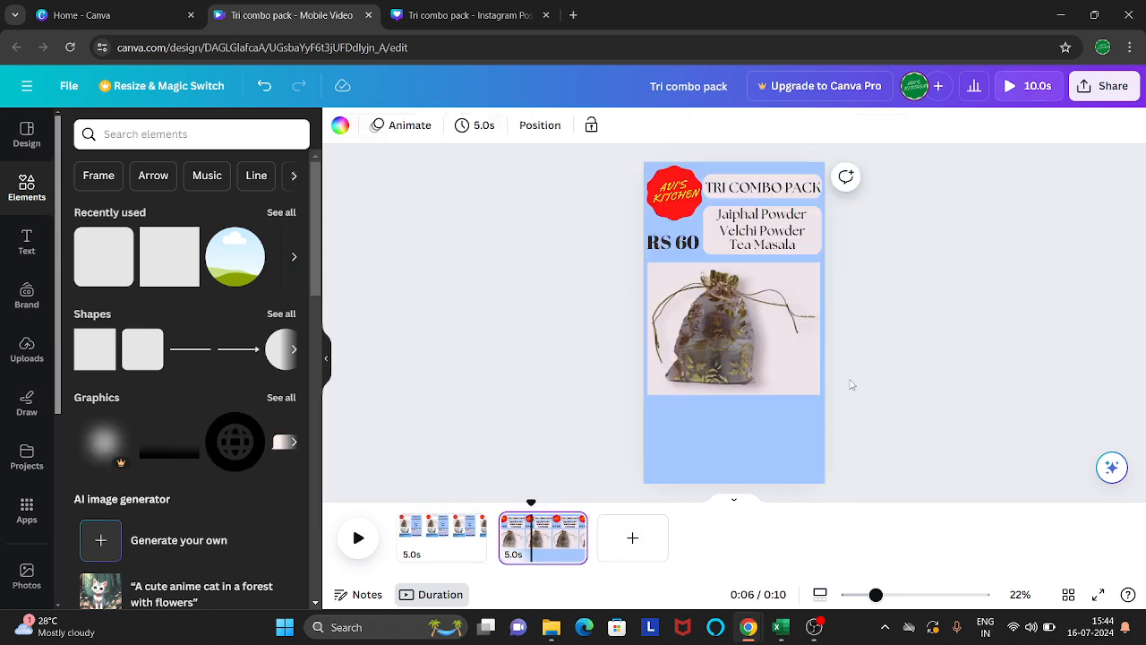
{"action": "key", "text": "ctrl+v"}
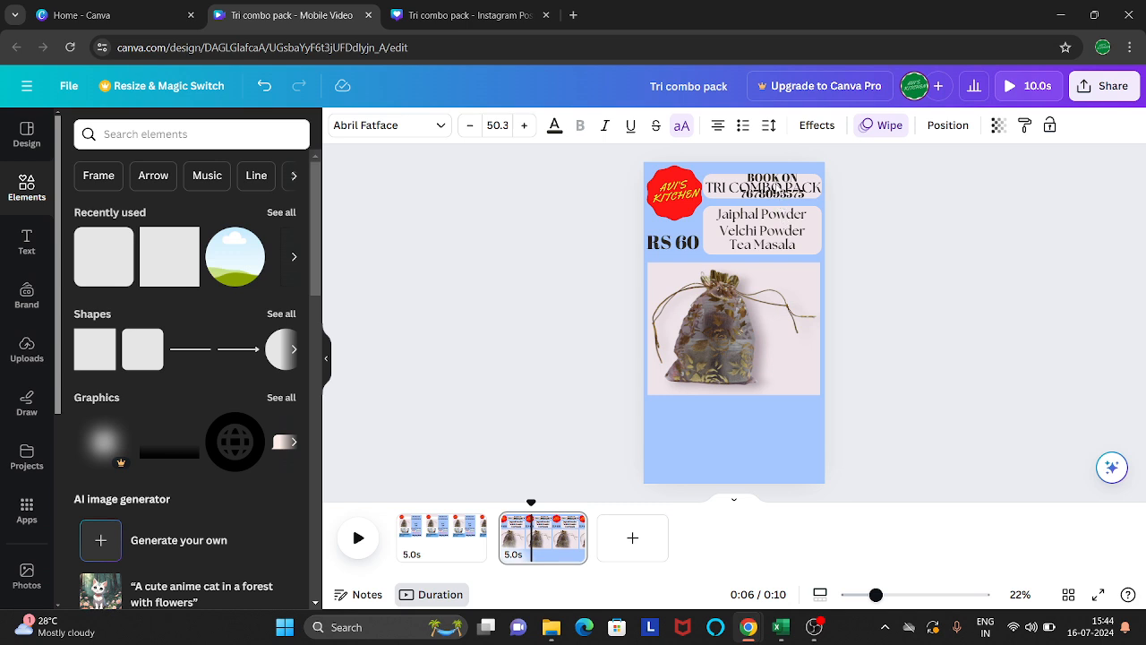
Select the pasted BOOK ON text together with the phone number and move both beneath the pouch photo, flush with its edge.
{"action": "double_click", "coordinate": [775, 180]}
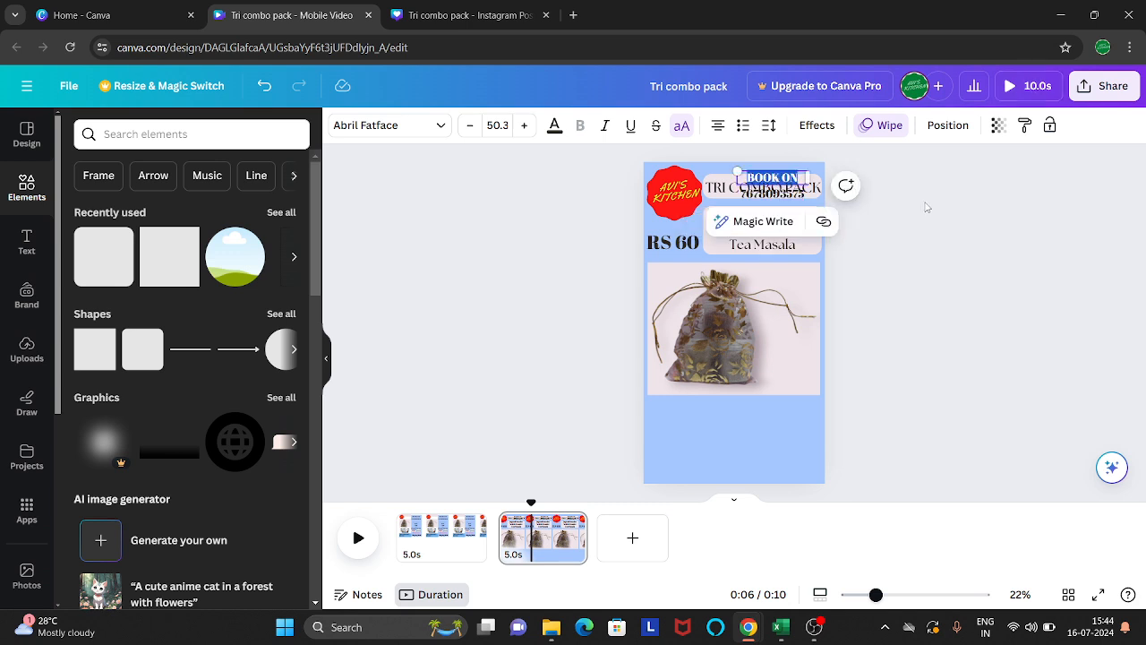
{"action": "key", "text": "Escape"}
{"action": "left_click", "coordinate": [778, 198], "text": "shift"}
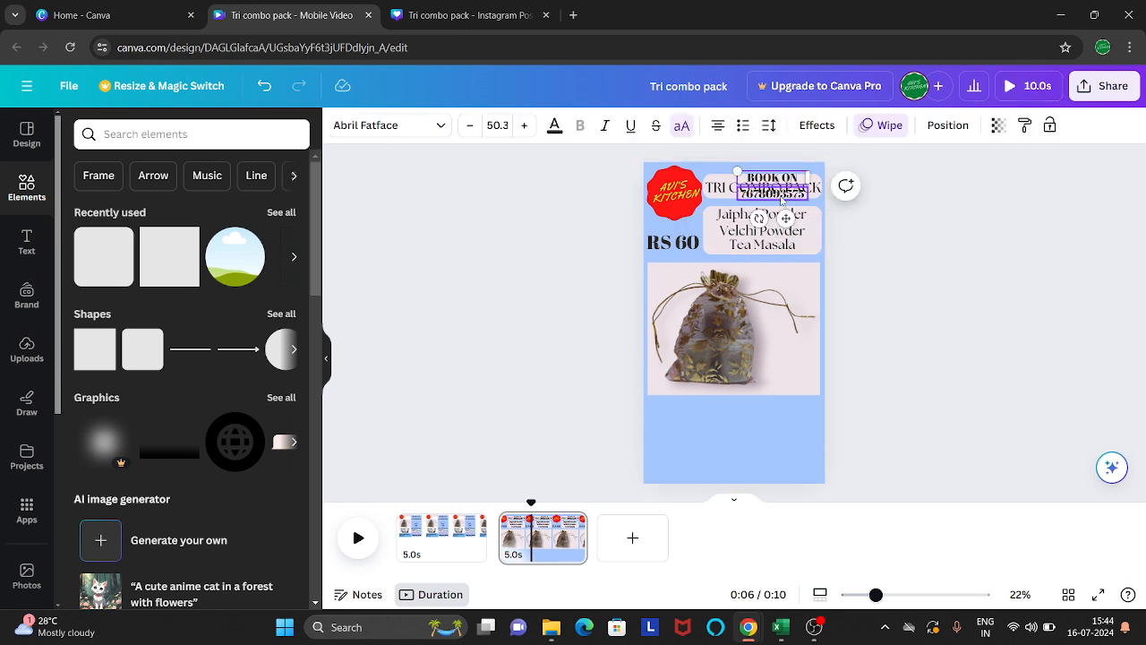
{"action": "left_click", "coordinate": [786, 237]}
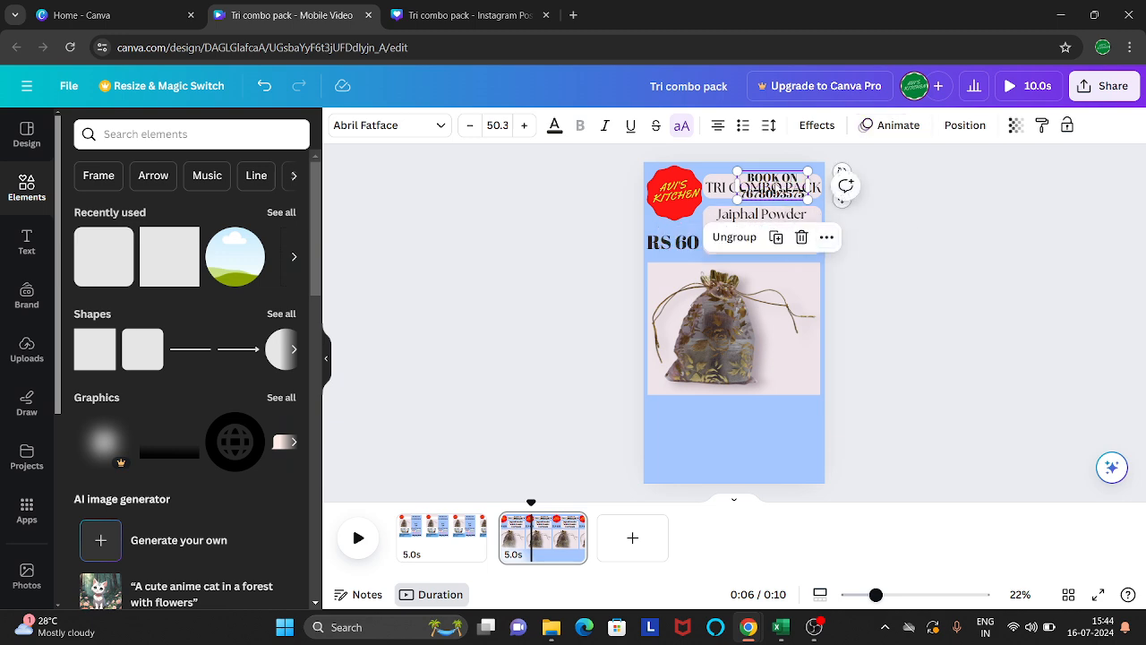
{"action": "left_click_drag", "start_coordinate": [776, 183], "coordinate": [685, 414]}
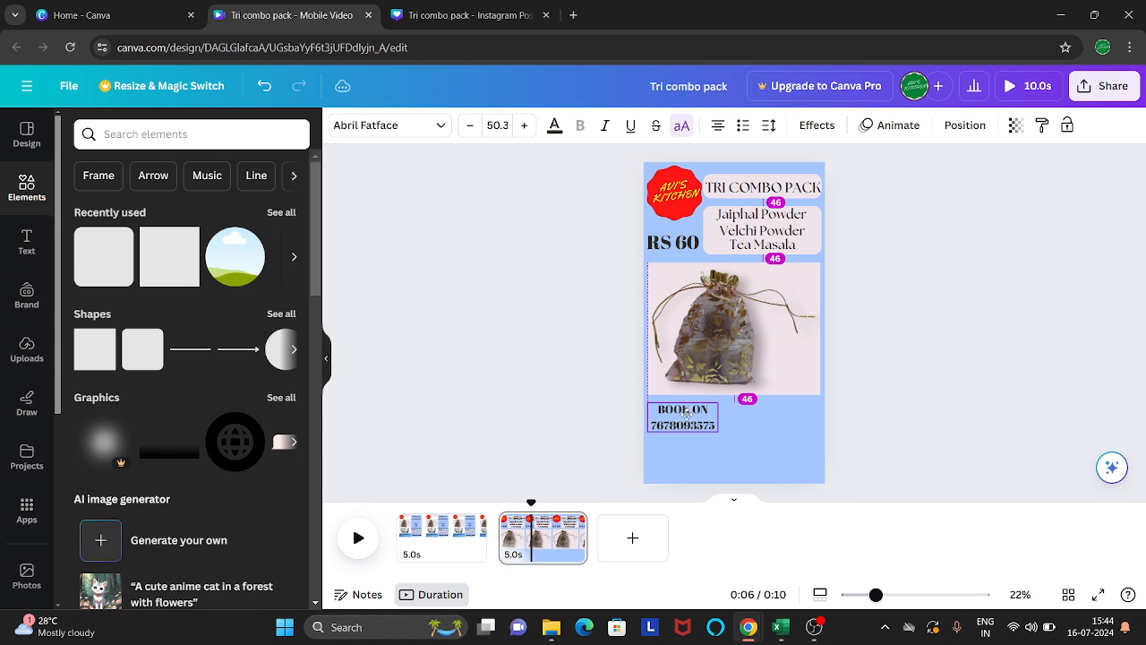
{"action": "left_click", "coordinate": [976, 417]}
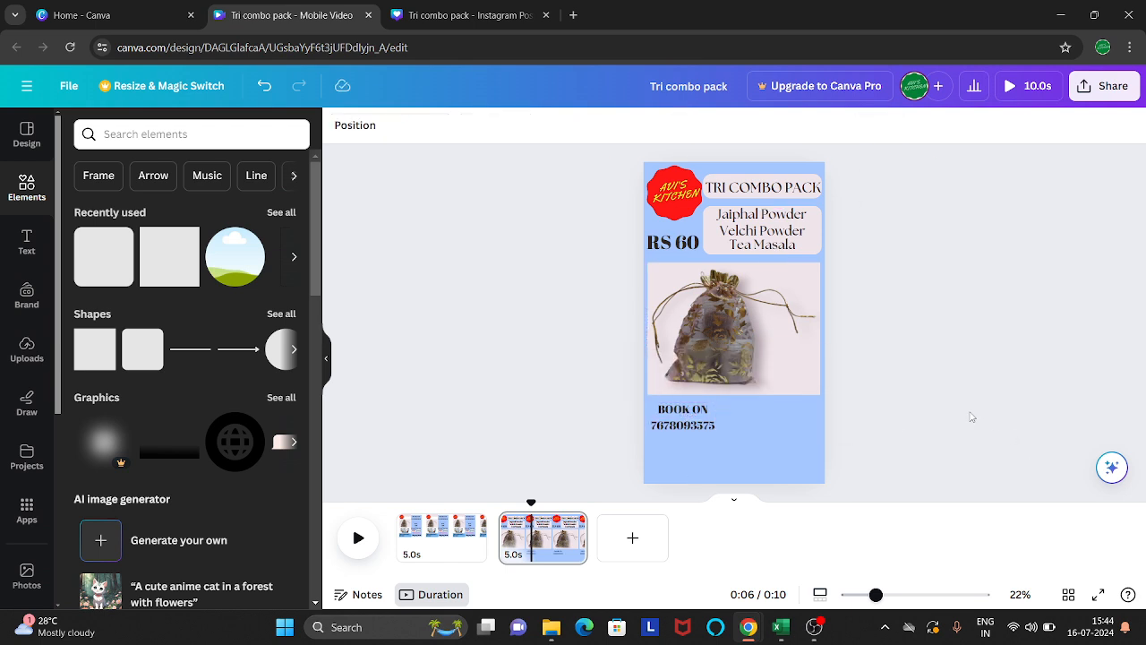
Enlarge BOOK ON and the phone number, with the number at size 65, and line them up side by side beneath the photo.
{"action": "left_click_drag", "start_coordinate": [681, 409], "coordinate": [750, 409]}
{"action": "left_click", "coordinate": [685, 425]}
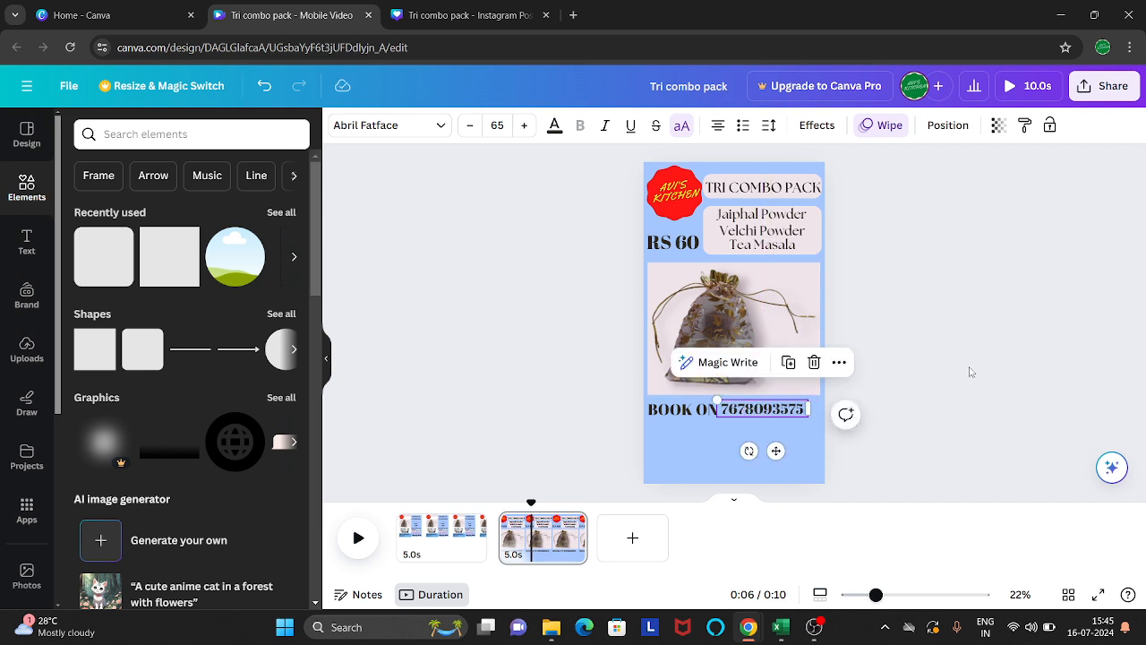
{"action": "left_click", "coordinate": [967, 370]}
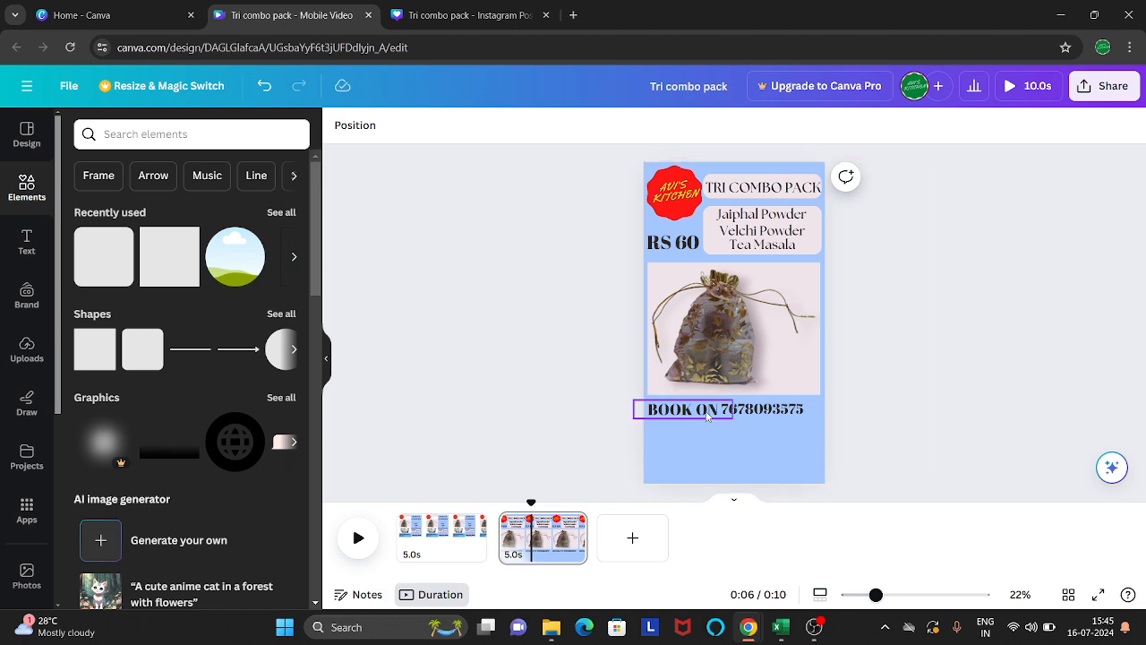
Copy the grouped GET IT NOW 10% OFF ON PACK OF 20 text from page 1 to page 2, move it over the photo and ungroup it.
{"action": "left_click", "coordinate": [450, 546]}
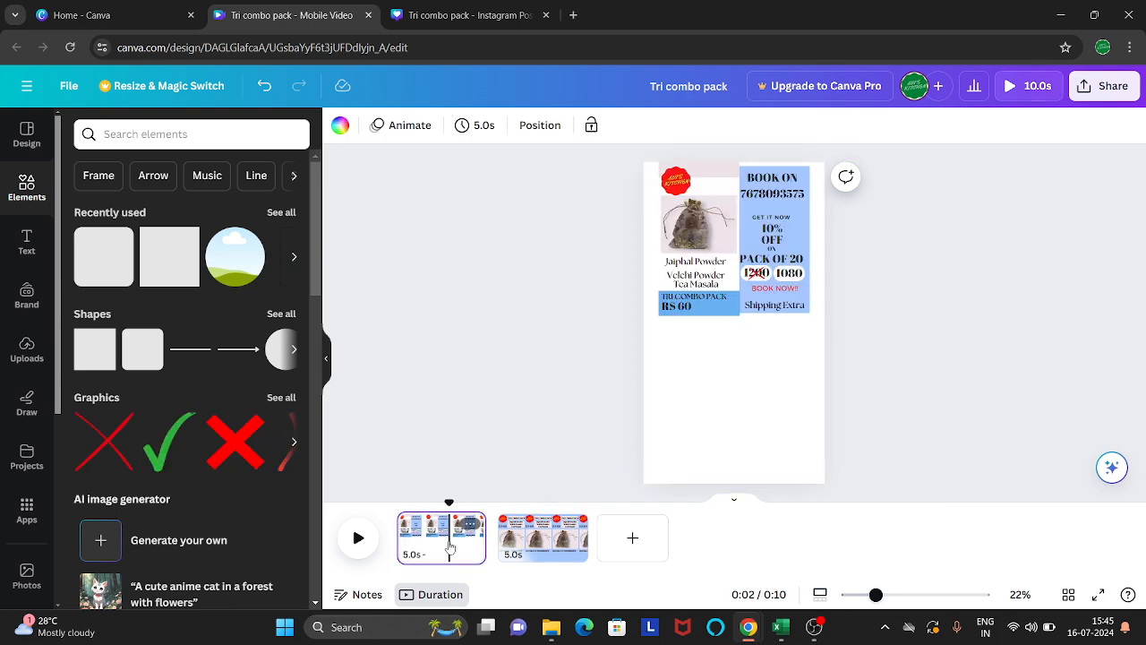
{"action": "left_click", "coordinate": [784, 239]}
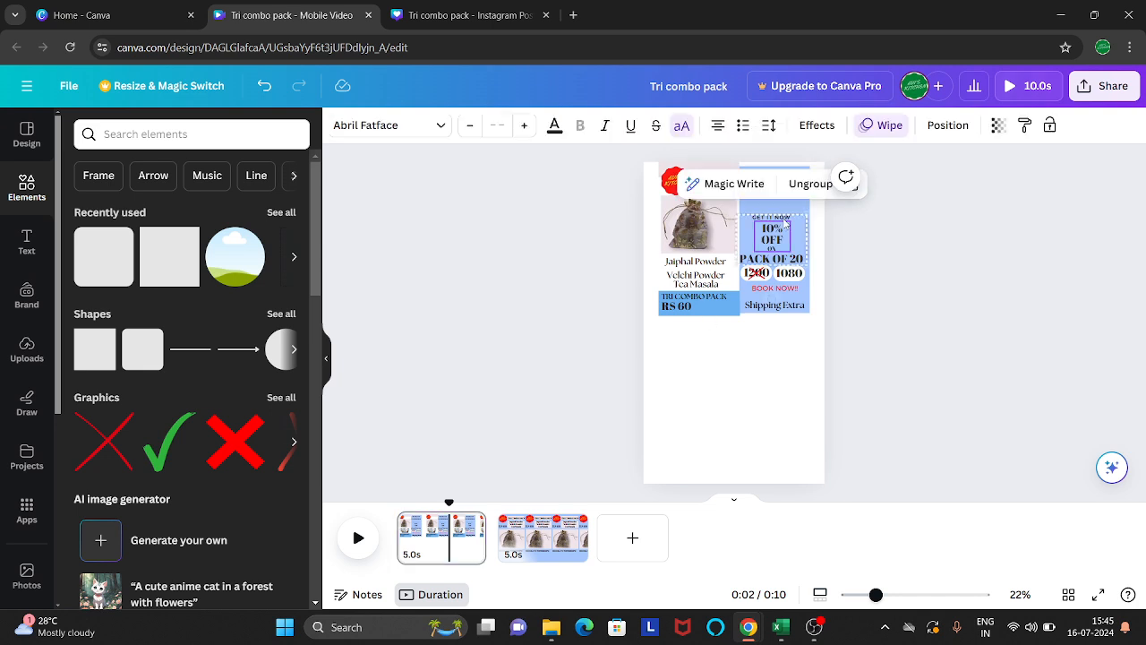
{"action": "left_click", "coordinate": [931, 242]}
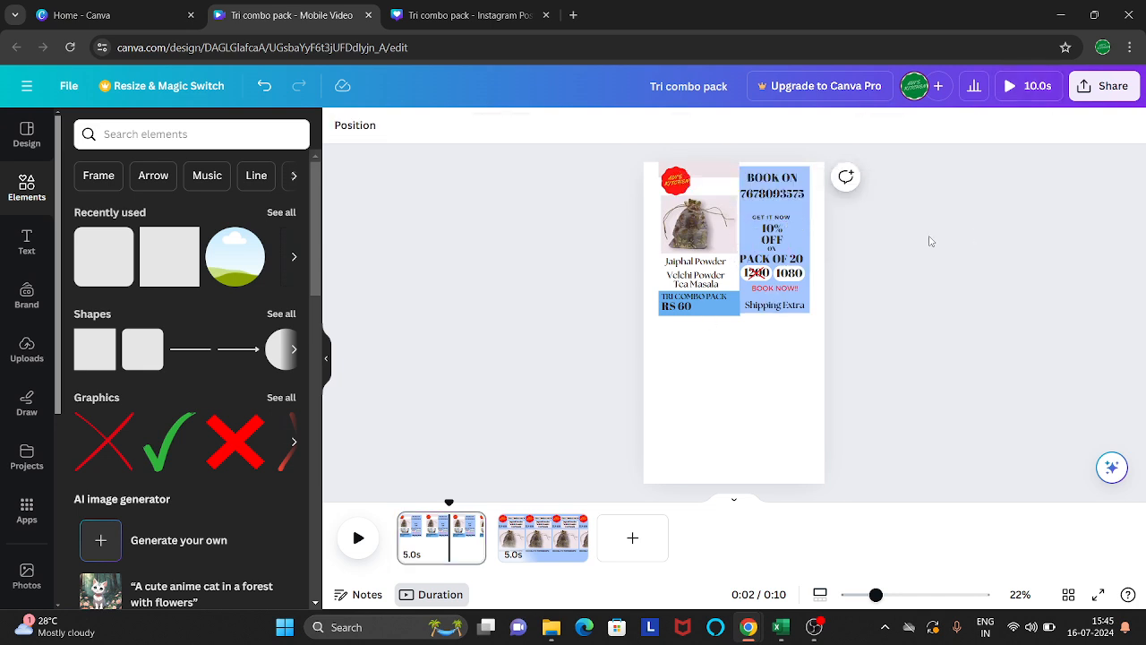
{"action": "left_click", "coordinate": [772, 242]}
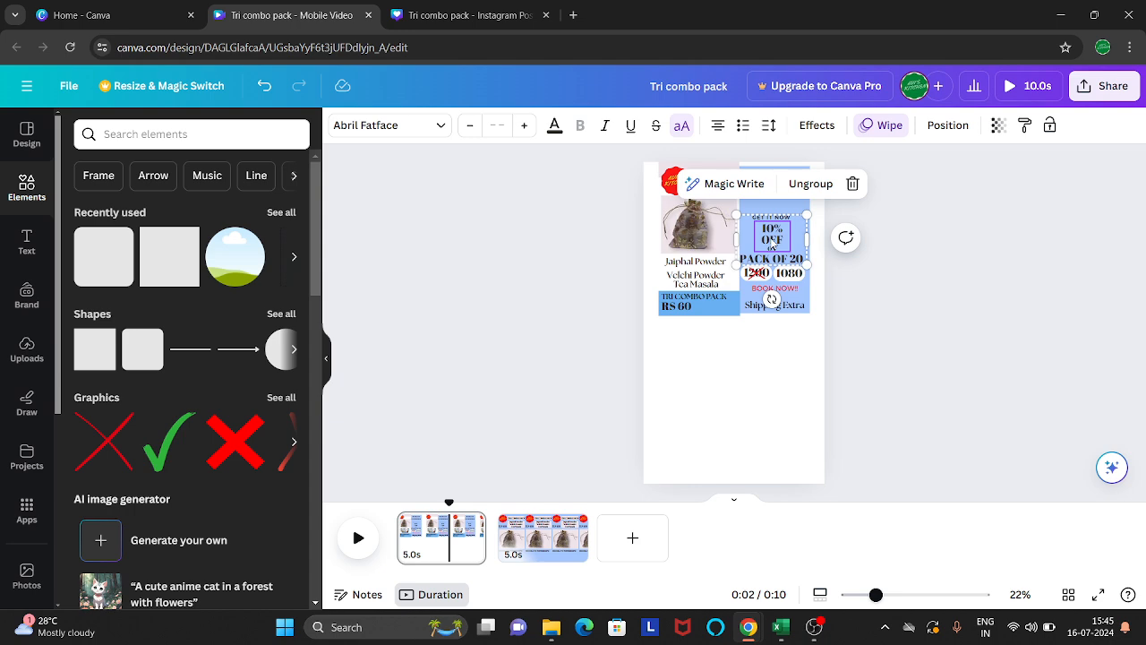
{"action": "left_click", "coordinate": [535, 542]}
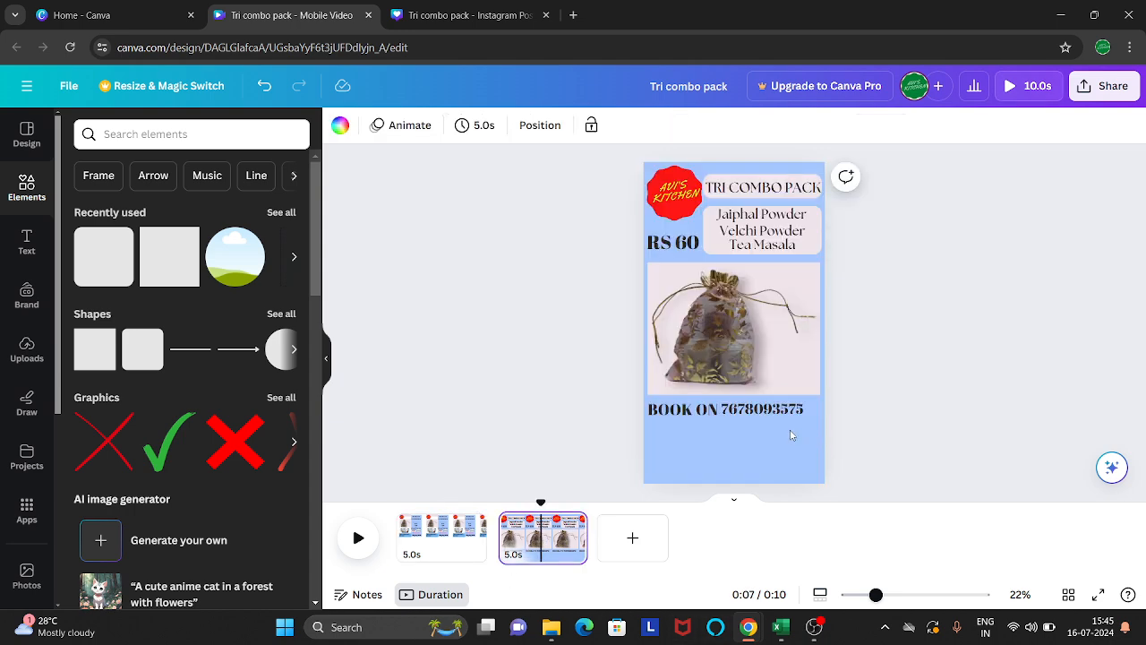
{"action": "left_click", "coordinate": [773, 245]}
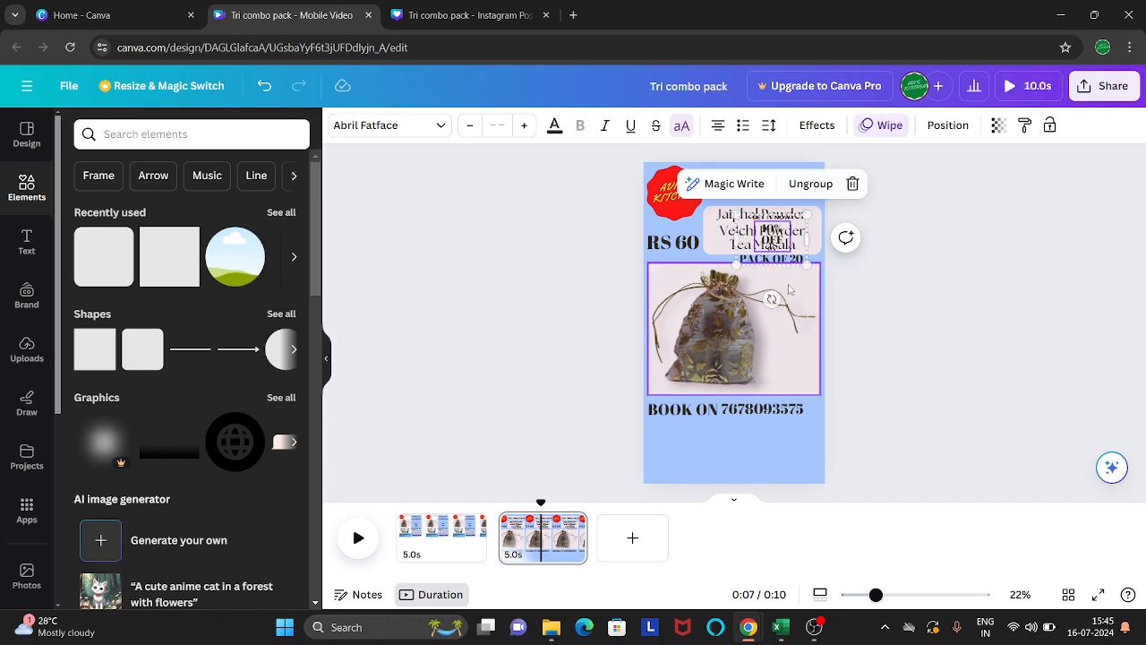
{"action": "left_click_drag", "start_coordinate": [776, 246], "coordinate": [788, 354]}
{"action": "left_click", "coordinate": [823, 296]}
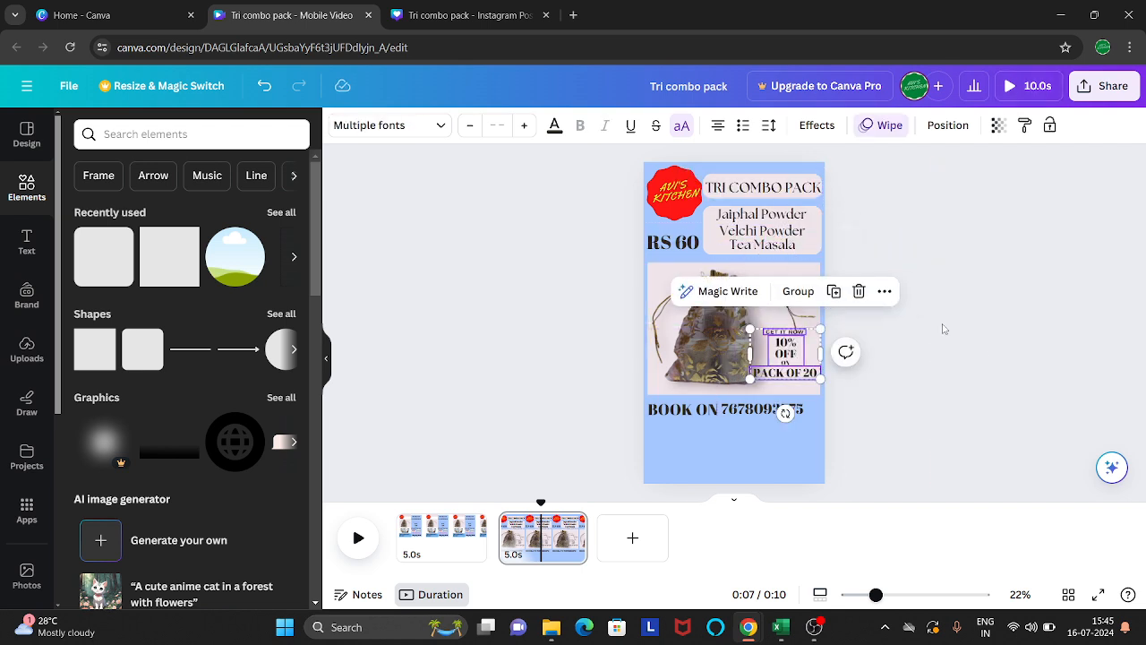
{"action": "left_click", "coordinate": [920, 402]}
Move the 10% OFF ON text beneath the BOOK ON line and enlarge it.
{"action": "left_click", "coordinate": [779, 349]}
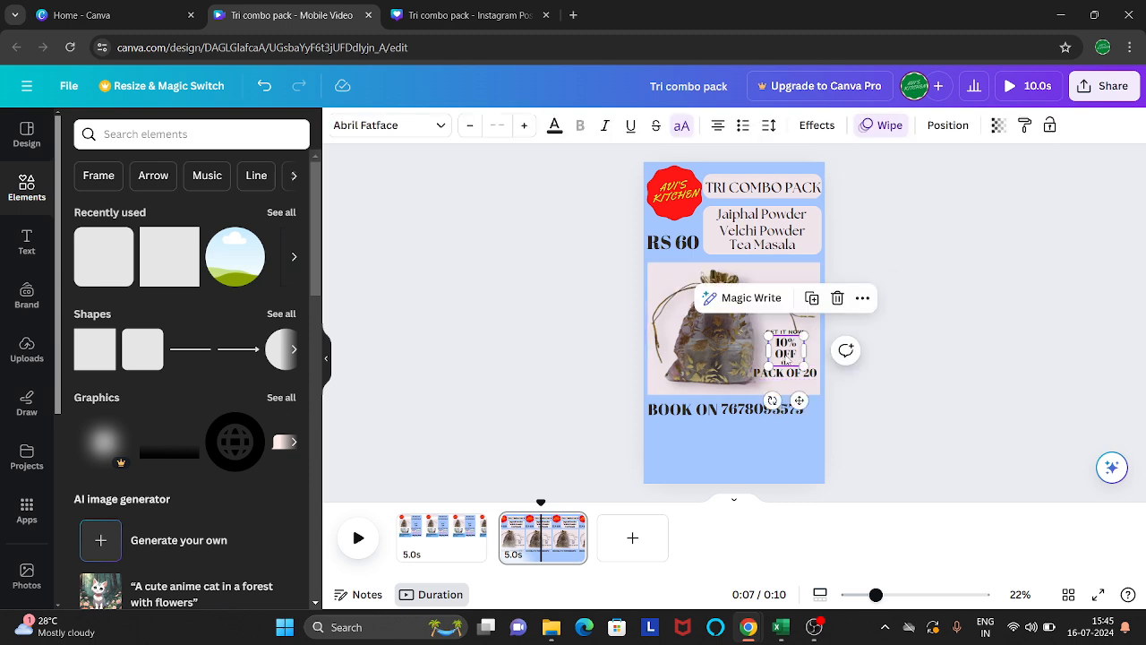
{"action": "left_click_drag", "start_coordinate": [779, 349], "coordinate": [674, 457]}
{"action": "left_click", "coordinate": [774, 456]}
Widen the discount text box and retype ON at the size of 10% OFF so the text fits on one line.
{"action": "double_click", "coordinate": [681, 465]}
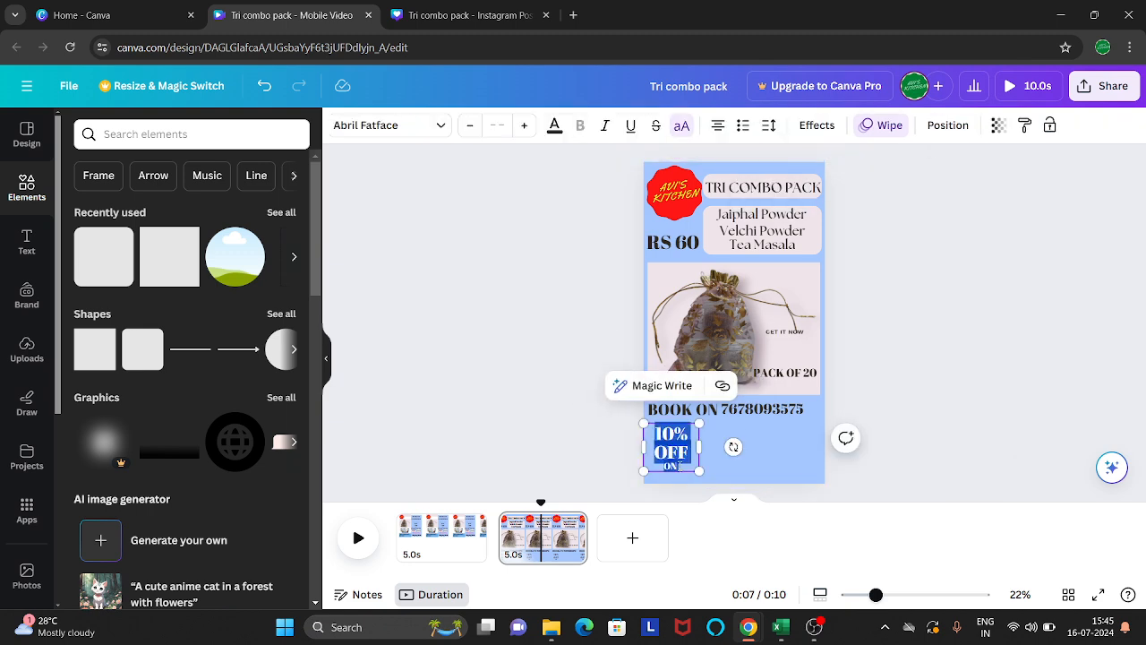
{"action": "left_click", "coordinate": [678, 466]}
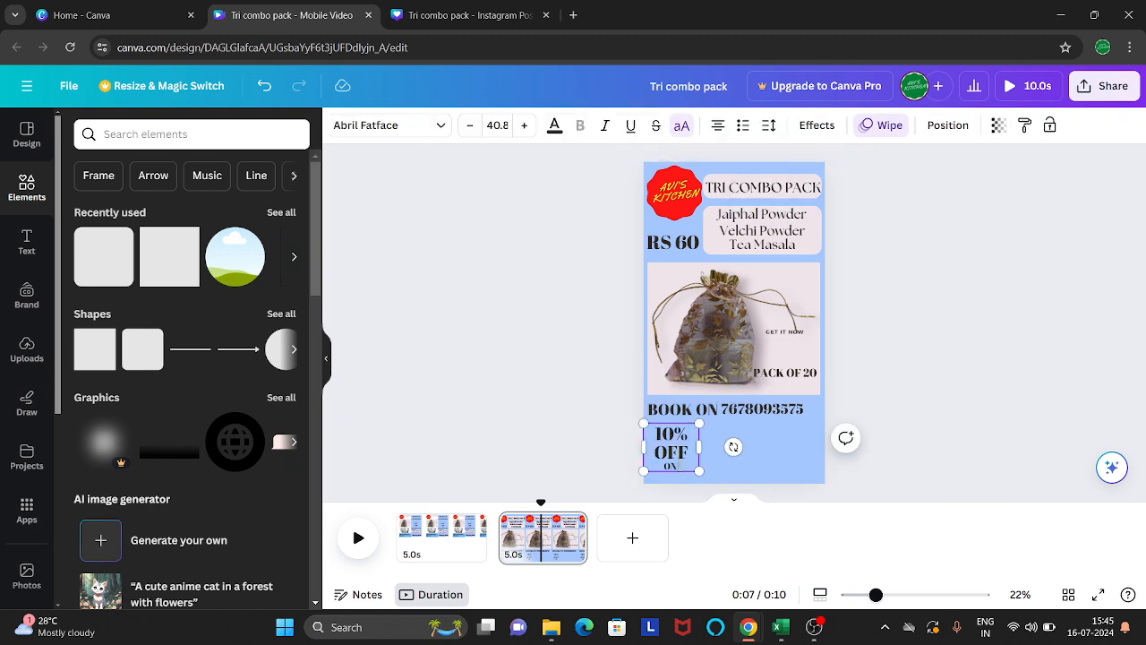
{"action": "left_click", "coordinate": [702, 452]}
{"action": "left_click", "coordinate": [664, 452]}
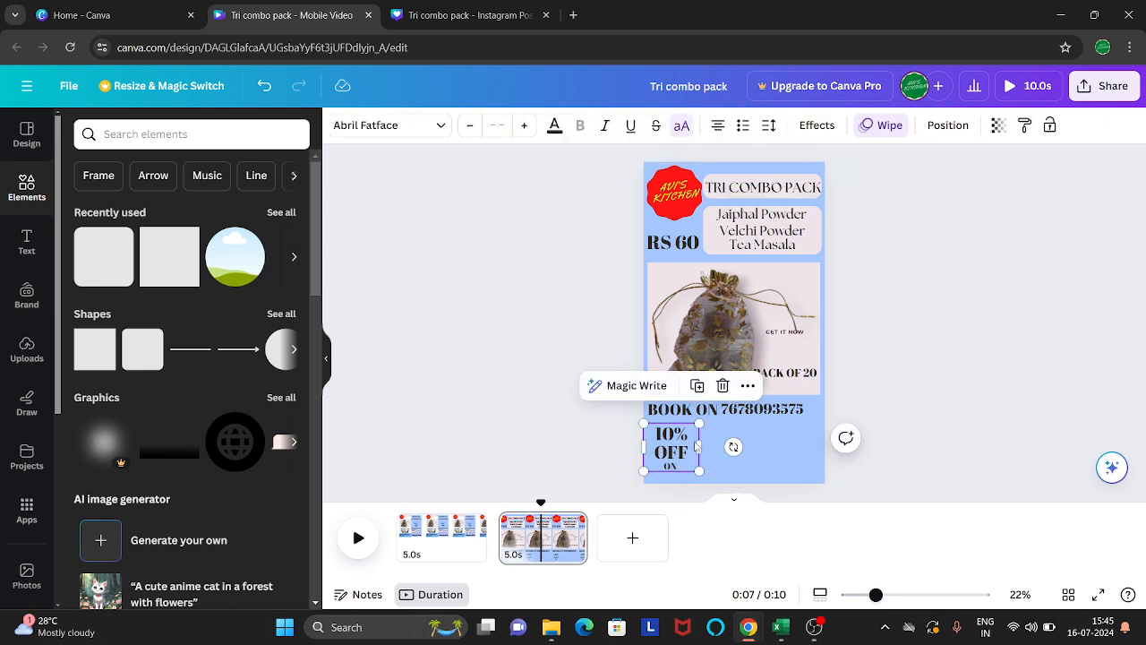
{"action": "left_click_drag", "start_coordinate": [703, 445], "coordinate": [751, 445]}
{"action": "left_click", "coordinate": [699, 450]}
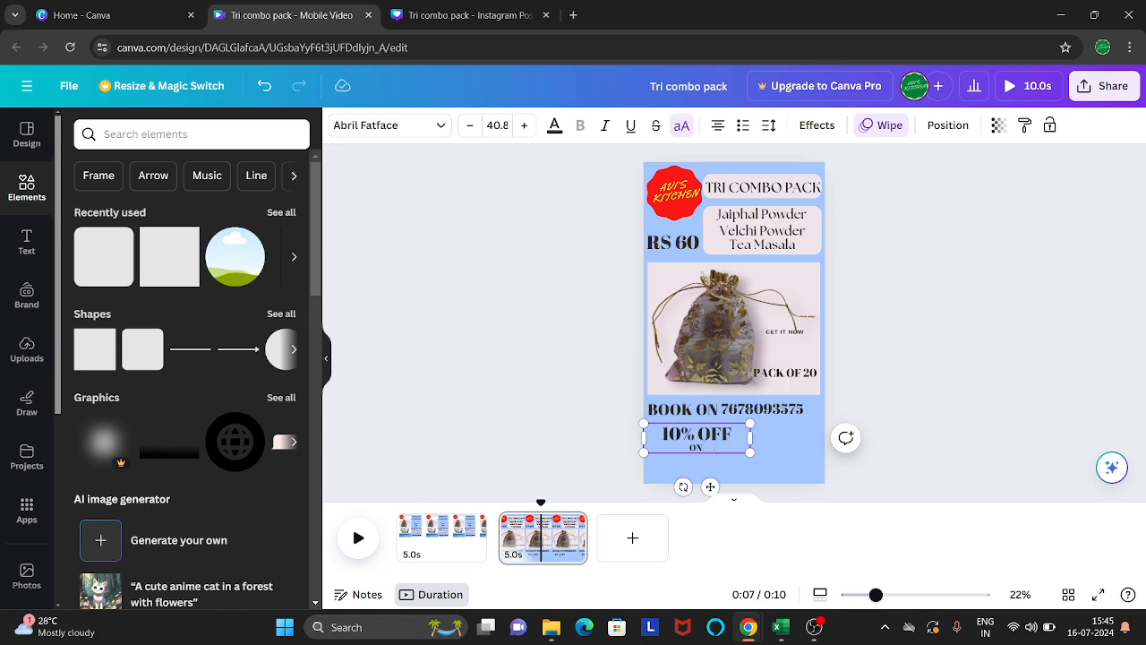
{"action": "key", "text": "BackSpace"}
{"action": "key", "text": "BackSpace"}
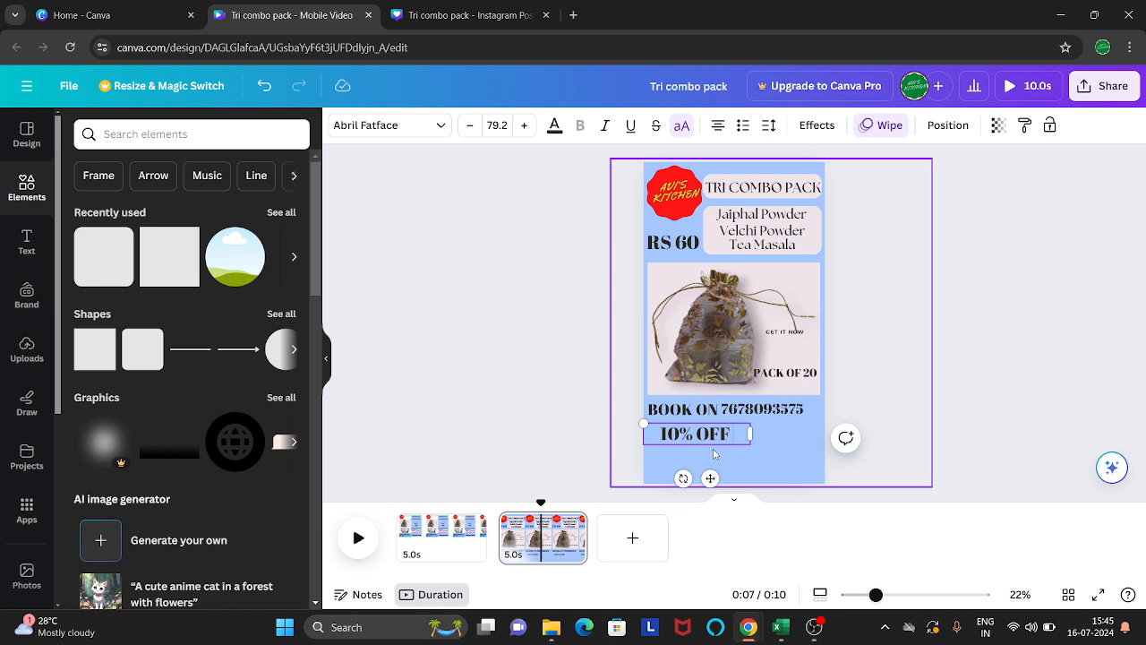
{"action": "type", "text": "ON"}
{"action": "left_click", "coordinate": [1053, 386]}
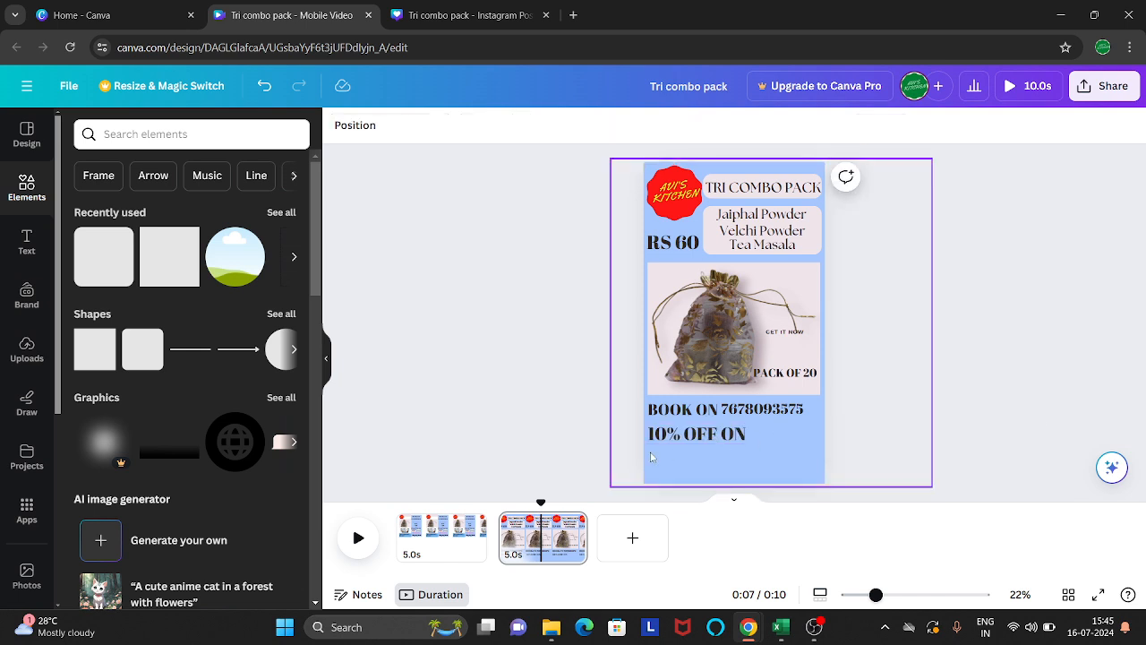
Move PACK OF 20 off the photo to beneath the 10% OFF ON line and enlarge it to a similar size.
{"action": "left_click", "coordinate": [674, 433]}
{"action": "left_click_drag", "start_coordinate": [674, 433], "coordinate": [673, 433]}
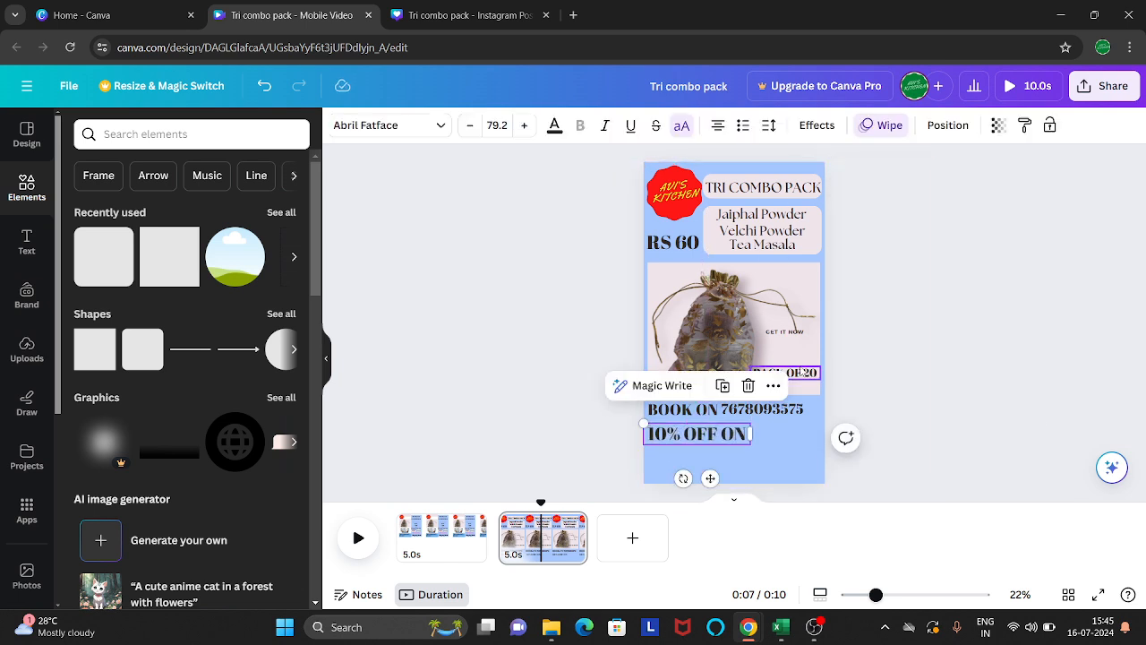
{"action": "left_click_drag", "start_coordinate": [809, 372], "coordinate": [697, 454]}
{"action": "left_click", "coordinate": [990, 353]}
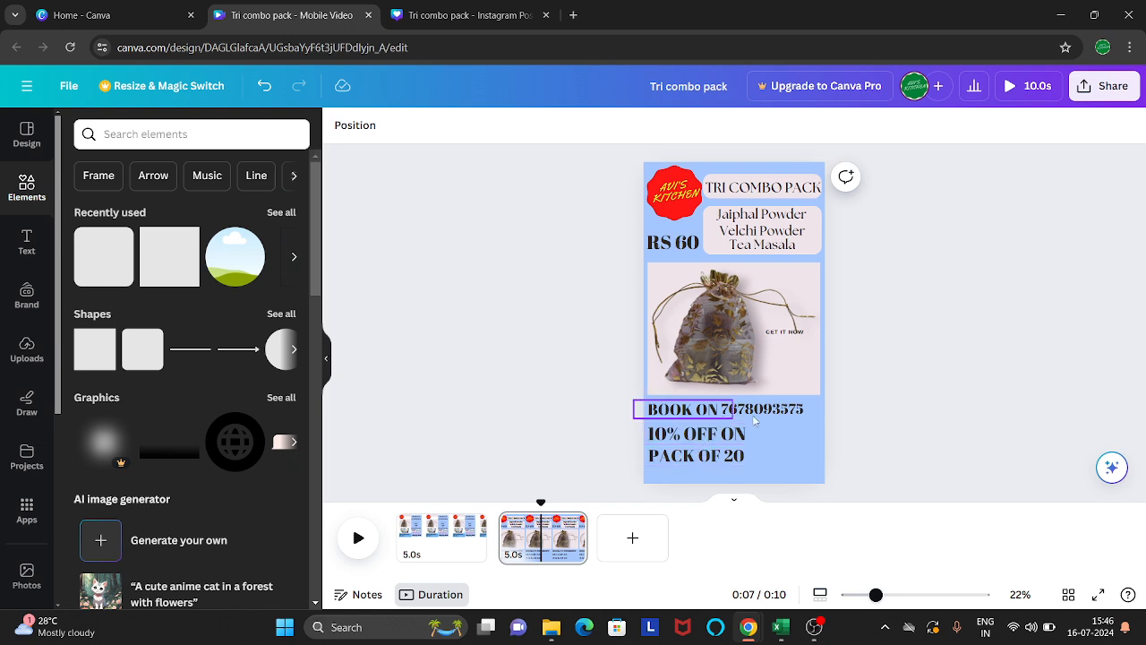
Copy the pale background box behind TRI COMBO PACK and place the copy over the 10% OFF ON line.
{"action": "left_click", "coordinate": [785, 188]}
{"action": "key", "text": "ctrl+v"}
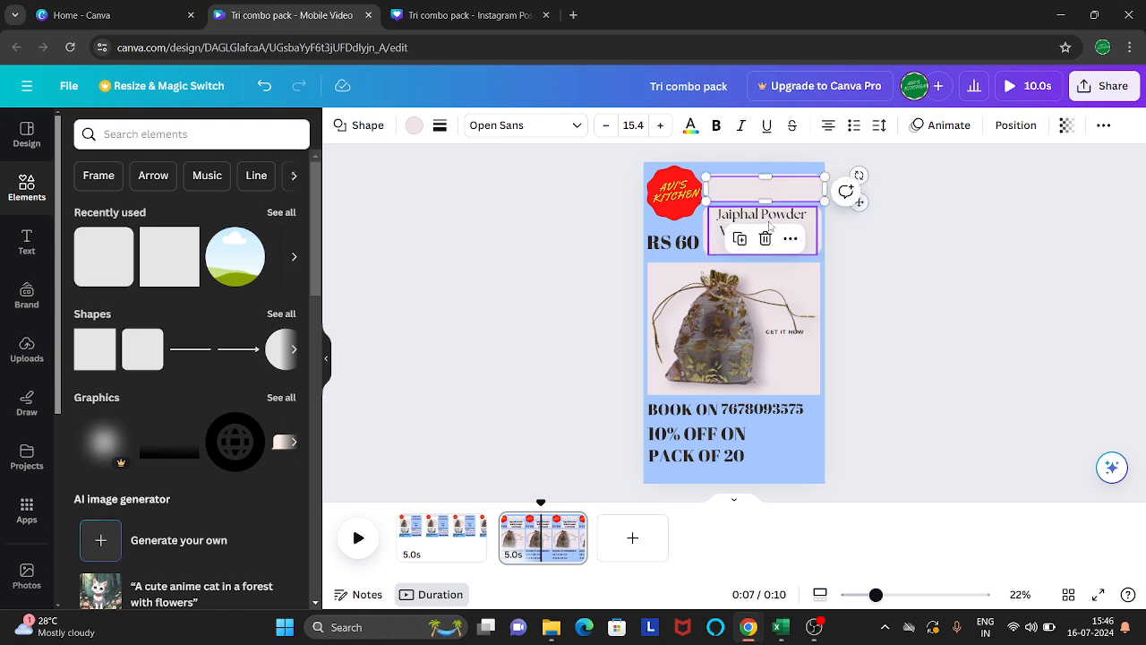
{"action": "left_click_drag", "start_coordinate": [766, 192], "coordinate": [708, 439]}
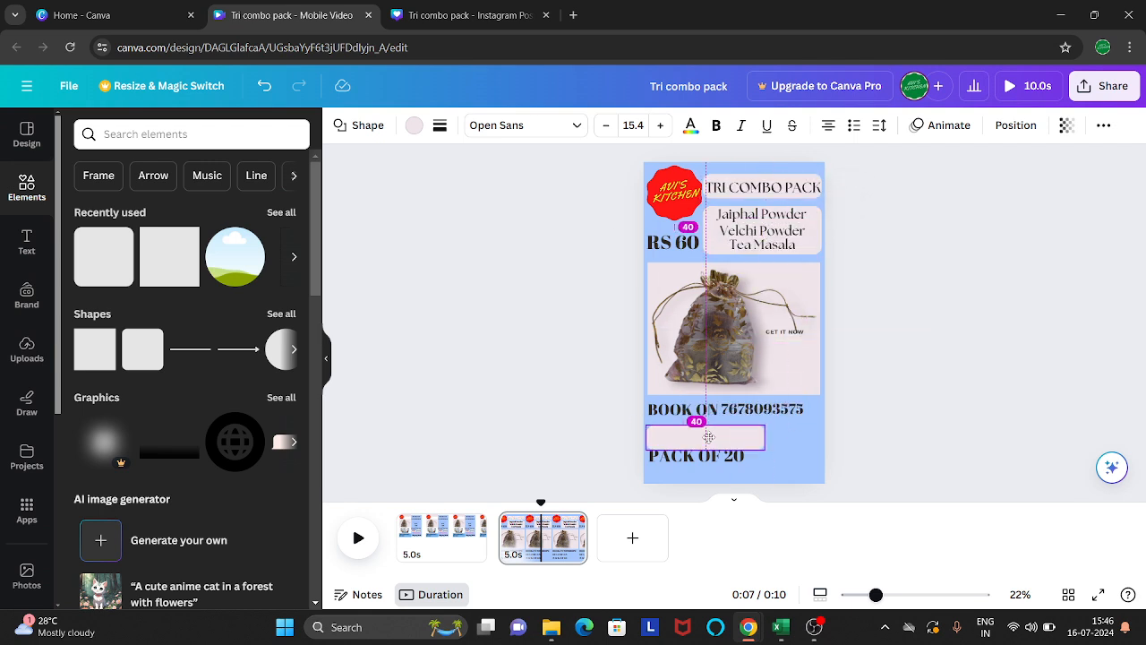
{"action": "left_click", "coordinate": [740, 393]}
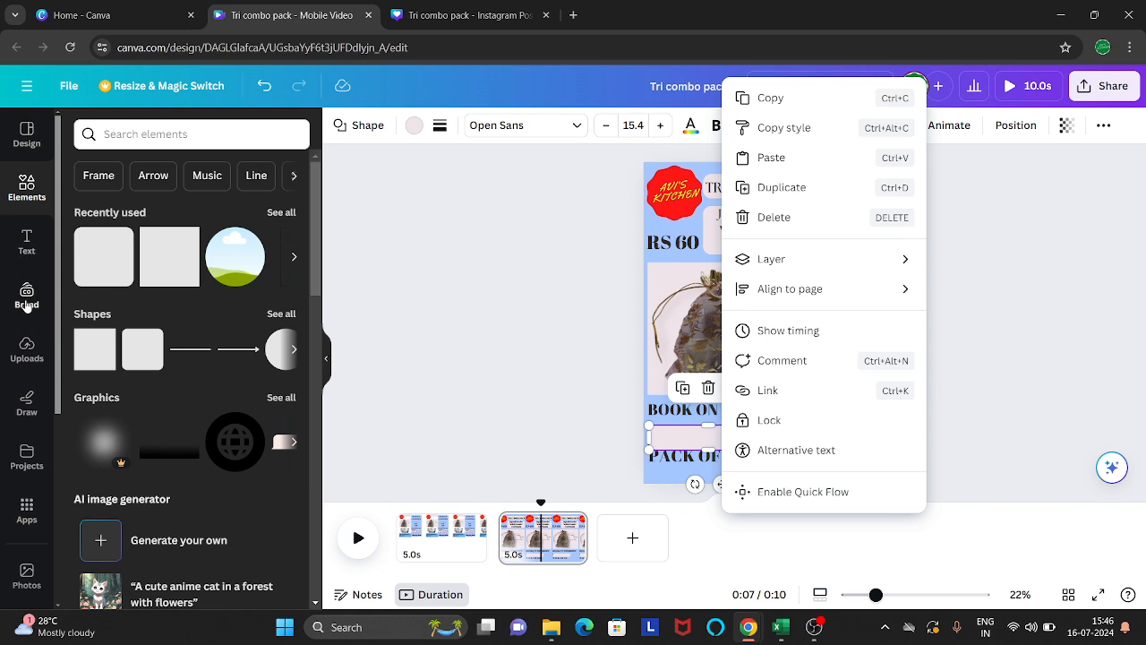
{"action": "left_click", "coordinate": [27, 193]}
{"action": "scroll", "coordinate": [159, 323], "scroll_direction": "down", "scroll_amount": 2}
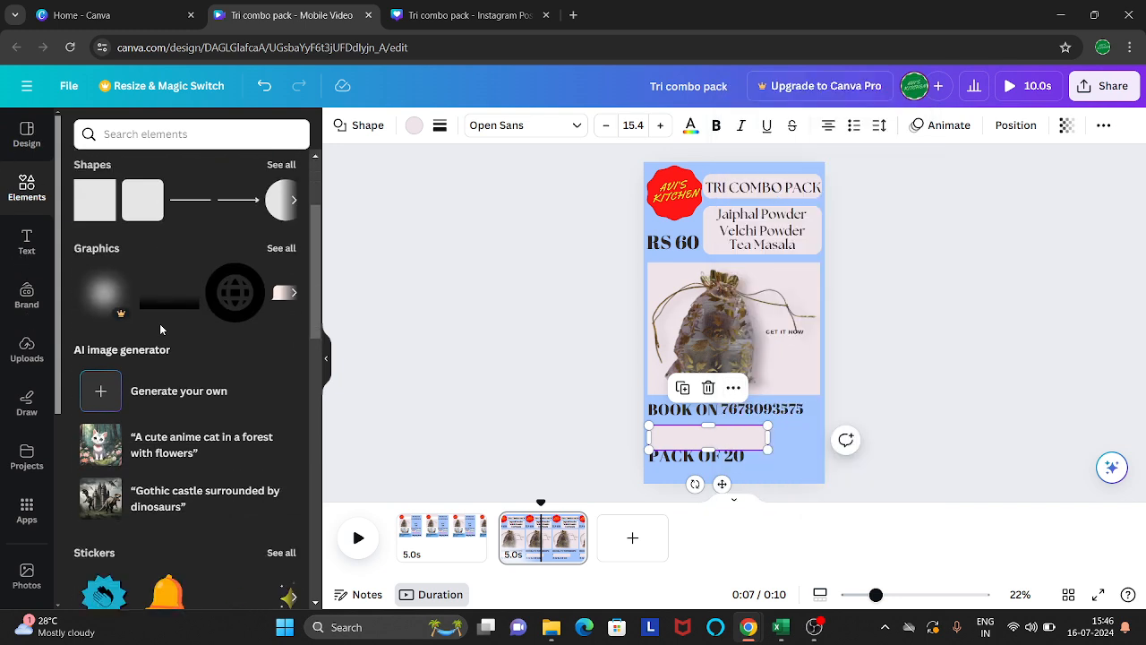
{"action": "scroll", "coordinate": [159, 324], "scroll_direction": "up", "scroll_amount": 2}
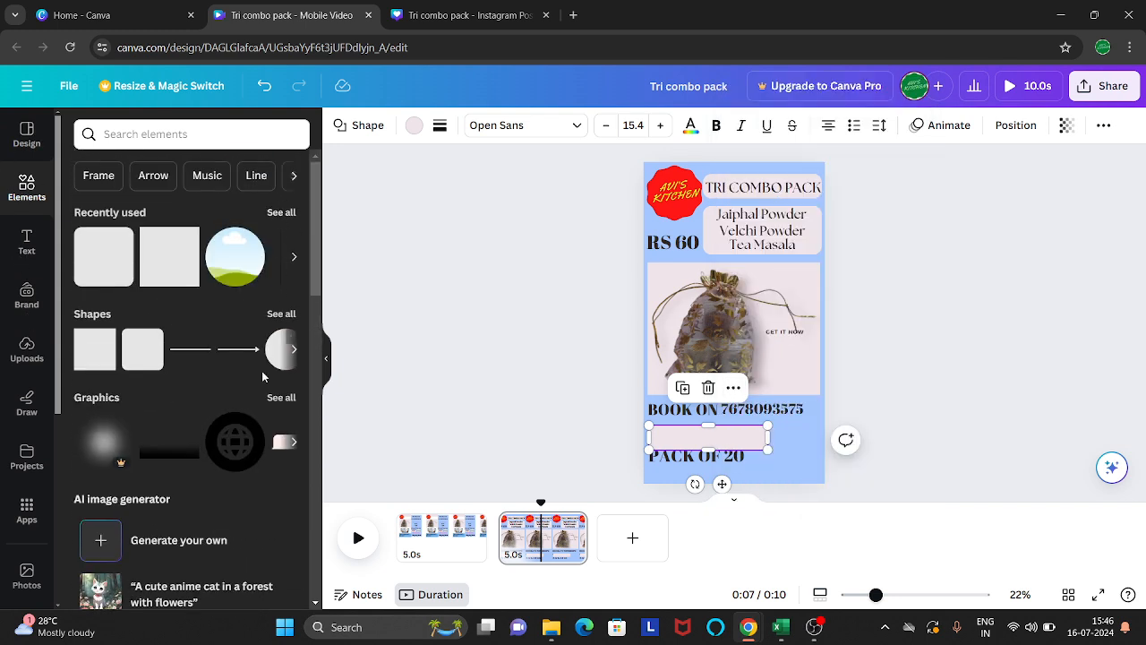
{"action": "left_click", "coordinate": [279, 315]}
{"action": "scroll", "coordinate": [209, 384], "scroll_direction": "down", "scroll_amount": 1}
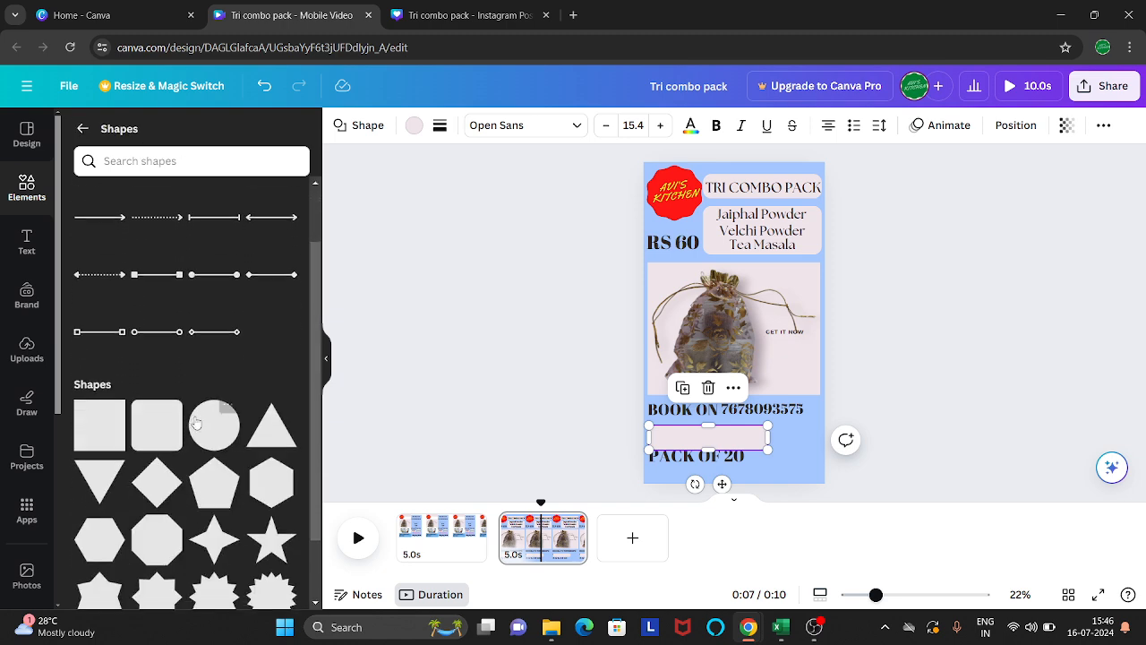
{"action": "scroll", "coordinate": [197, 422], "scroll_direction": "down", "scroll_amount": 3}
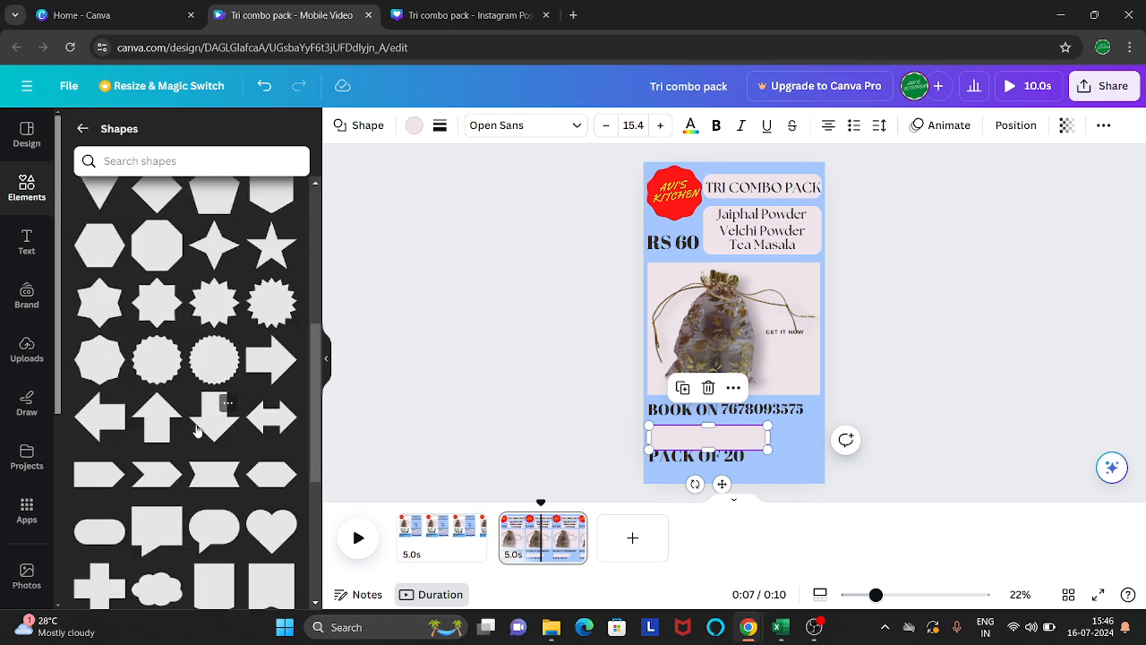
{"action": "left_click", "coordinate": [214, 359]}
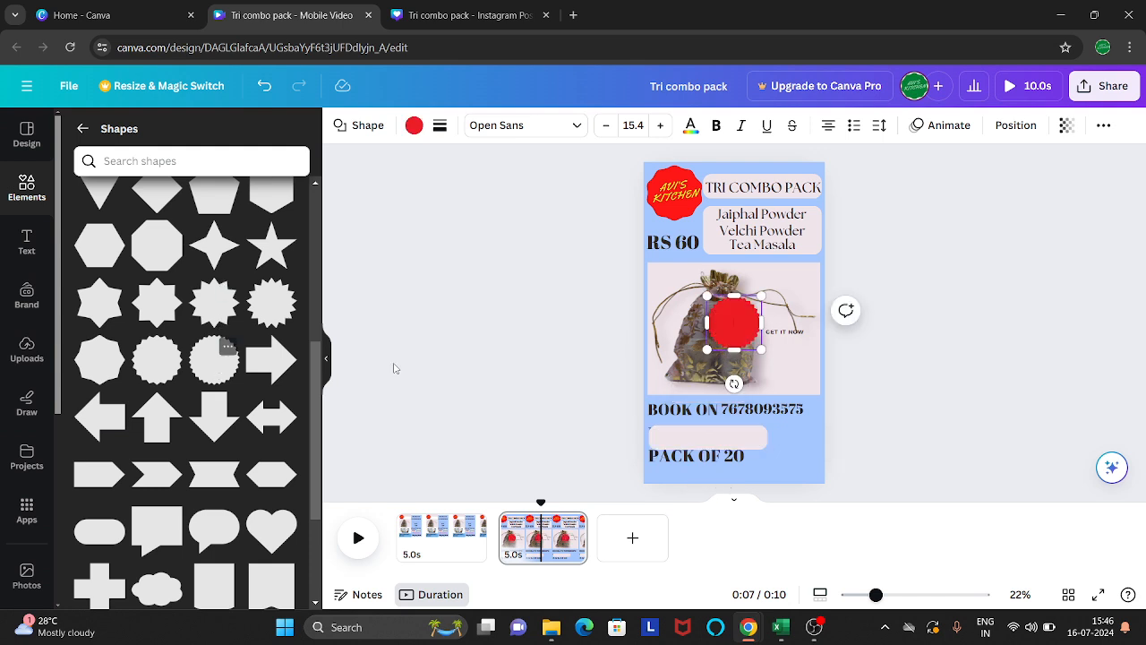
{"action": "left_click", "coordinate": [170, 360]}
{"action": "left_click", "coordinate": [273, 299]}
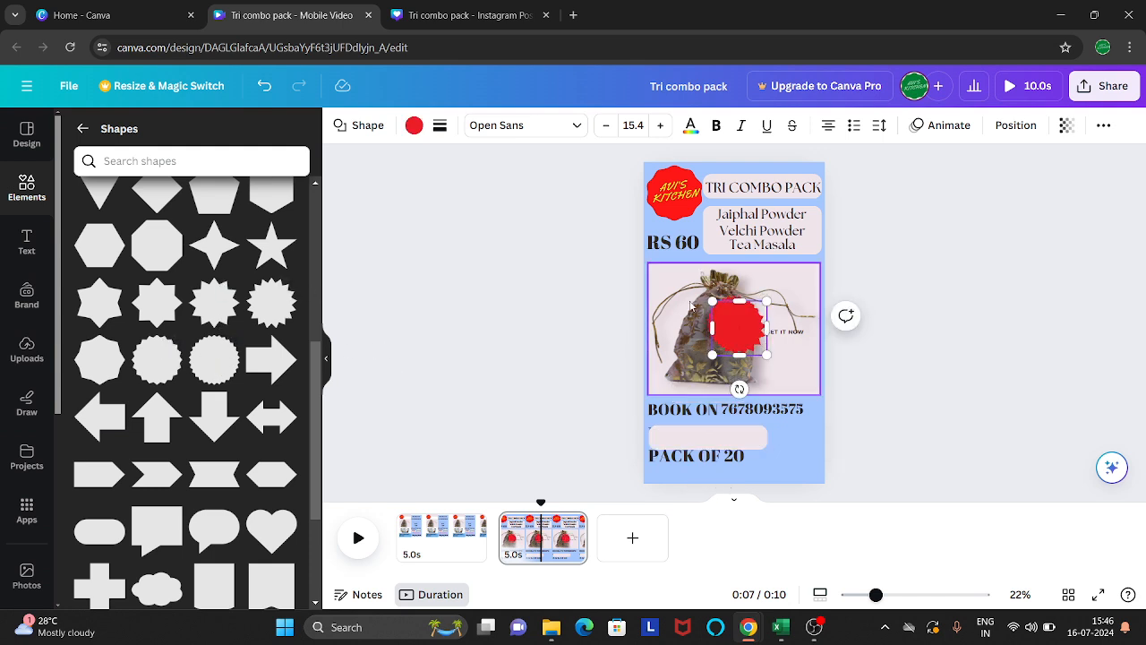
{"action": "left_click_drag", "start_coordinate": [728, 316], "coordinate": [687, 342]}
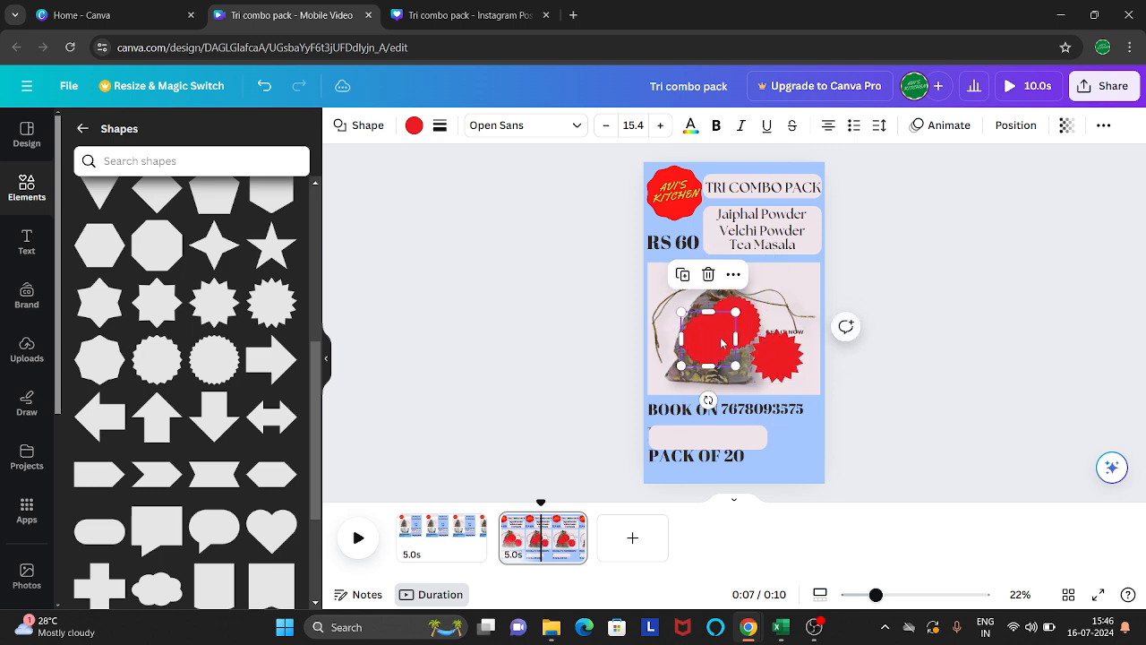
{"action": "left_click_drag", "start_coordinate": [774, 353], "coordinate": [779, 366]}
{"action": "left_click_drag", "start_coordinate": [723, 341], "coordinate": [752, 357]}
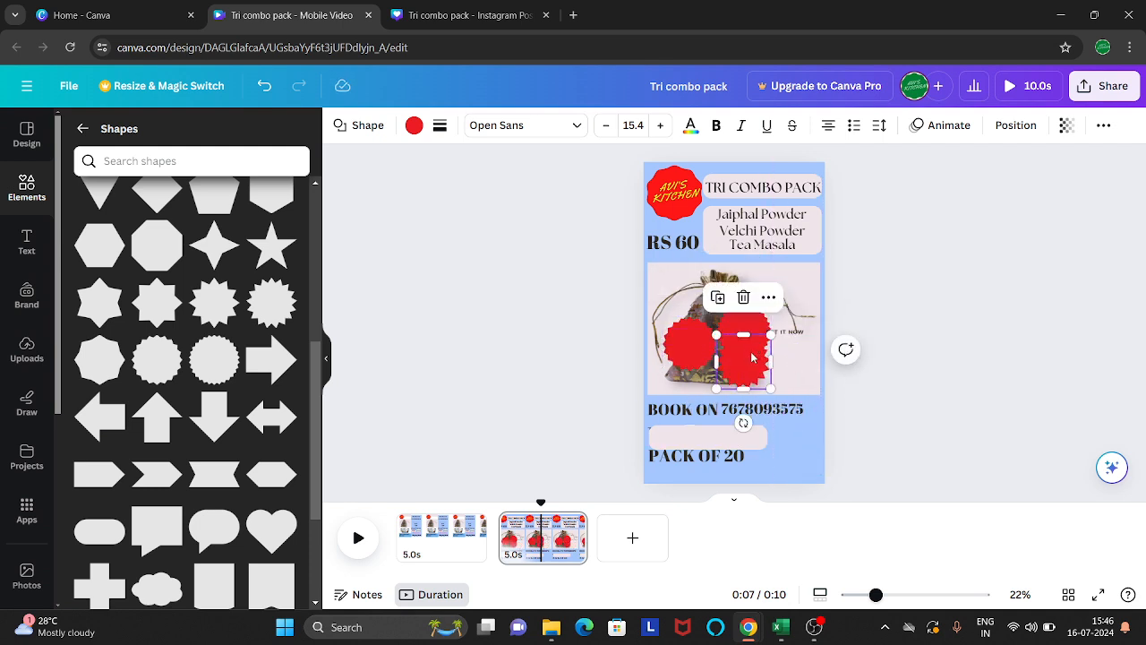
{"action": "key", "text": "Delete"}
{"action": "left_click", "coordinate": [743, 338]}
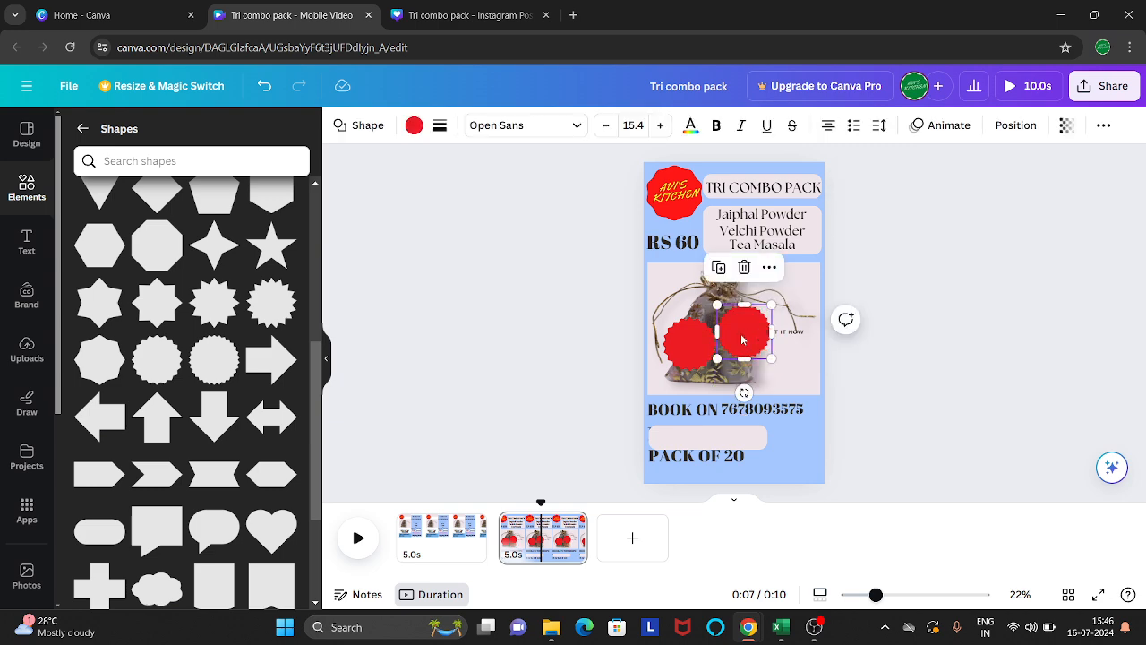
{"action": "key", "text": "Delete"}
{"action": "left_click", "coordinate": [675, 366]}
{"action": "key", "text": "Delete"}
{"action": "scroll", "coordinate": [223, 363], "scroll_direction": "down", "scroll_amount": 3}
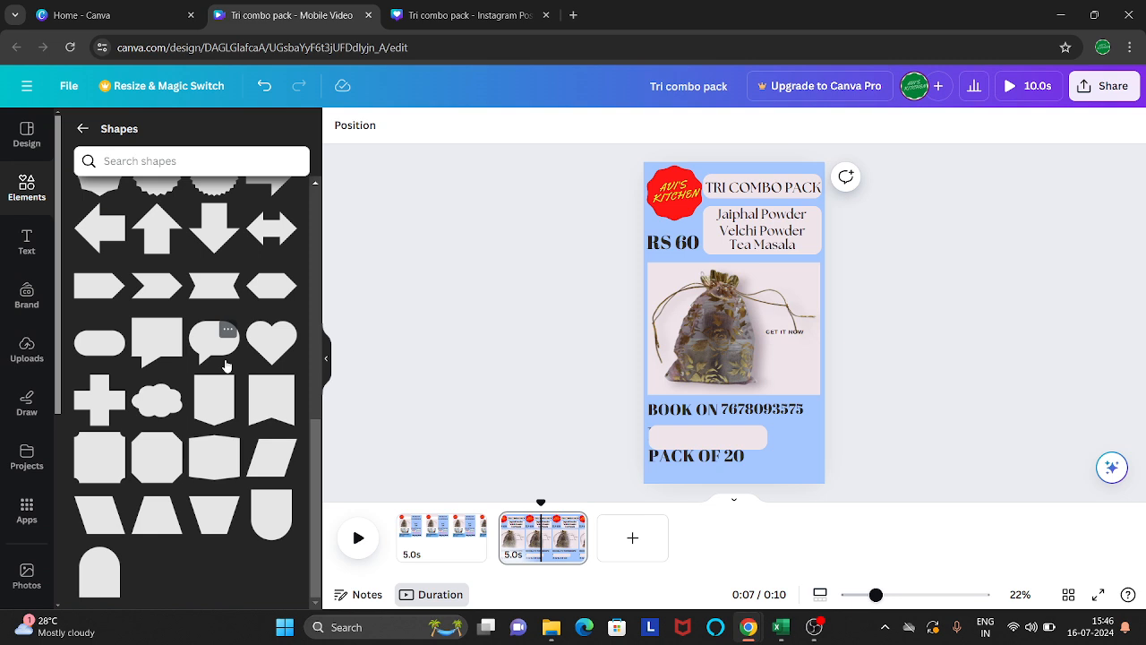
{"action": "scroll", "coordinate": [217, 394], "scroll_direction": "up", "scroll_amount": 3}
{"action": "scroll", "coordinate": [218, 388], "scroll_direction": "up", "scroll_amount": 4}
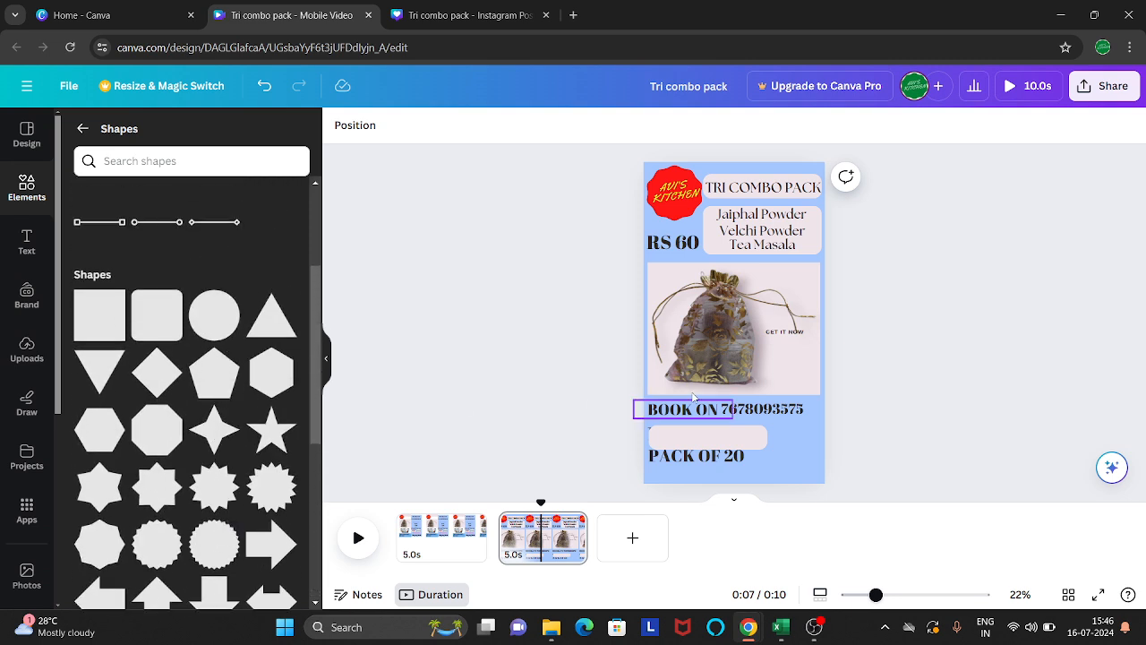
Heighten the copied pale box to span the 10% OFF ON and PACK OF 20 lines and send it backward one layer.
{"action": "left_click", "coordinate": [707, 439]}
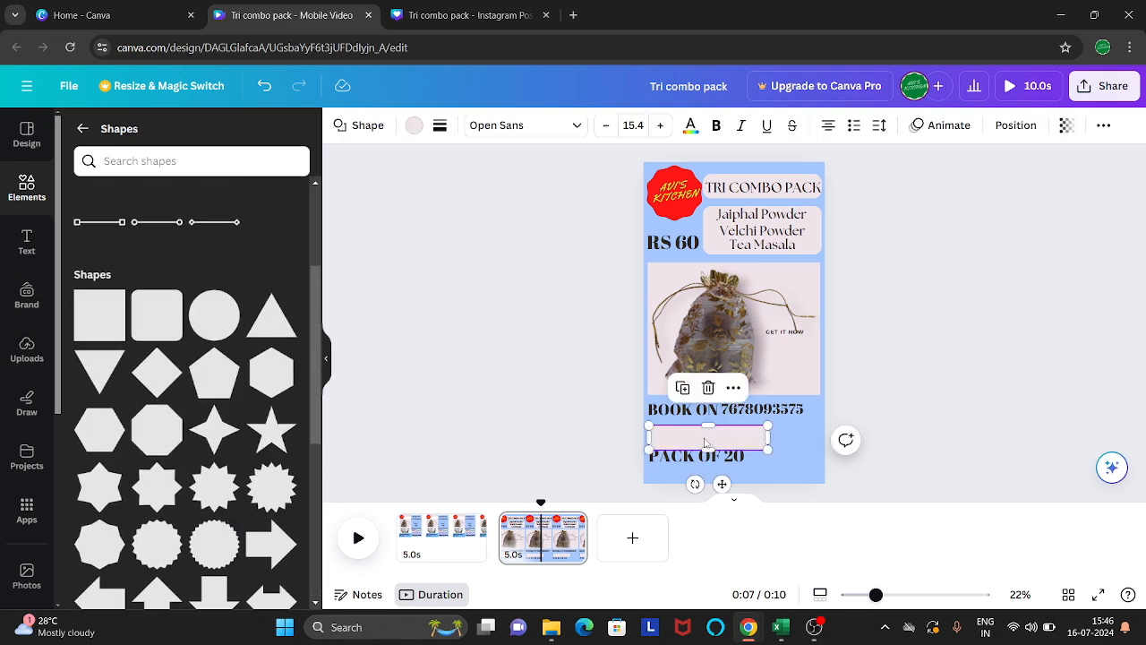
{"action": "mouse_move", "coordinate": [713, 449]}
{"action": "left_mouse_down"}
{"action": "mouse_move", "coordinate": [713, 465]}
{"action": "mouse_move", "coordinate": [702, 443]}
{"action": "left_mouse_up"}
{"action": "left_click", "coordinate": [727, 387]}
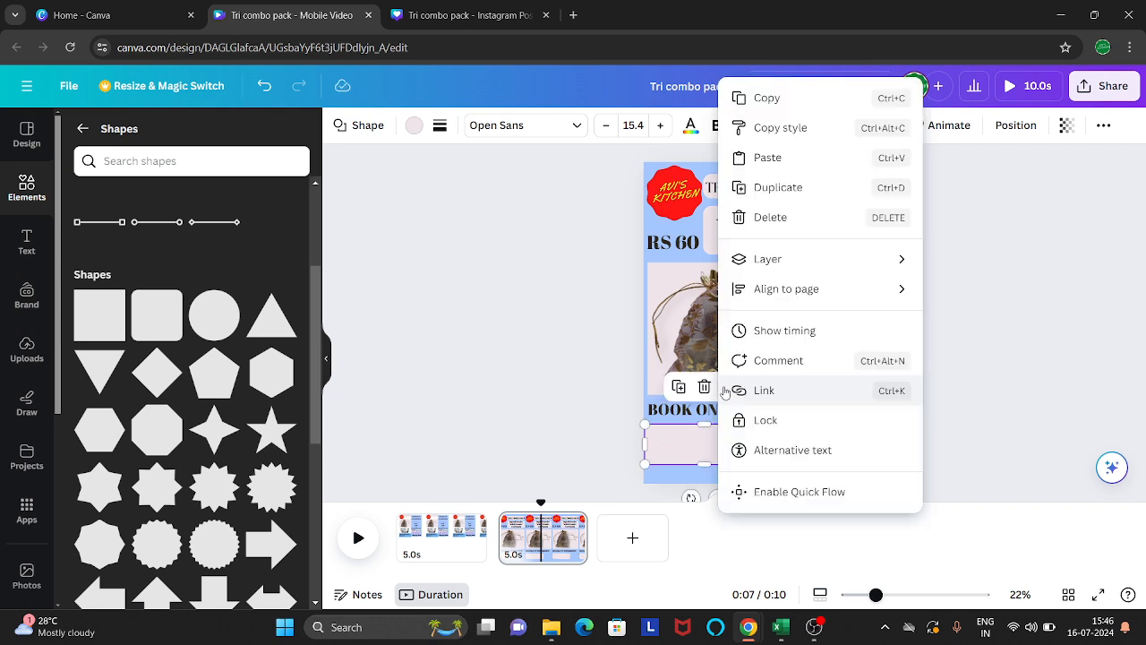
{"action": "mouse_move", "coordinate": [768, 259]}
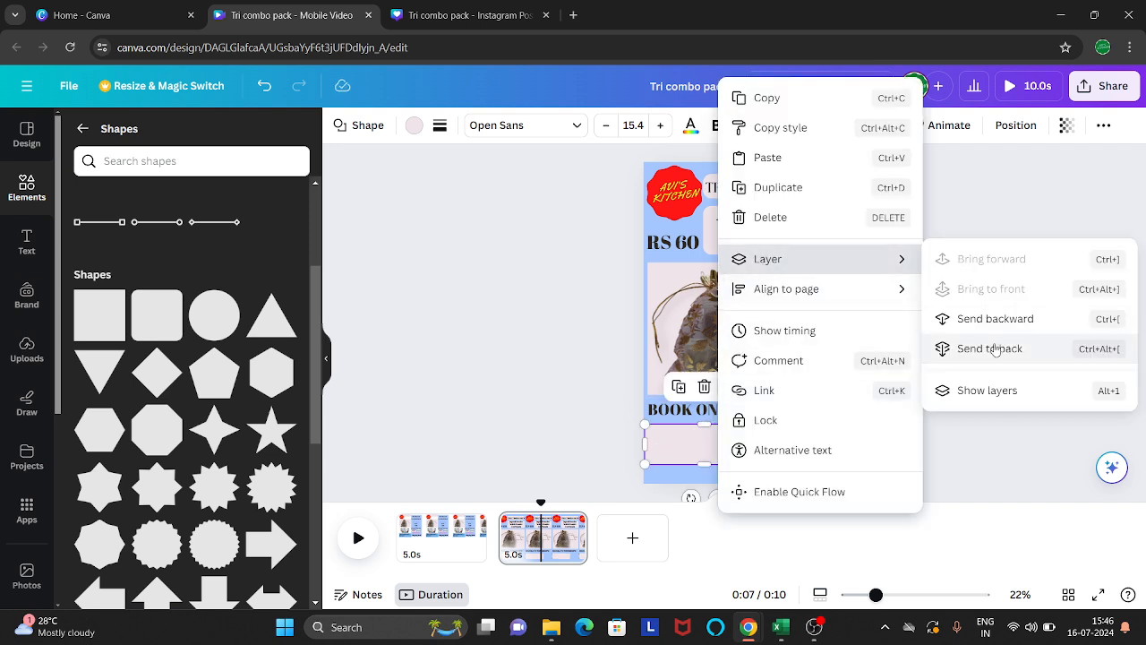
{"action": "left_click", "coordinate": [989, 326]}
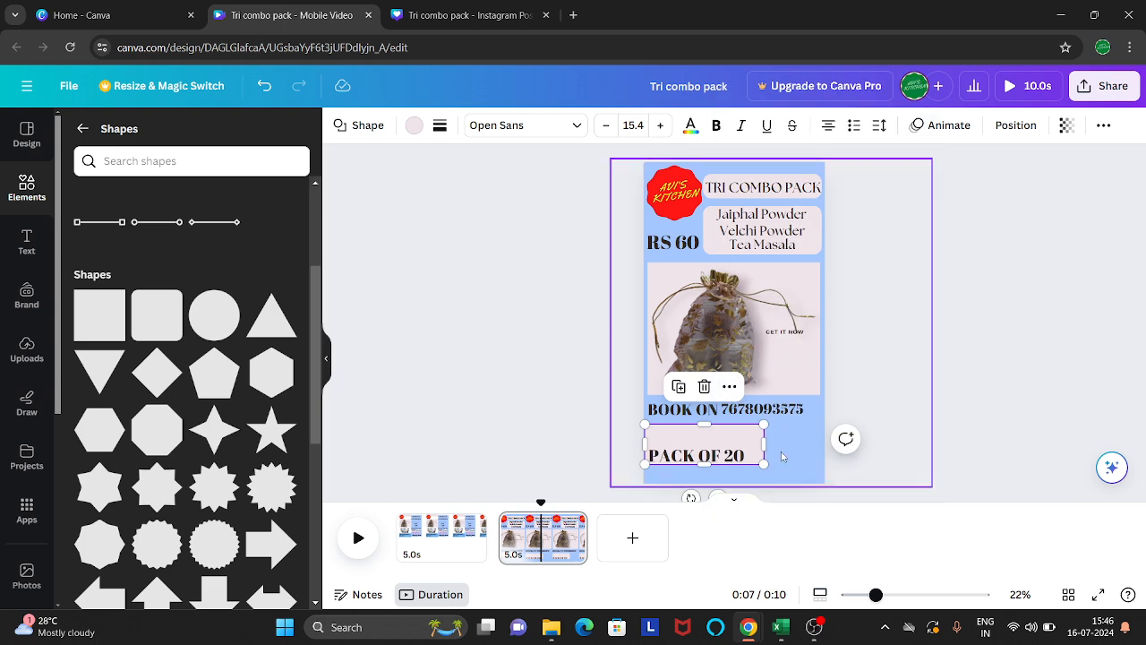
{"action": "left_click", "coordinate": [717, 439]}
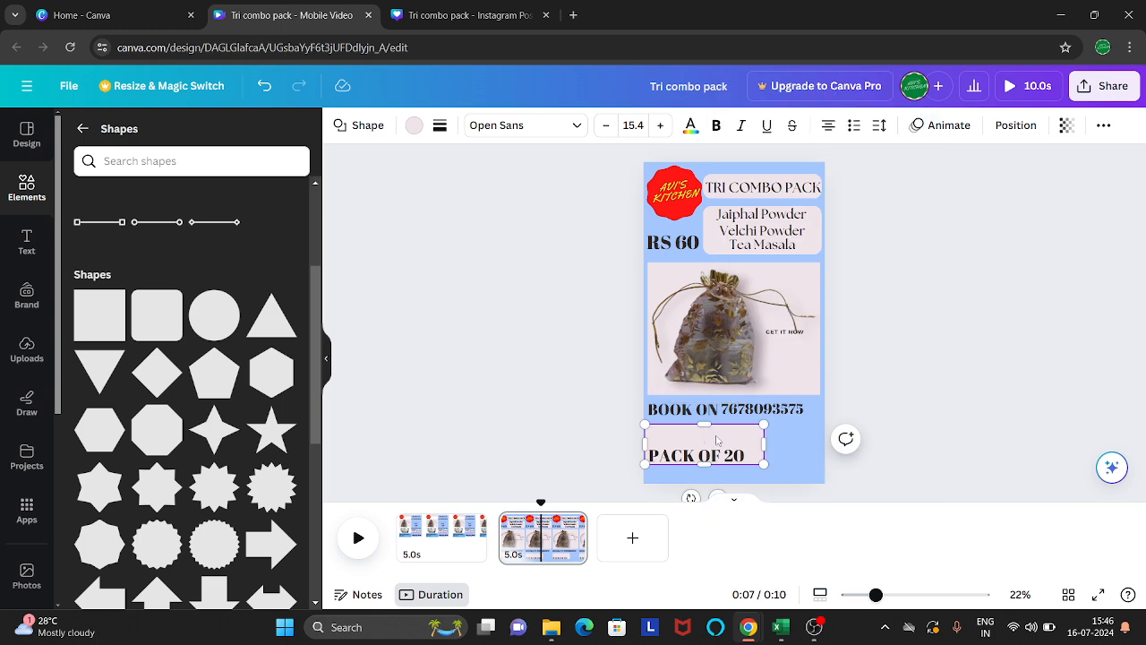
{"action": "left_click", "coordinate": [1019, 406]}
{"action": "left_click", "coordinate": [700, 436]}
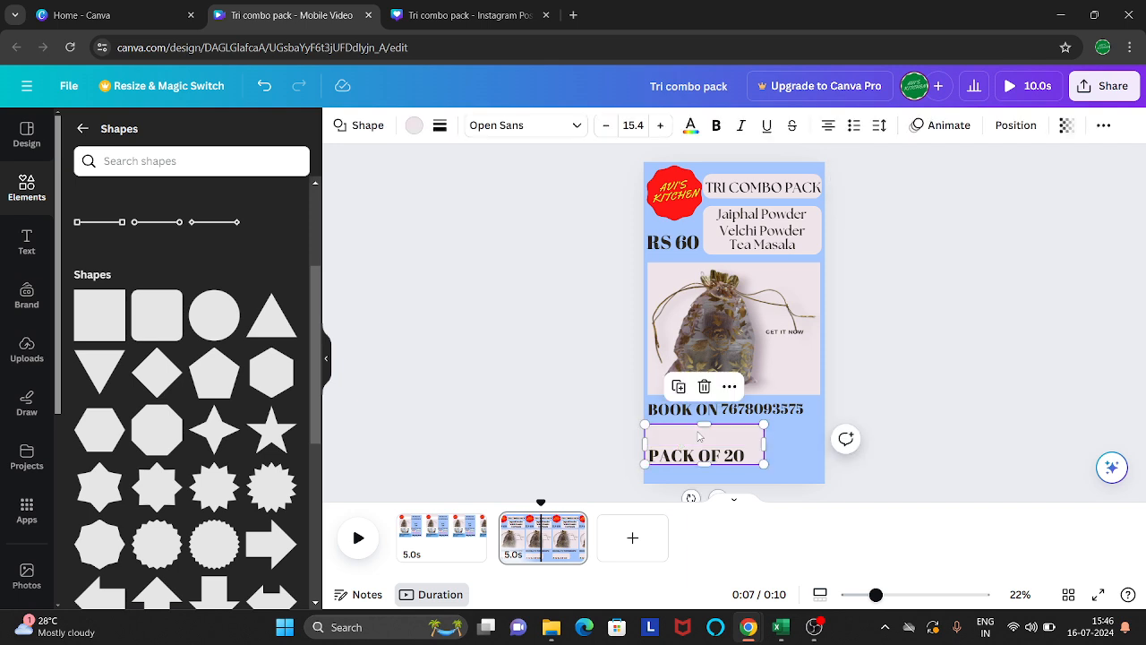
{"action": "left_click", "coordinate": [730, 386]}
{"action": "mouse_move", "coordinate": [796, 262]}
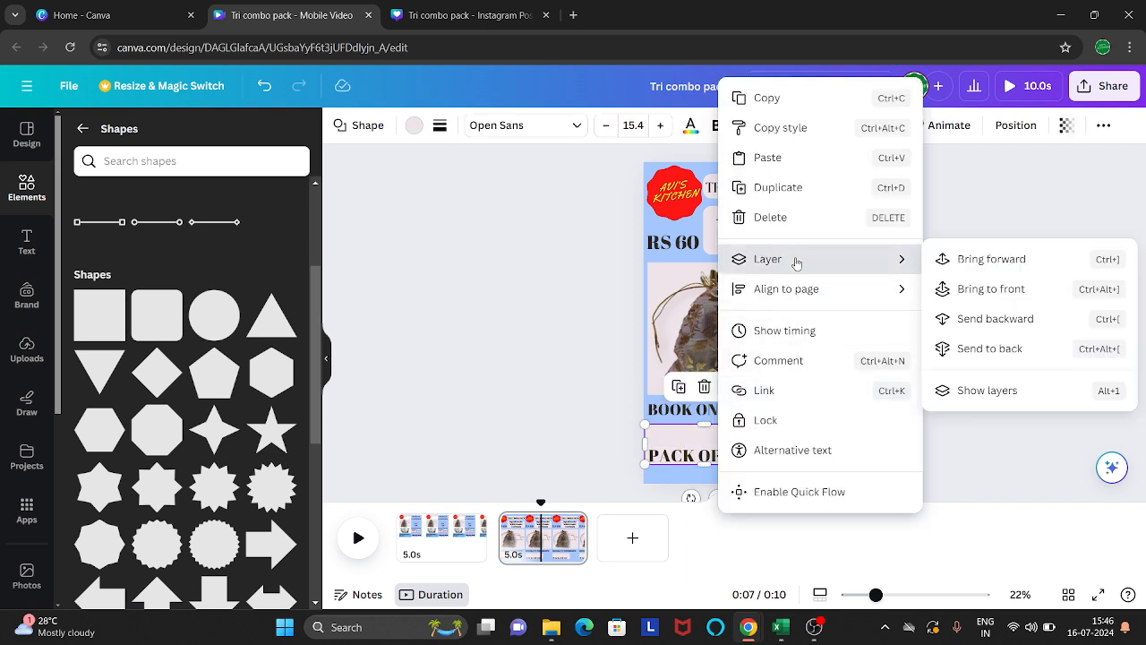
{"action": "left_click", "coordinate": [1011, 349]}
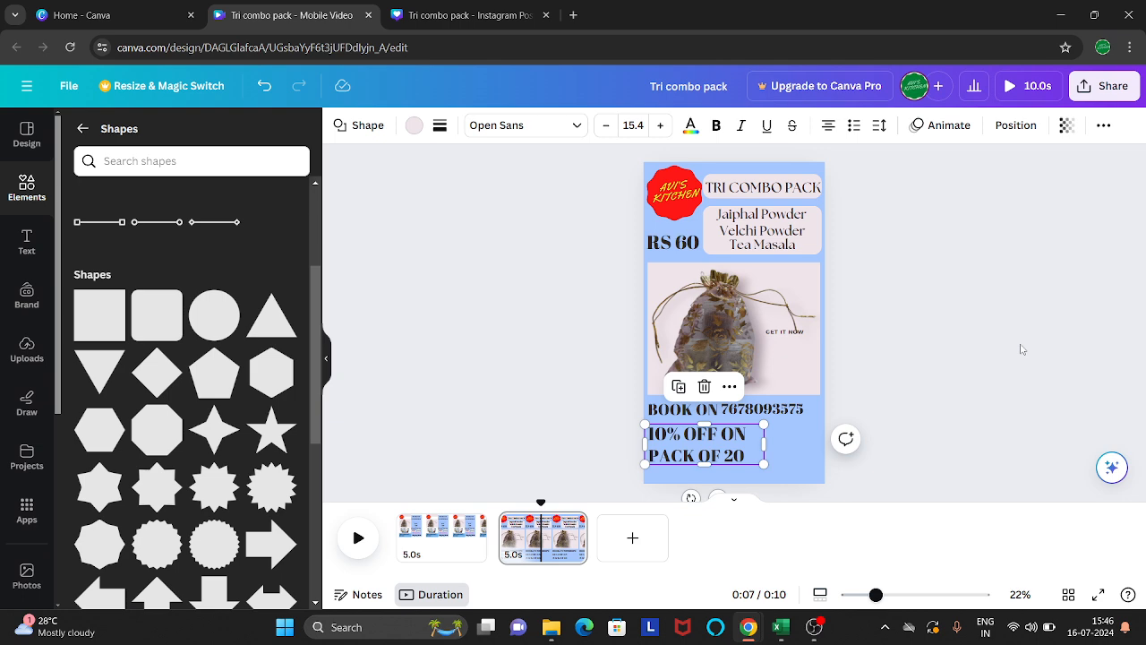
{"action": "key", "text": "ctrl+z"}
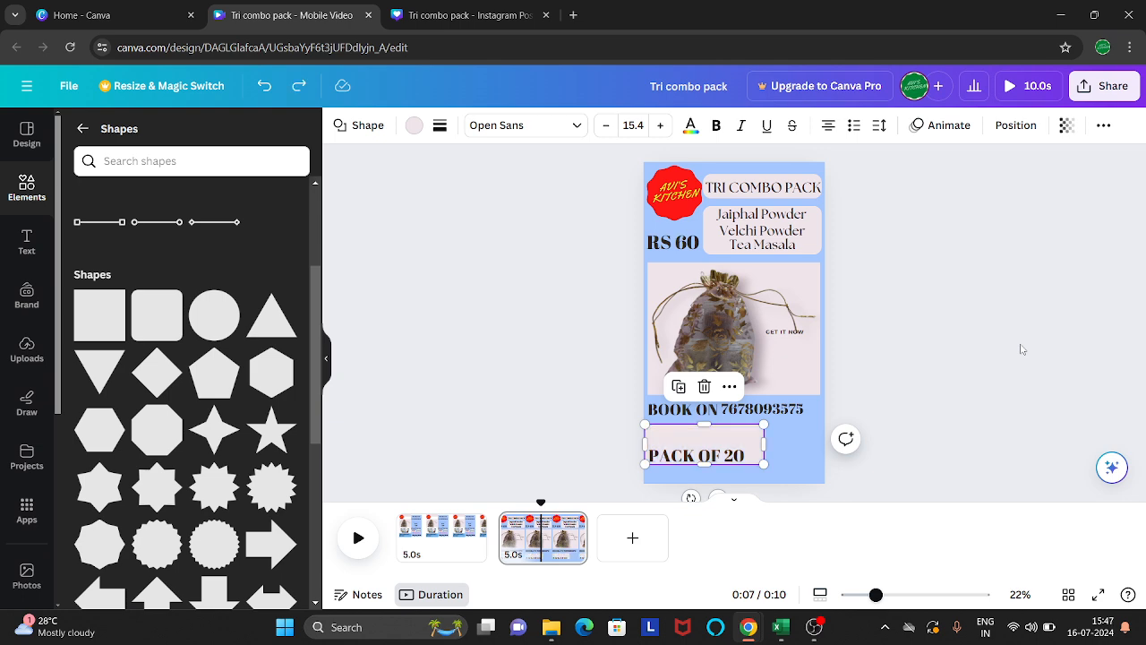
Send the pale box backward one more layer, behind the 10% OFF ON text.
{"action": "left_click", "coordinate": [730, 386]}
{"action": "mouse_move", "coordinate": [807, 265]}
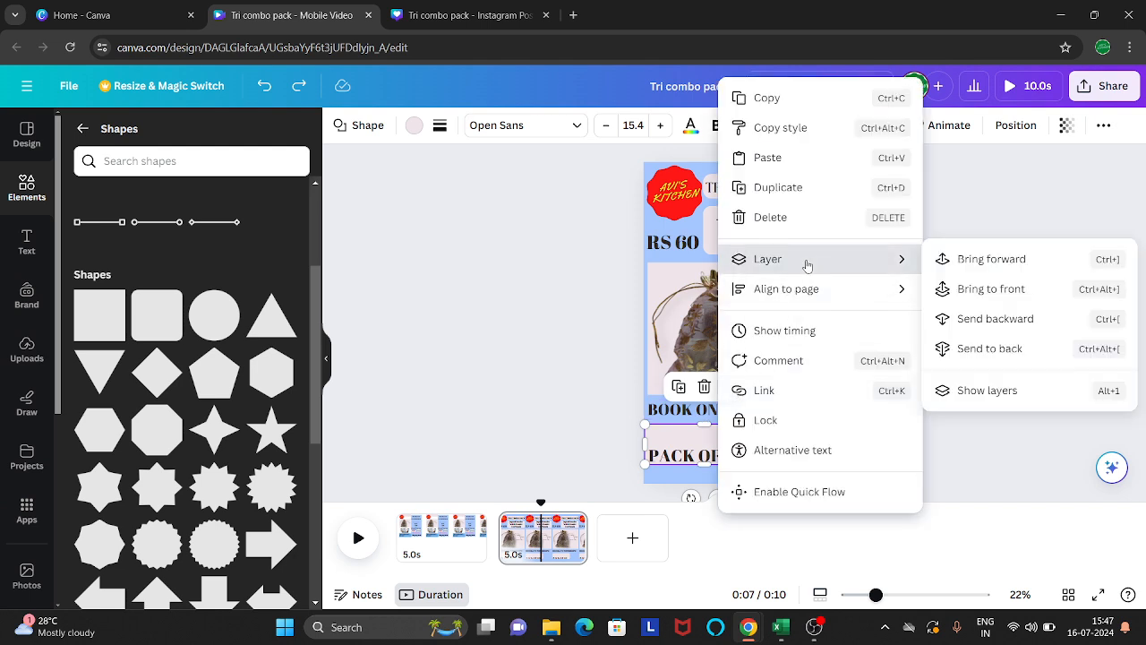
{"action": "left_click", "coordinate": [962, 320]}
{"action": "left_click", "coordinate": [962, 364]}
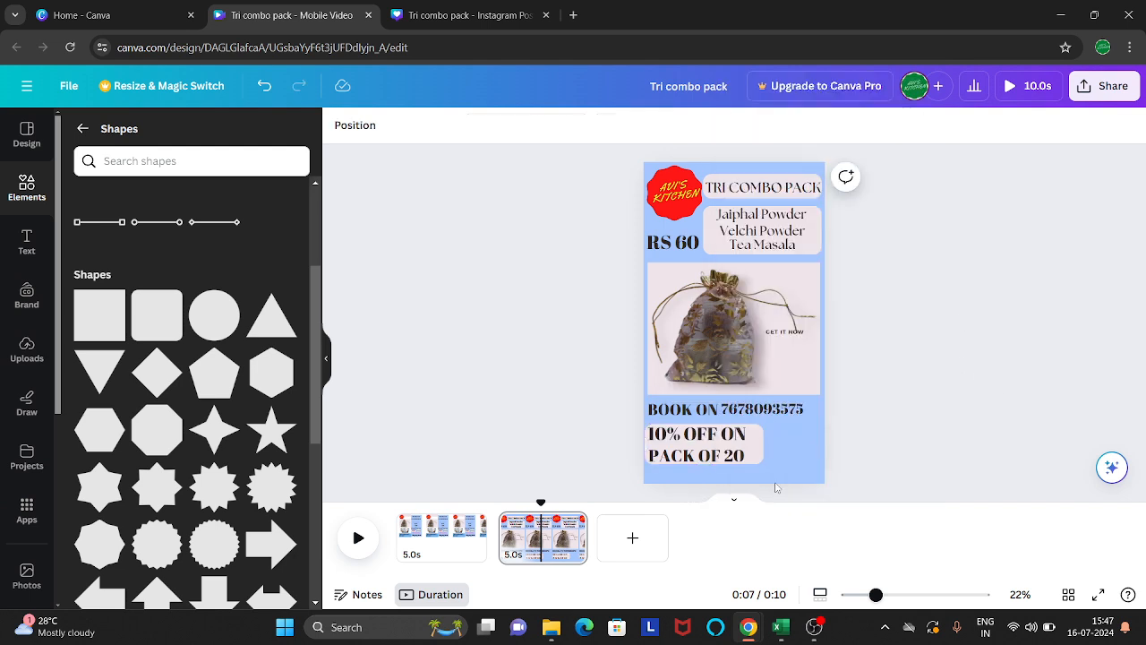
Group the 10% OFF ON and PACK OF 20 text lines.
{"action": "left_click", "coordinate": [752, 442]}
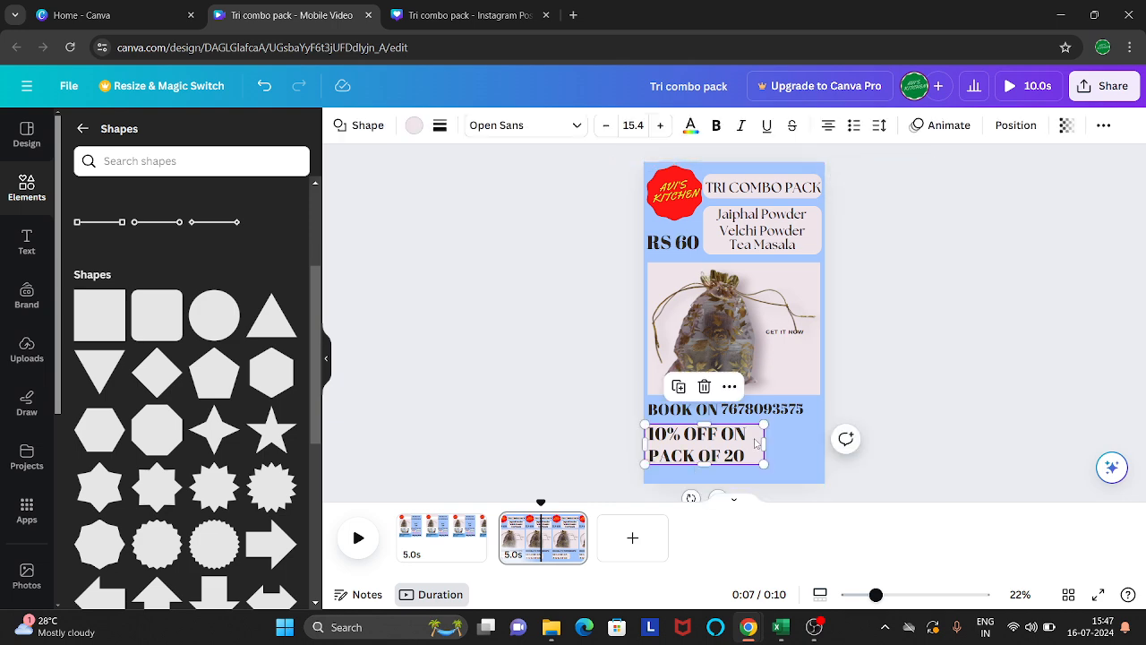
{"action": "left_click", "coordinate": [727, 436]}
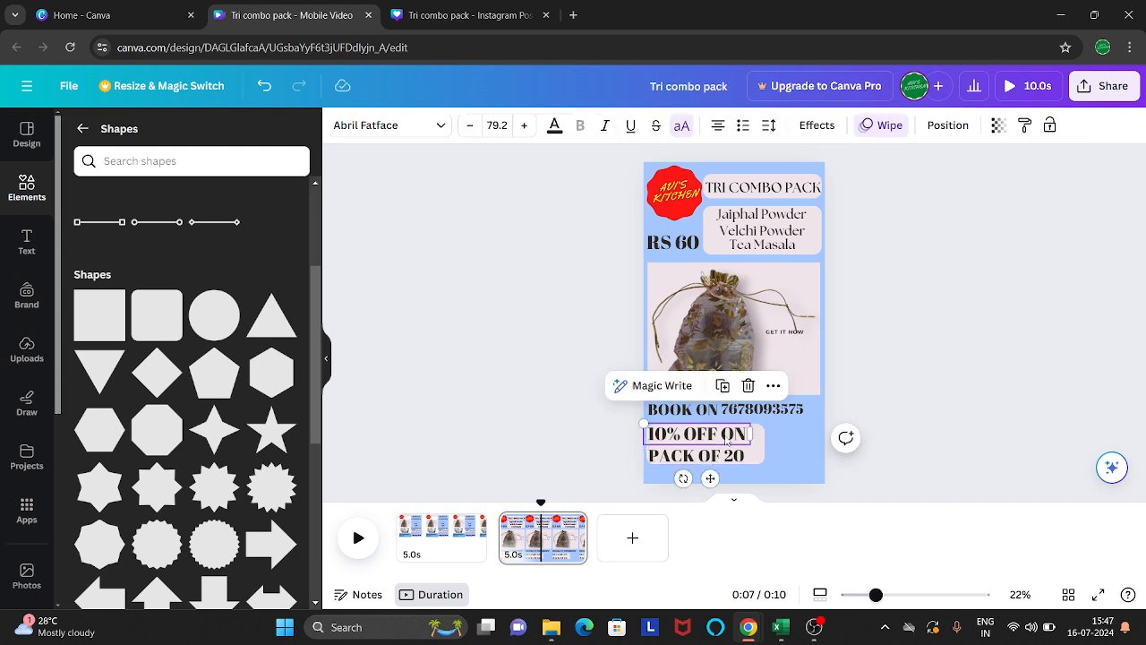
{"action": "left_click", "coordinate": [720, 454], "text": "shift"}
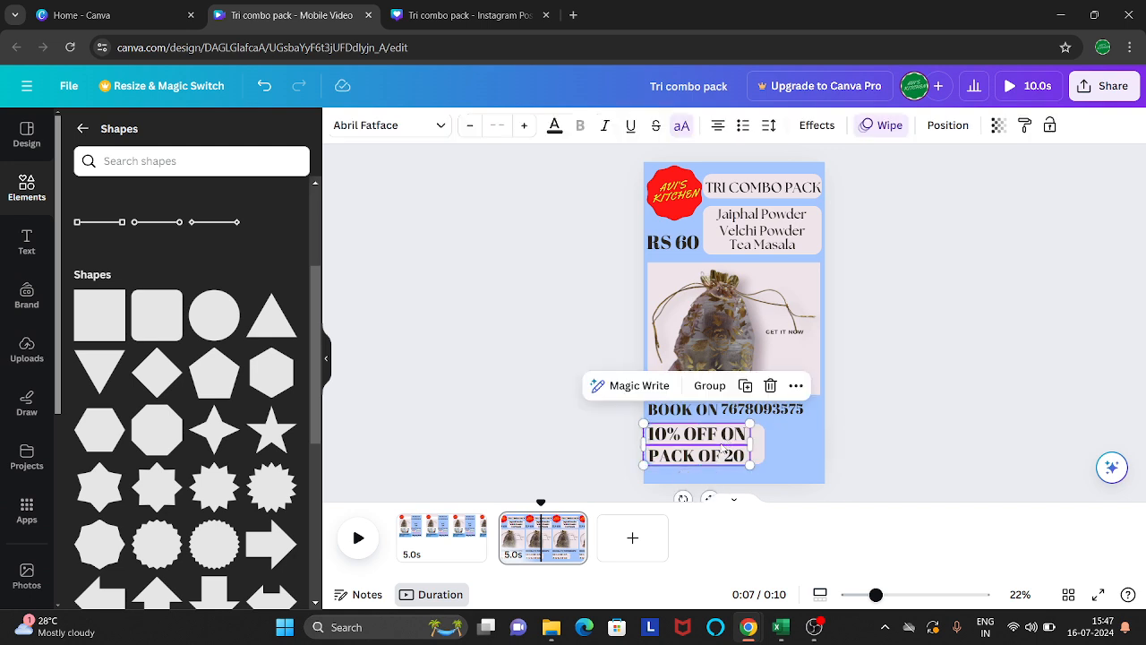
{"action": "left_click", "coordinate": [716, 391]}
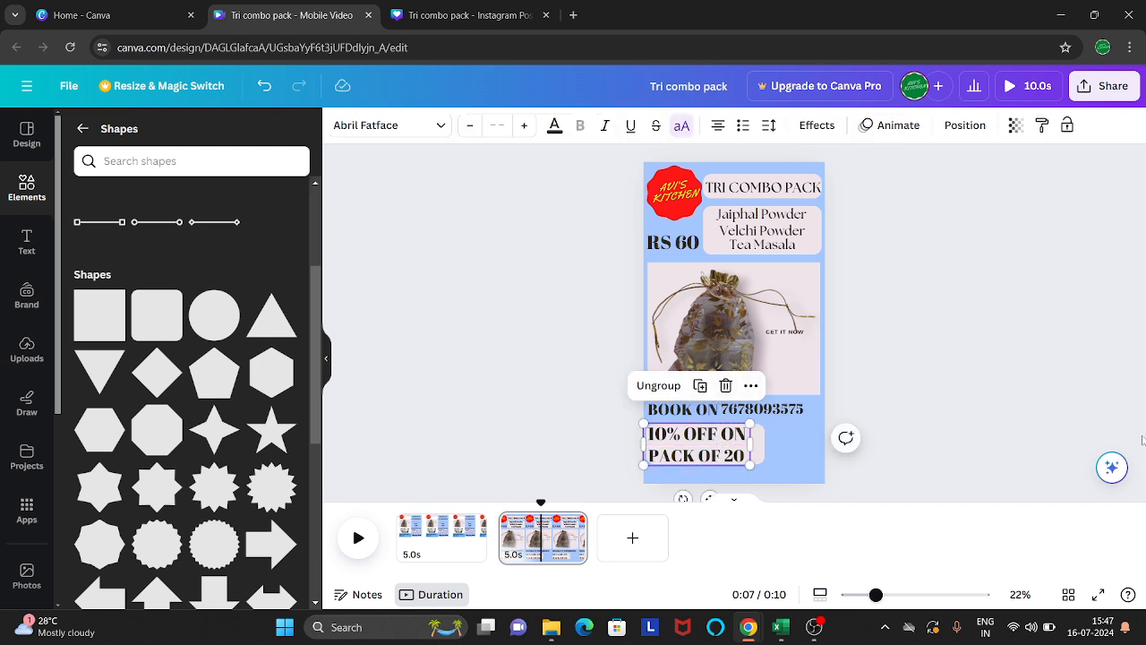
{"action": "left_click", "coordinate": [1007, 358]}
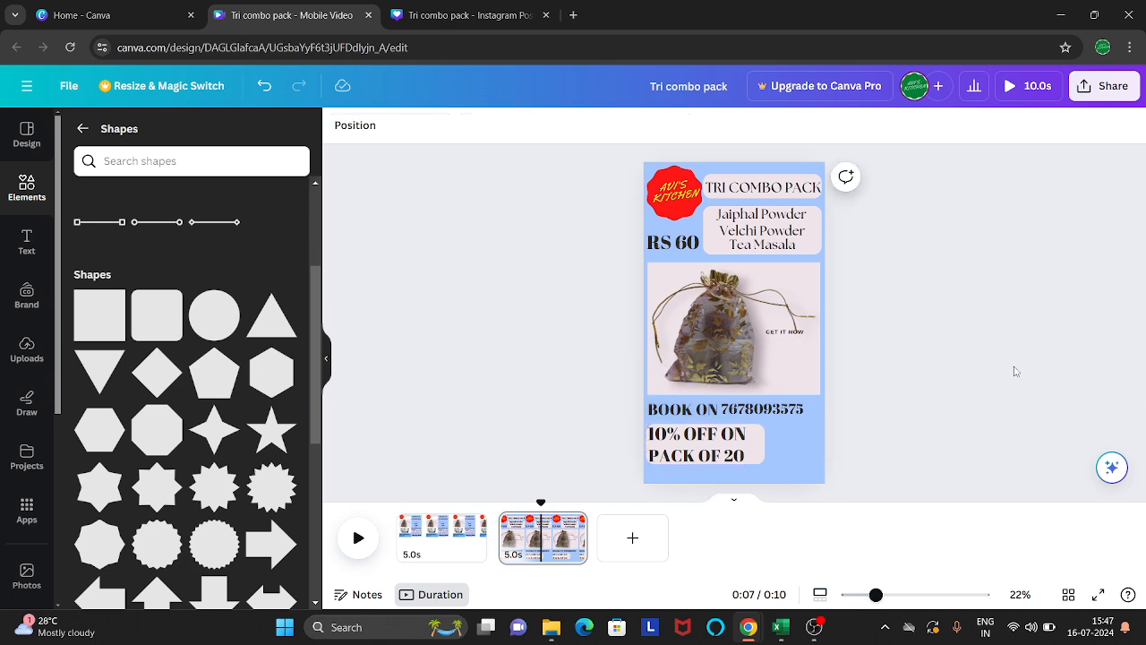
Shift the grouped discount text slightly so it sits centred on the pale box.
{"action": "left_click", "coordinate": [736, 440]}
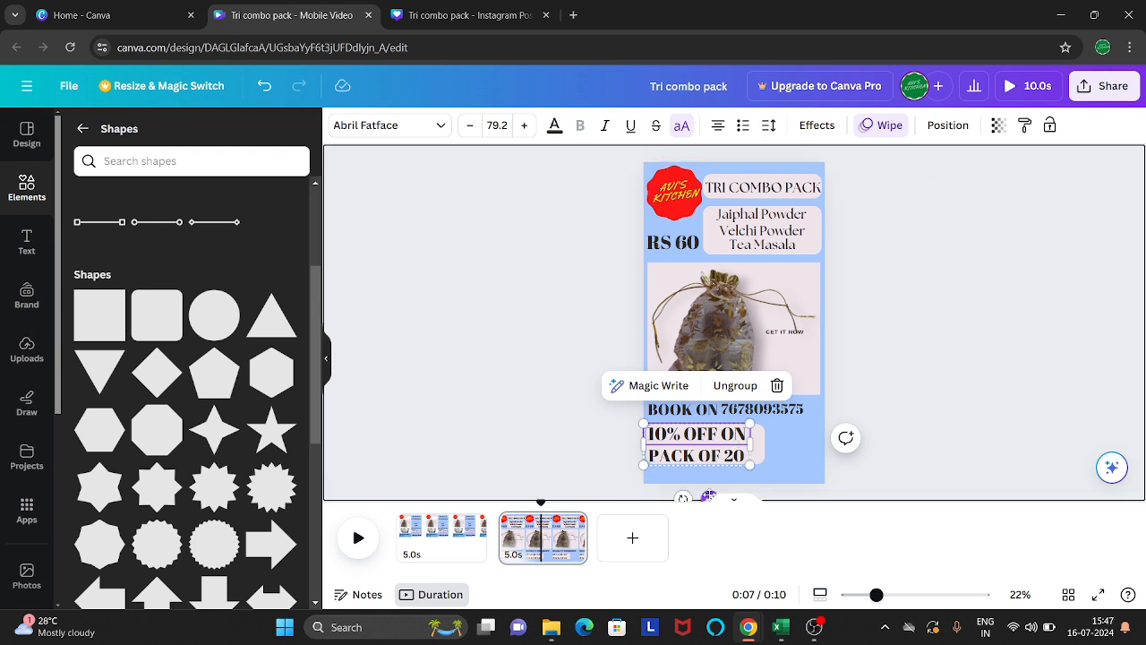
{"action": "left_click_drag", "start_coordinate": [710, 498], "coordinate": [716, 502]}
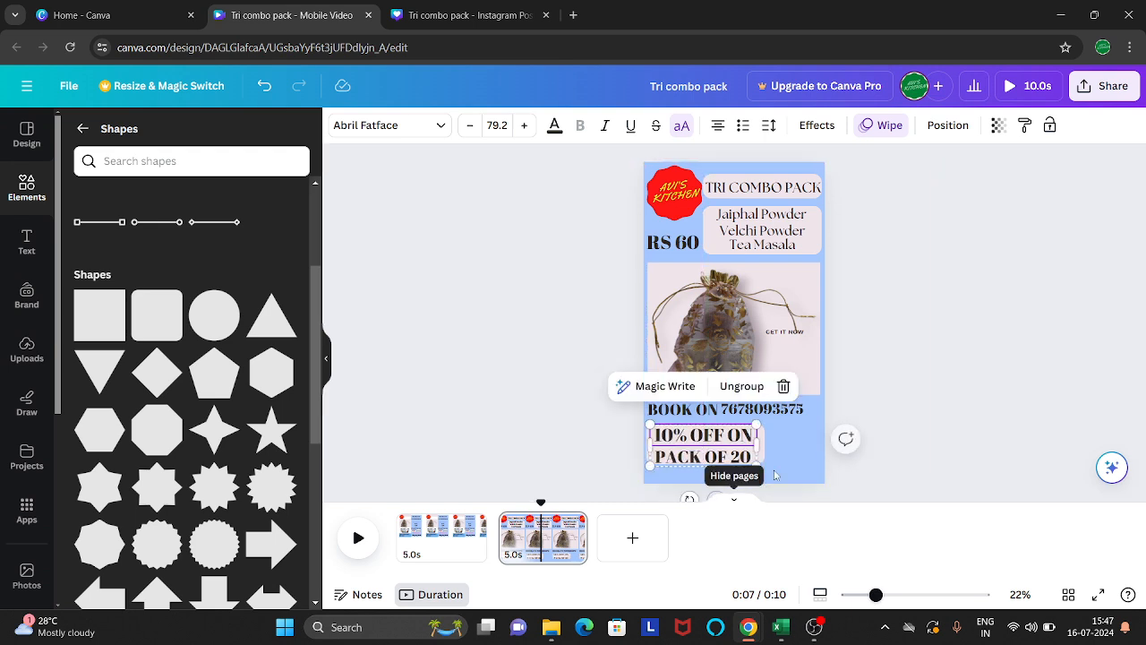
{"action": "left_click", "coordinate": [1029, 328]}
{"action": "left_click", "coordinate": [683, 455]}
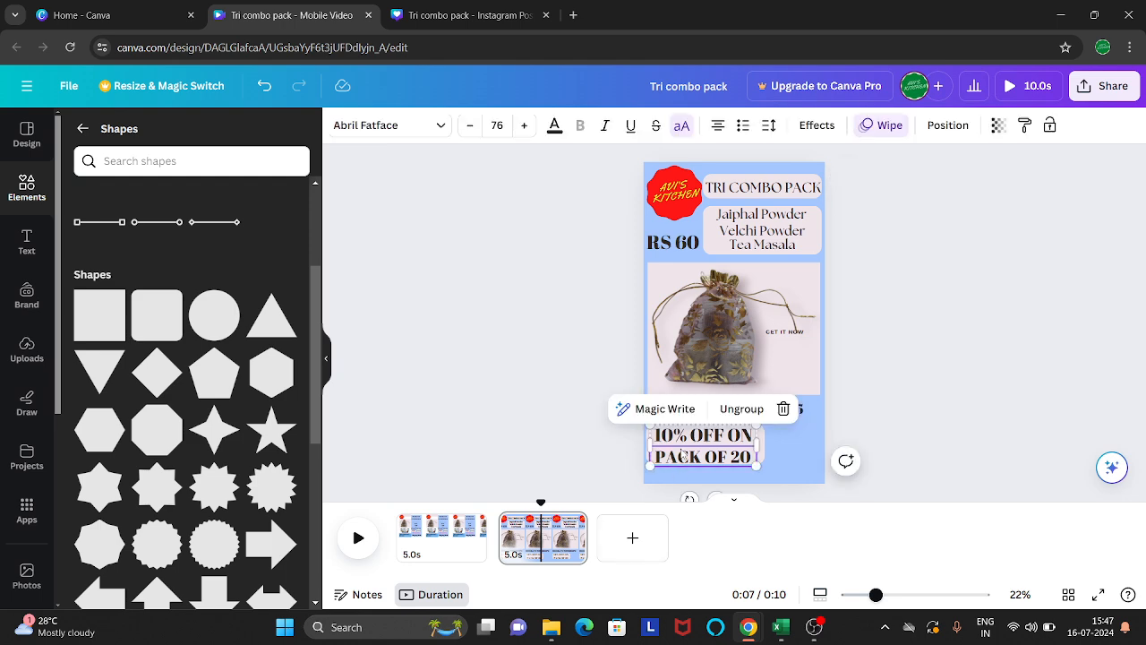
{"action": "left_click_drag", "start_coordinate": [681, 448], "coordinate": [660, 442]}
{"action": "left_click", "coordinate": [929, 383]}
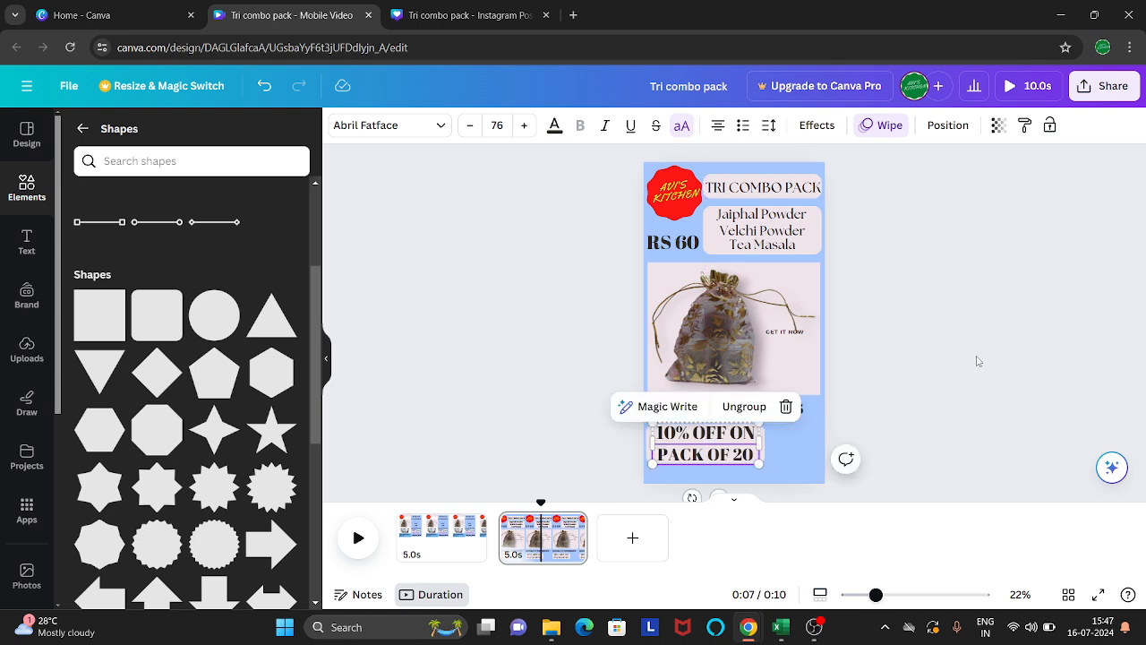
{"action": "left_click", "coordinate": [963, 362]}
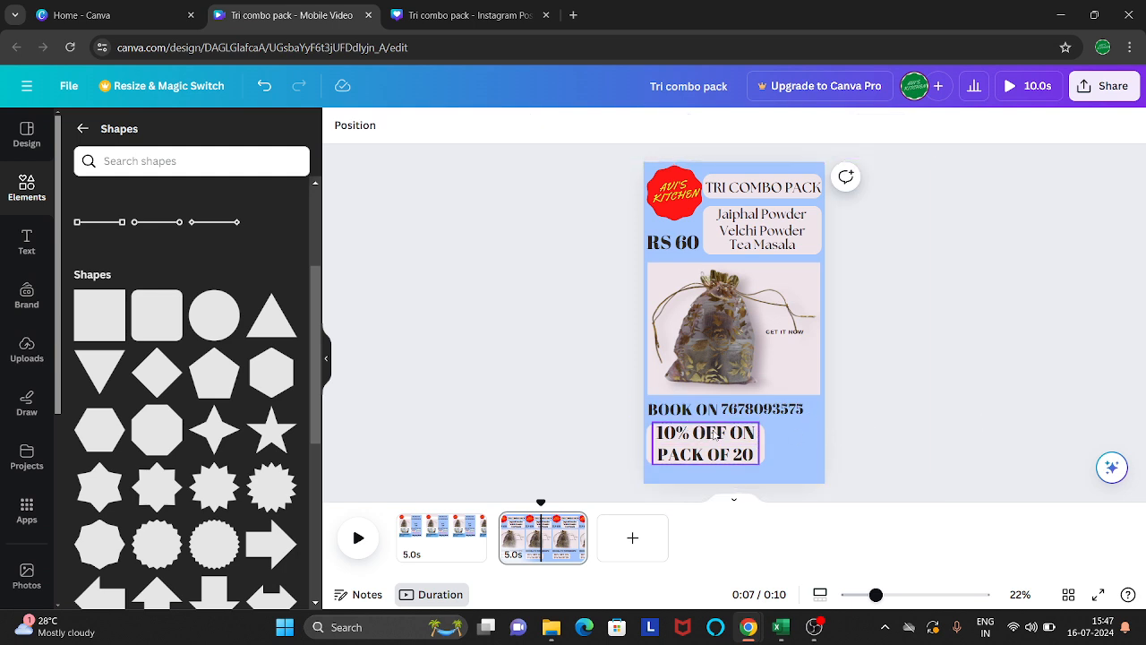
{"action": "left_click", "coordinate": [756, 436]}
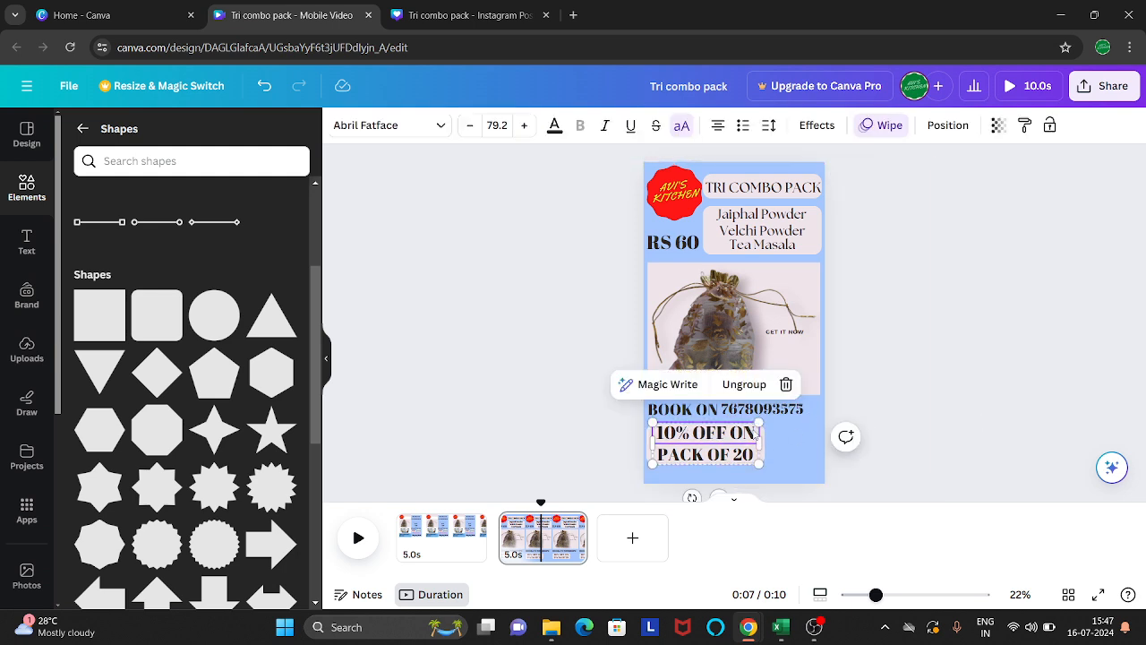
{"action": "left_click", "coordinate": [1012, 362]}
{"action": "left_click", "coordinate": [652, 440]}
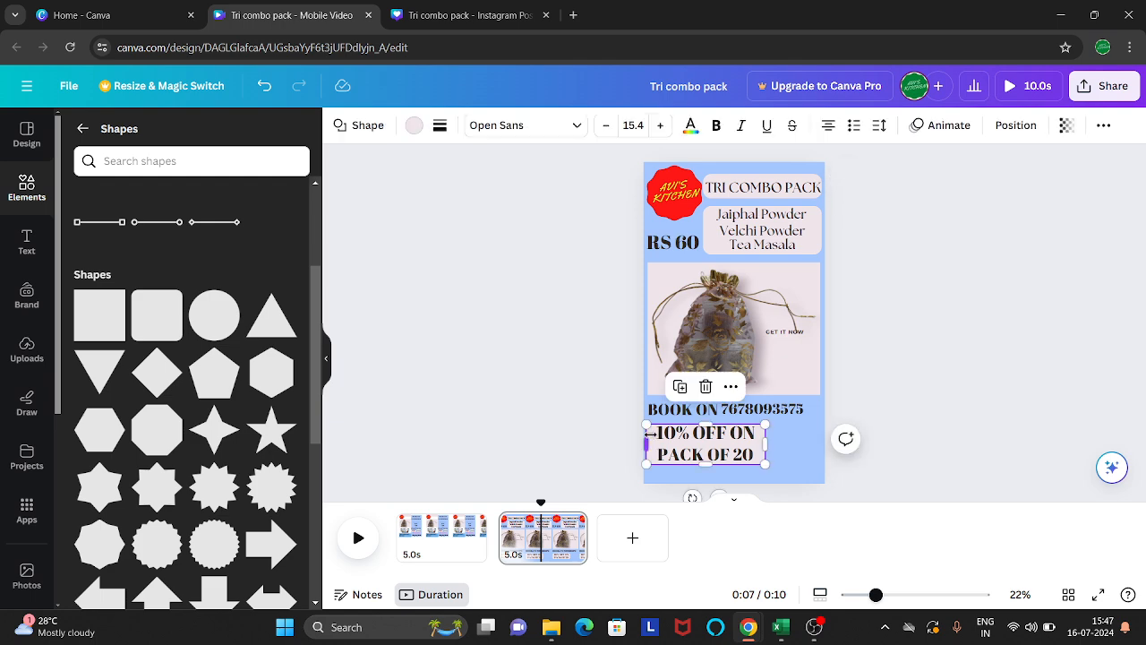
{"action": "left_click", "coordinate": [599, 405]}
{"action": "left_click", "coordinate": [681, 437]}
{"action": "left_click", "coordinate": [682, 437]}
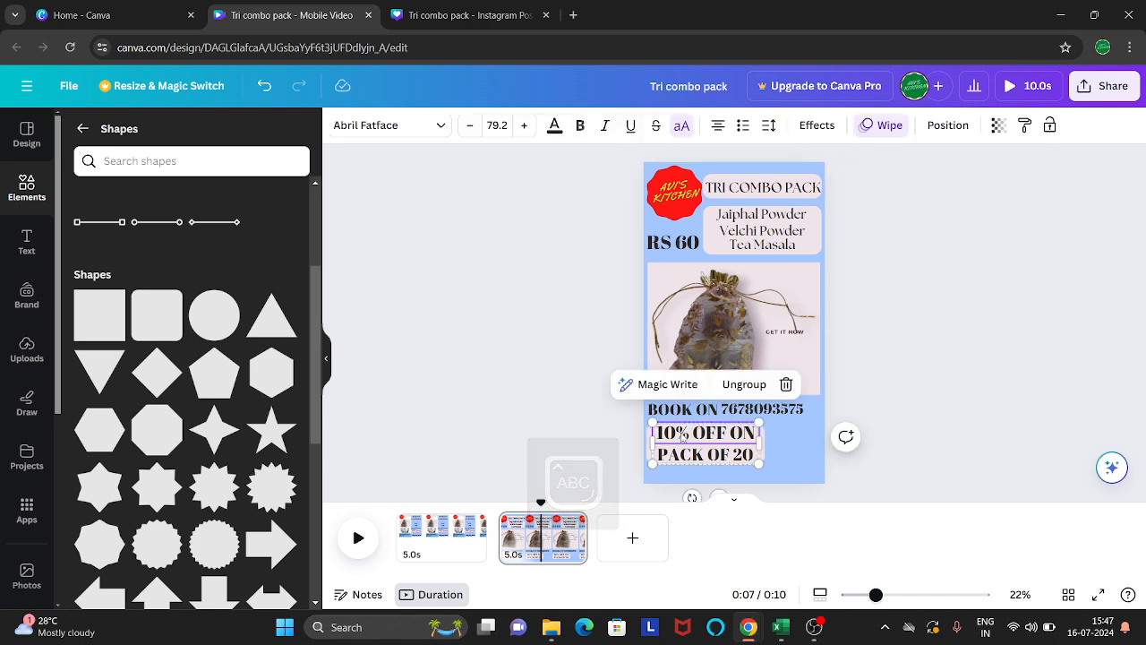
{"action": "left_click", "coordinate": [687, 458]}
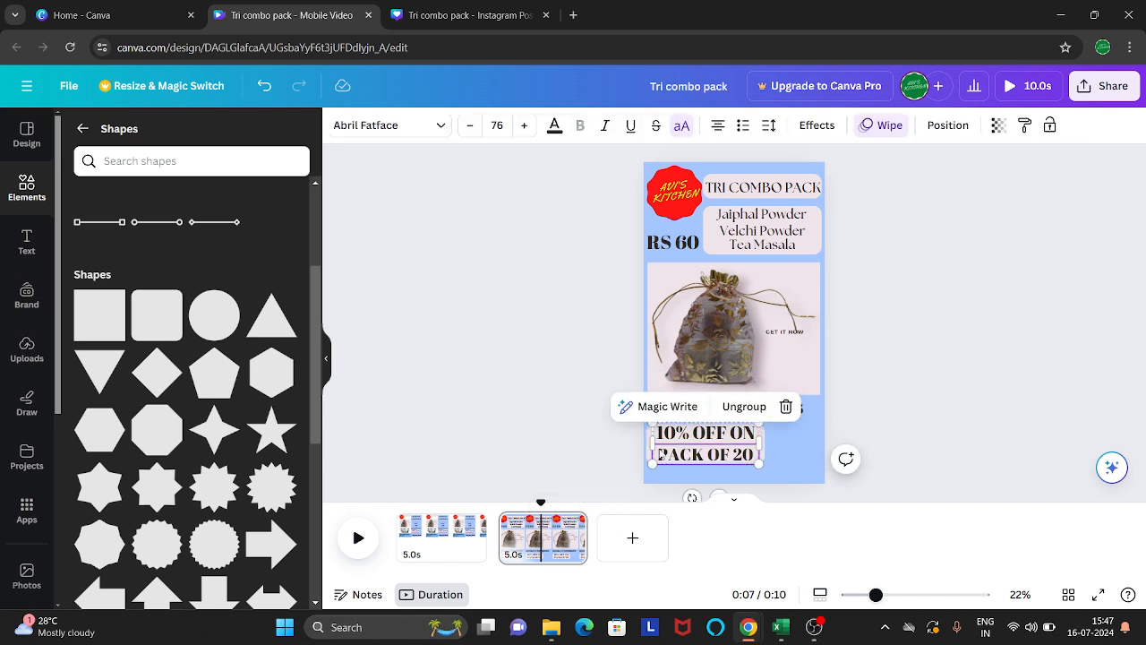
{"action": "left_click", "coordinate": [601, 444]}
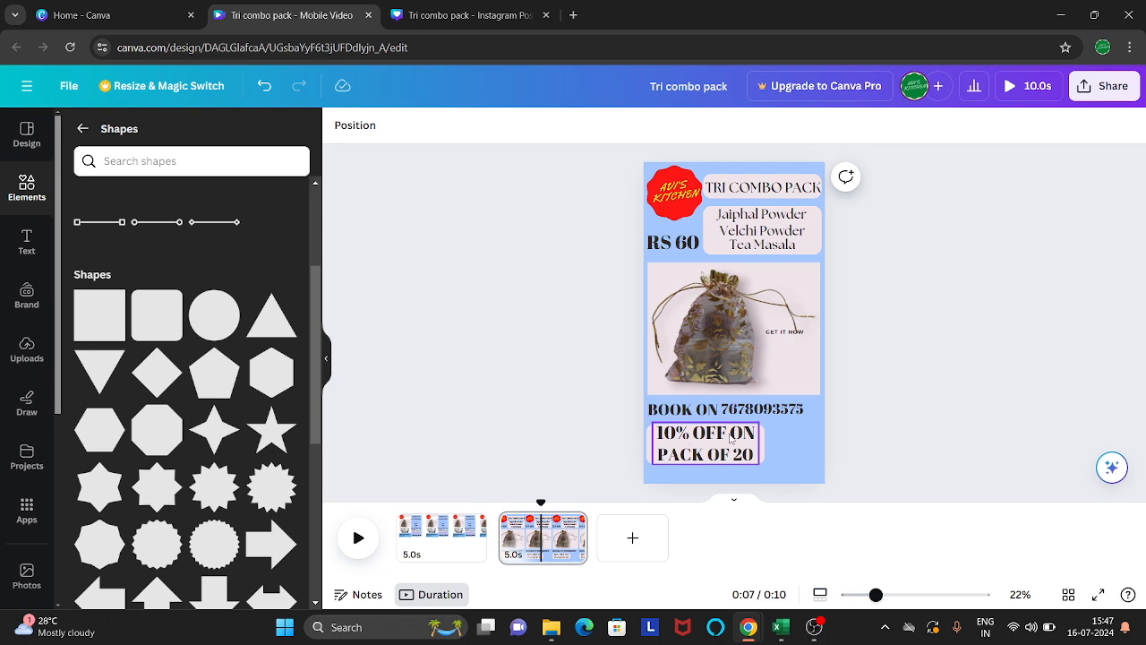
Group the pale box with the 10% OFF ON and PACK OF 20 text and nudge the group slightly.
{"action": "left_click_drag", "start_coordinate": [624, 421], "coordinate": [812, 470]}
{"action": "left_click", "coordinate": [1027, 433]}
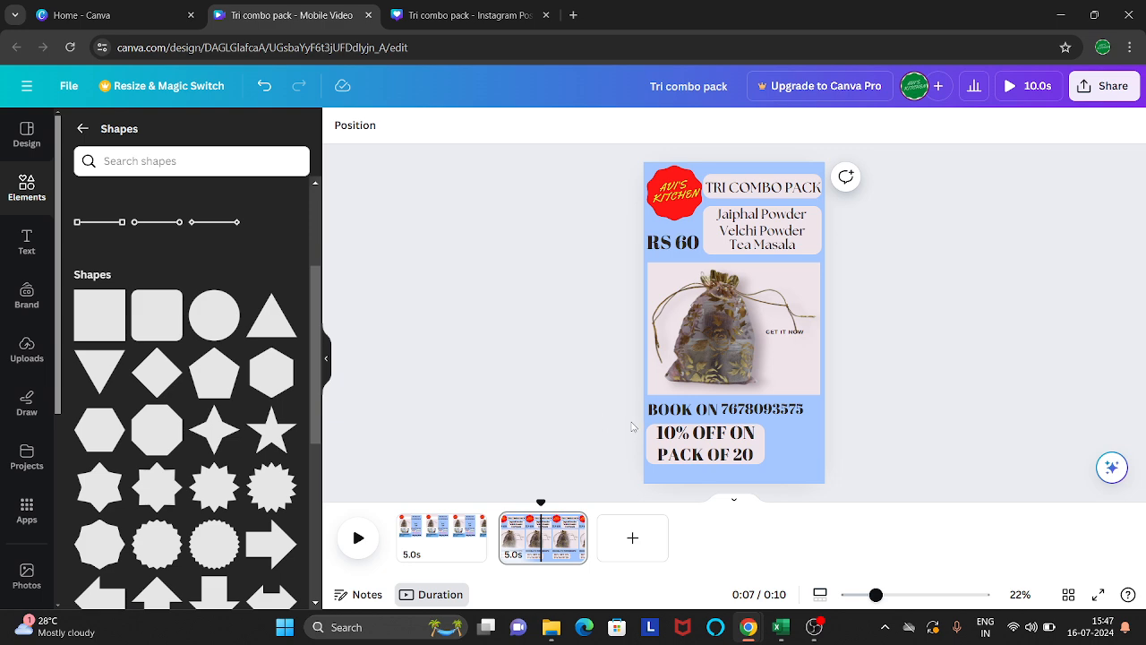
{"action": "left_click_drag", "start_coordinate": [630, 421], "coordinate": [769, 473]}
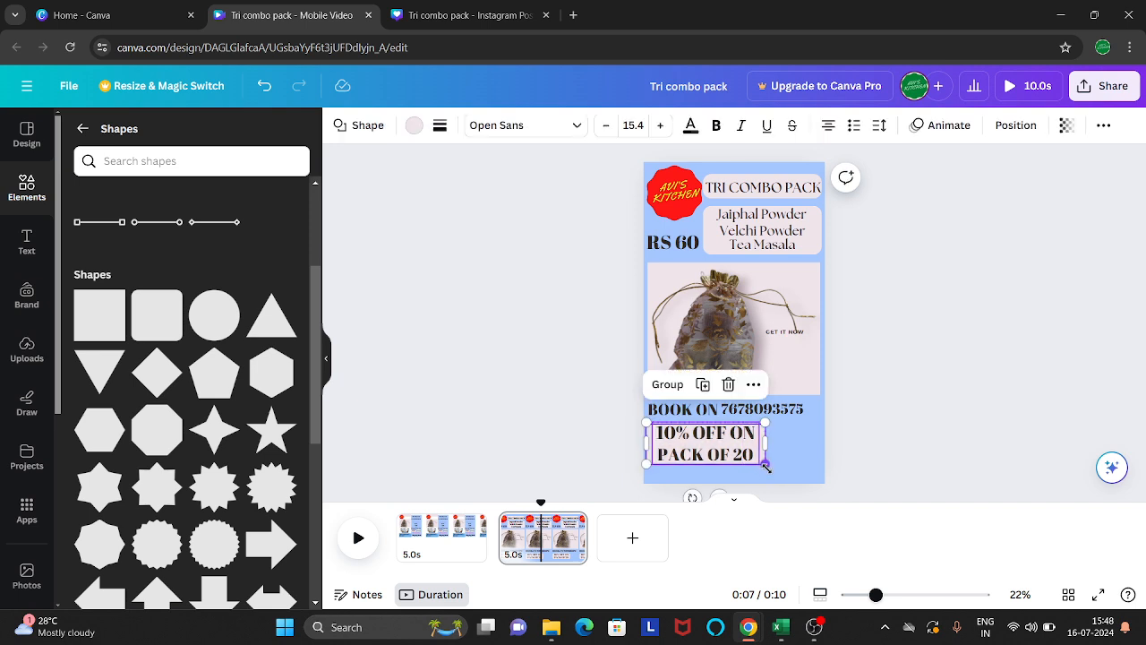
{"action": "left_click", "coordinate": [682, 393]}
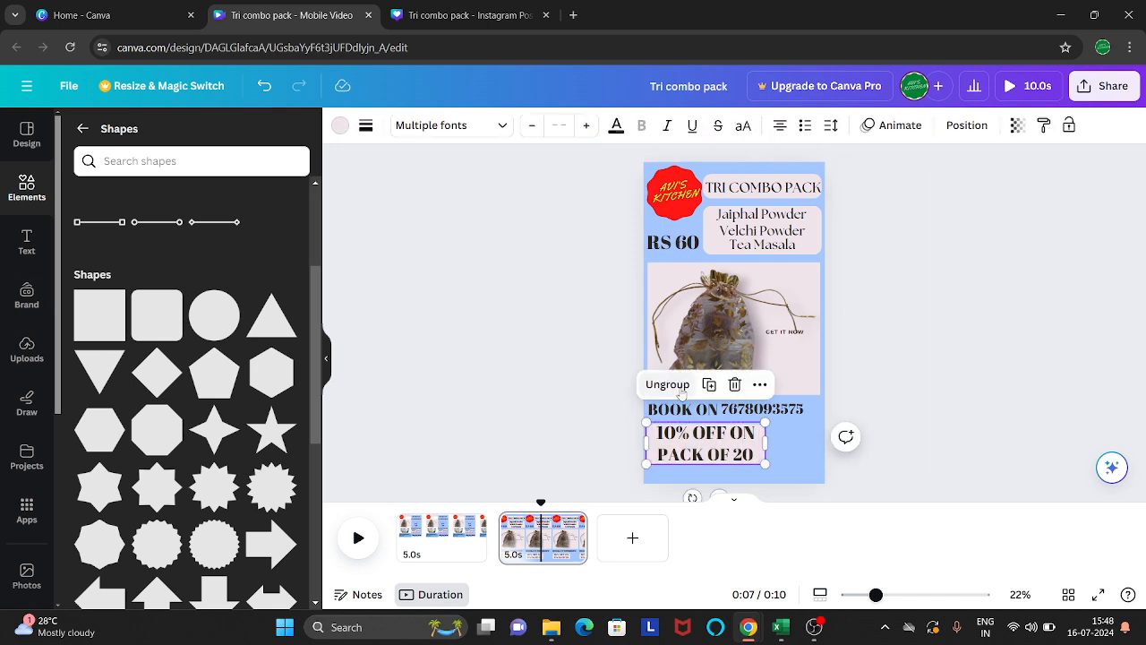
{"action": "left_click", "coordinate": [1022, 398]}
{"action": "mouse_move", "coordinate": [722, 450]}
{"action": "left_mouse_down"}
{"action": "mouse_move", "coordinate": [710, 442]}
{"action": "mouse_move", "coordinate": [722, 445]}
{"action": "left_mouse_up"}
{"action": "scroll", "coordinate": [966, 382], "scroll_direction": "down", "scroll_amount": 1}
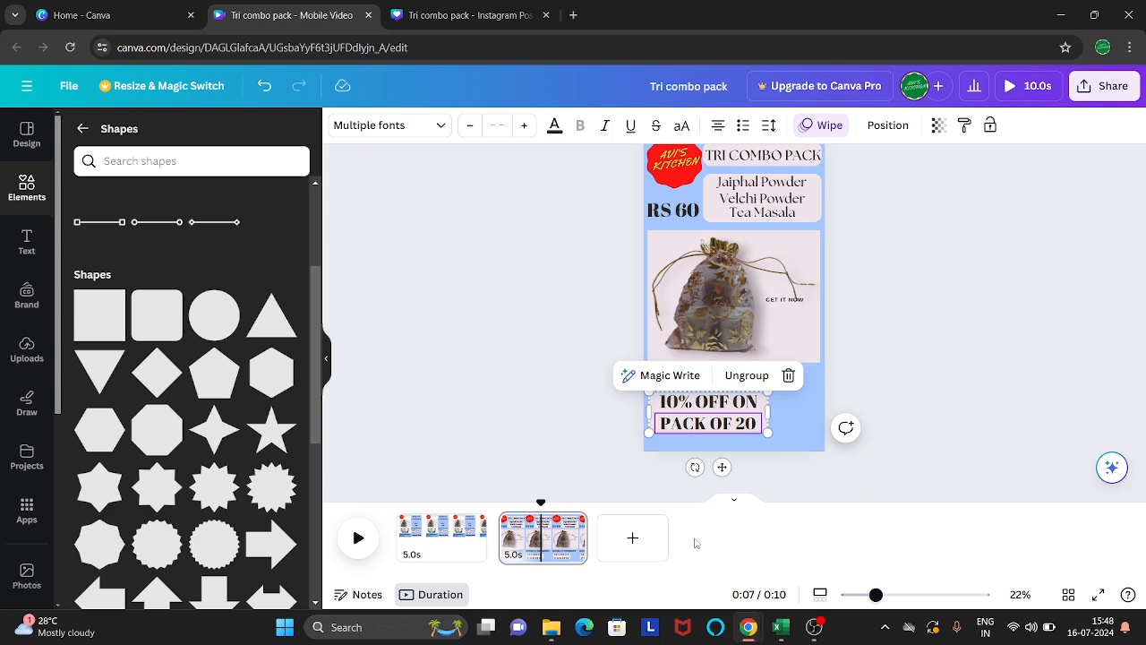
Examine the 1200 and 1080 prices, BOOK NOW!! and Shipping Extra elements on page 1.
{"action": "left_click", "coordinate": [459, 532]}
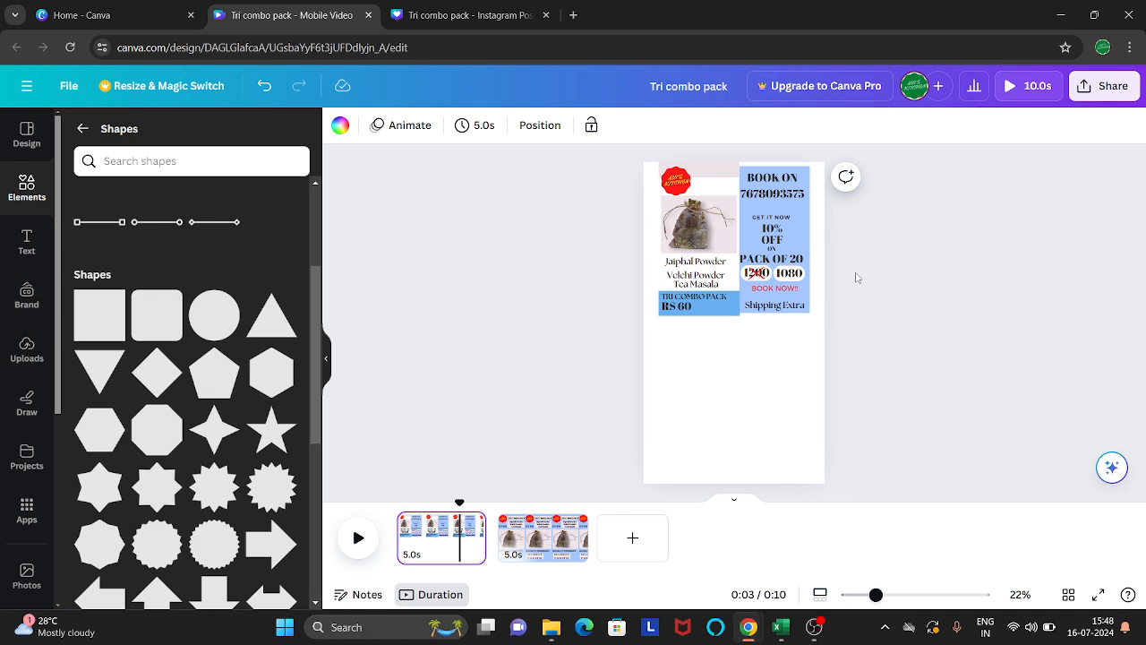
{"action": "left_click", "coordinate": [756, 277]}
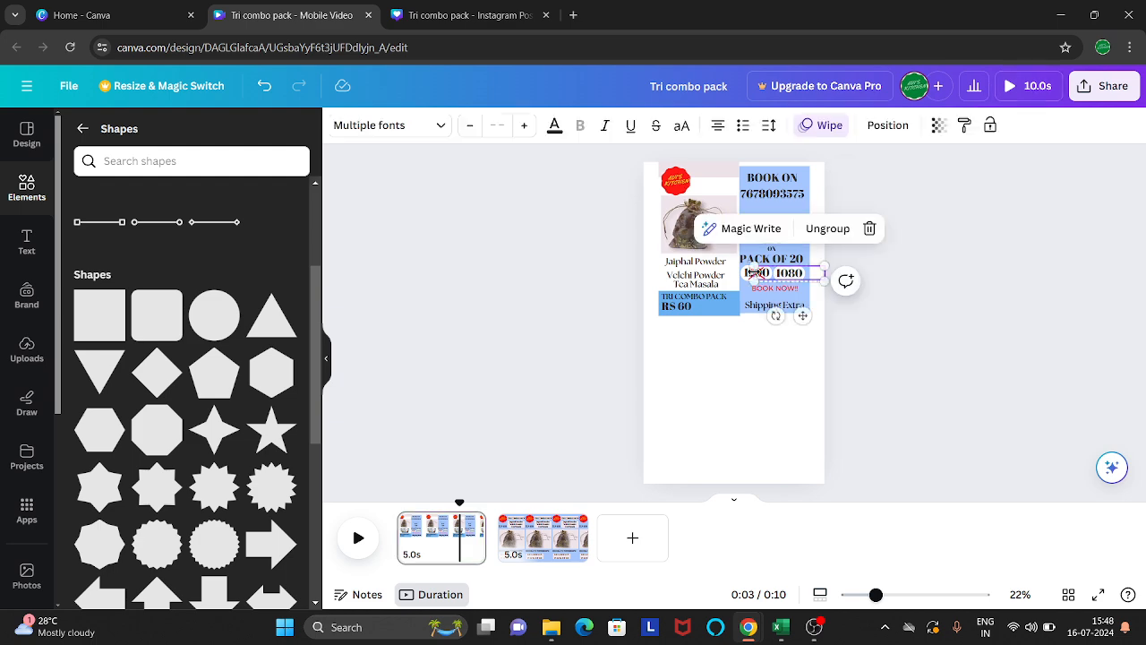
{"action": "left_click", "coordinate": [978, 284]}
{"action": "left_click", "coordinate": [779, 279]}
{"action": "left_click", "coordinate": [751, 279]}
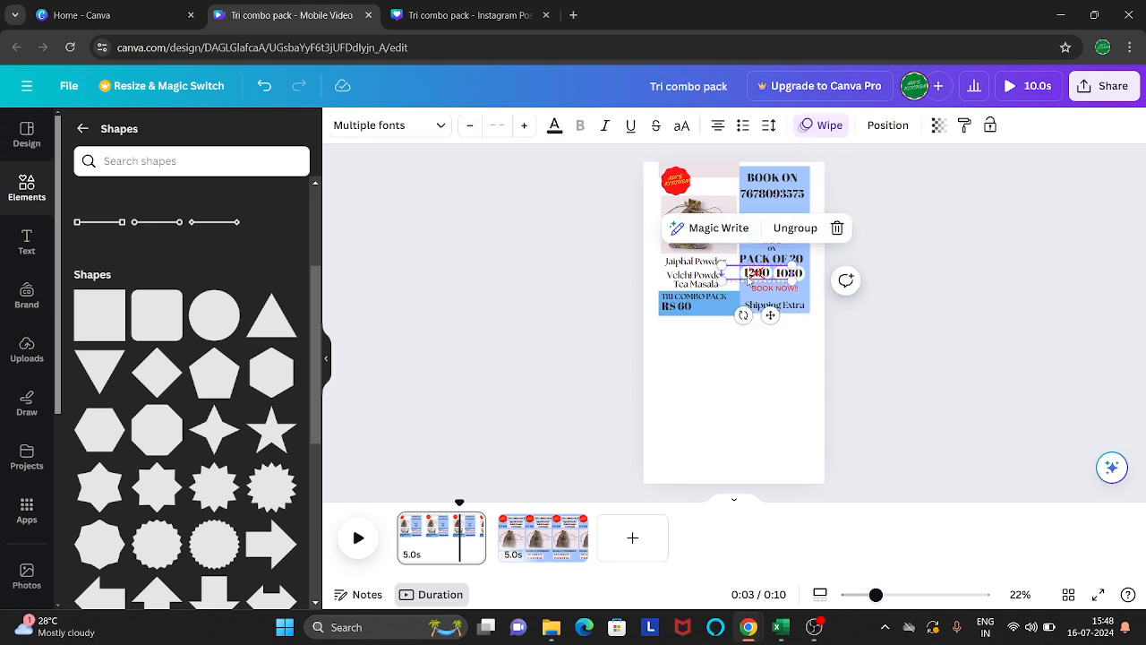
{"action": "left_click", "coordinate": [758, 289]}
{"action": "left_click", "coordinate": [760, 306]}
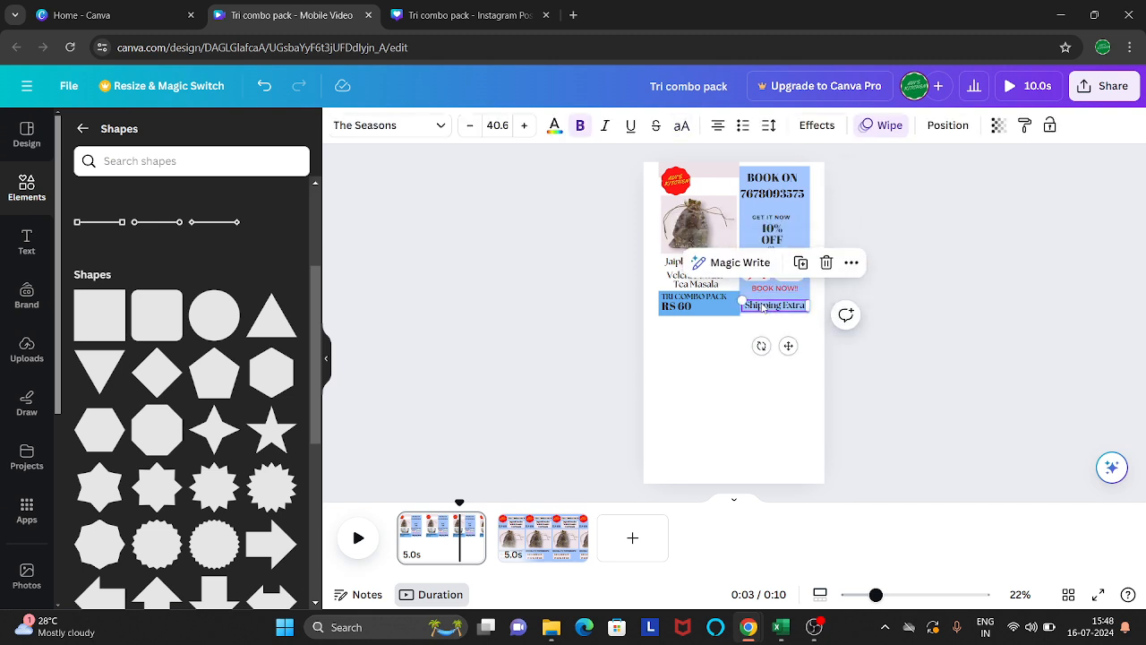
{"action": "left_click", "coordinate": [963, 321]}
{"action": "left_click", "coordinate": [778, 291]}
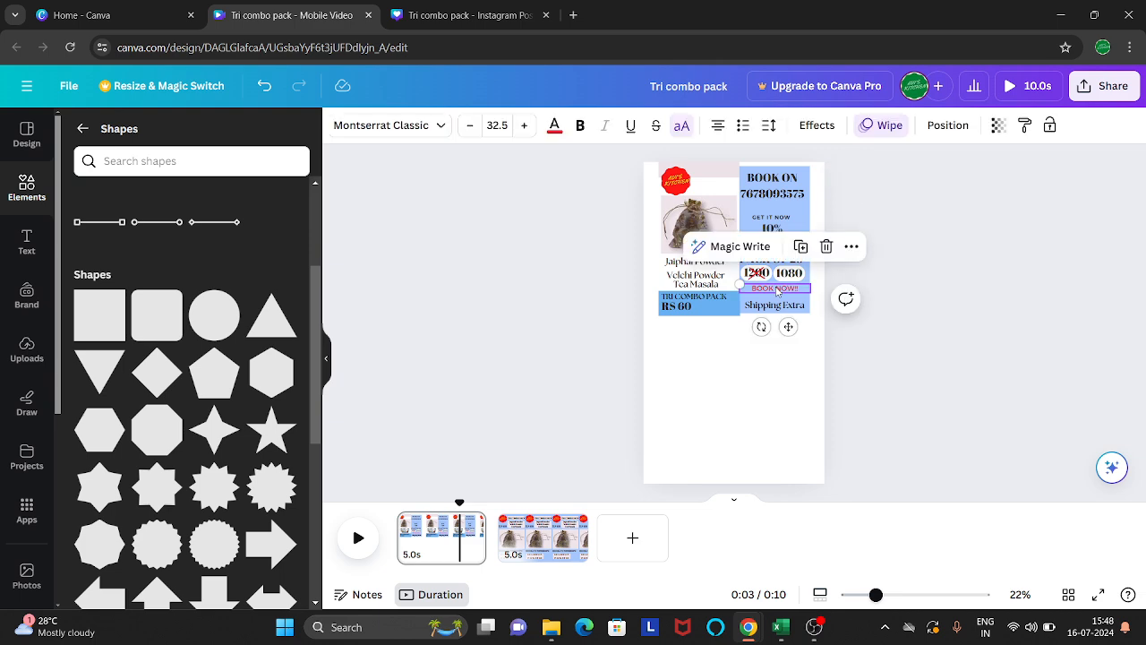
{"action": "left_click", "coordinate": [839, 287]}
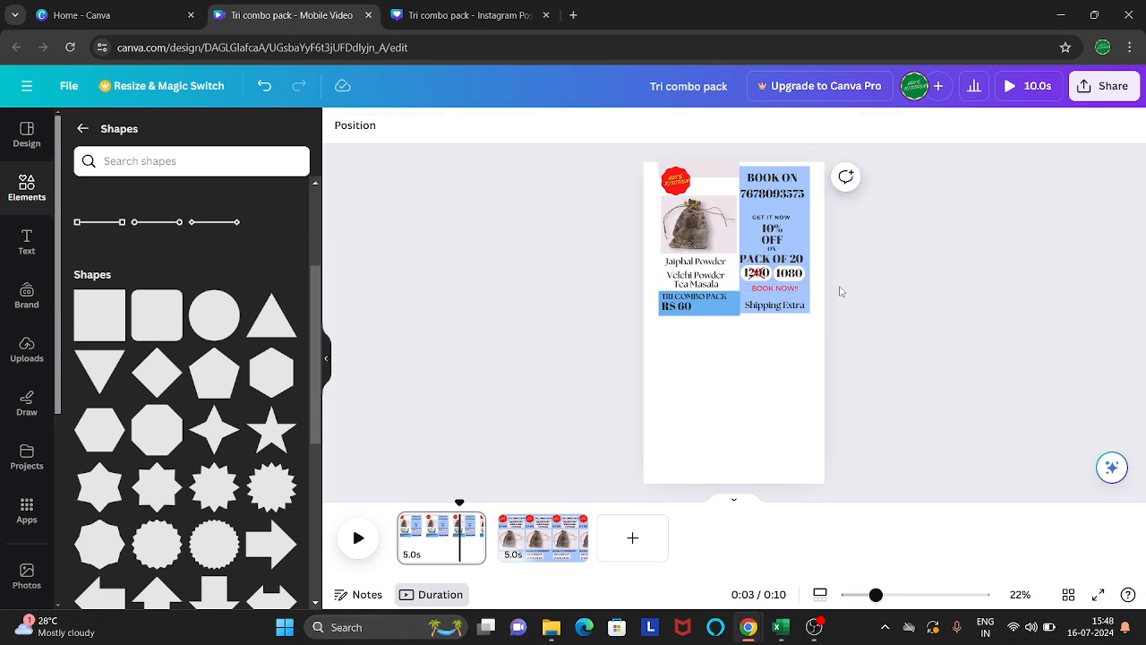
Copy the crossed-out 1200 price onto page 2, enlarge it and place it beside the discount text box.
{"action": "left_click", "coordinate": [754, 275]}
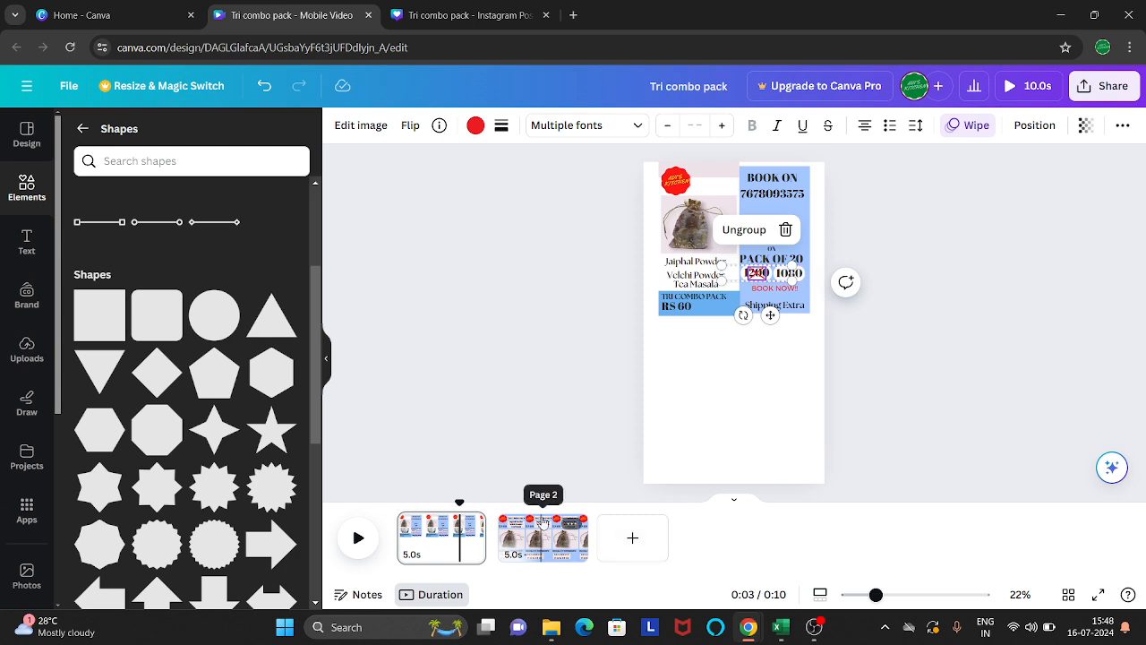
{"action": "left_click", "coordinate": [540, 536]}
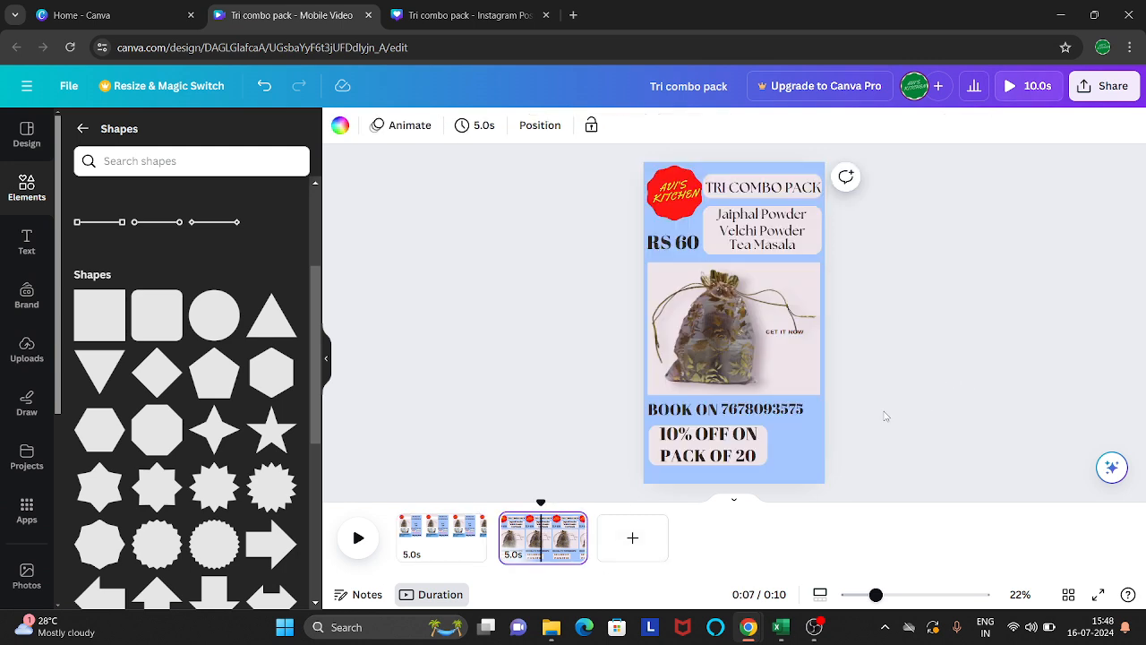
{"action": "left_click", "coordinate": [759, 278]}
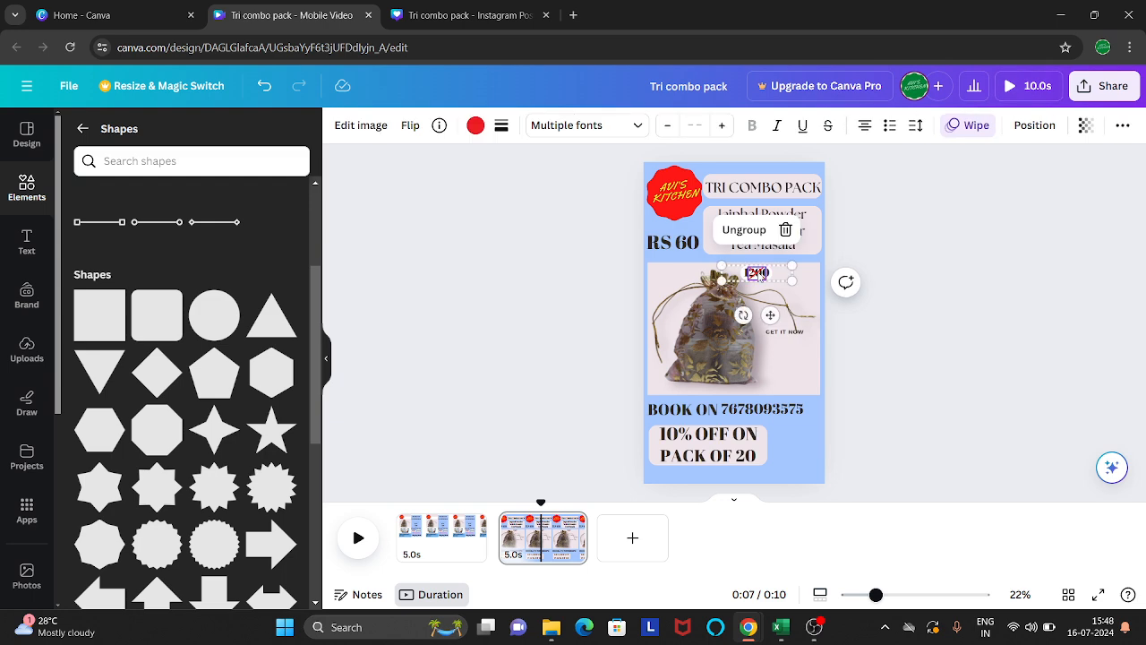
{"action": "left_click_drag", "start_coordinate": [759, 278], "coordinate": [716, 450]}
{"action": "left_click", "coordinate": [1099, 379]}
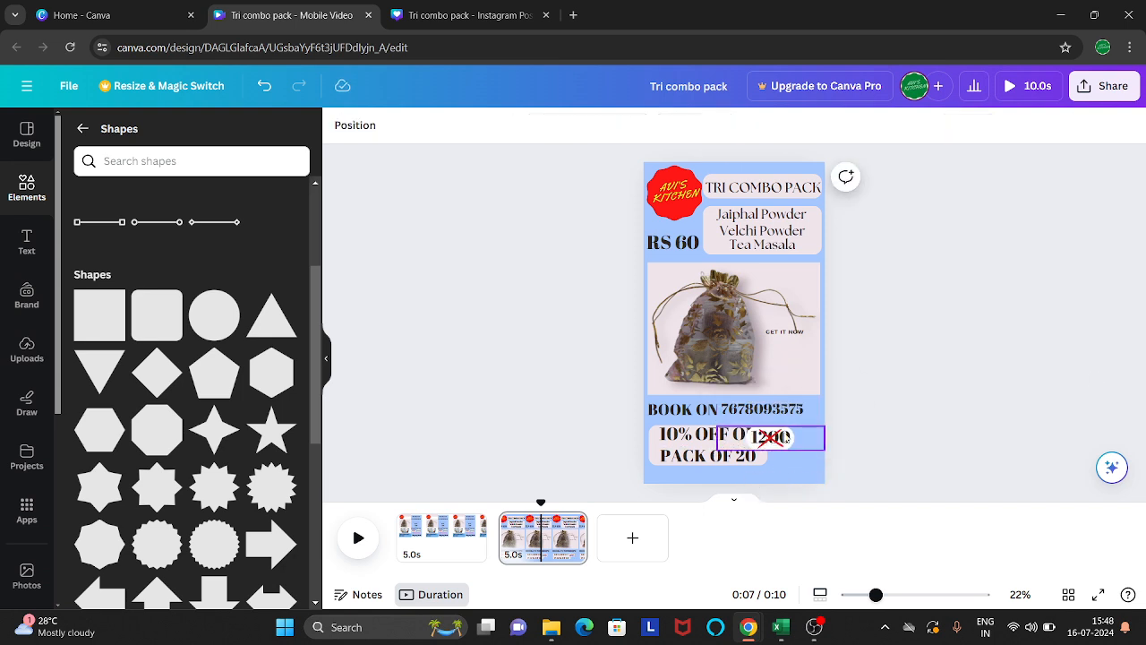
{"action": "left_click_drag", "start_coordinate": [787, 438], "coordinate": [809, 434]}
{"action": "left_click", "coordinate": [1046, 400]}
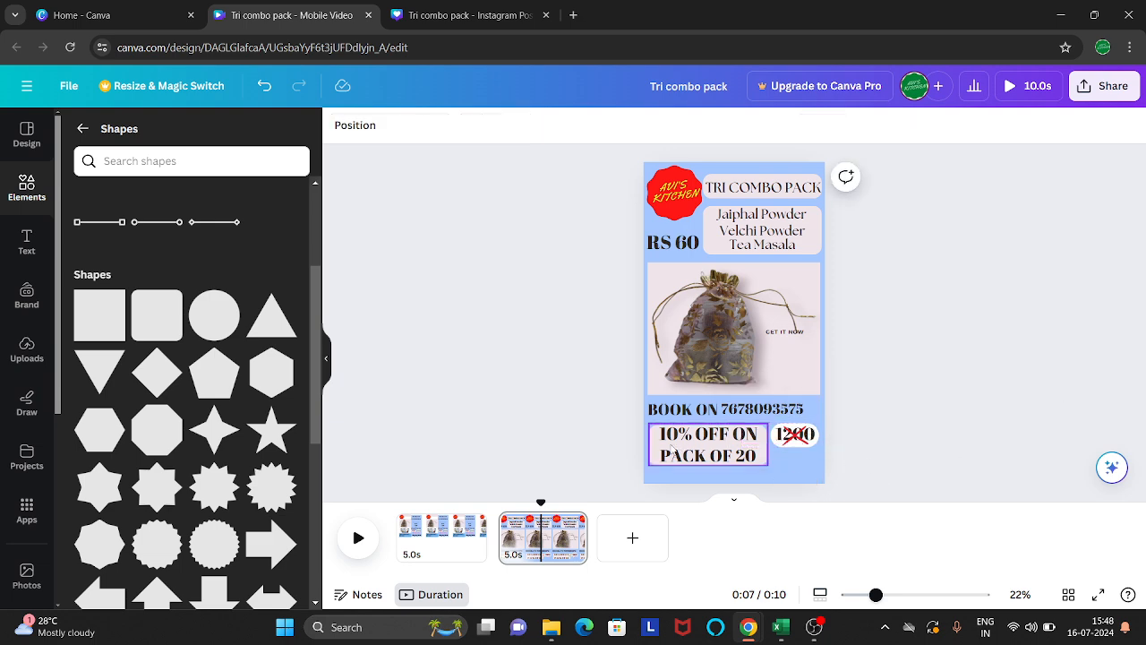
Copy the 1080 price from page 1 onto page 2, enlarge it and place it directly below the crossed-out 1200.
{"action": "left_click", "coordinate": [434, 548]}
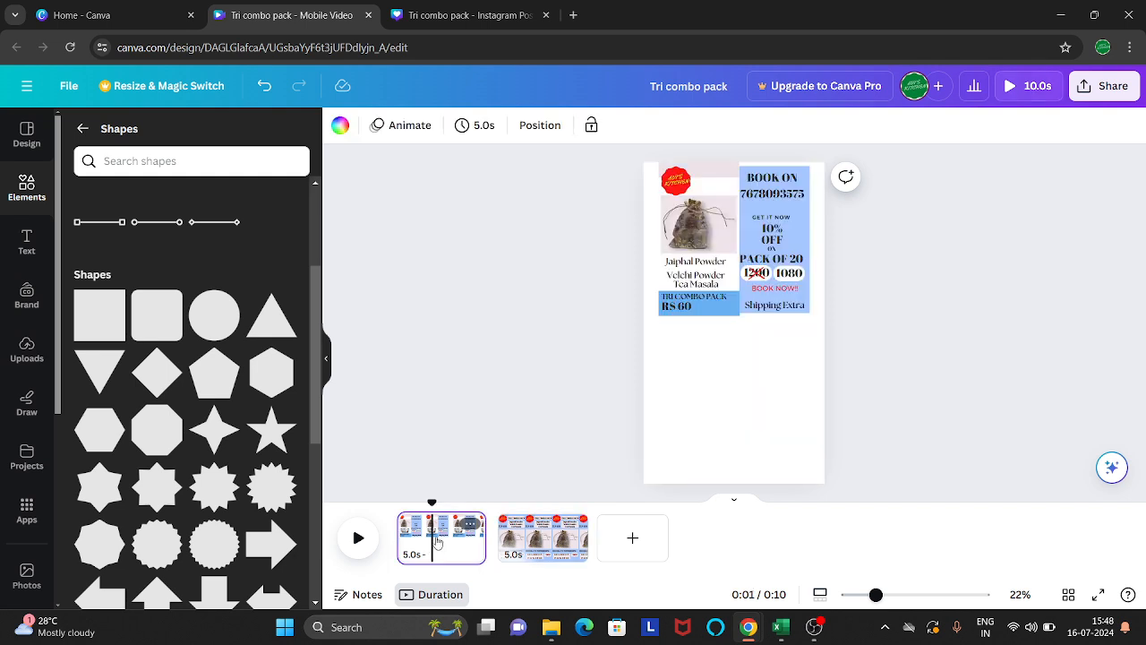
{"action": "left_click", "coordinate": [787, 280]}
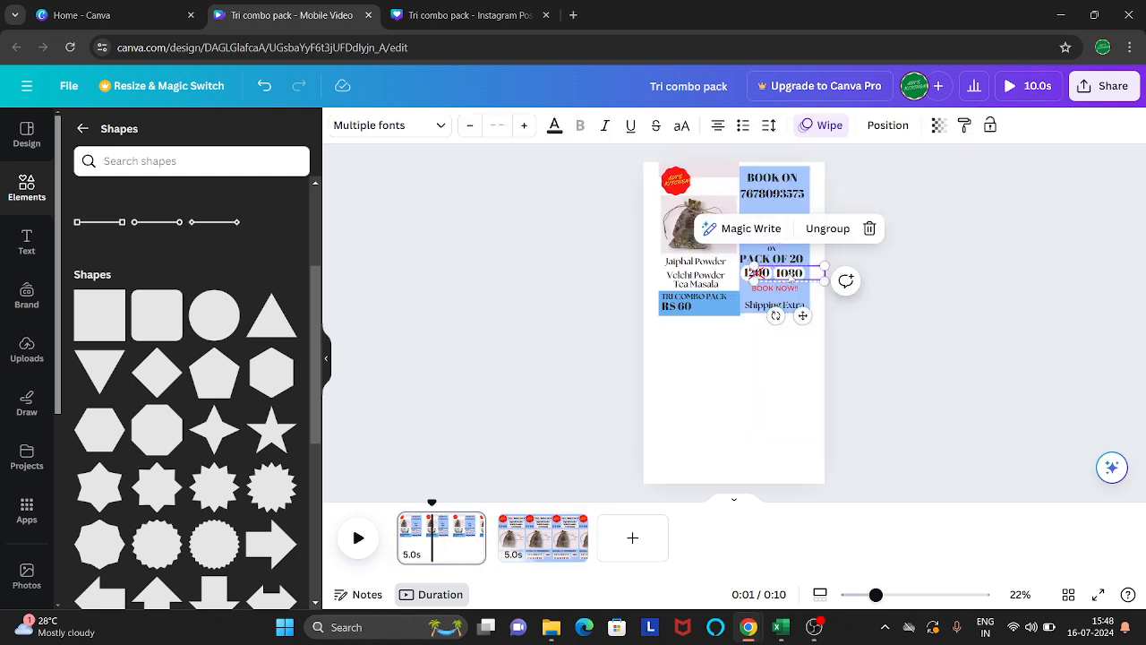
{"action": "left_click", "coordinate": [528, 539]}
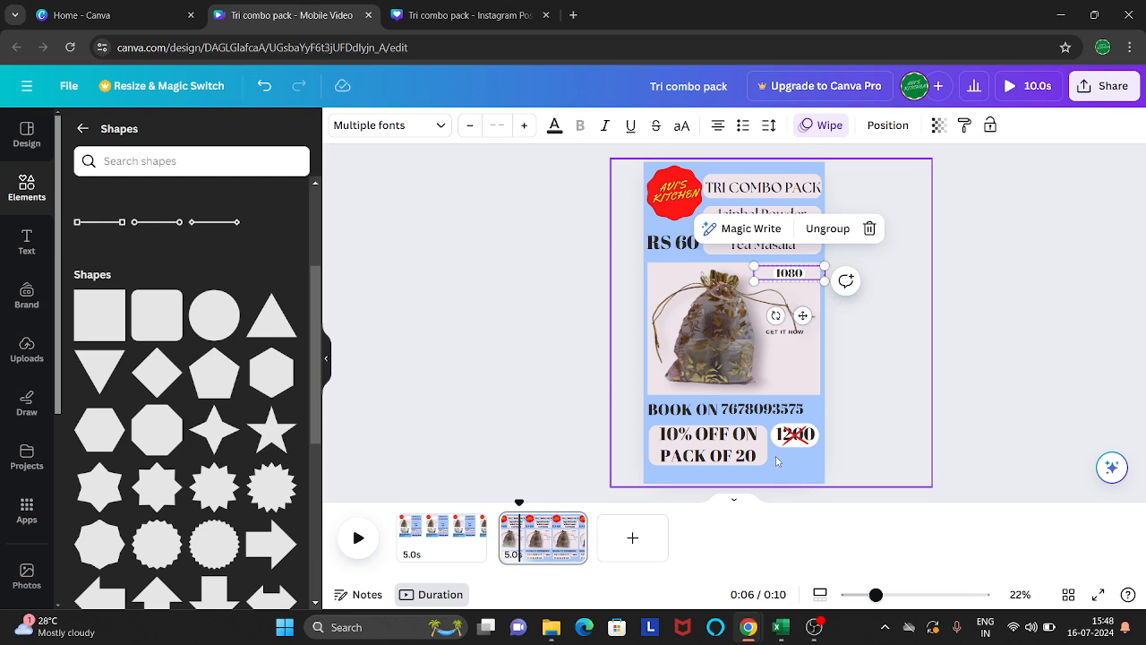
{"action": "left_click_drag", "start_coordinate": [795, 274], "coordinate": [719, 445]}
{"action": "left_click", "coordinate": [1025, 417]}
{"action": "left_click_drag", "start_coordinate": [785, 458], "coordinate": [804, 465]}
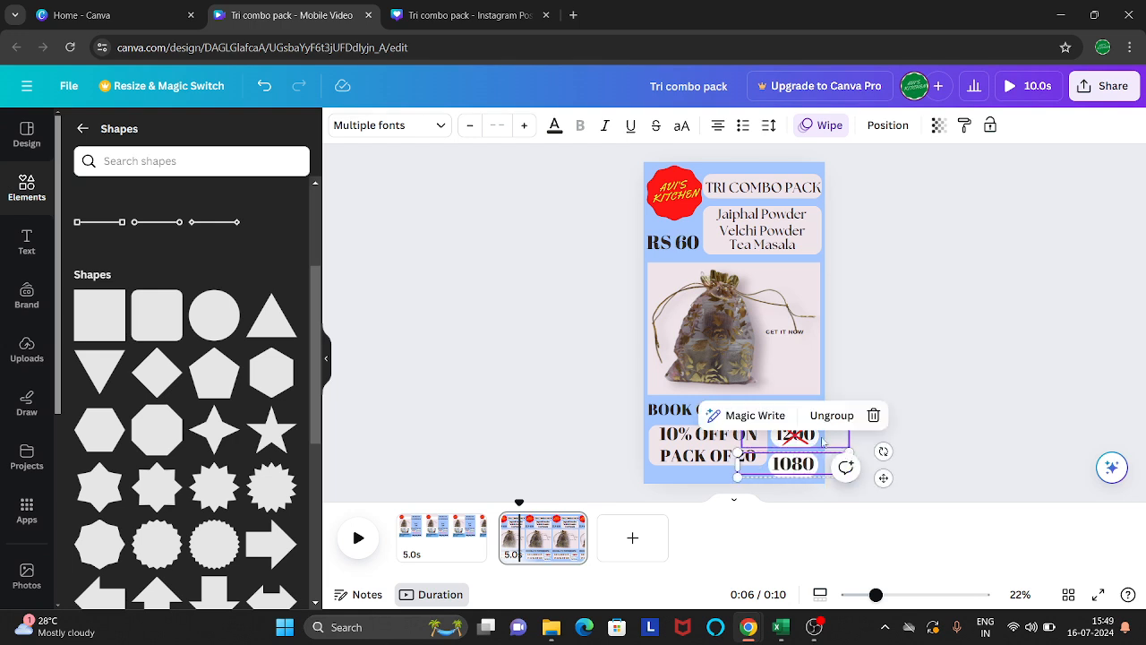
Move the crossed-out 1200 price slightly up and make it a little smaller.
{"action": "left_click", "coordinate": [814, 441]}
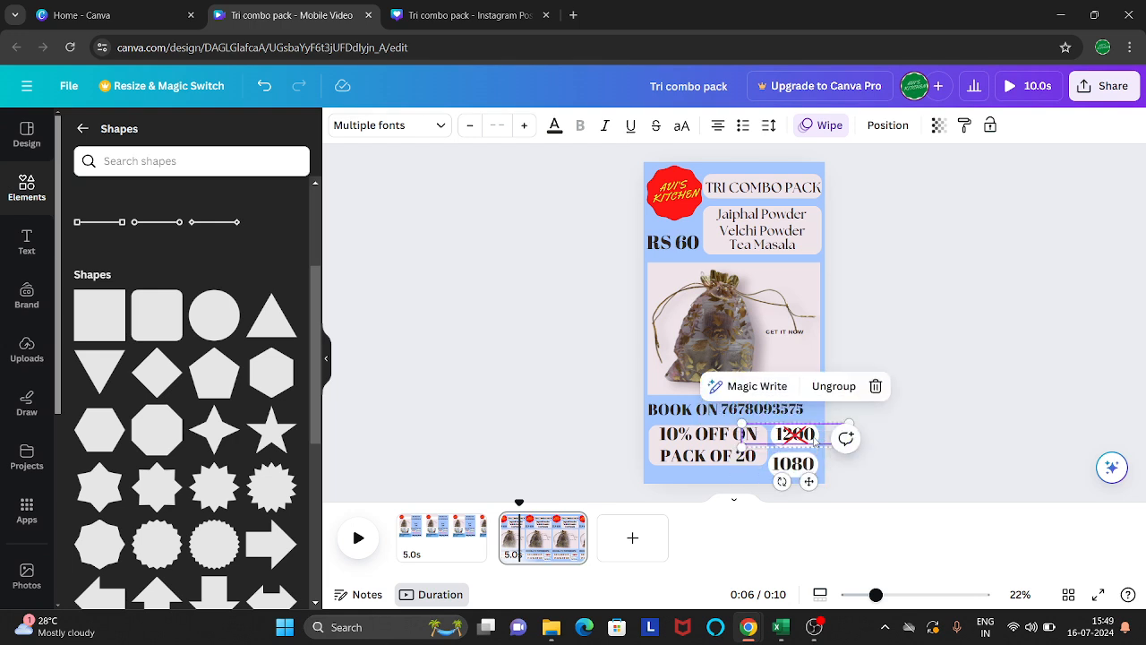
{"action": "left_click", "coordinate": [741, 468]}
{"action": "left_click", "coordinate": [710, 461]}
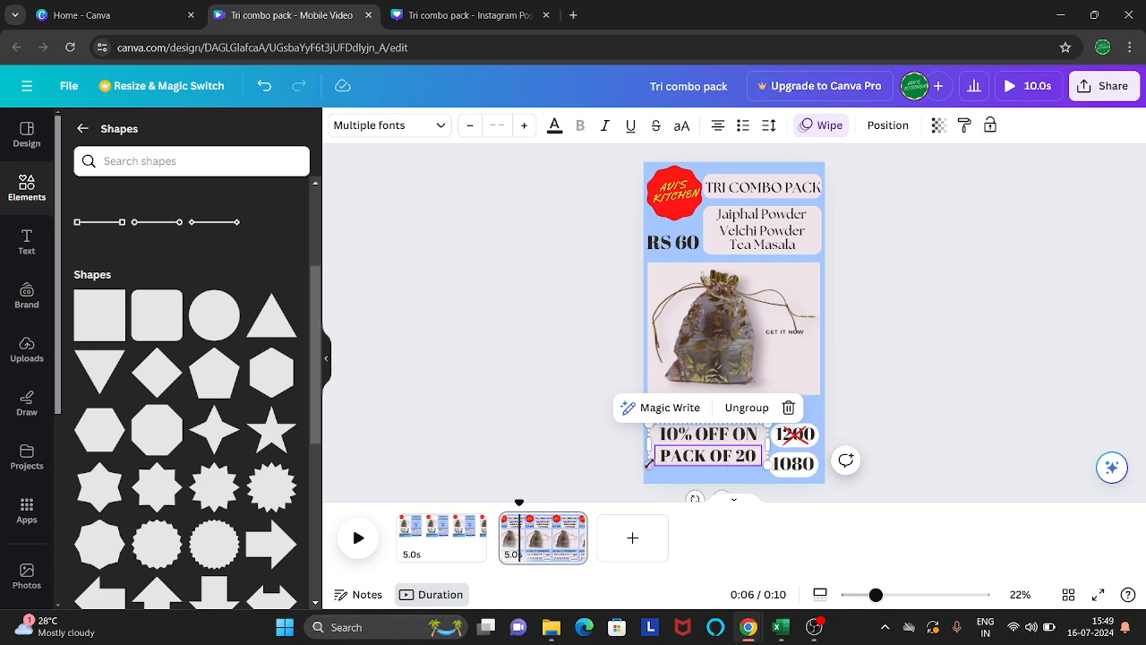
{"action": "left_click", "coordinate": [955, 438]}
{"action": "left_click", "coordinate": [784, 438]}
{"action": "left_click_drag", "start_coordinate": [783, 439], "coordinate": [782, 434]}
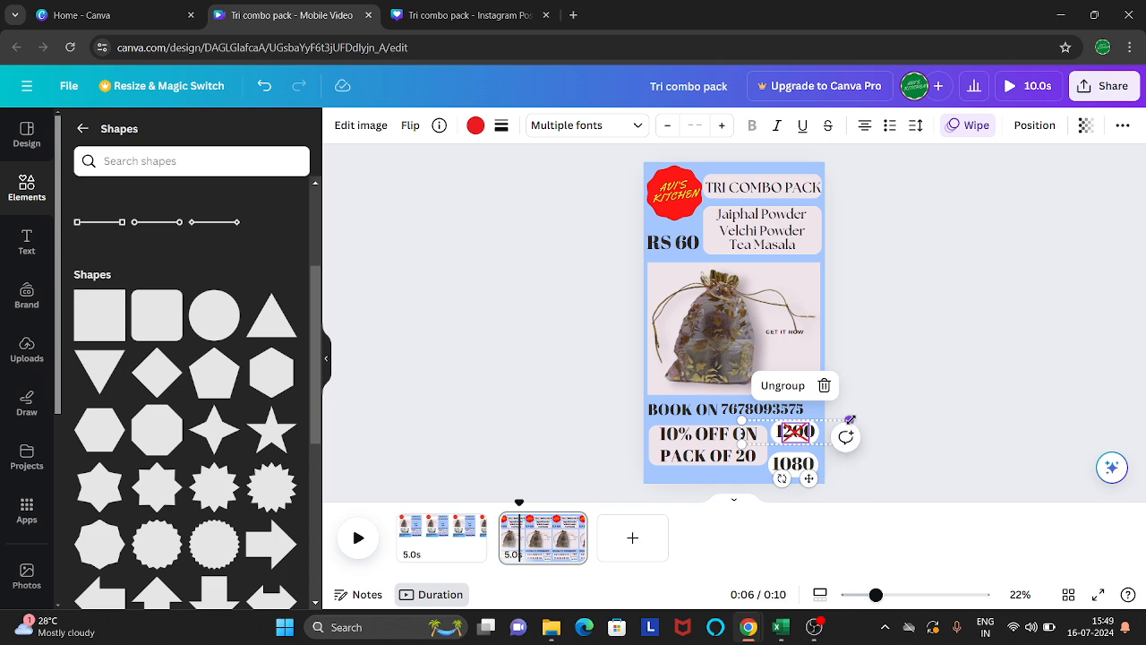
{"action": "left_click_drag", "start_coordinate": [850, 419], "coordinate": [842, 421]}
{"action": "left_click", "coordinate": [946, 400]}
{"action": "left_click", "coordinate": [791, 433]}
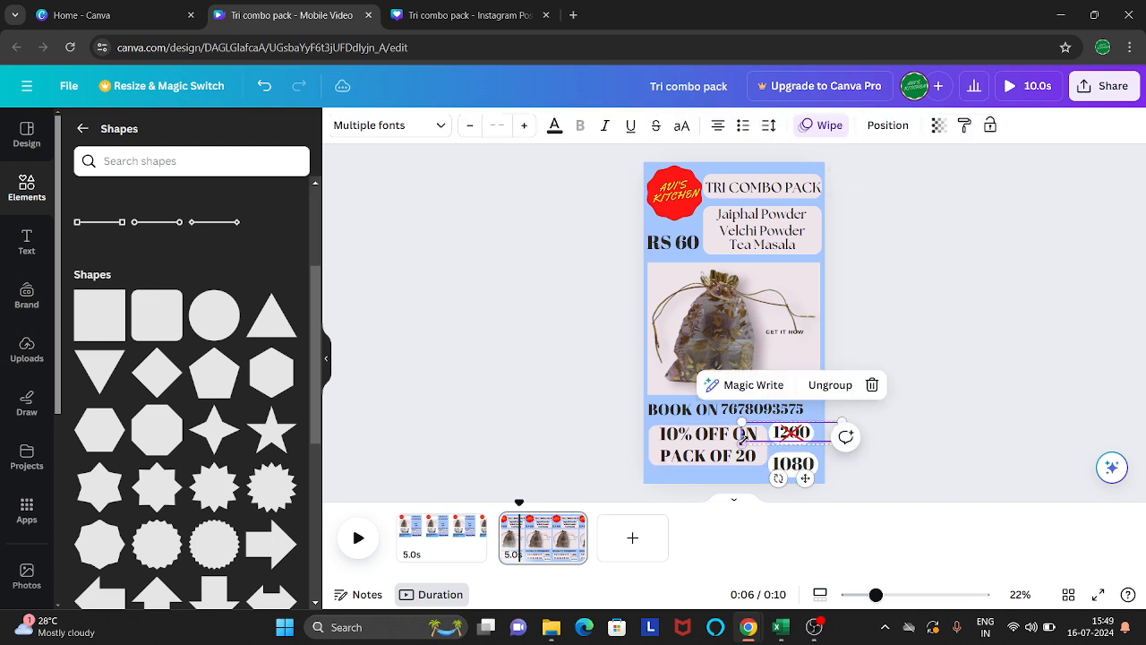
{"action": "left_click_drag", "start_coordinate": [744, 440], "coordinate": [842, 421]}
{"action": "left_click", "coordinate": [998, 409]}
Ungroup the crossed-out 1200 price and move its red cross and number off the white box onto the product photo.
{"action": "left_click", "coordinate": [791, 433]}
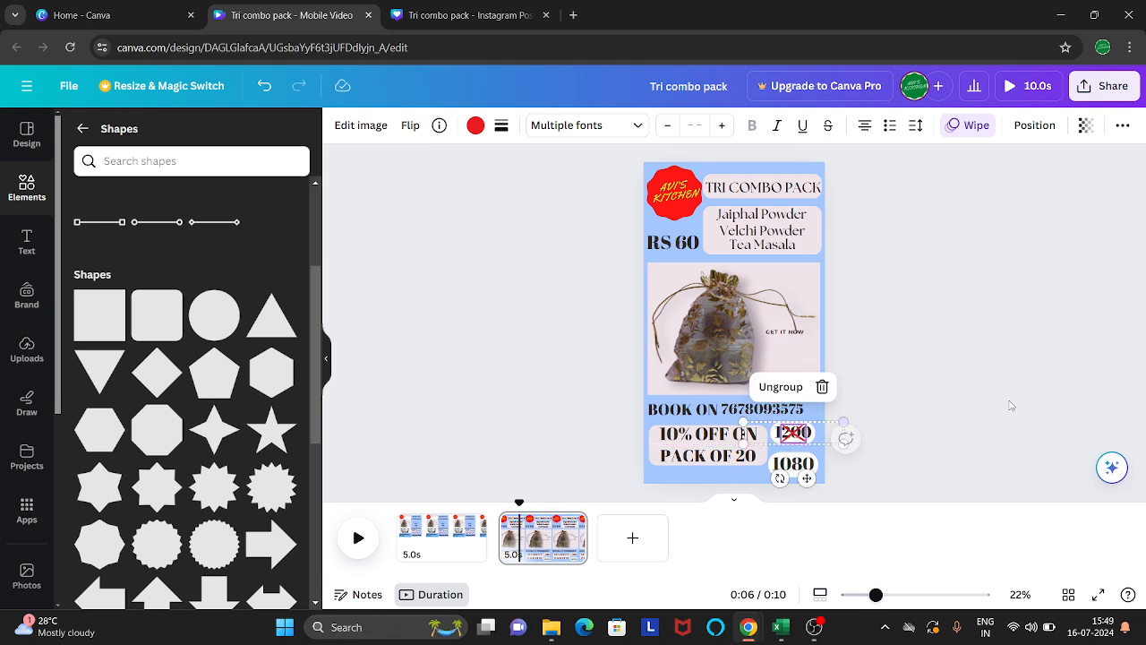
{"action": "left_click", "coordinate": [1010, 405]}
{"action": "left_click", "coordinate": [791, 433]}
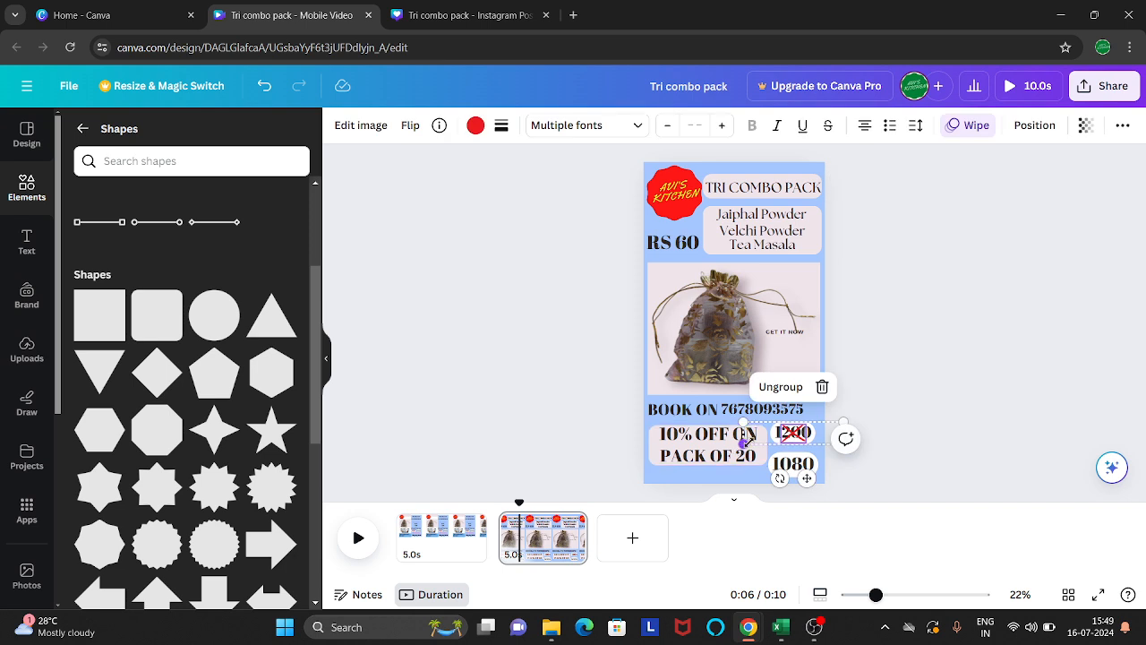
{"action": "left_click", "coordinate": [812, 435]}
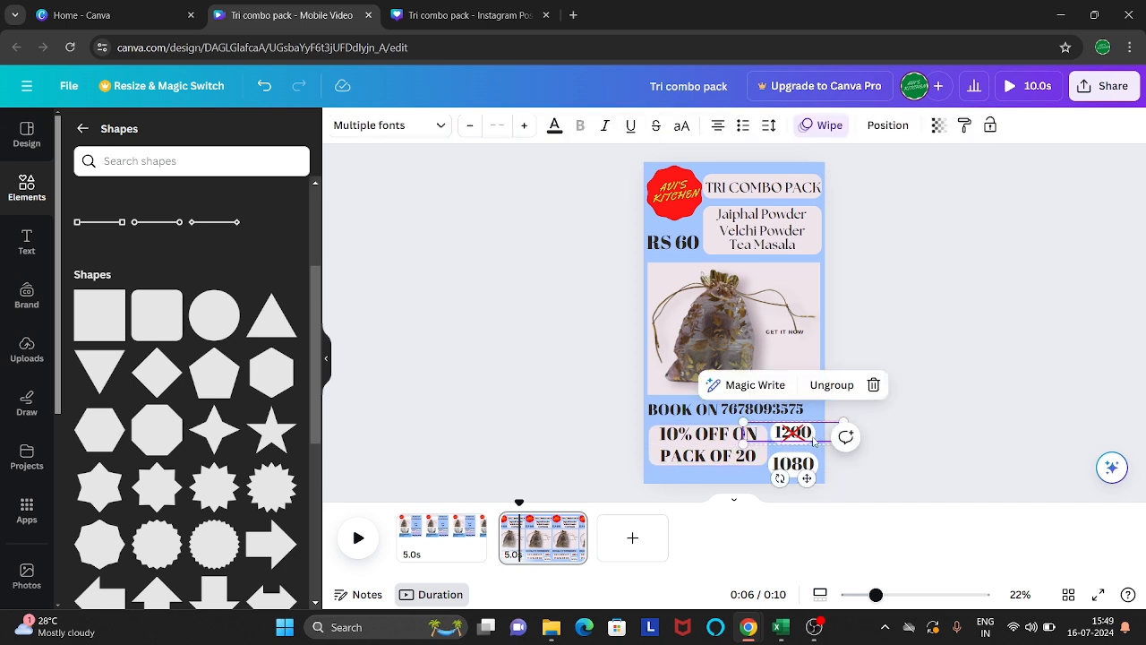
{"action": "left_click", "coordinate": [744, 441]}
{"action": "left_click_drag", "start_coordinate": [743, 442], "coordinate": [742, 442]}
{"action": "left_click", "coordinate": [743, 421]}
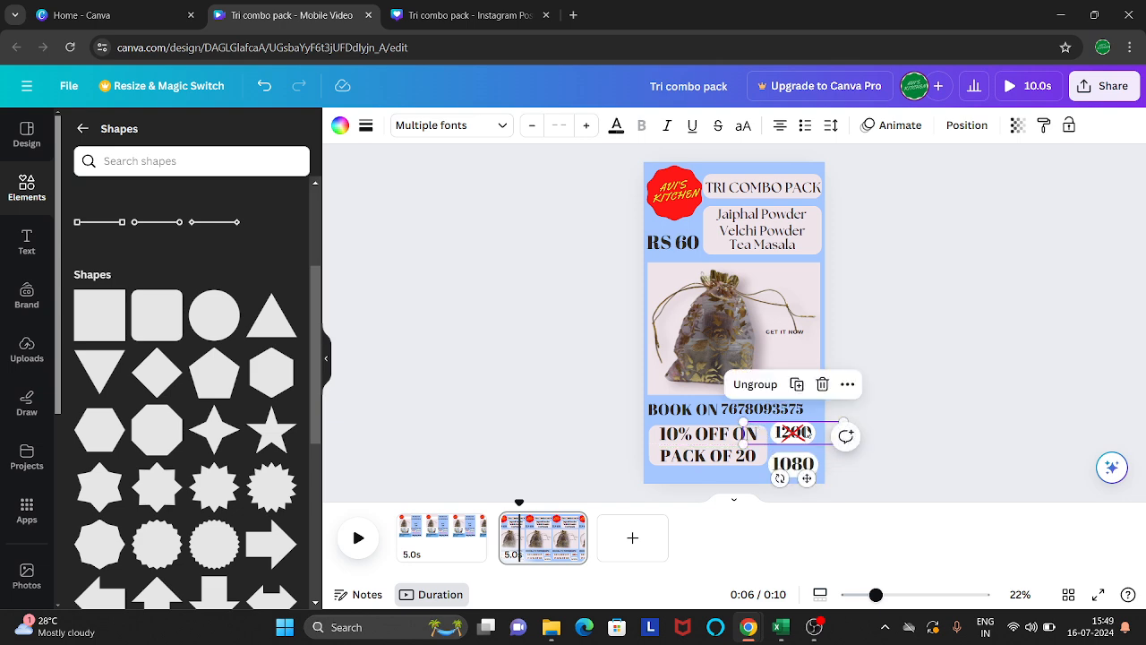
{"action": "left_click", "coordinate": [755, 385]}
{"action": "left_click", "coordinate": [787, 431]}
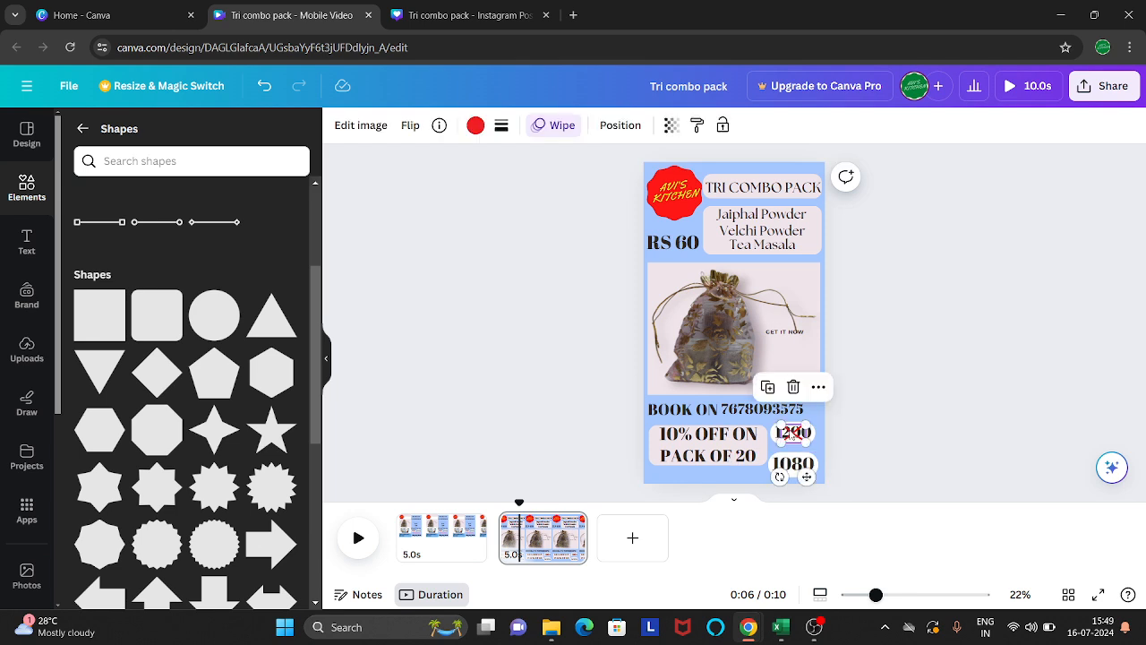
{"action": "left_click_drag", "start_coordinate": [787, 431], "coordinate": [785, 374]}
{"action": "left_click_drag", "start_coordinate": [792, 432], "coordinate": [785, 359]}
Adjust the emptied white box slightly, and ungroup the 1080 price and move it with its backing onto the product photo.
{"action": "left_click", "coordinate": [801, 437]}
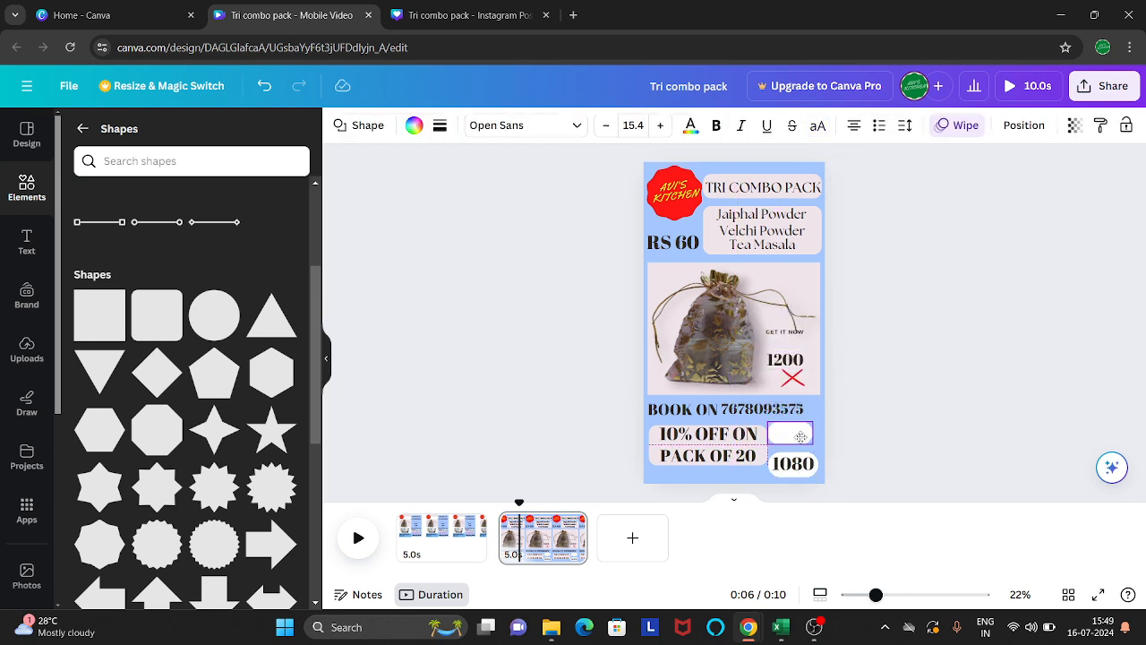
{"action": "left_click_drag", "start_coordinate": [817, 417], "coordinate": [796, 445]}
{"action": "left_click", "coordinate": [794, 464]}
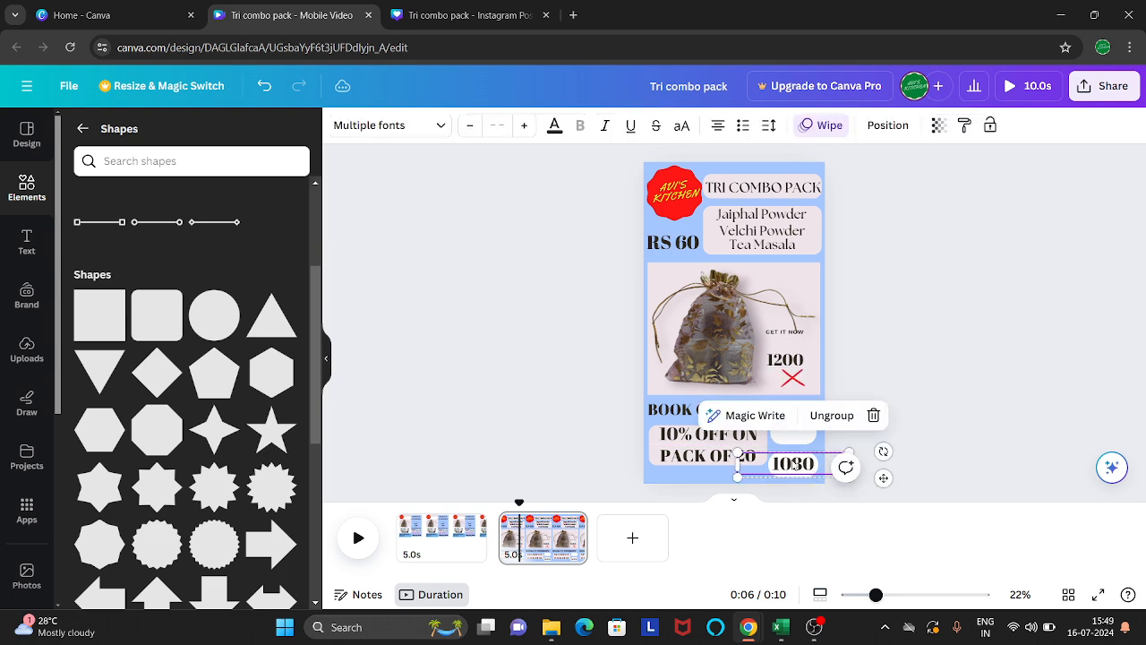
{"action": "left_click", "coordinate": [855, 414]}
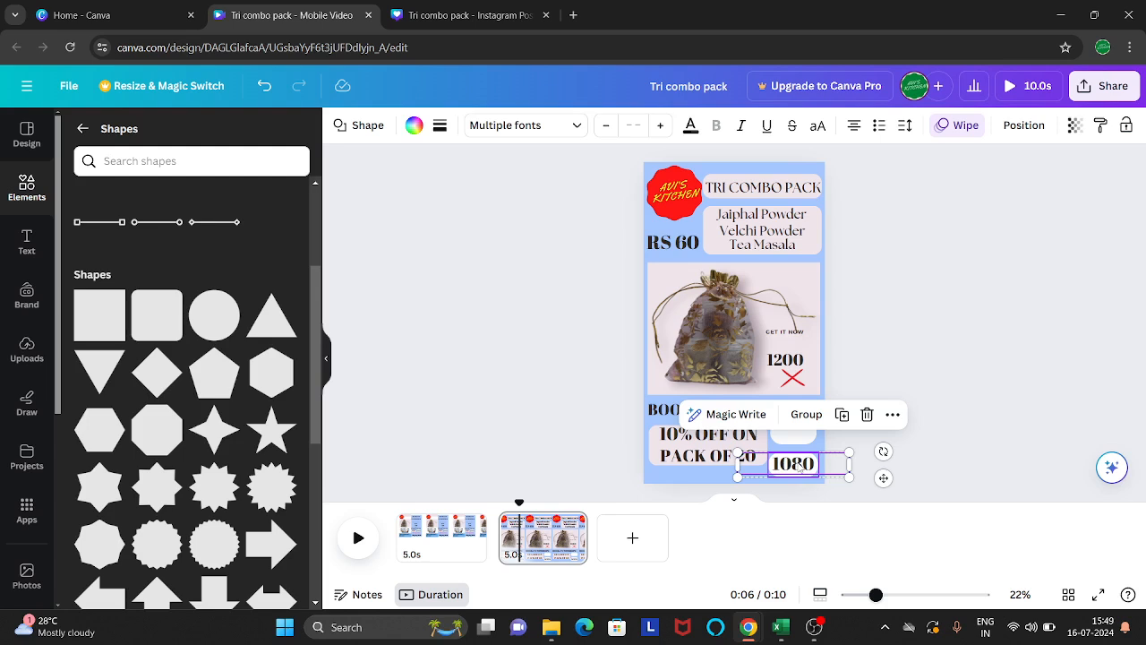
{"action": "left_click_drag", "start_coordinate": [794, 464], "coordinate": [755, 333]}
Enlarge the empty white box in height and width to fill the space beside the discount text.
{"action": "left_click", "coordinate": [794, 434]}
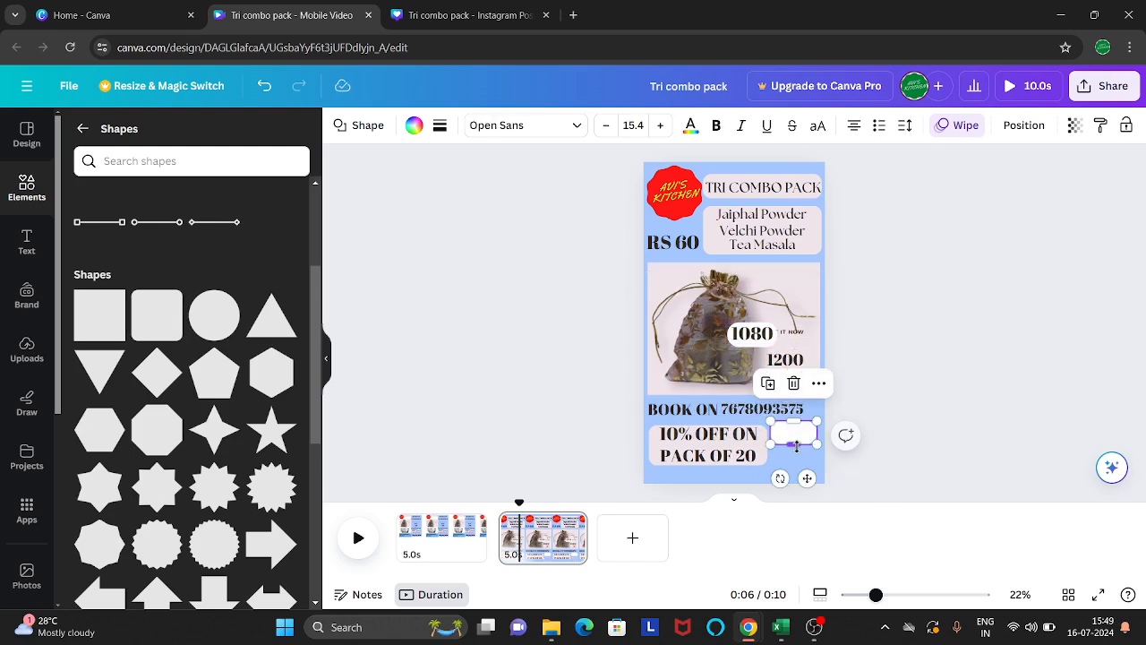
{"action": "left_click_drag", "start_coordinate": [793, 446], "coordinate": [767, 440]}
{"action": "left_click", "coordinate": [1035, 443]}
{"action": "left_click", "coordinate": [777, 437]}
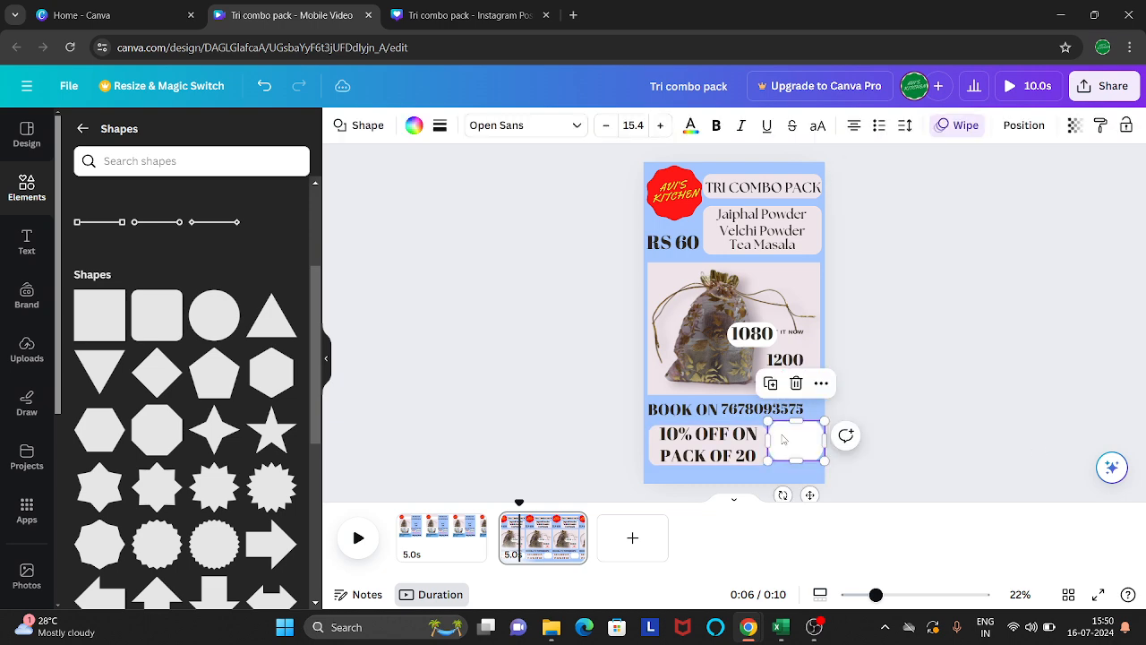
{"action": "left_click", "coordinate": [1043, 437]}
Move the 1200 price into the upper part of the empty white box and set its font size to 69.
{"action": "left_click", "coordinate": [797, 361]}
{"action": "left_click_drag", "start_coordinate": [796, 361], "coordinate": [807, 434]}
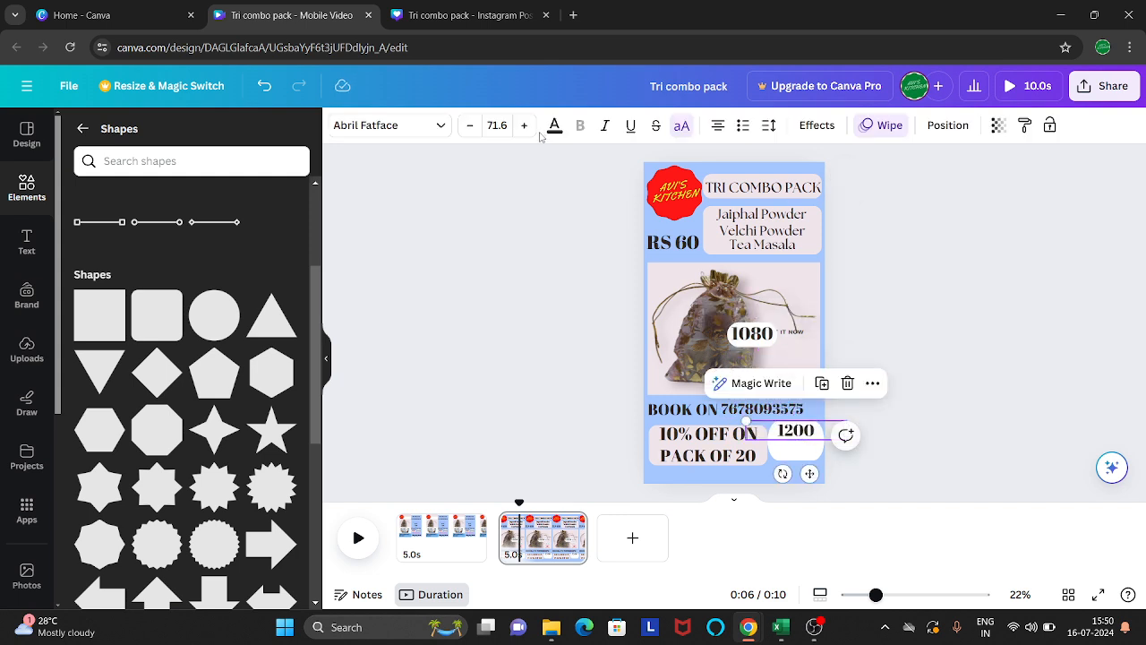
{"action": "left_click", "coordinate": [491, 125]}
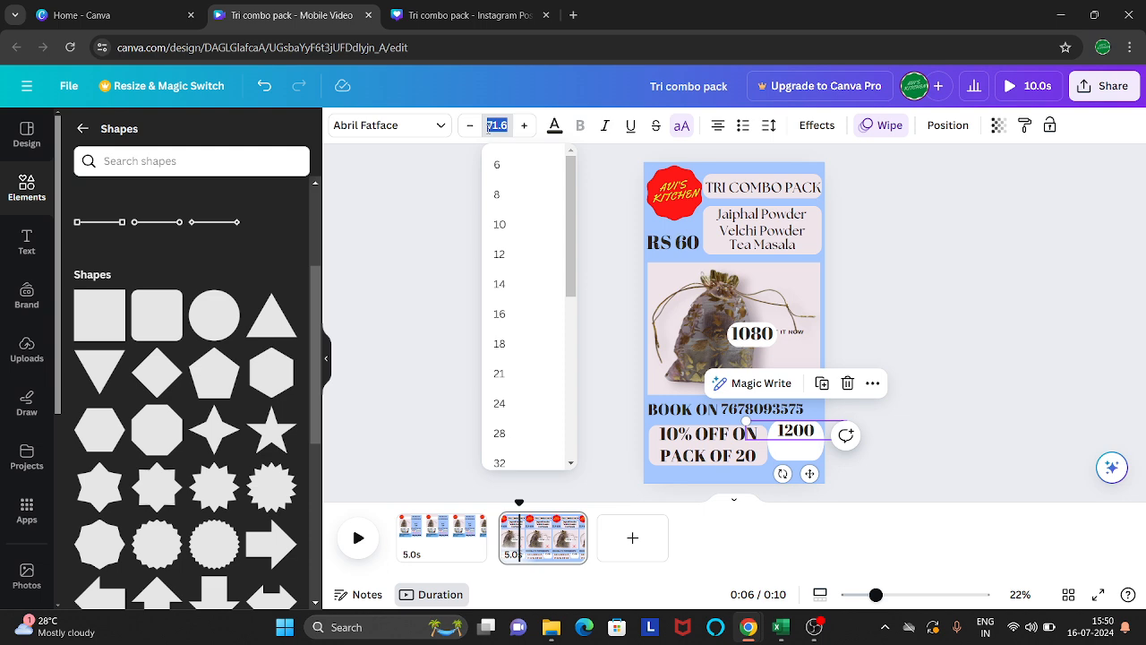
{"action": "type", "text": "69"}
{"action": "key", "text": "Return"}
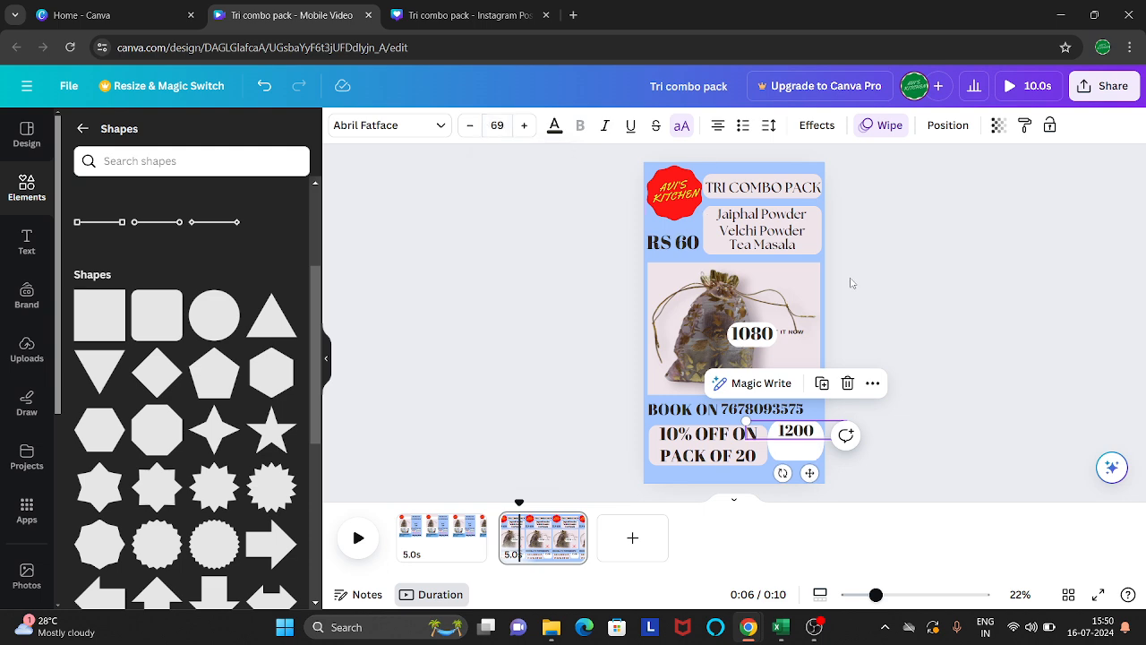
Place the red cross over the 1200 price in the white box.
{"action": "left_click", "coordinate": [1003, 325]}
{"action": "left_click_drag", "start_coordinate": [802, 384], "coordinate": [797, 464]}
{"action": "left_click", "coordinate": [991, 404]}
{"action": "left_click", "coordinate": [797, 427]}
{"action": "left_click", "coordinate": [1014, 402]}
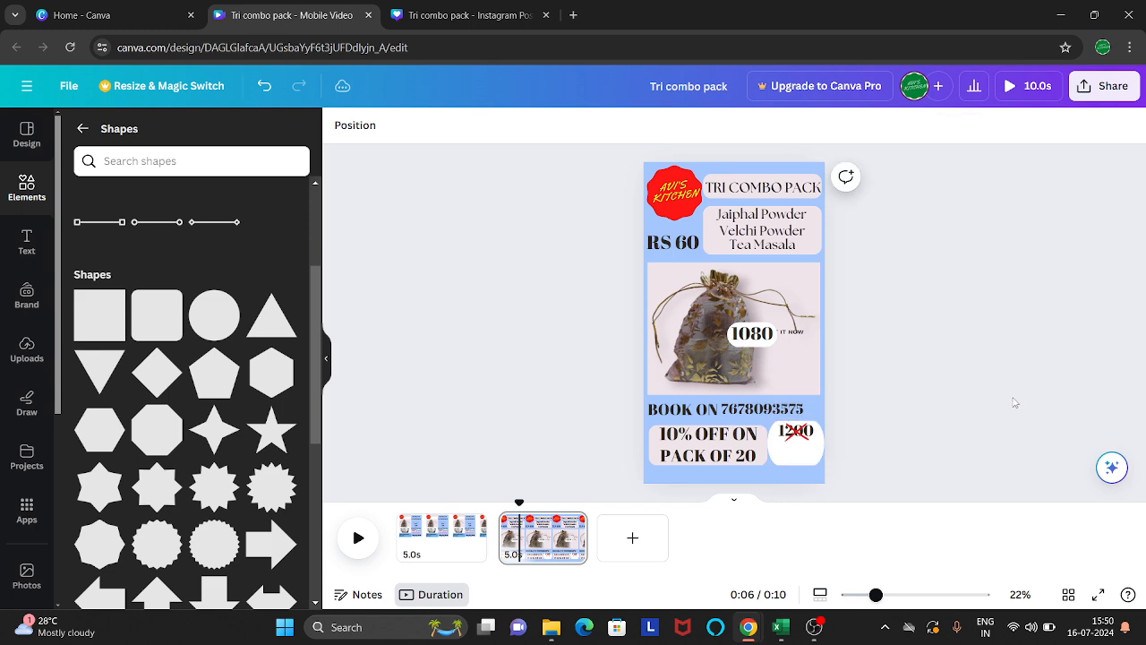
Move the 1080 price off the product photo into the white box, directly beneath the crossed-out 1200.
{"action": "left_click", "coordinate": [750, 331]}
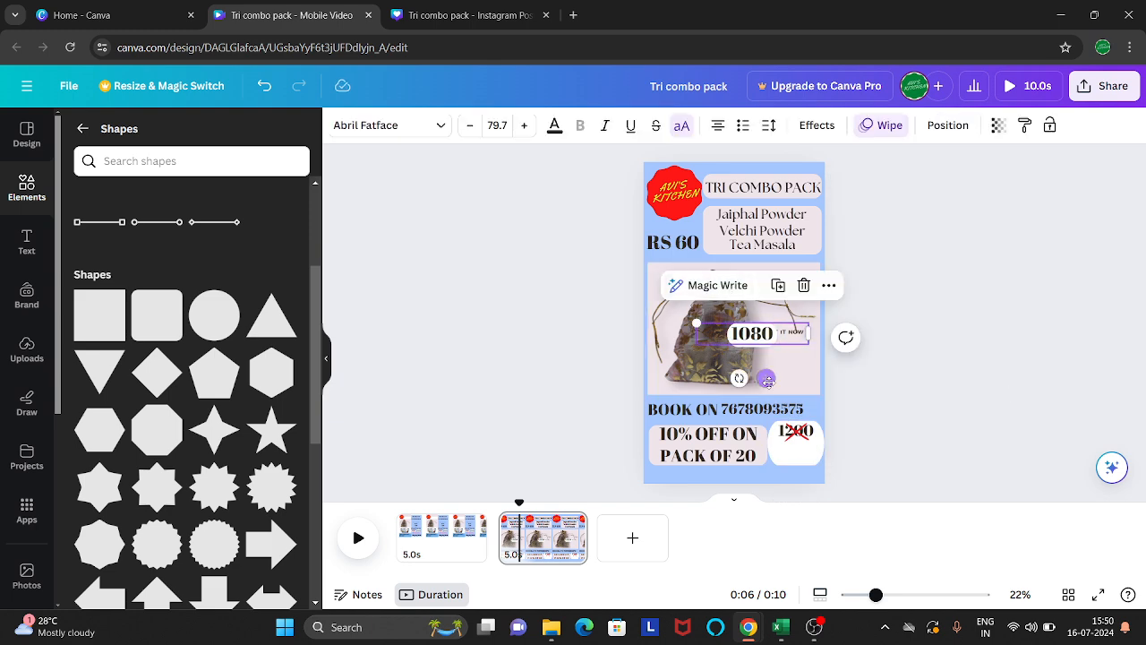
{"action": "left_click", "coordinate": [754, 339]}
{"action": "left_click", "coordinate": [754, 338]}
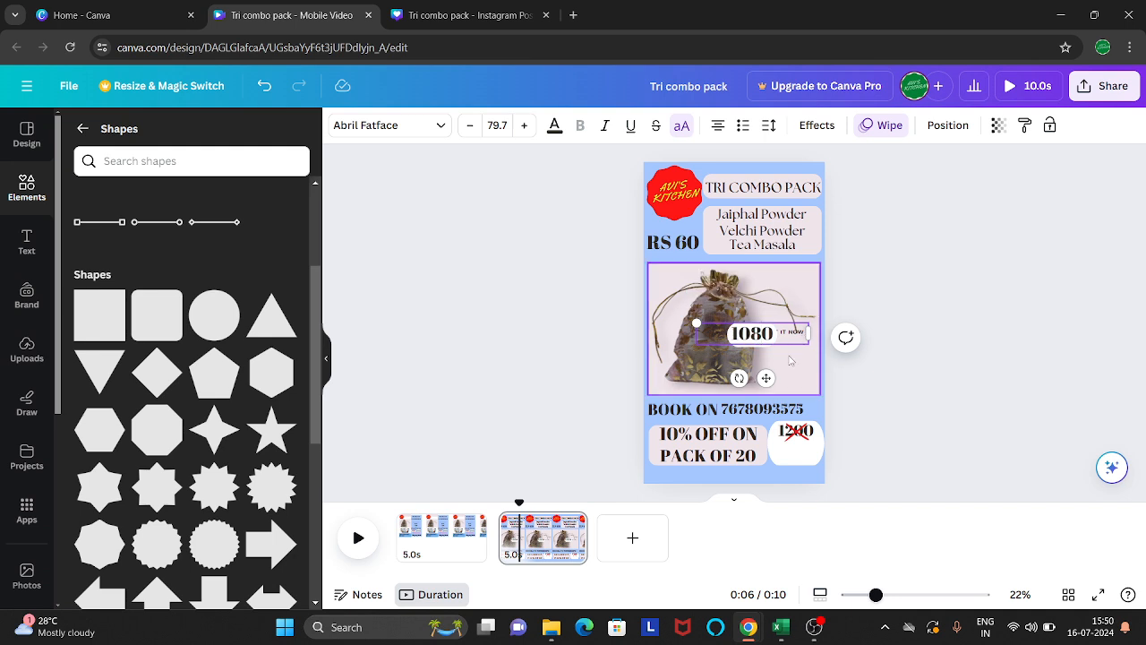
{"action": "left_click", "coordinate": [1008, 345]}
{"action": "left_click_drag", "start_coordinate": [760, 337], "coordinate": [796, 452]}
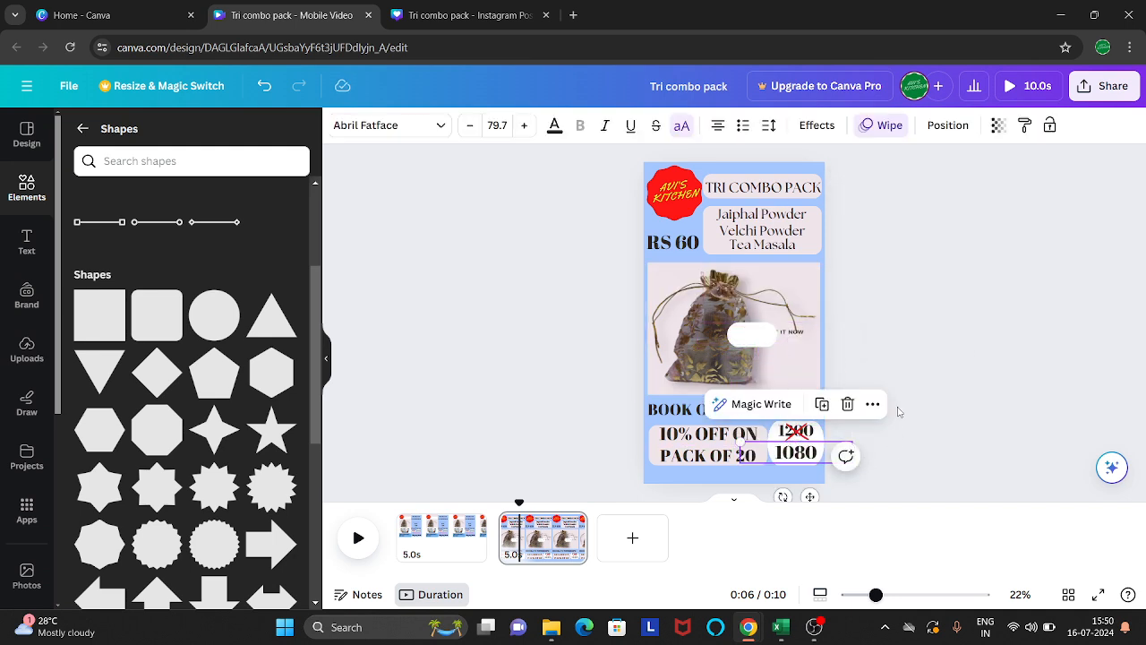
{"action": "left_click", "coordinate": [954, 381]}
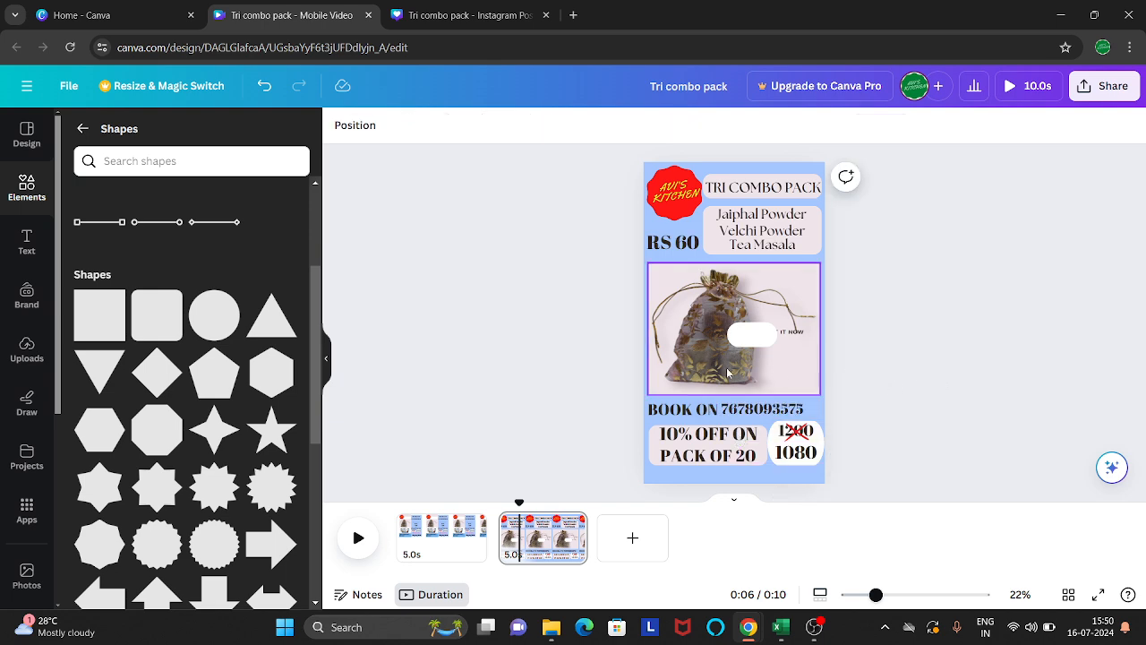
Delete the leftover white price backing and the GET IT NOW text from the product photo.
{"action": "left_click", "coordinate": [754, 337]}
{"action": "key", "text": "Delete"}
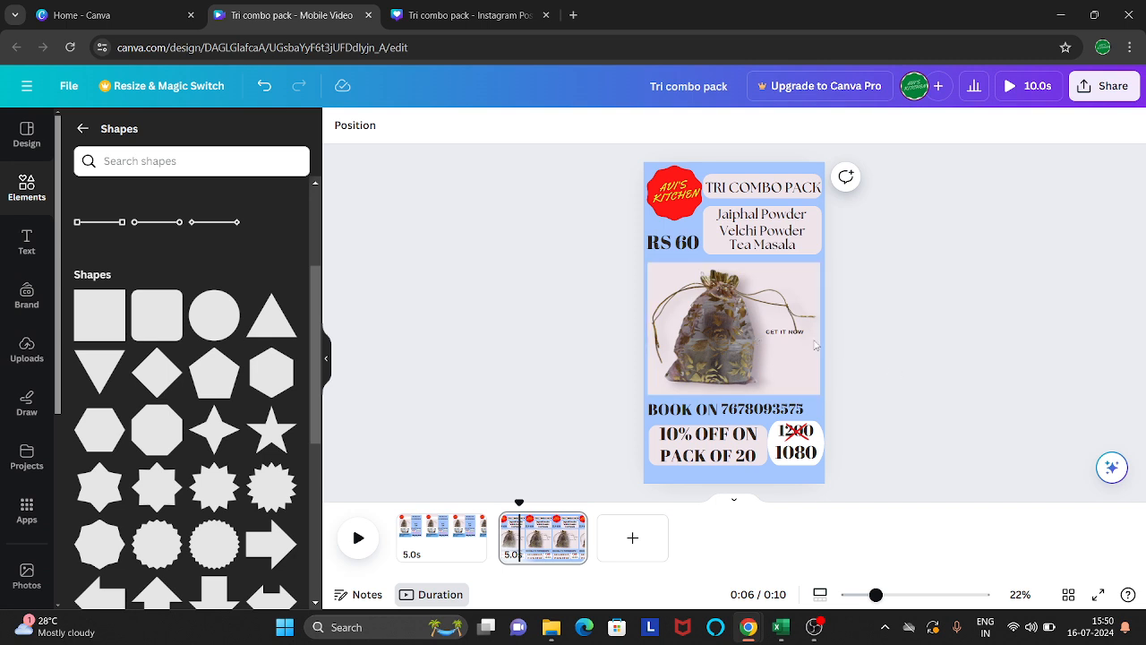
{"action": "left_click", "coordinate": [780, 338]}
{"action": "key", "text": "Delete"}
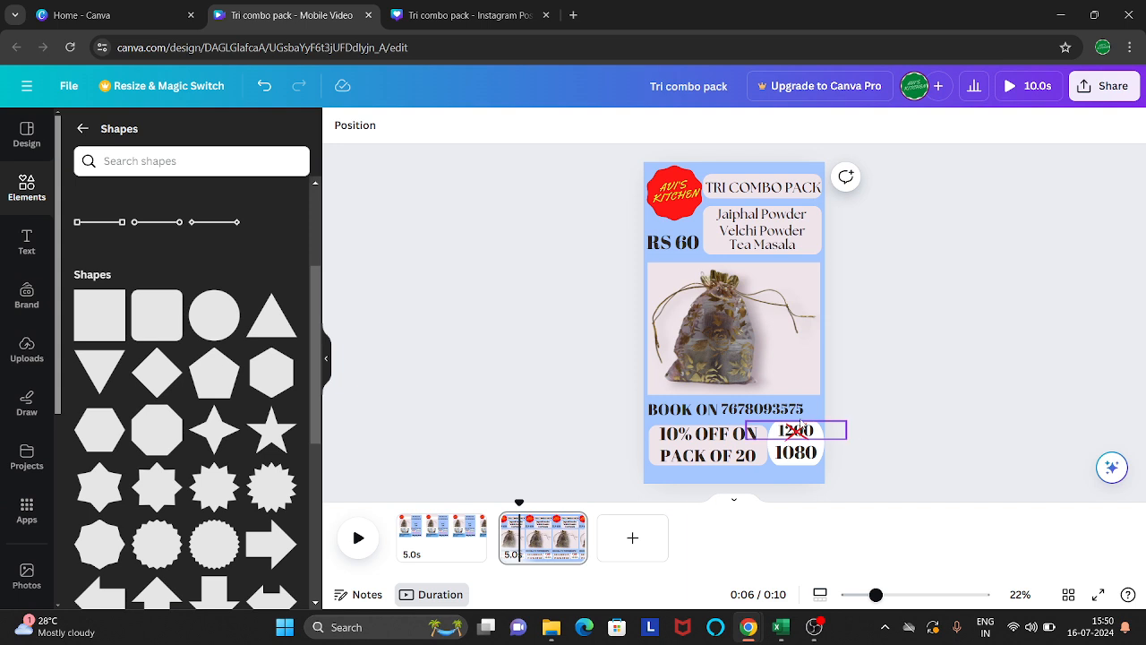
Narrow the white price box slightly so it fits around the two prices.
{"action": "left_click", "coordinate": [815, 464]}
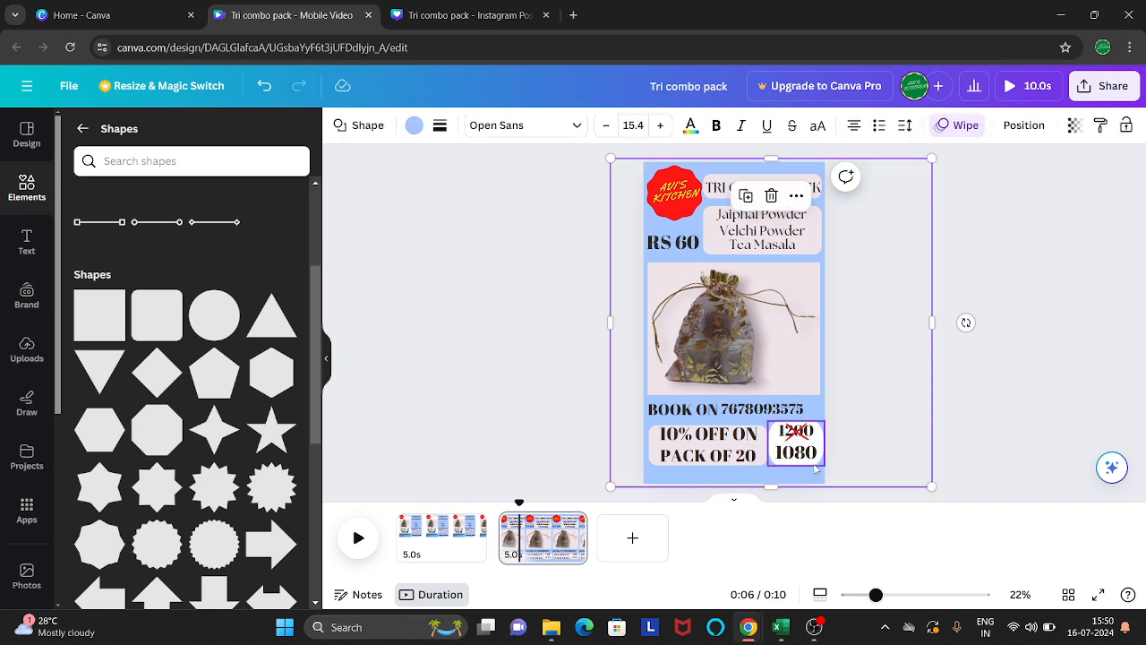
{"action": "left_click", "coordinate": [815, 461]}
{"action": "left_click_drag", "start_coordinate": [822, 445], "coordinate": [772, 440]}
{"action": "left_click", "coordinate": [945, 436]}
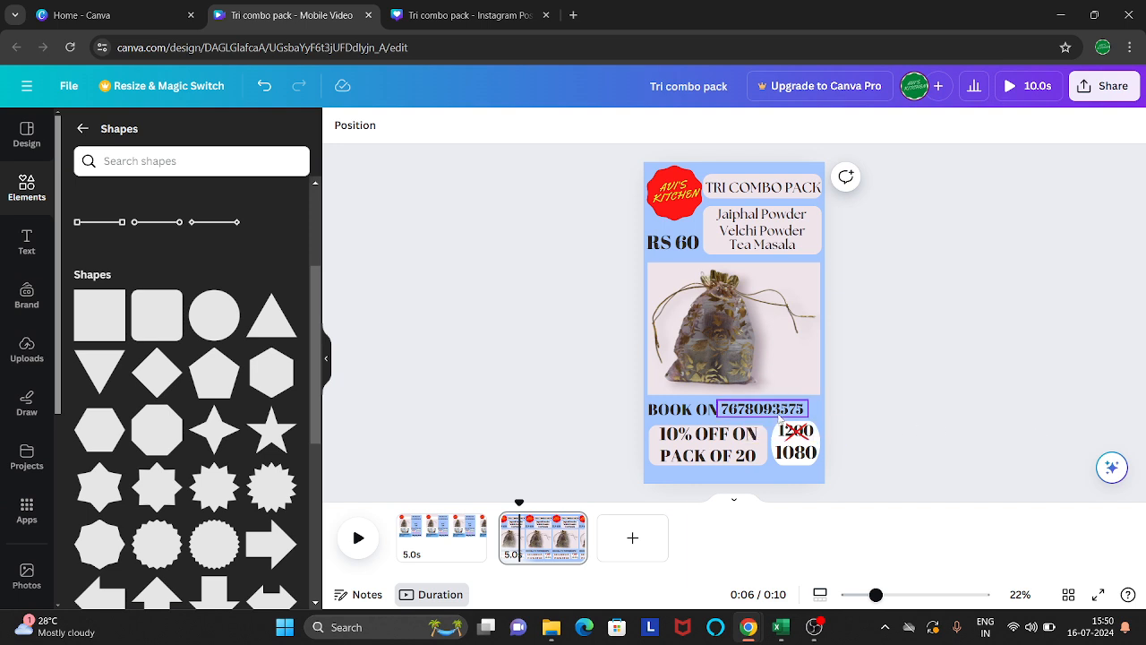
{"action": "left_click", "coordinate": [819, 474]}
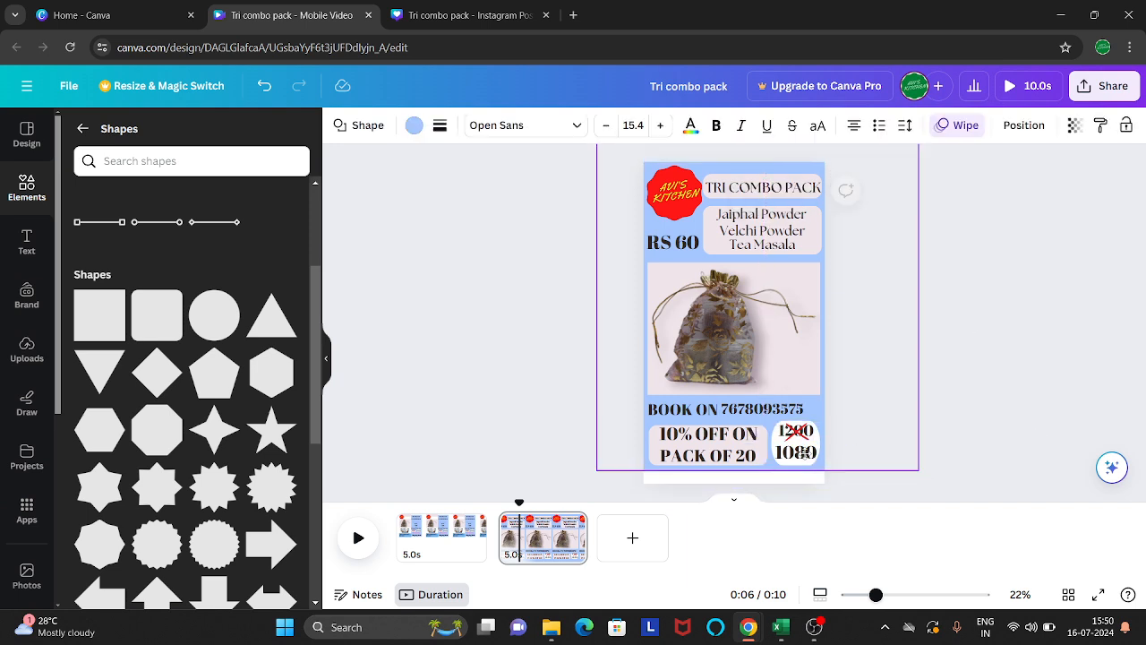
{"action": "double_click", "coordinate": [781, 430]}
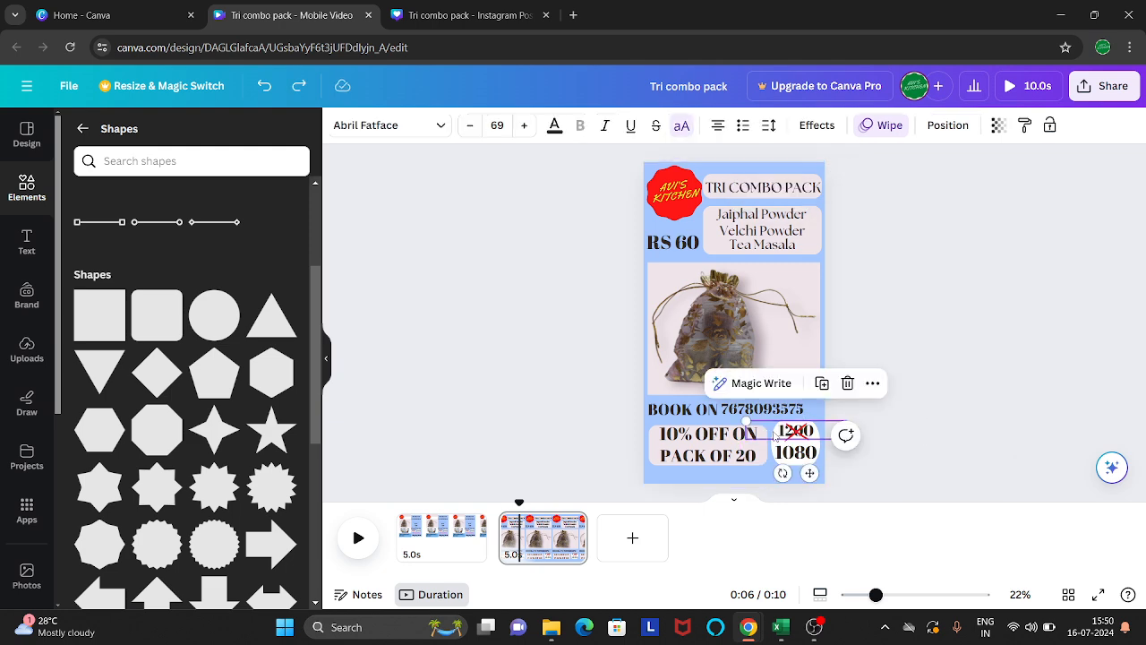
{"action": "left_click", "coordinate": [960, 429]}
Group the crossed-out 1200 and the 1080 with their white box, and nudge the group slightly left and down.
{"action": "left_click_drag", "start_coordinate": [872, 459], "coordinate": [789, 440]}
{"action": "left_click", "coordinate": [809, 383]}
{"action": "left_click", "coordinate": [929, 441]}
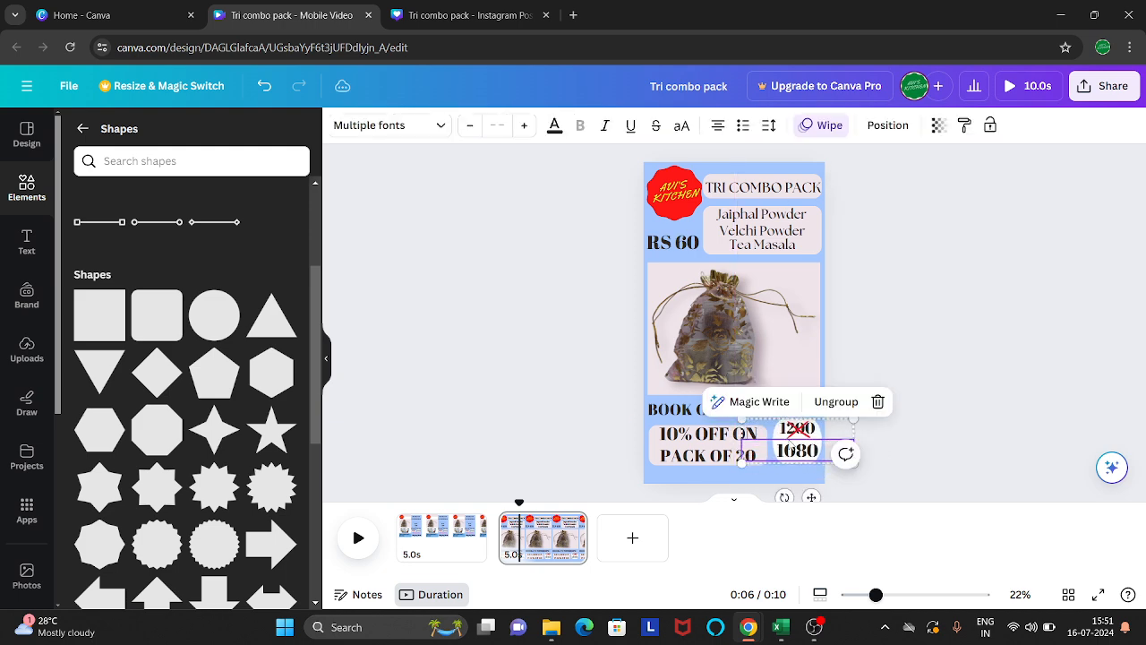
{"action": "key", "text": "Left"}
{"action": "key", "text": "Left"}
{"action": "key", "text": "Down"}
{"action": "key", "text": "Down"}
{"action": "key", "text": "Down"}
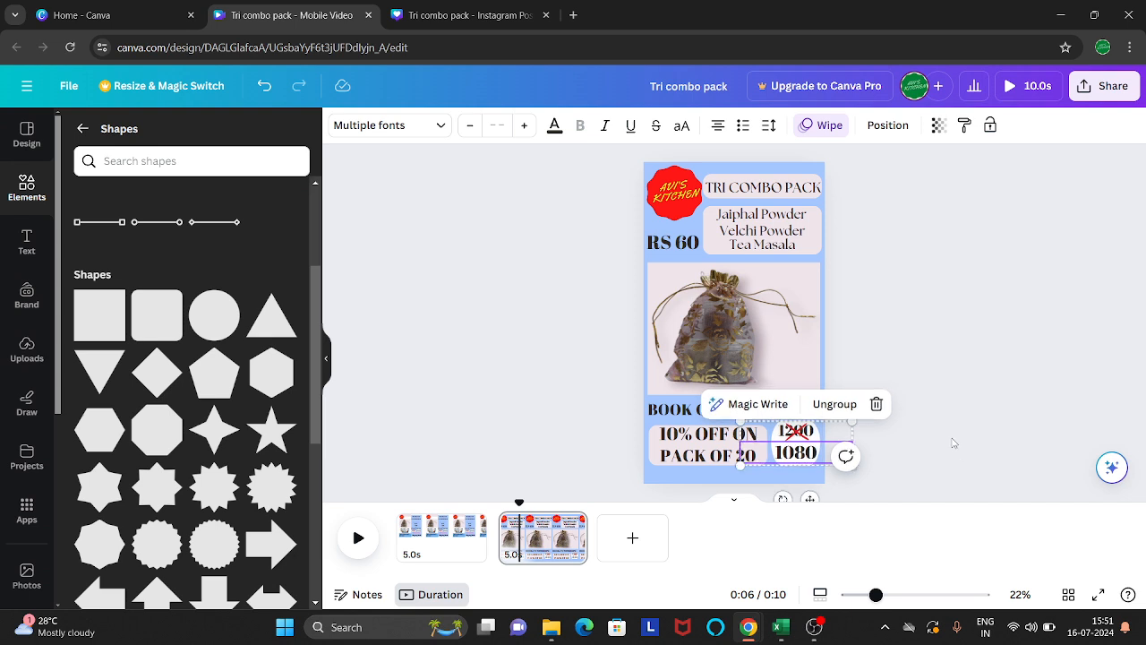
{"action": "left_click", "coordinate": [868, 448]}
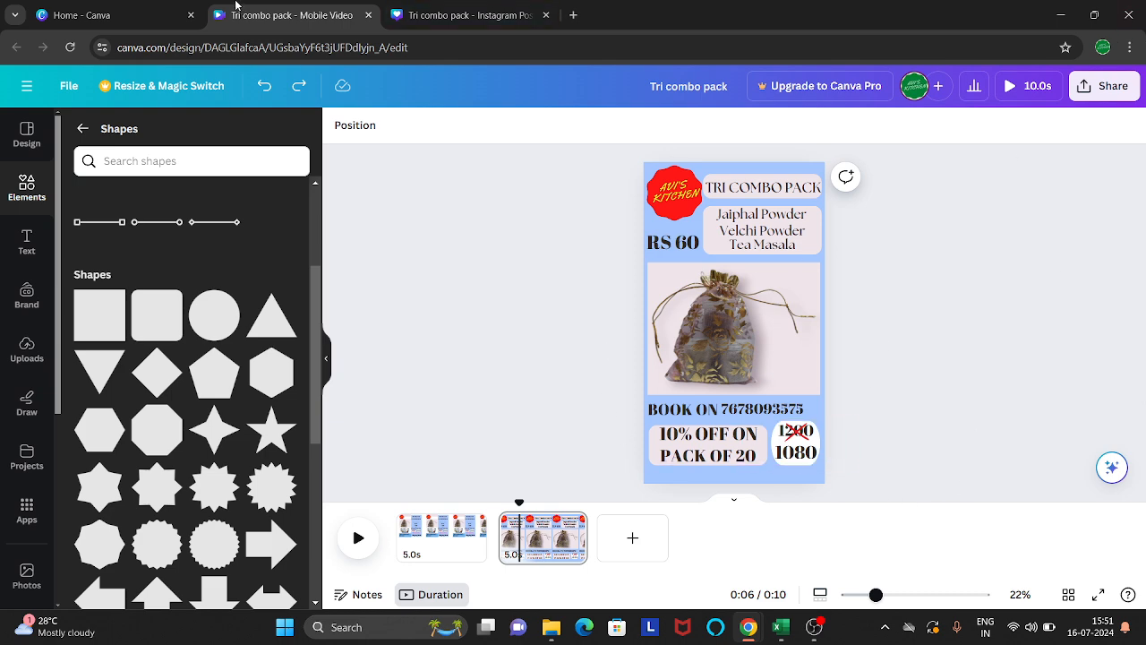
{"action": "left_click", "coordinate": [472, 11]}
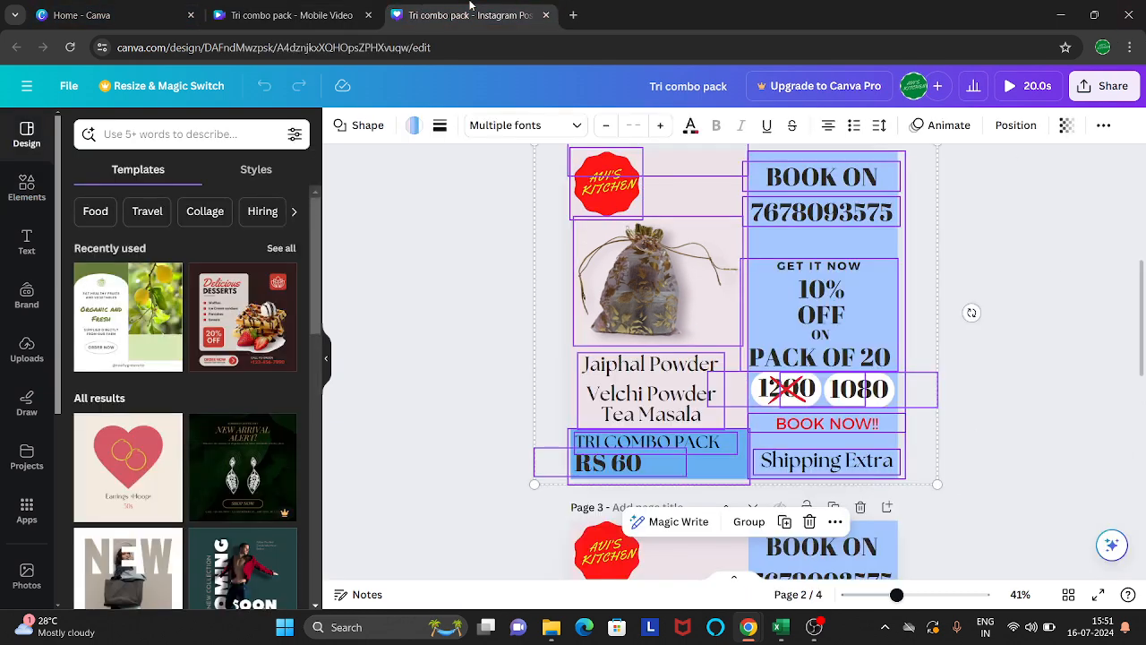
{"action": "left_click", "coordinate": [154, 7]}
{"action": "left_click", "coordinate": [271, 7]}
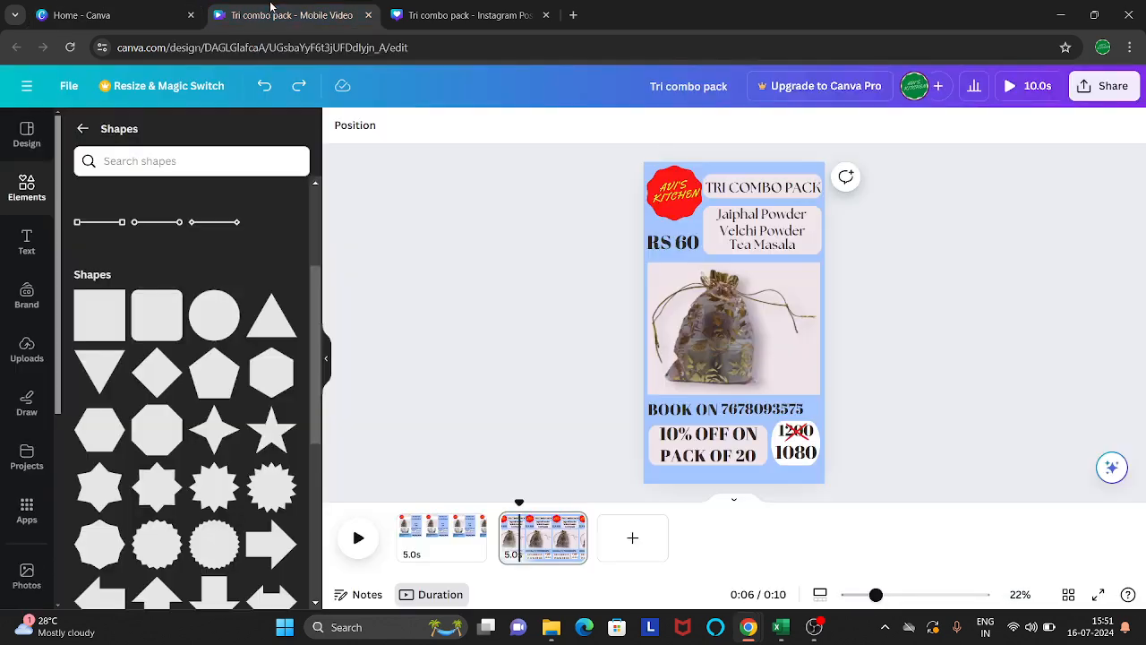
Copy the Shipping Extra text from page 1 and place it below the discount text at the foot of page 2.
{"action": "left_click", "coordinate": [410, 548]}
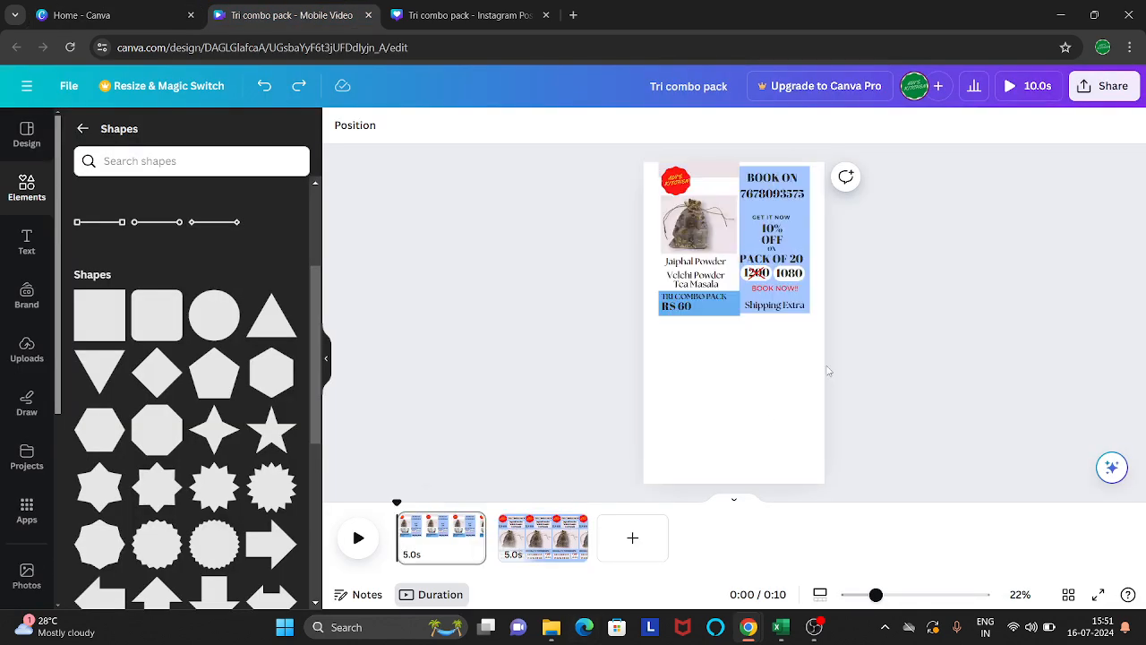
{"action": "left_click", "coordinate": [787, 307]}
{"action": "left_click", "coordinate": [685, 361]}
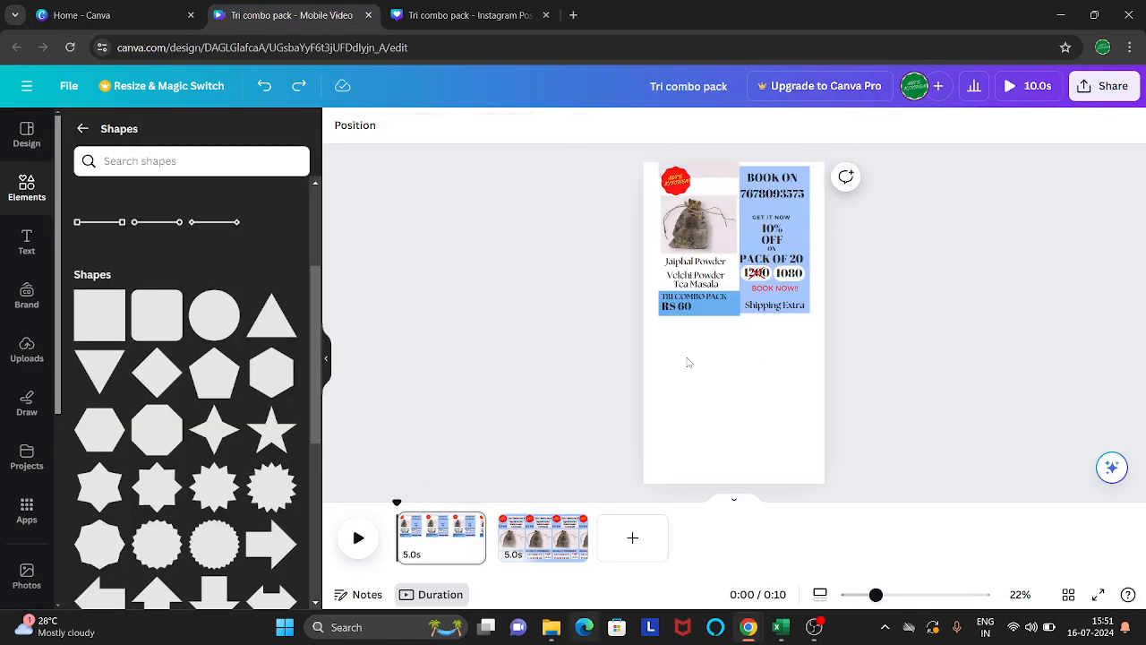
{"action": "left_click", "coordinate": [761, 307]}
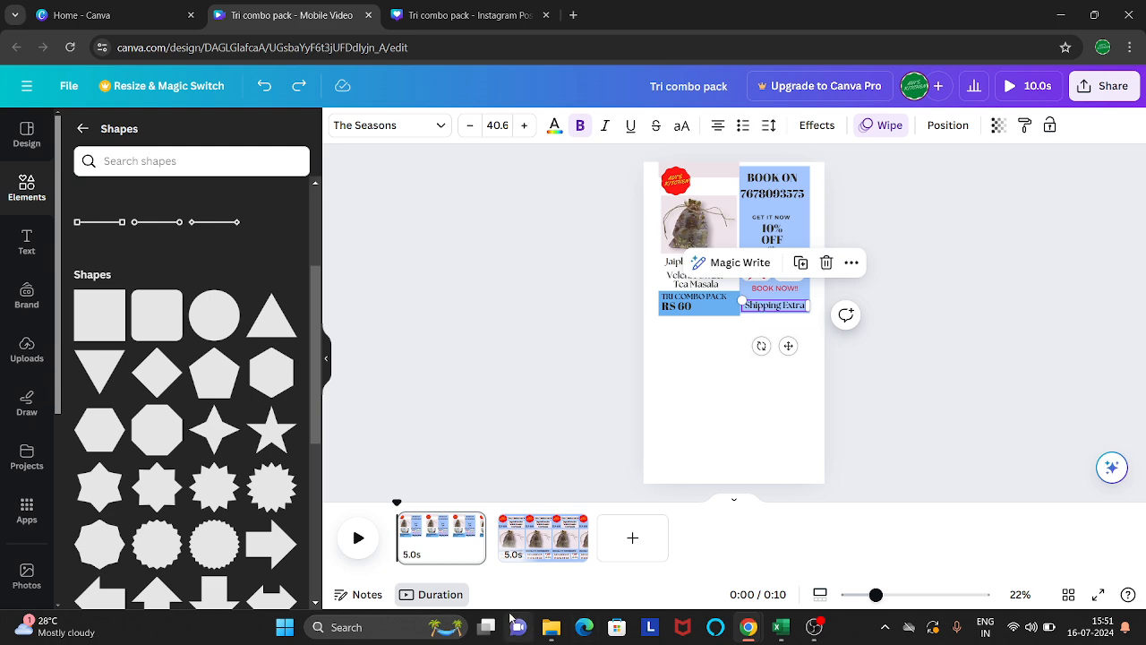
{"action": "left_click", "coordinate": [548, 537]}
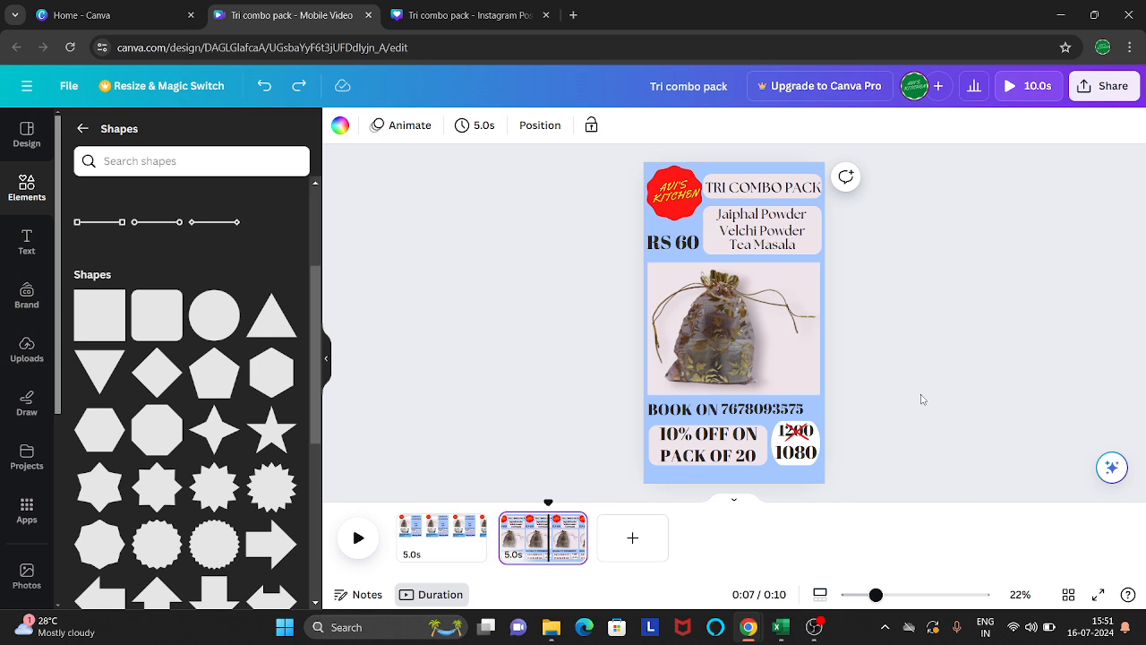
{"action": "type", "text": "Shipping Extra"}
{"action": "left_click_drag", "start_coordinate": [777, 306], "coordinate": [721, 474]}
{"action": "left_click", "coordinate": [991, 397]}
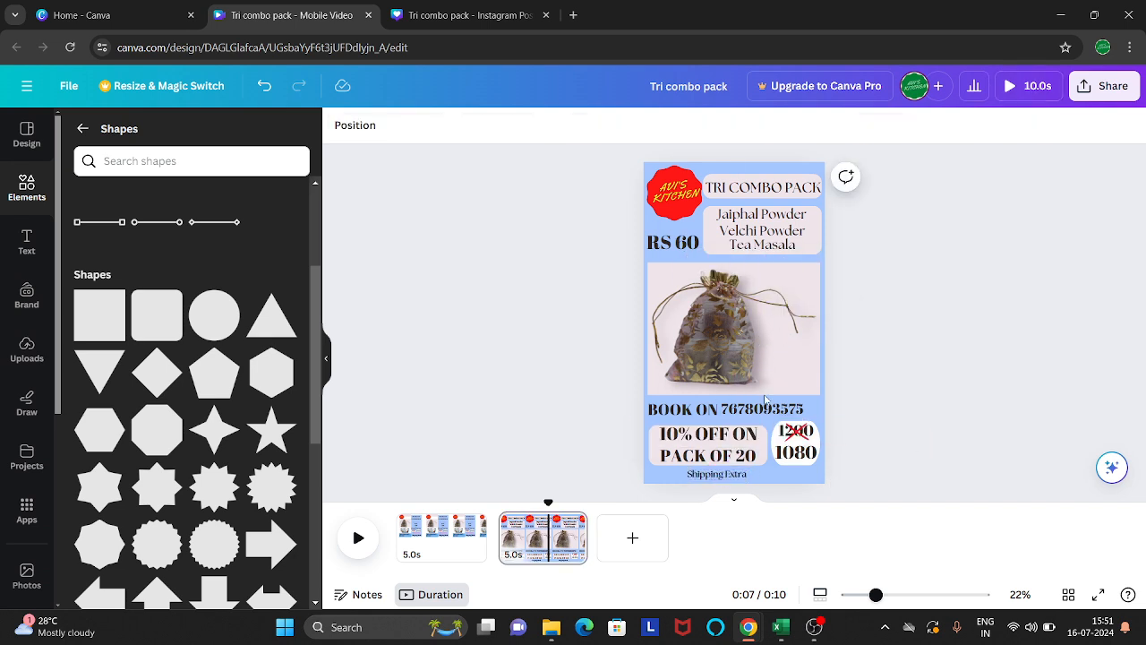
Group the BOOK ON text with the phone number and move the pair slightly up and right, centred below the photo.
{"action": "left_click", "coordinate": [699, 419]}
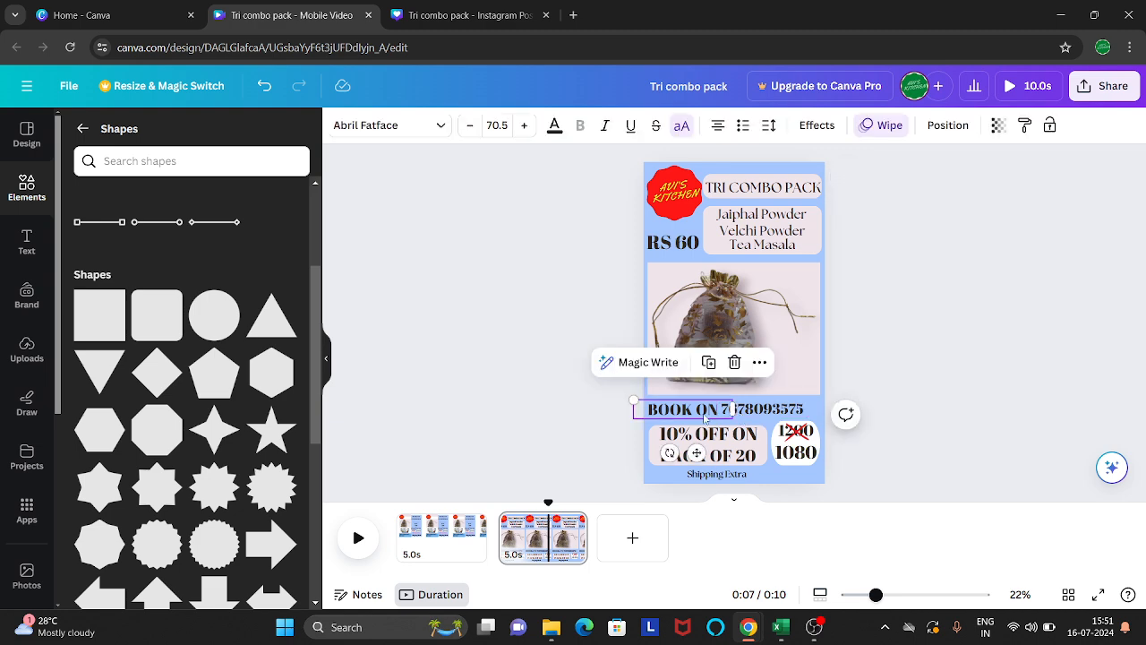
{"action": "left_click", "coordinate": [734, 362]}
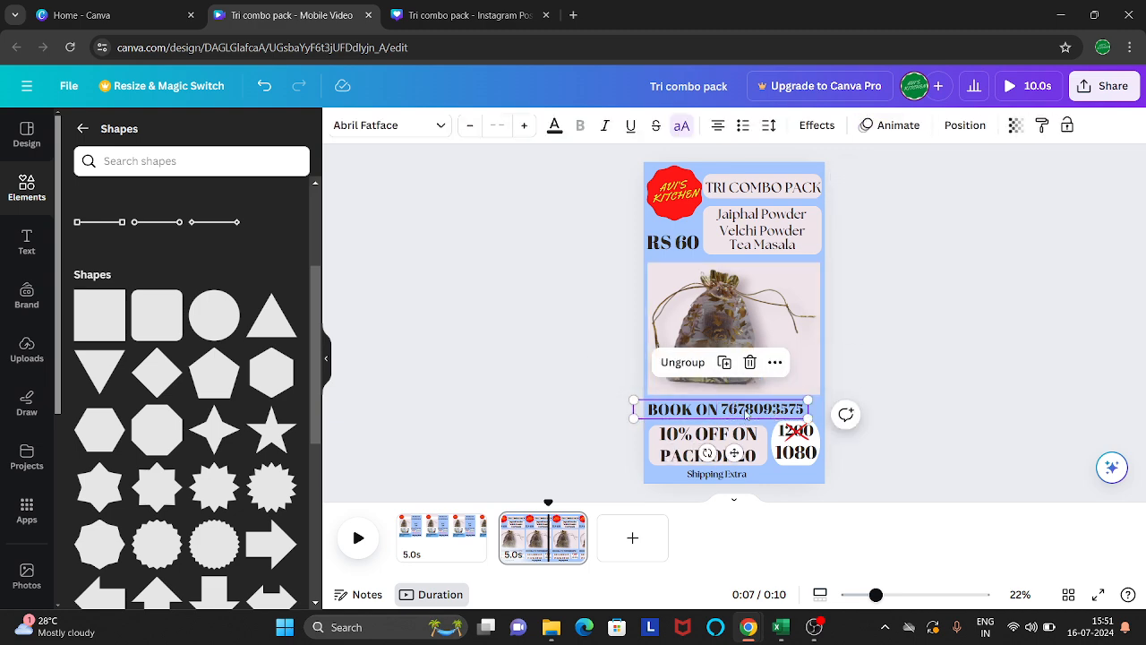
{"action": "left_click_drag", "start_coordinate": [740, 408], "coordinate": [748, 404]}
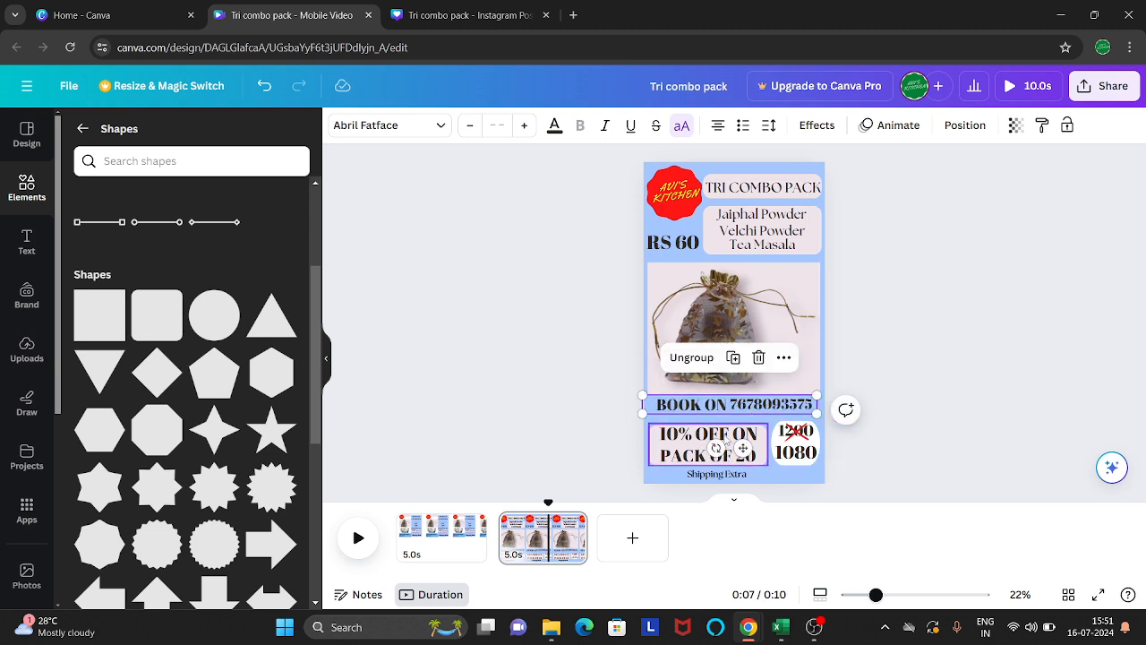
Move the 10% OFF ON PACK OF 20 block and the grouped price box up, closer to the contact line.
{"action": "left_click_drag", "start_coordinate": [656, 436], "coordinate": [655, 424]}
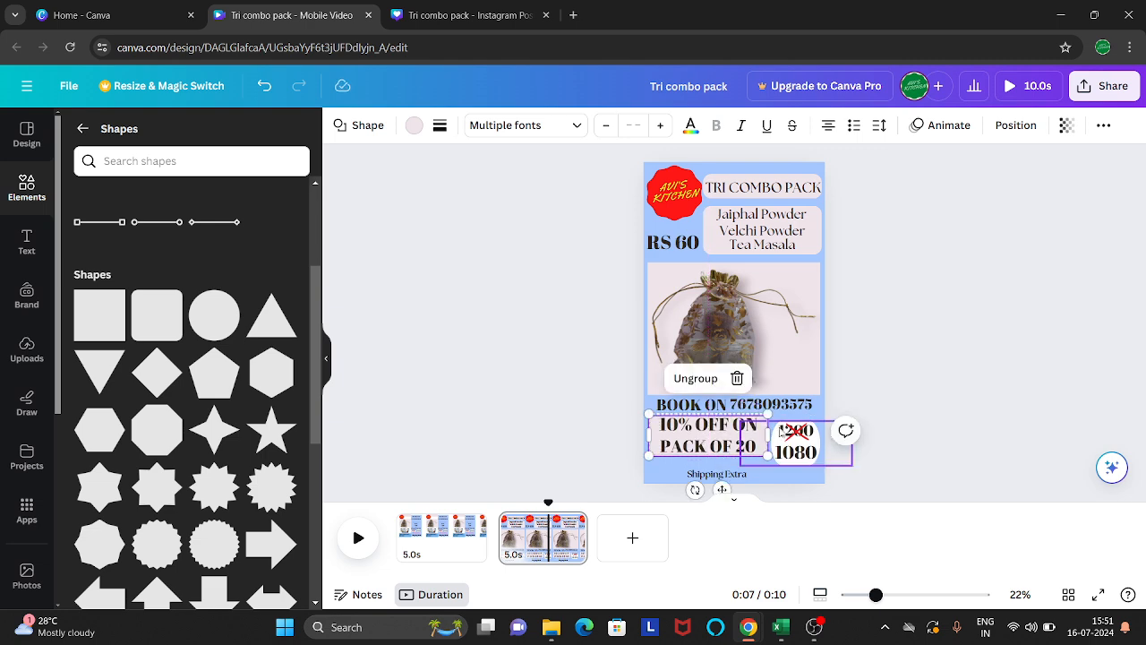
{"action": "left_click", "coordinate": [841, 432]}
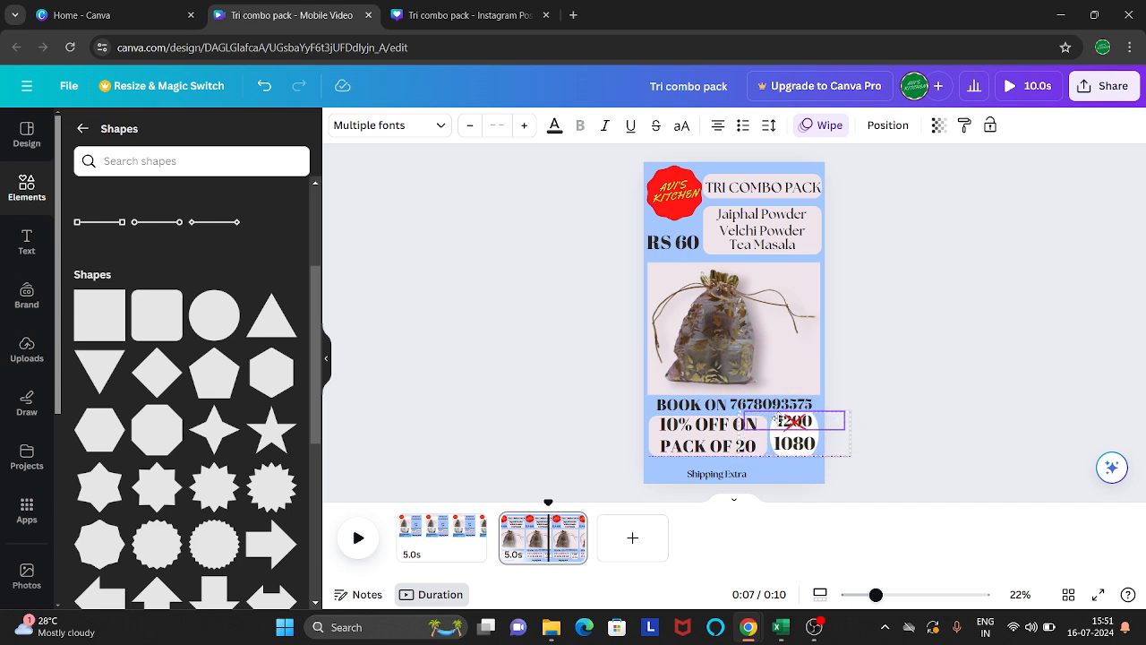
{"action": "left_click", "coordinate": [1009, 420]}
Enlarge the Shipping Extra text and reposition it beneath the discount and price blocks, and open its font size for editing.
{"action": "double_click", "coordinate": [717, 474]}
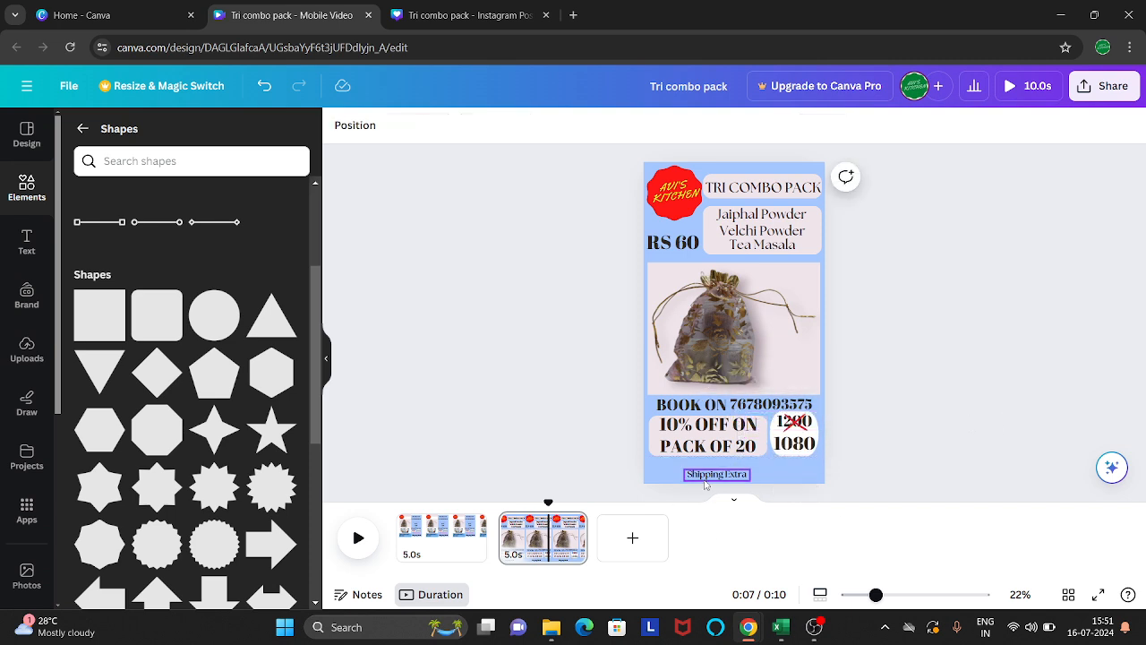
{"action": "left_click_drag", "start_coordinate": [683, 469], "coordinate": [610, 458]}
{"action": "left_click_drag", "start_coordinate": [678, 467], "coordinate": [725, 467]}
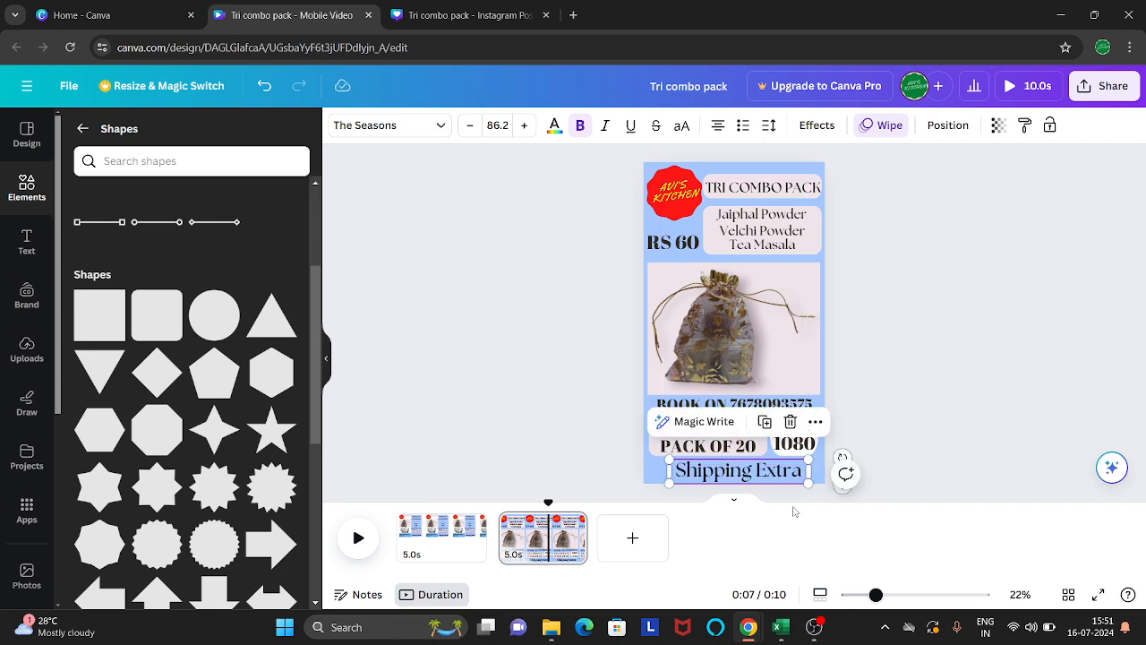
{"action": "left_click", "coordinate": [498, 125]}
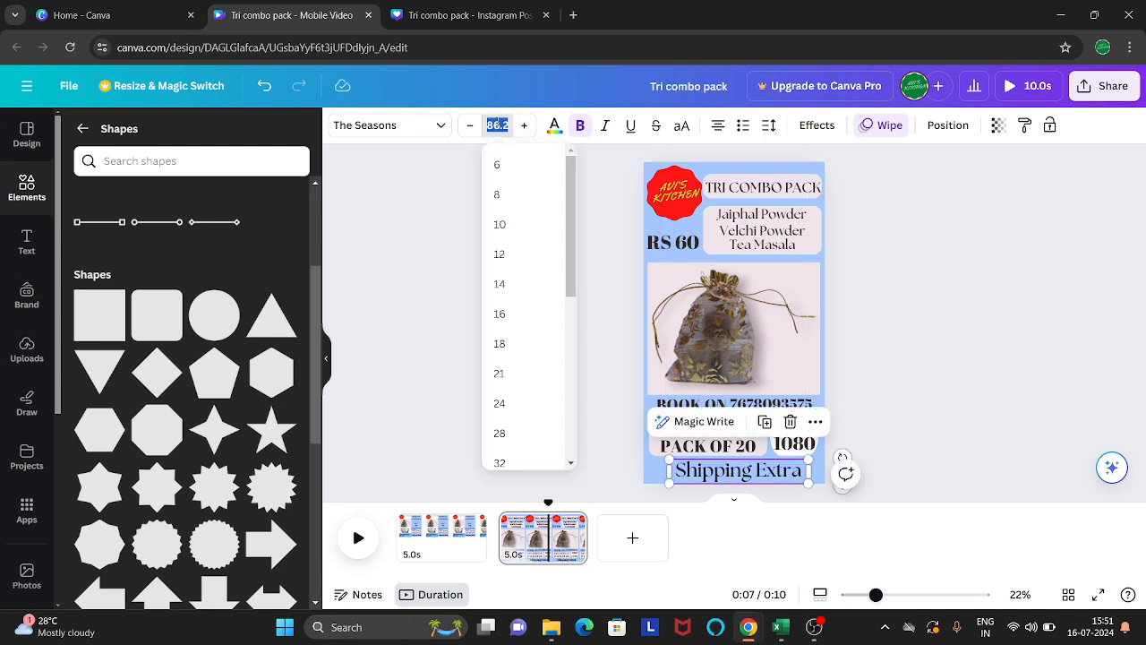
Set the font size of the "Shipping Extra" text to 80.
{"action": "type", "text": "84"}
{"action": "key", "text": "Return"}
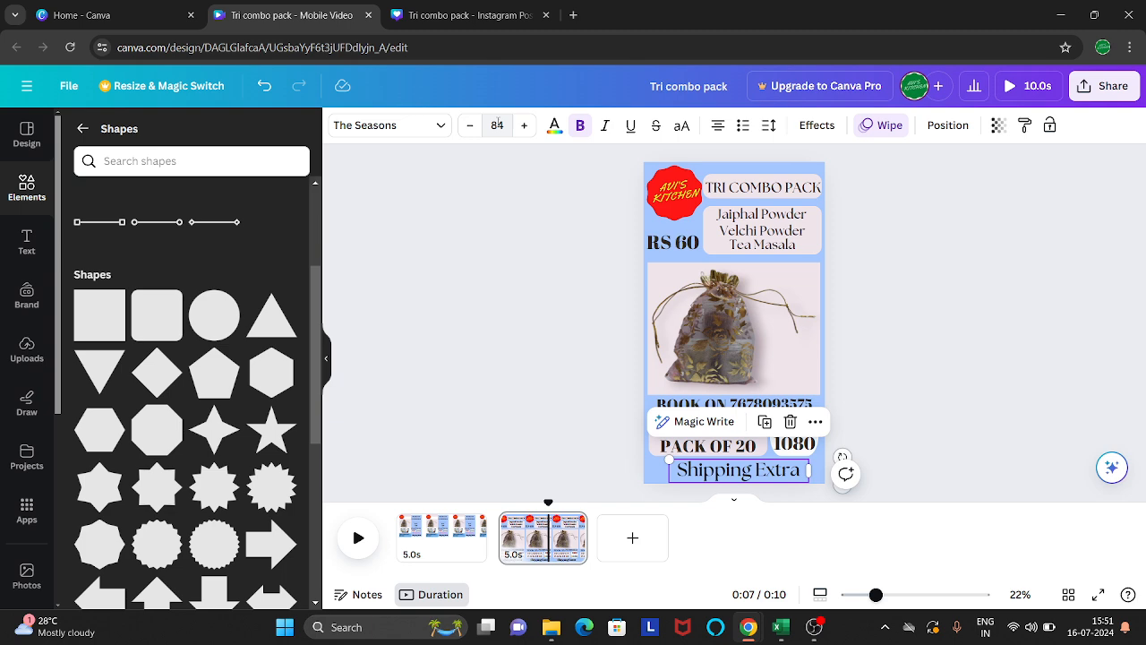
{"action": "left_click", "coordinate": [498, 126]}
{"action": "type", "text": "8093"}
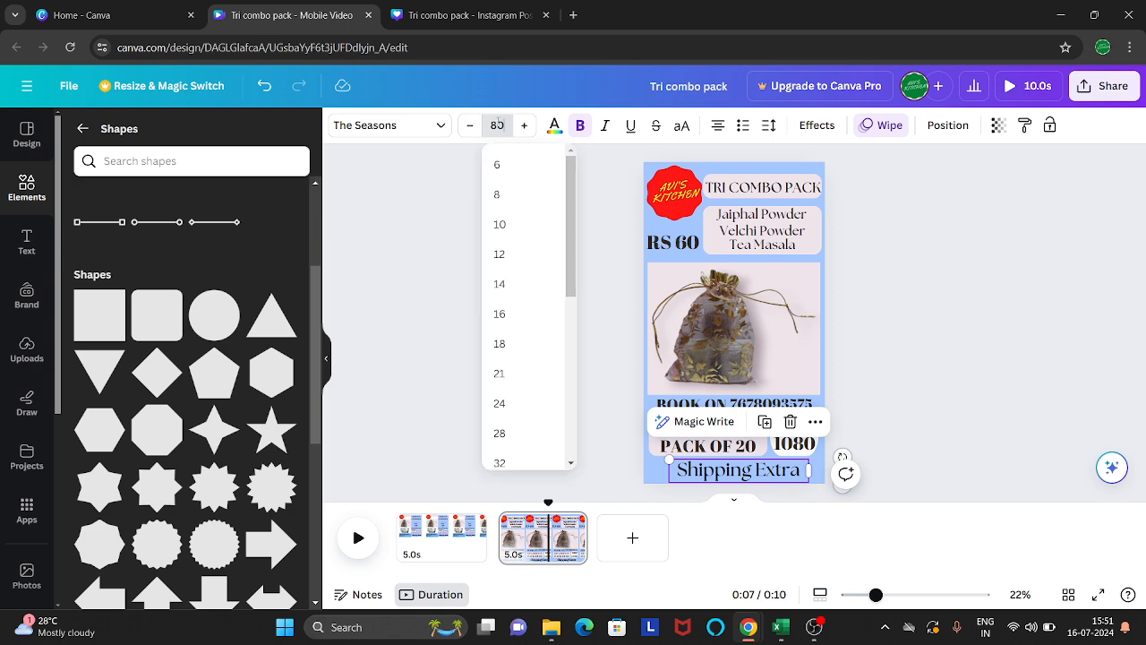
{"action": "type", "text": "5"}
{"action": "key", "text": "Return"}
{"action": "left_click", "coordinate": [972, 349]}
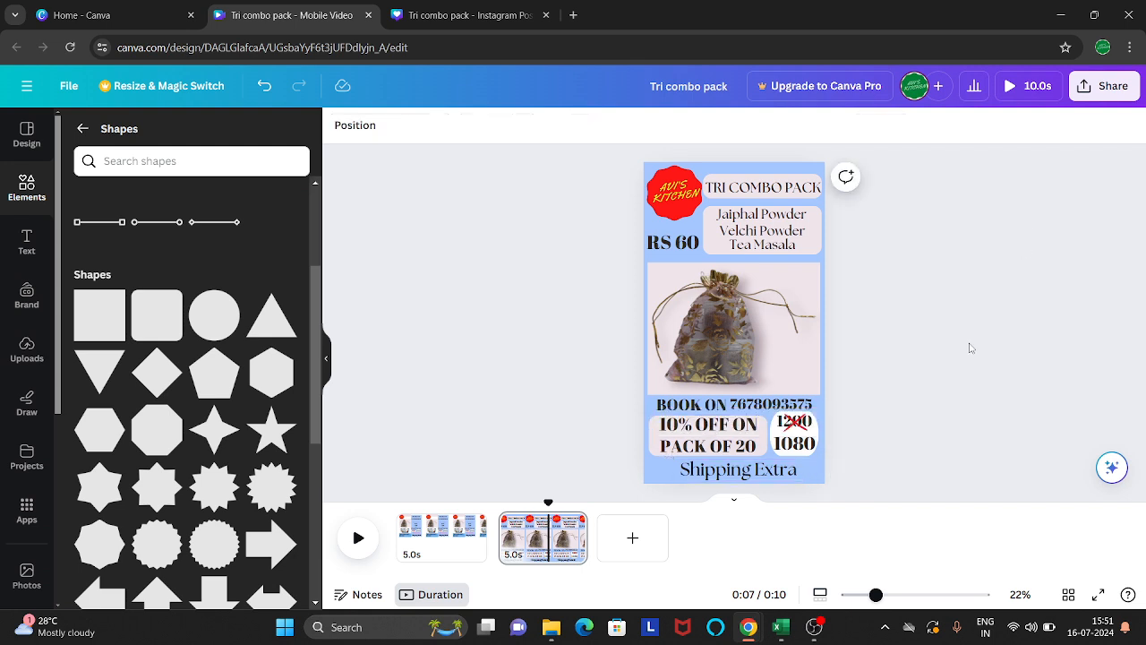
{"action": "left_click", "coordinate": [746, 475]}
{"action": "left_click", "coordinate": [1075, 336]}
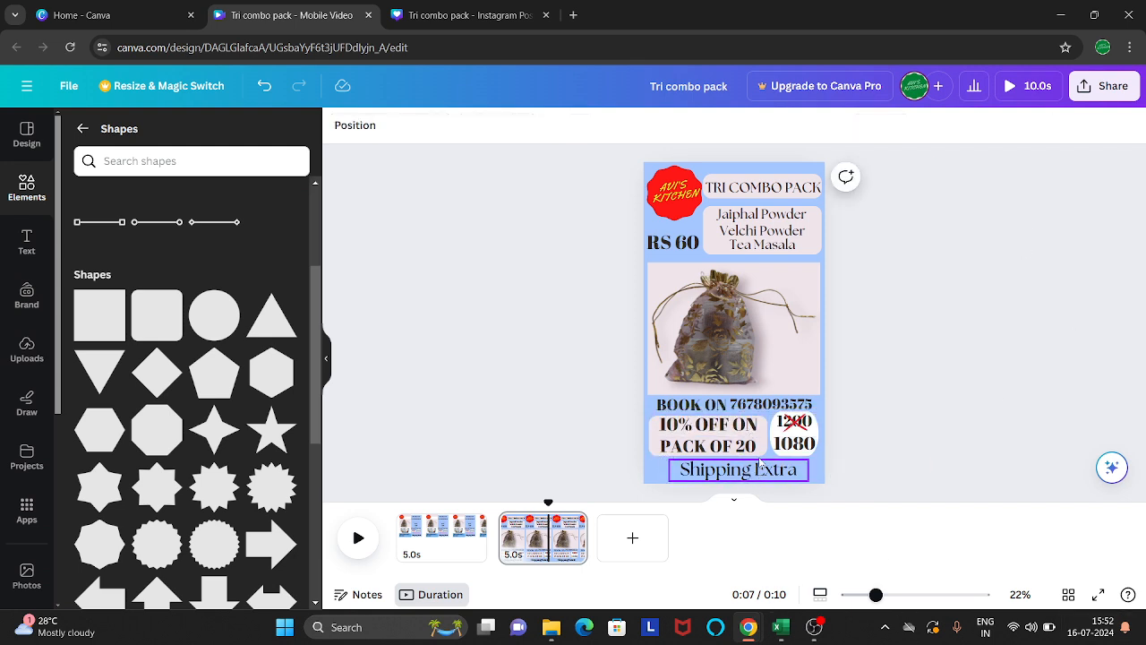
Duplicate the rounded rectangle behind "TRI COMBO PACK" and fit the copy over "Shipping Extra" across the full page width.
{"action": "left_click", "coordinate": [725, 176]}
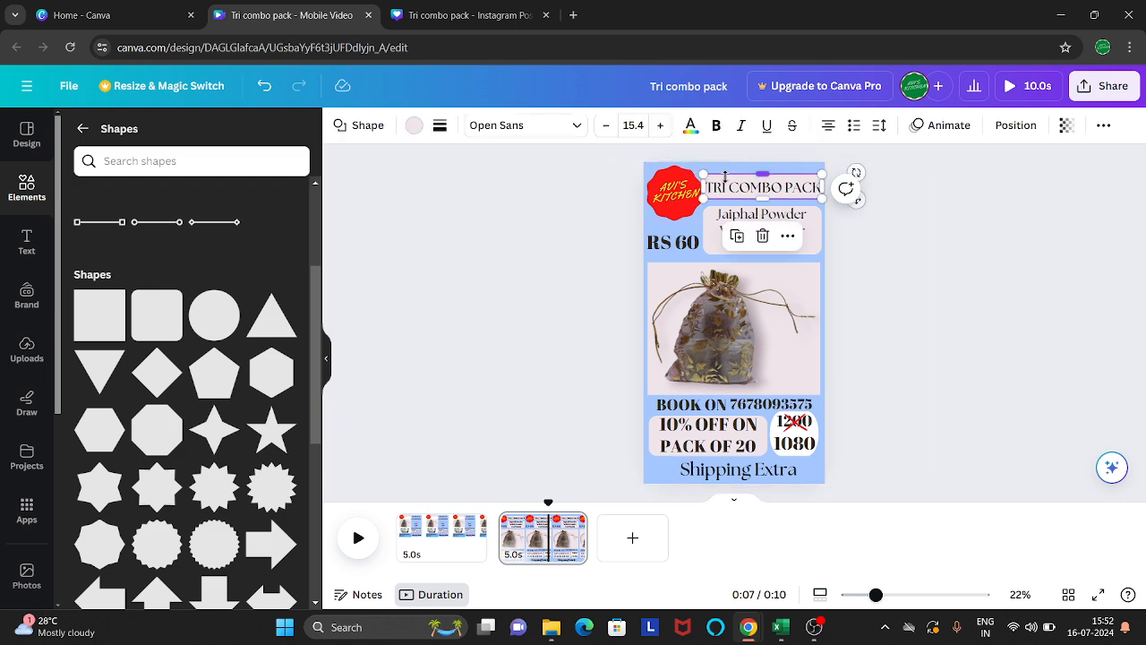
{"action": "key", "text": "ctrl+v"}
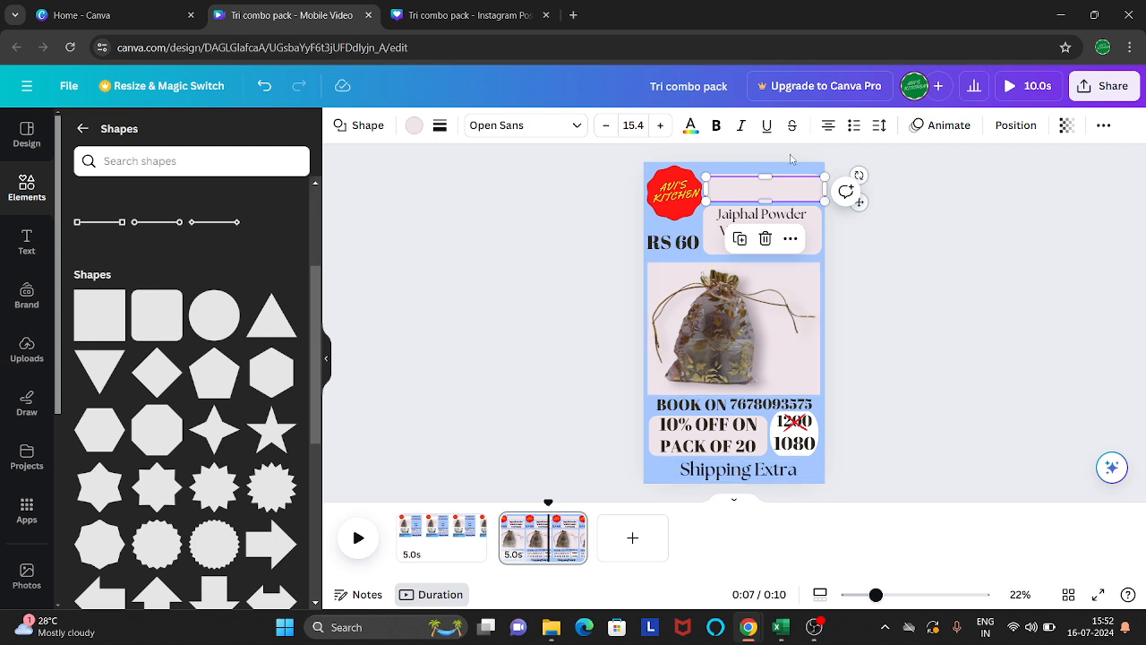
{"action": "left_click_drag", "start_coordinate": [762, 190], "coordinate": [836, 474]}
{"action": "left_click_drag", "start_coordinate": [640, 471], "coordinate": [641, 473]}
Try sending the copied rectangle to the back of the page, and undo that layer change.
{"action": "right_click", "coordinate": [727, 476]}
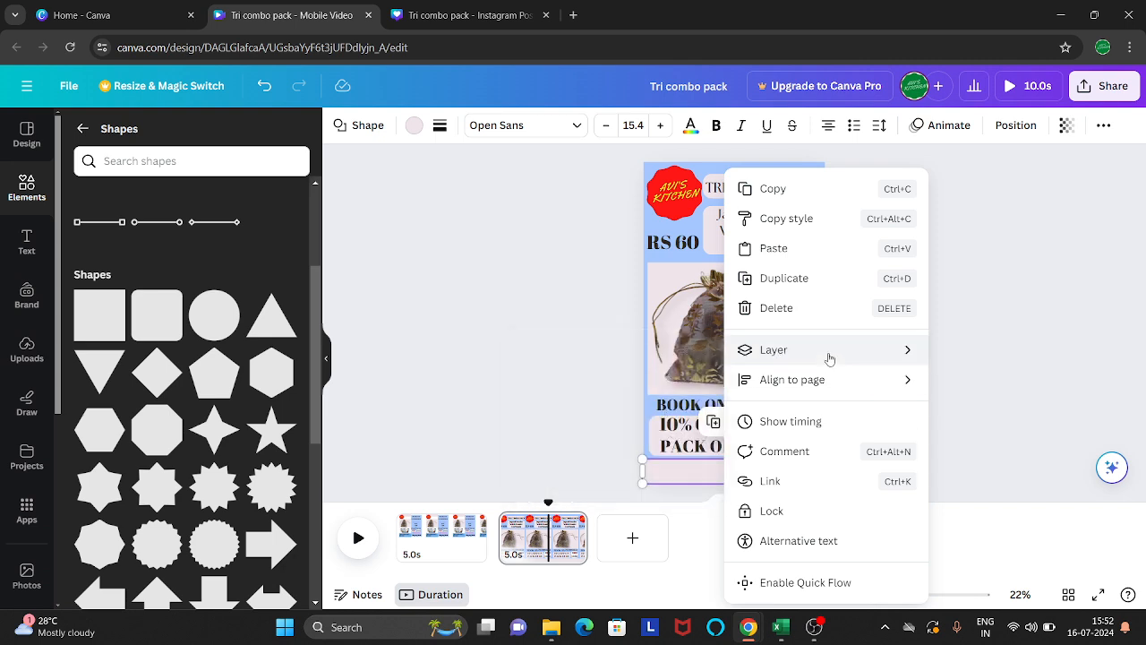
{"action": "mouse_move", "coordinate": [829, 358]}
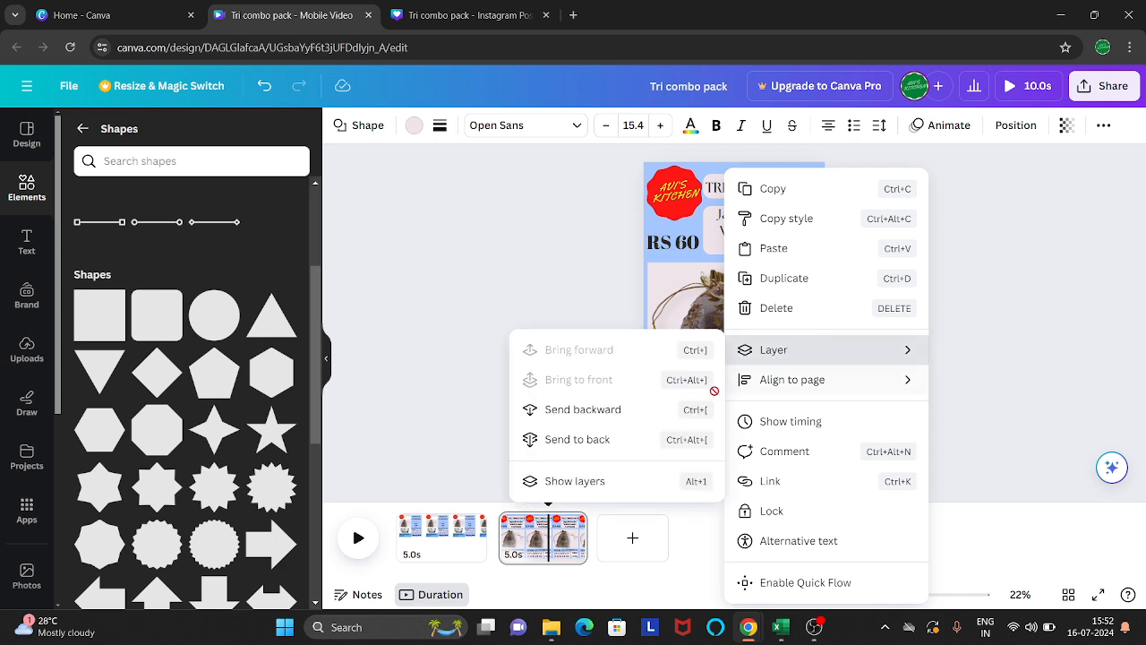
{"action": "left_click", "coordinate": [639, 440]}
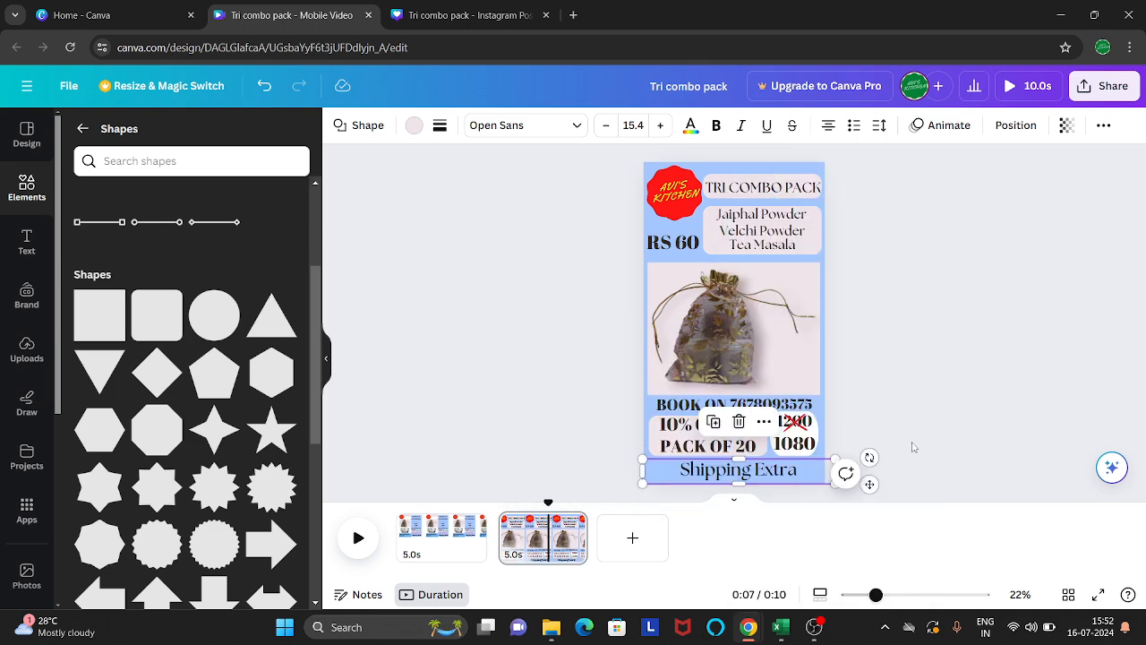
{"action": "key", "text": "ctrl+z"}
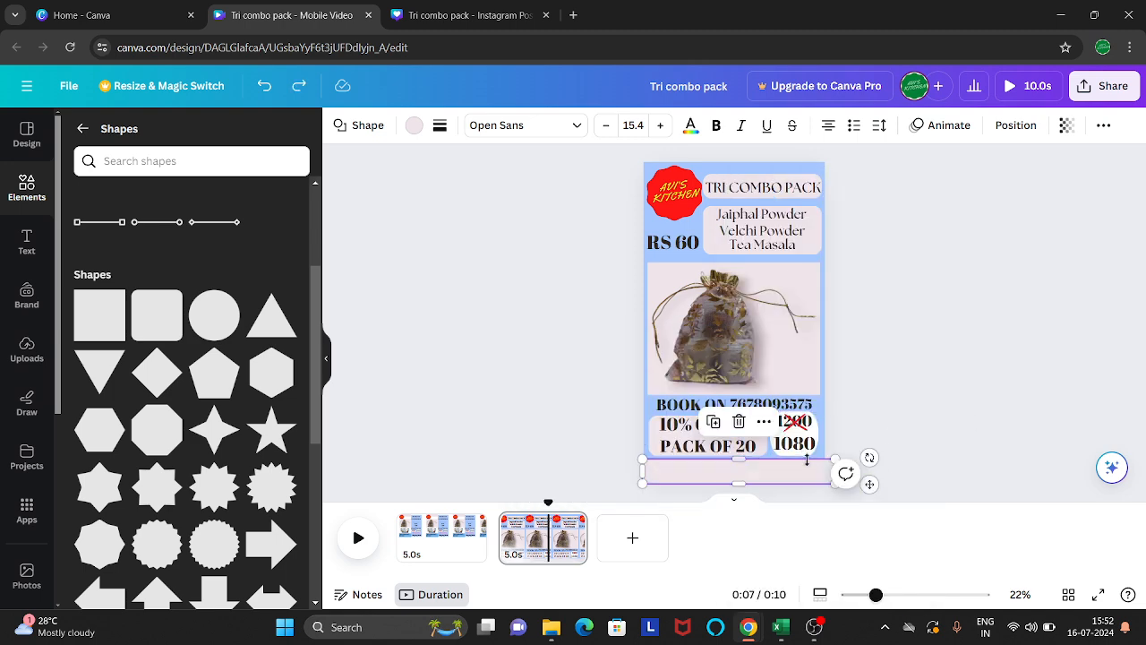
Send the copied rectangle one layer backward, behind the "Shipping Extra" text.
{"action": "right_click", "coordinate": [756, 471]}
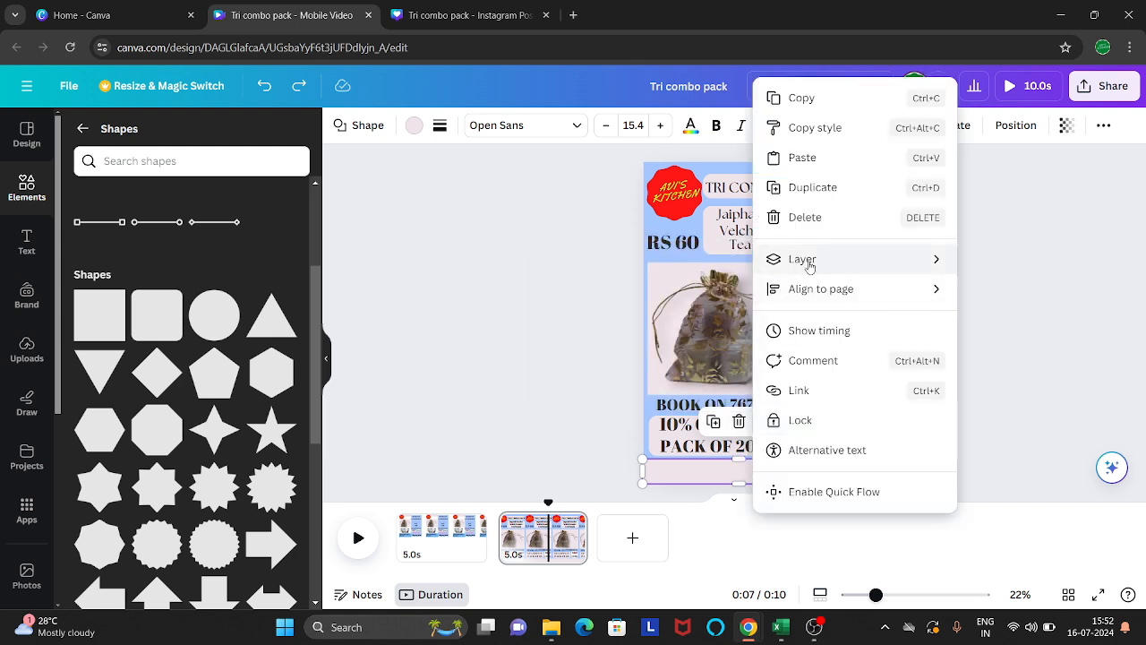
{"action": "mouse_move", "coordinate": [808, 264]}
{"action": "left_click", "coordinate": [627, 317]}
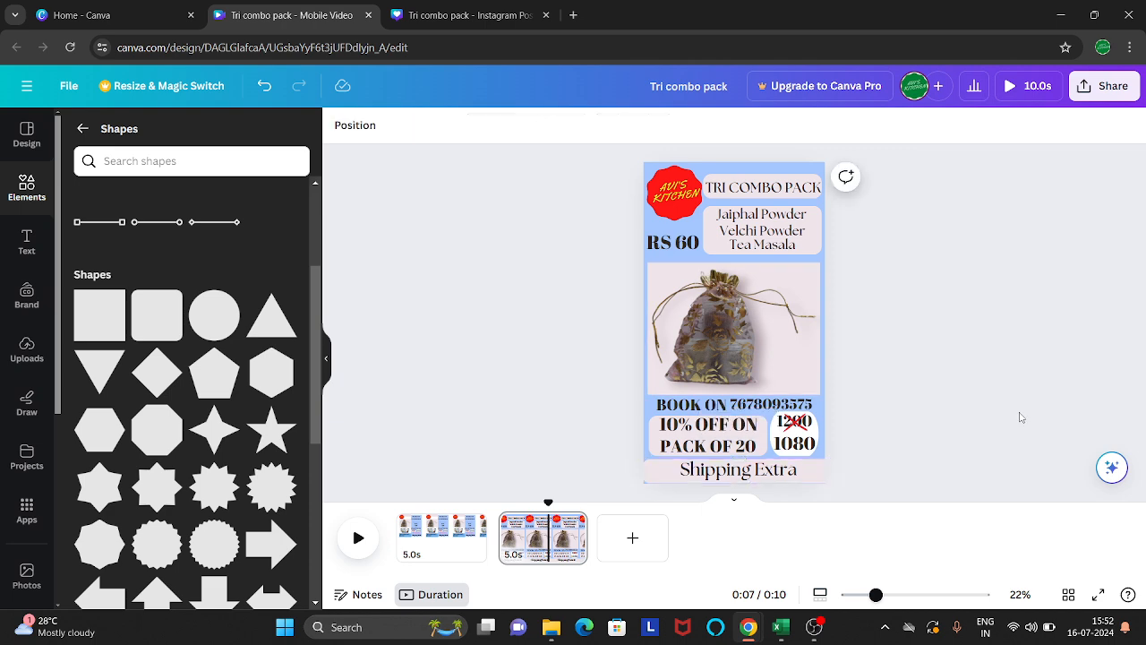
Extend the left end of the rectangle behind "Shipping Extra" past the page edge.
{"action": "left_click", "coordinate": [741, 473]}
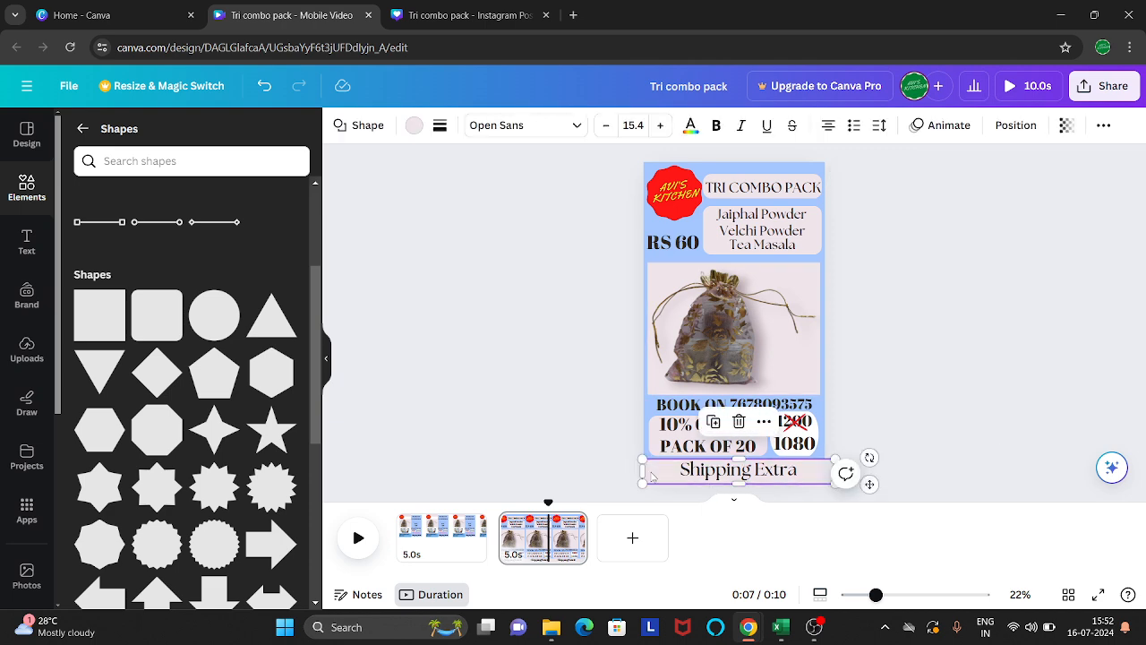
{"action": "left_click", "coordinate": [1034, 407]}
{"action": "left_click", "coordinate": [643, 469]}
{"action": "left_click_drag", "start_coordinate": [637, 471], "coordinate": [630, 468]}
{"action": "left_click", "coordinate": [1032, 383]}
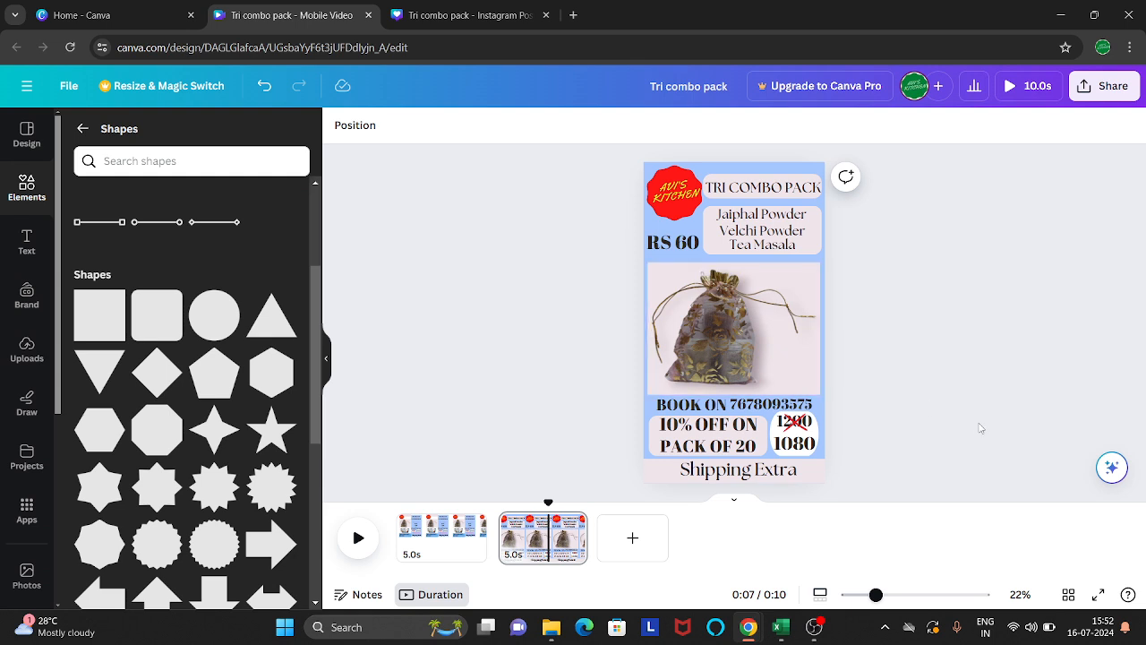
Try a slightly shorter height and a taller one reaching past the page bottom for the rectangle behind "Shipping Extra".
{"action": "left_click", "coordinate": [811, 473]}
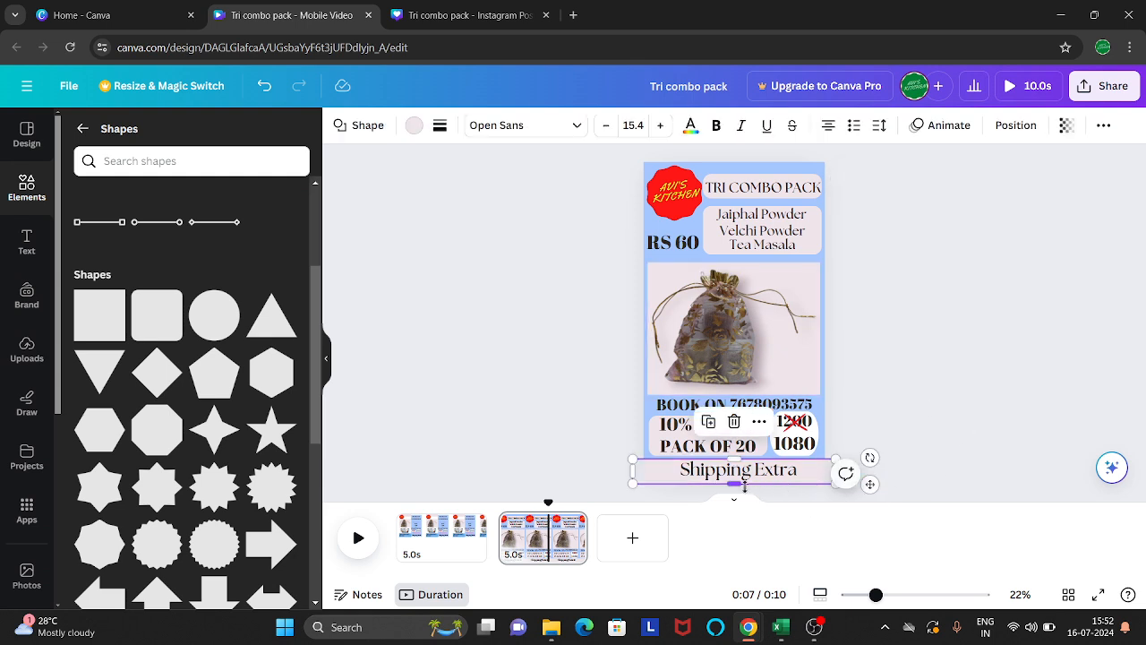
{"action": "left_click_drag", "start_coordinate": [736, 483], "coordinate": [736, 480]}
{"action": "left_click", "coordinate": [966, 414]}
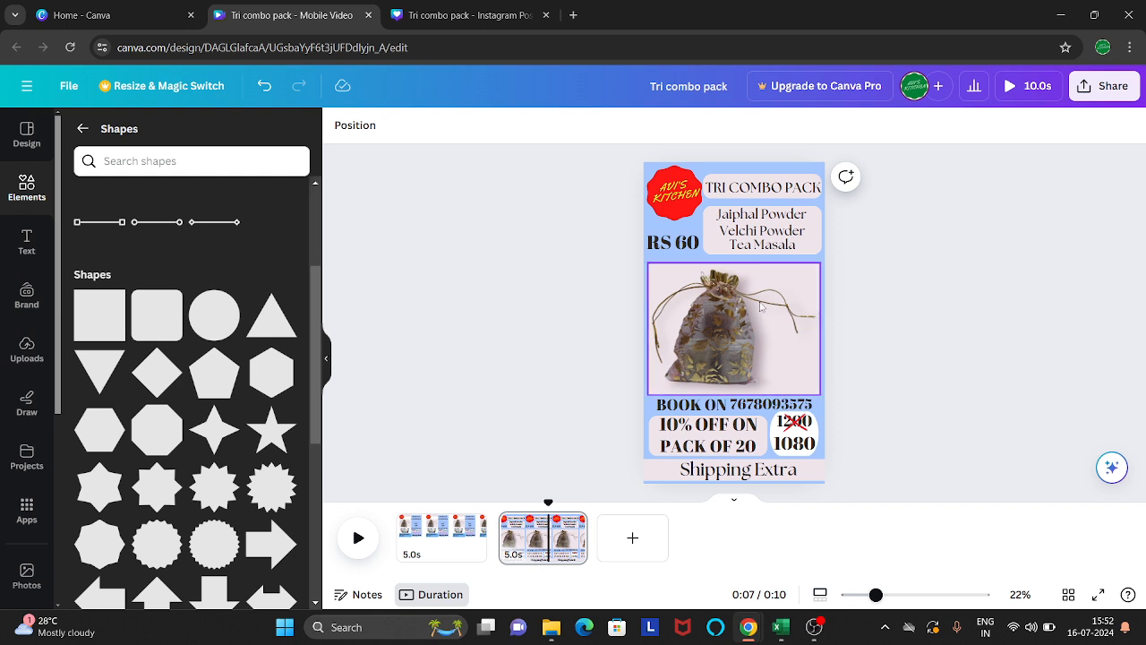
{"action": "left_click", "coordinate": [734, 479]}
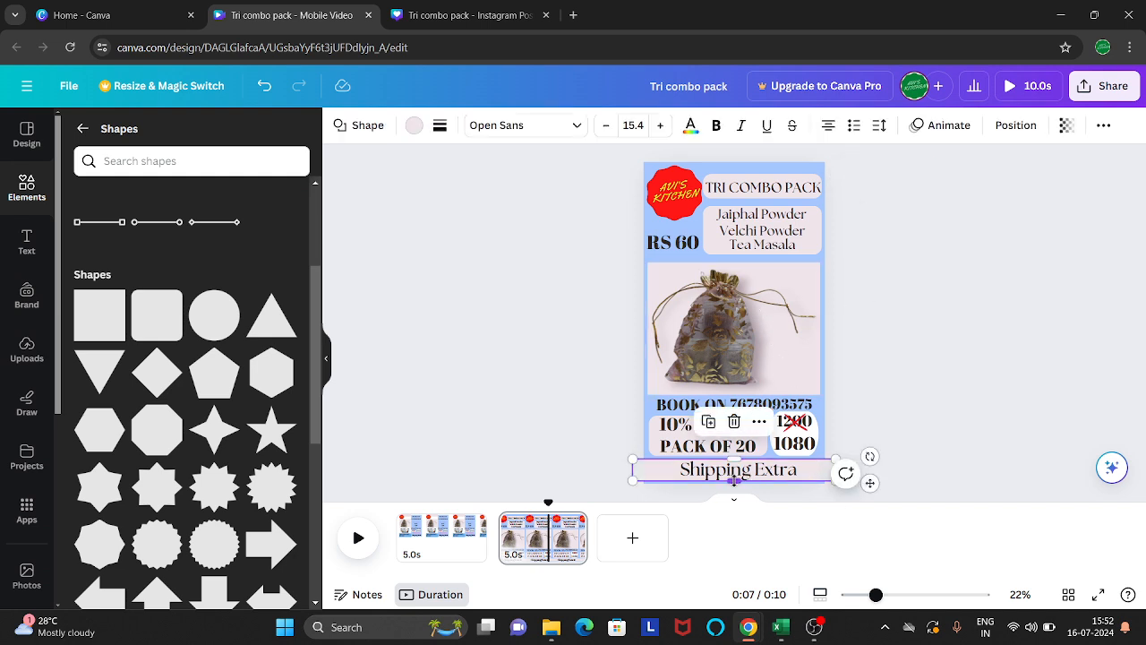
{"action": "mouse_move", "coordinate": [734, 479]}
{"action": "left_mouse_down"}
{"action": "mouse_move", "coordinate": [734, 496]}
{"action": "mouse_move", "coordinate": [734, 484]}
{"action": "left_mouse_up"}
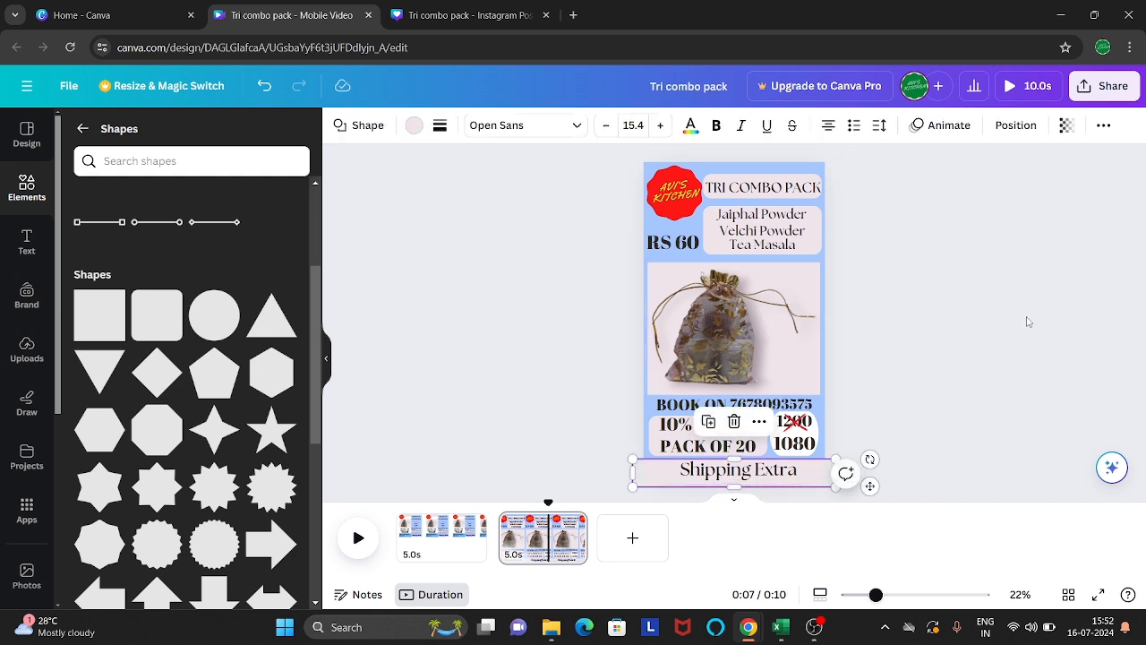
{"action": "left_click", "coordinate": [1026, 319]}
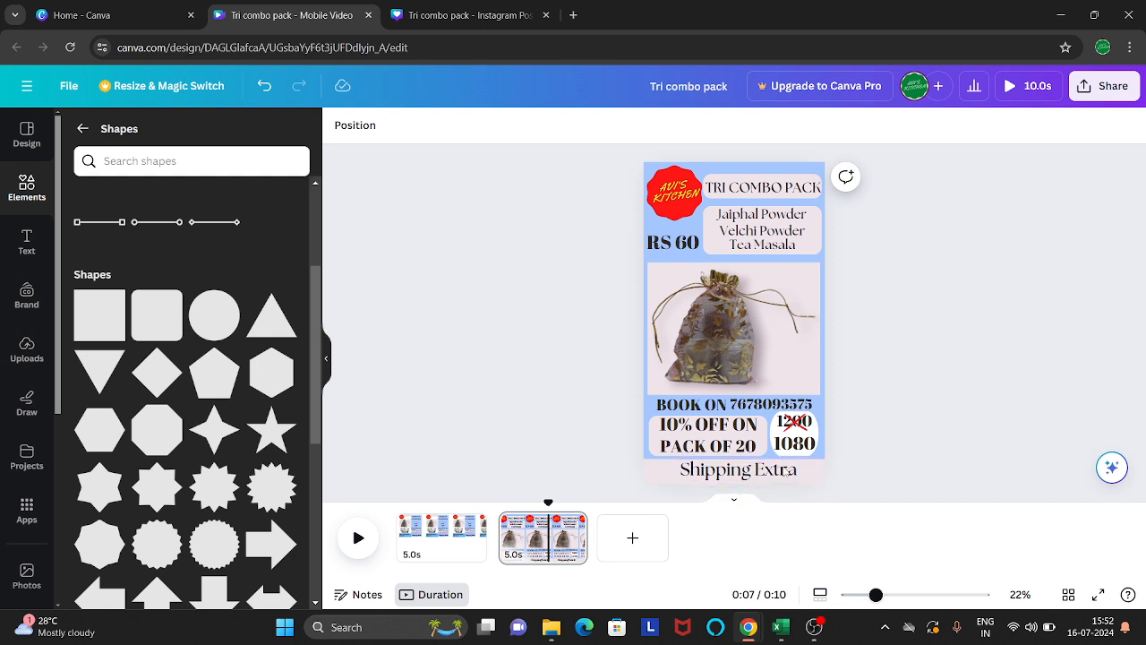
Shorten the rectangle behind "Shipping Extra" to a height of about 131, leaving a thin blue strip below it.
{"action": "left_click", "coordinate": [650, 479]}
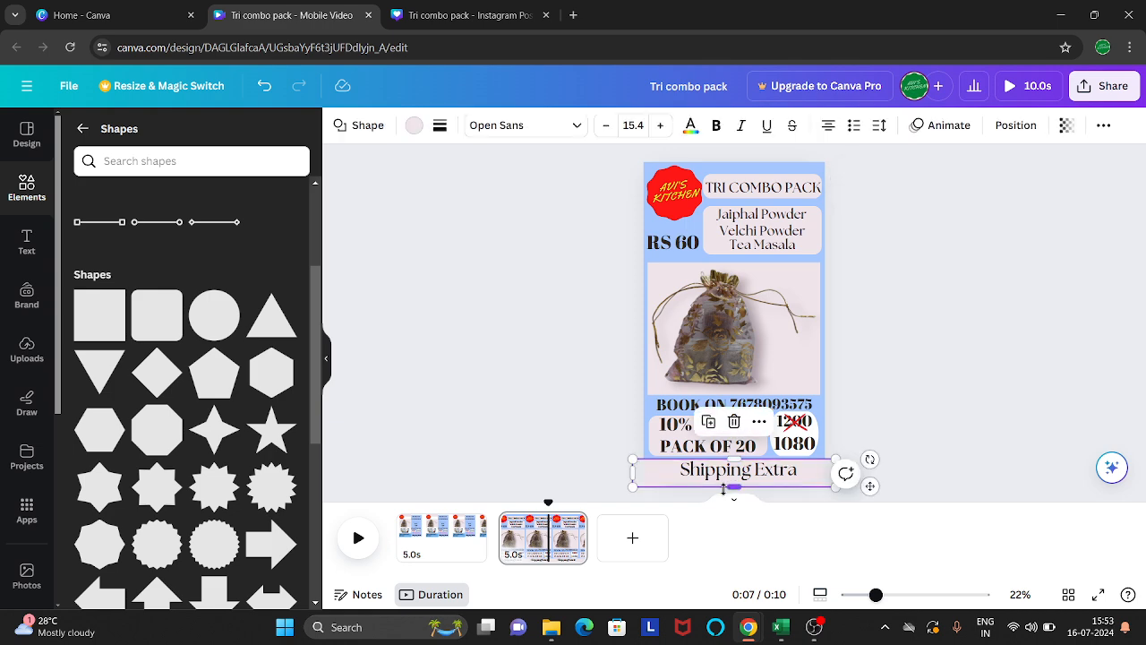
{"action": "left_click_drag", "start_coordinate": [735, 487], "coordinate": [734, 480]}
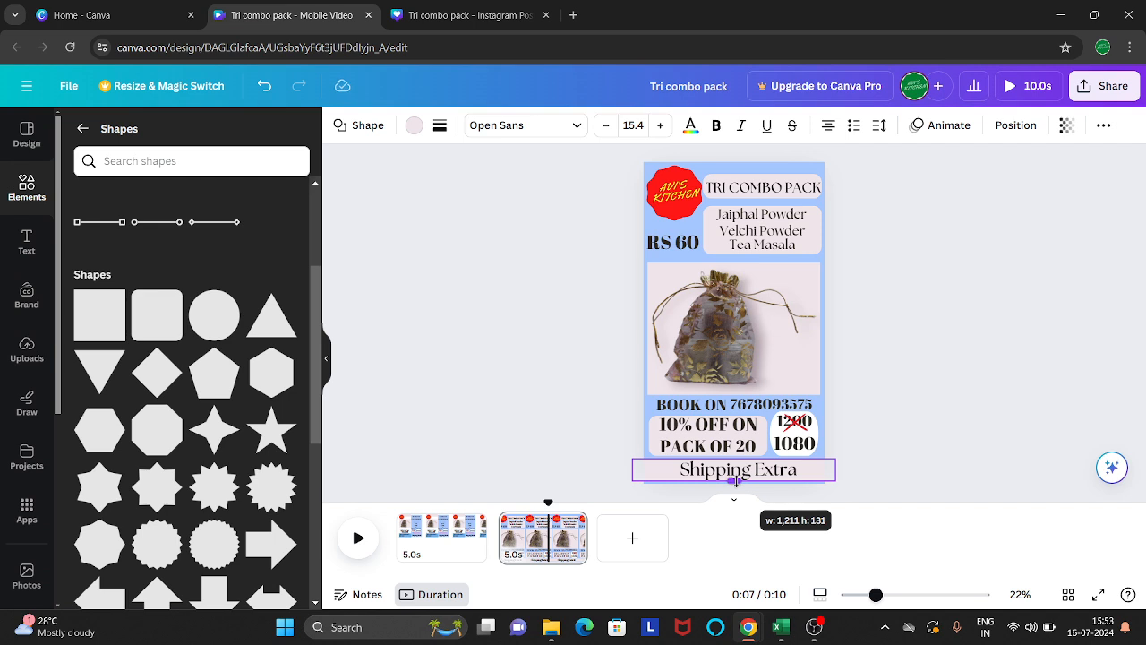
{"action": "left_click_drag", "start_coordinate": [734, 481], "coordinate": [734, 481]}
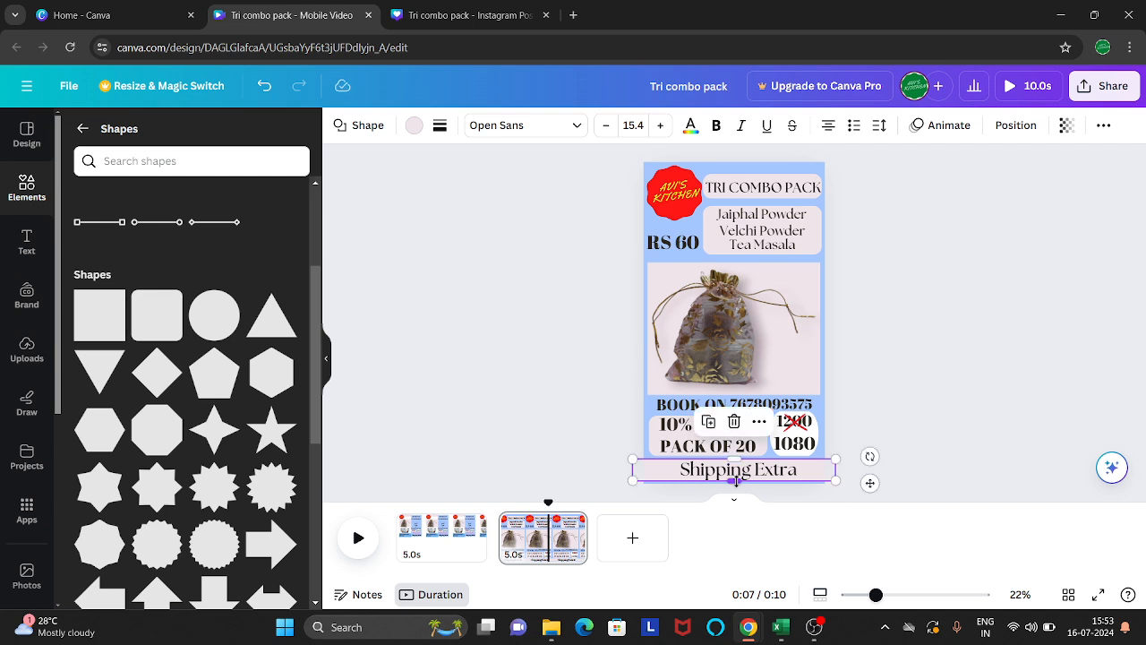
{"action": "left_click", "coordinate": [958, 389]}
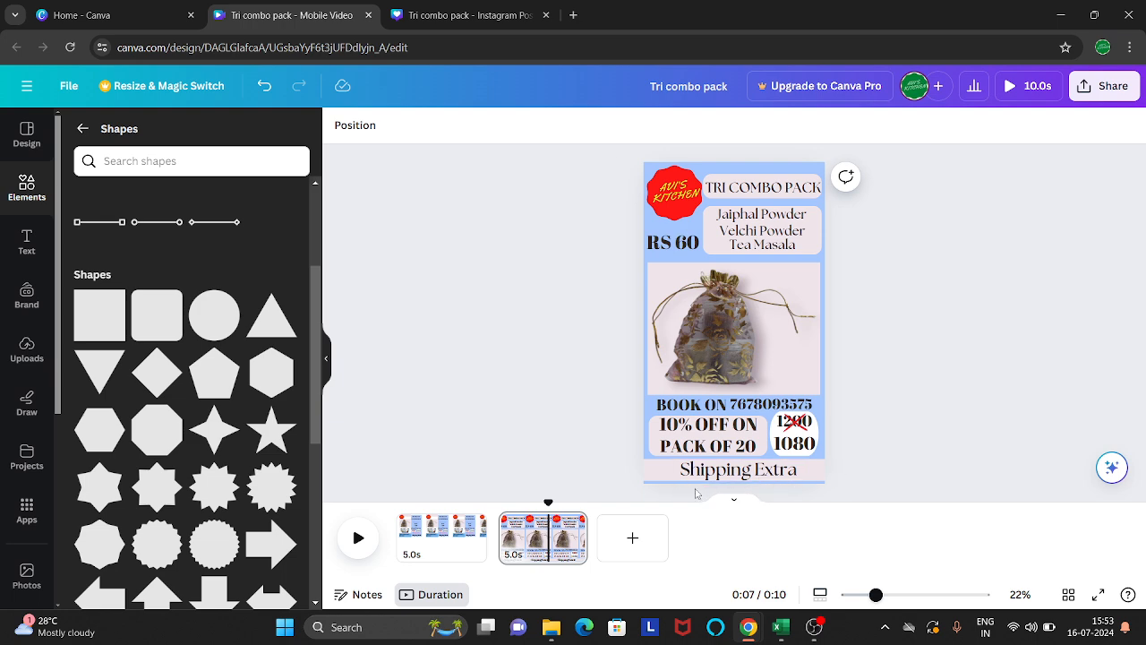
{"action": "left_click", "coordinate": [651, 478]}
{"action": "left_click", "coordinate": [993, 391]}
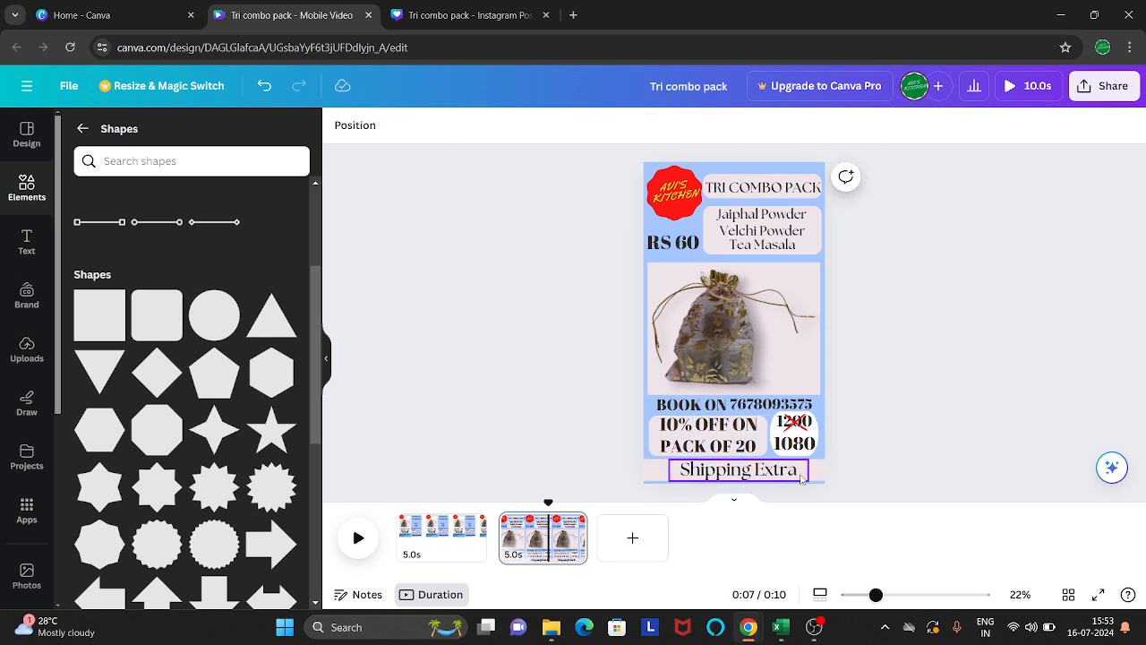
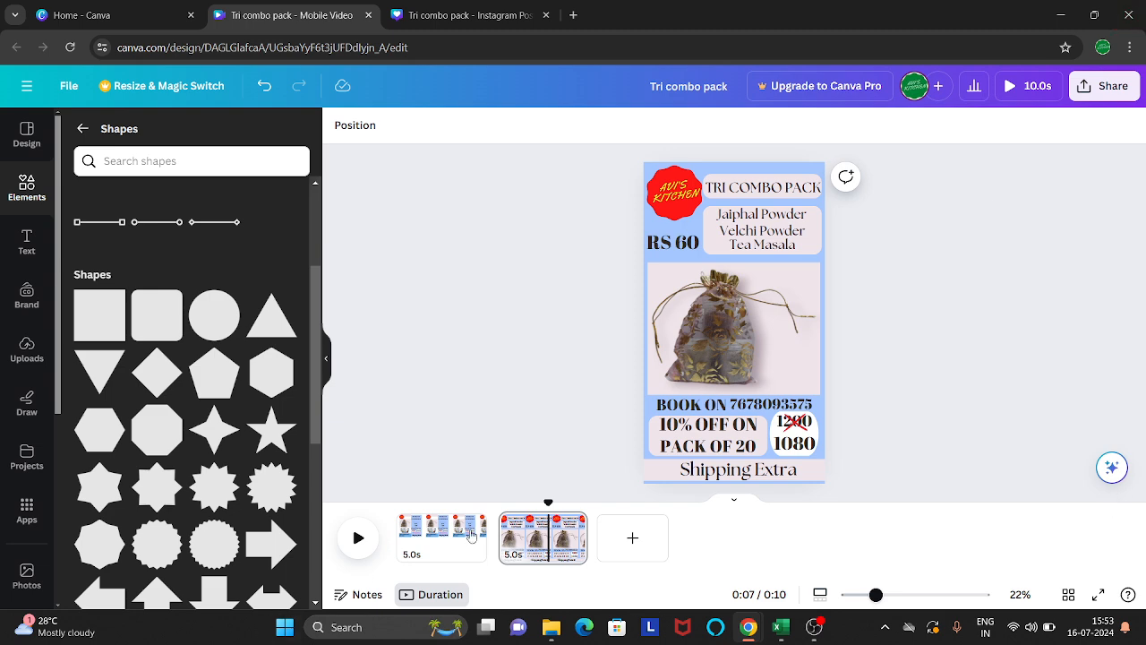
Move the AVI'S KITCHEN logo slightly down, closer to the "RS 60" text.
{"action": "left_click", "coordinate": [676, 217]}
{"action": "left_click", "coordinate": [537, 229]}
{"action": "left_click_drag", "start_coordinate": [671, 191], "coordinate": [672, 195]}
{"action": "left_click", "coordinate": [948, 260]}
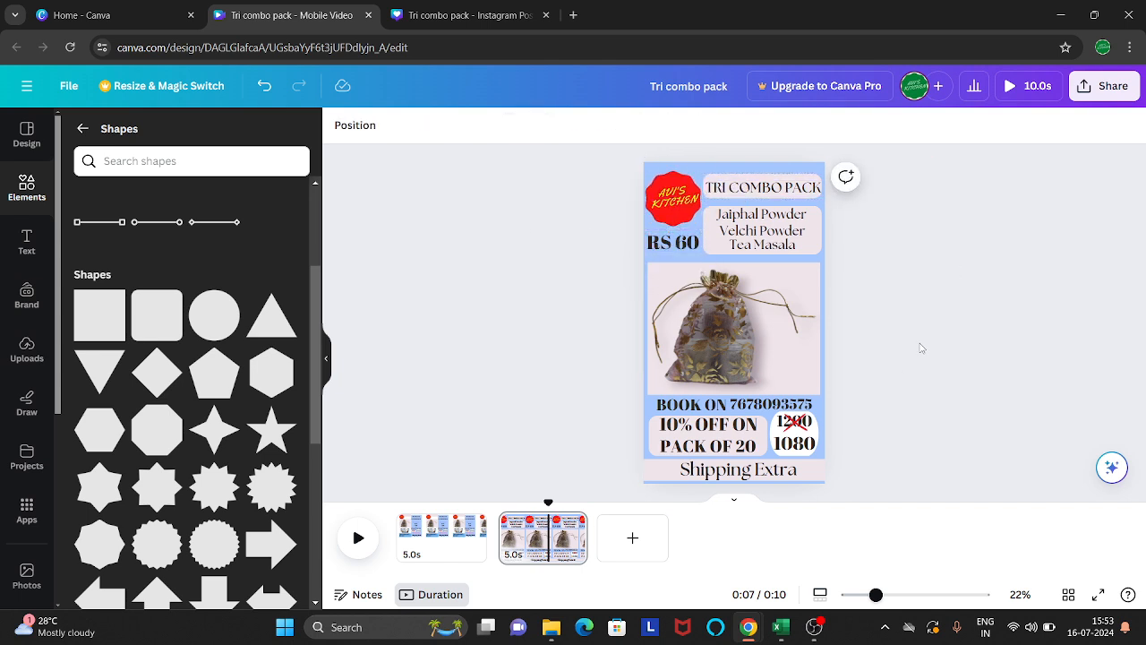
Try the Breathe animation on the AVI'S KITCHEN logo.
{"action": "left_click", "coordinate": [676, 208]}
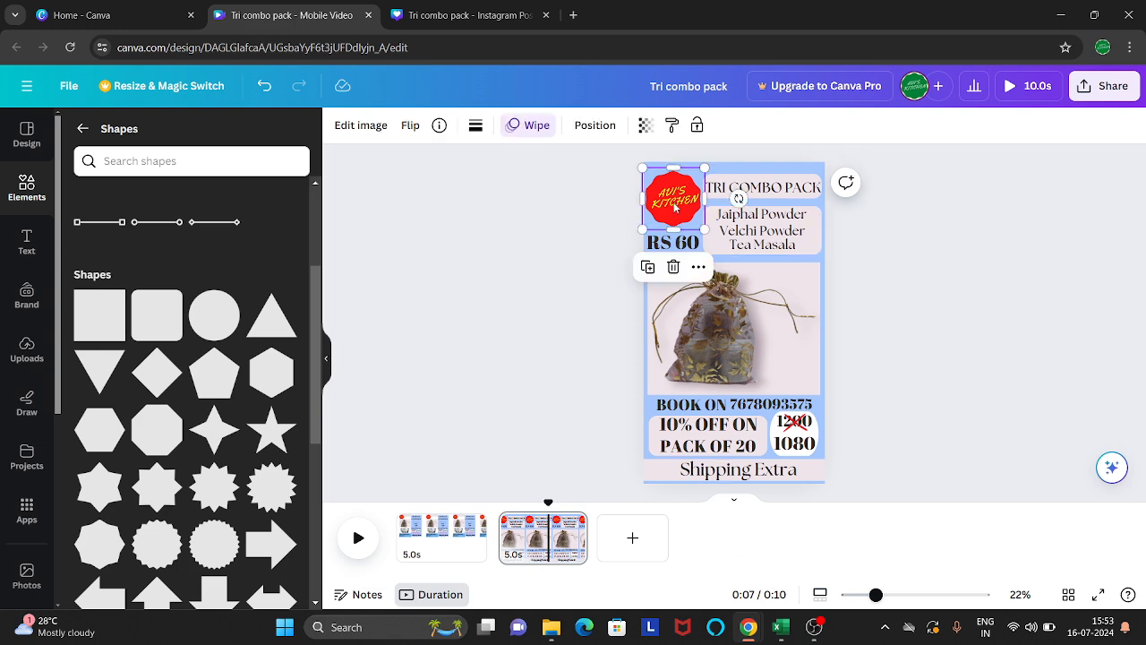
{"action": "left_click", "coordinate": [726, 188]}
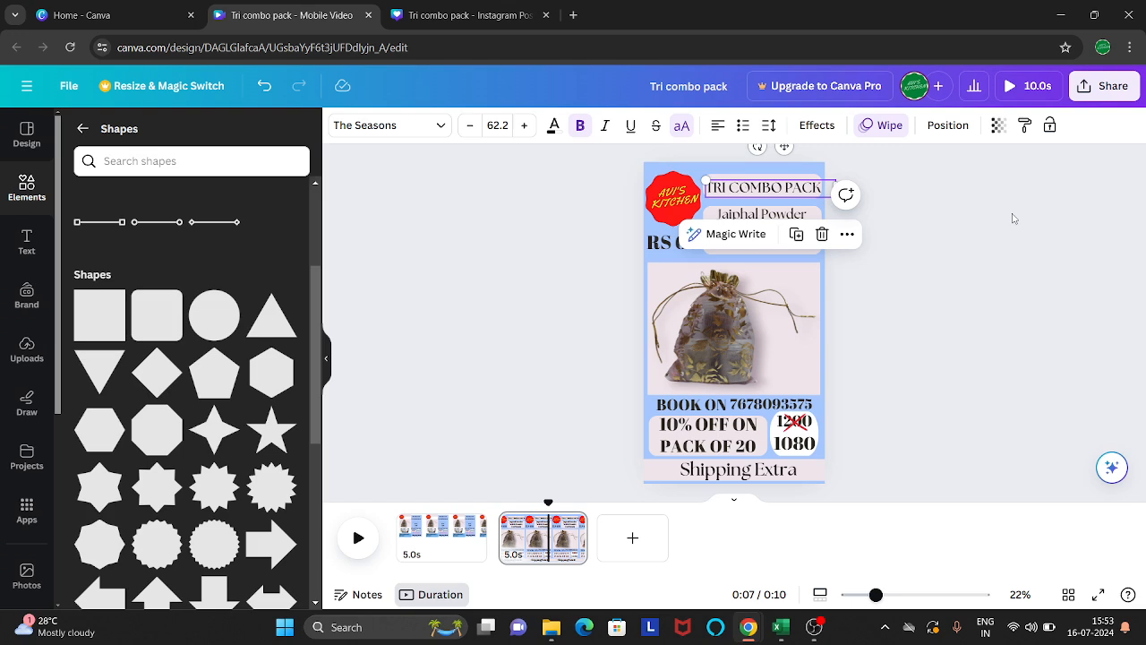
{"action": "left_click", "coordinate": [670, 200]}
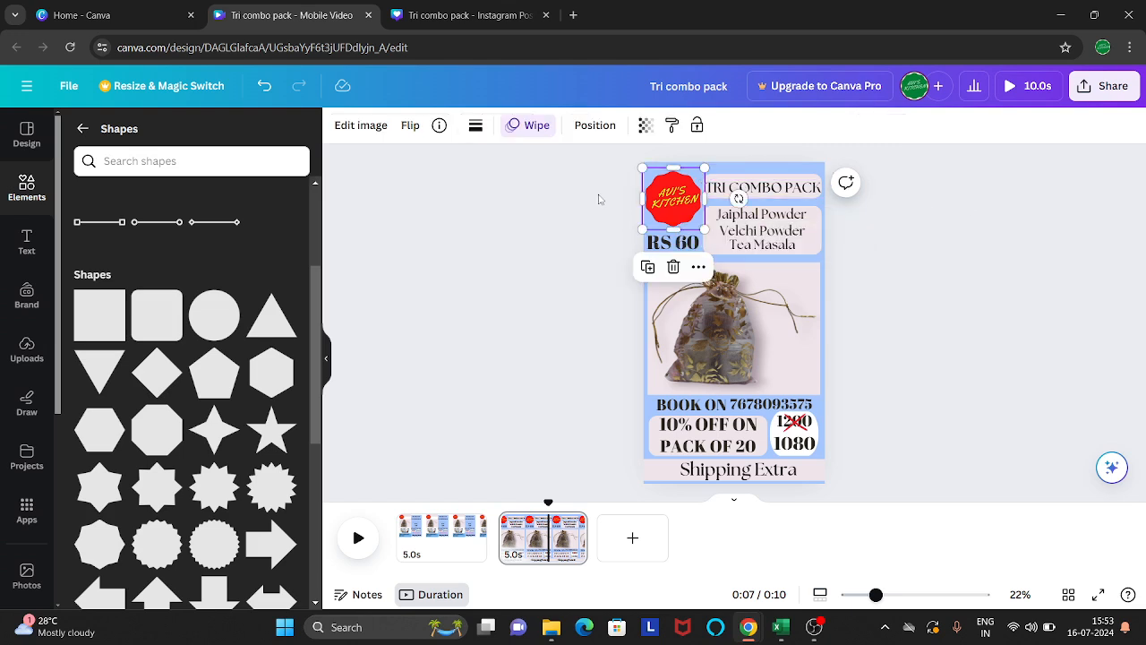
{"action": "left_click", "coordinate": [531, 126]}
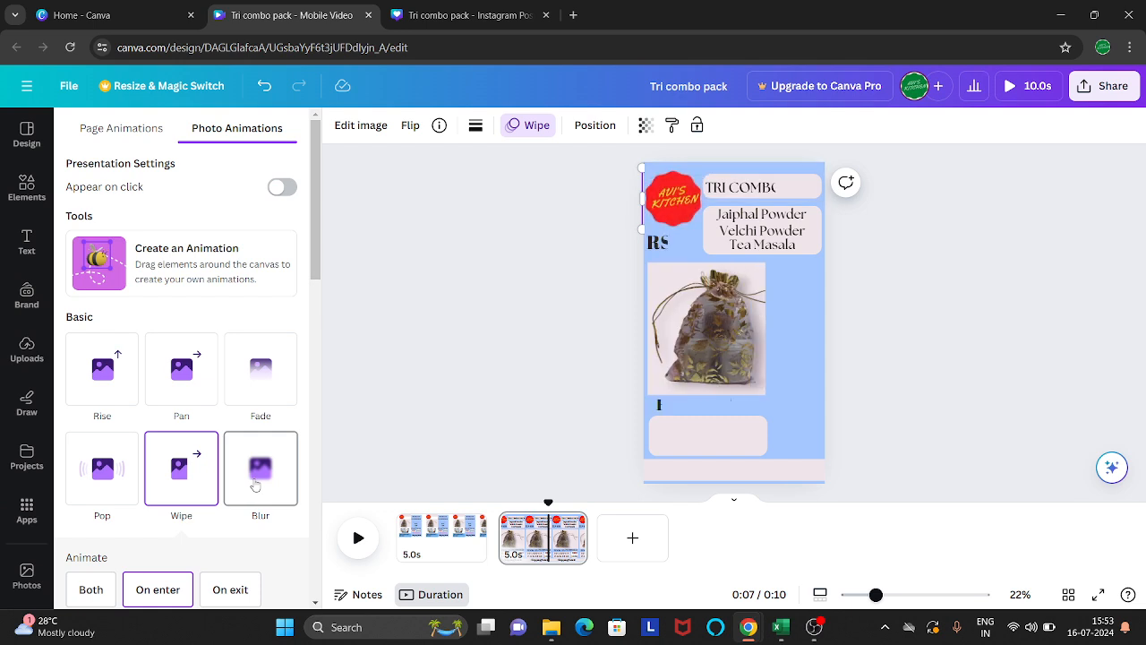
{"action": "scroll", "coordinate": [257, 484], "scroll_direction": "down", "scroll_amount": 5}
{"action": "left_click", "coordinate": [188, 356]}
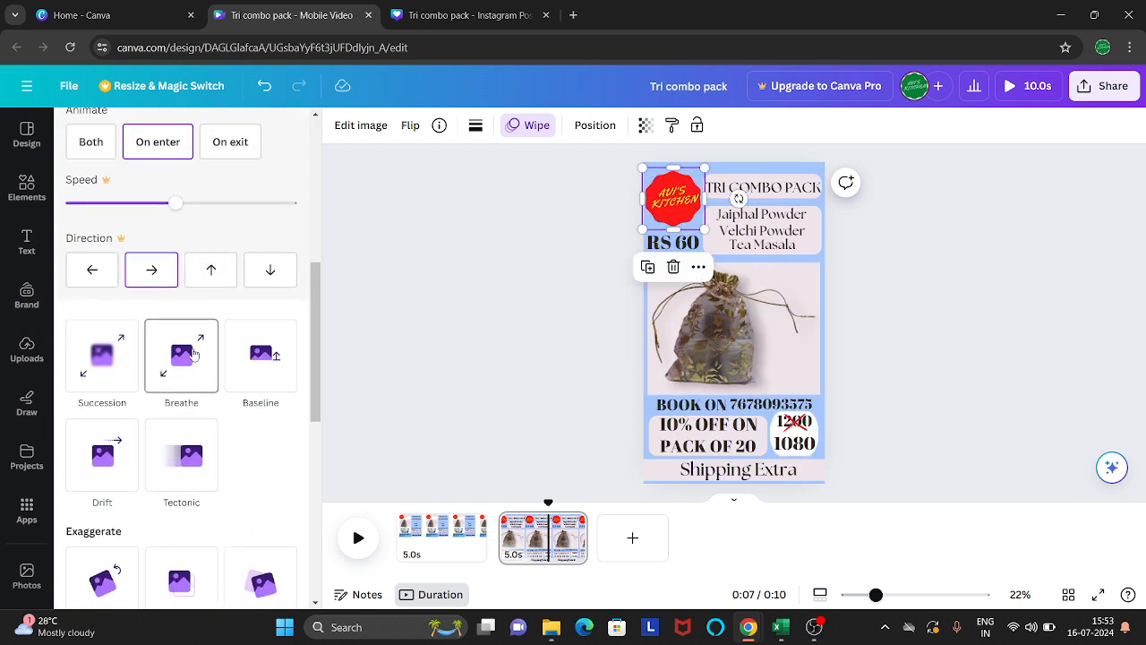
{"action": "scroll", "coordinate": [190, 376], "scroll_direction": "up", "scroll_amount": 2}
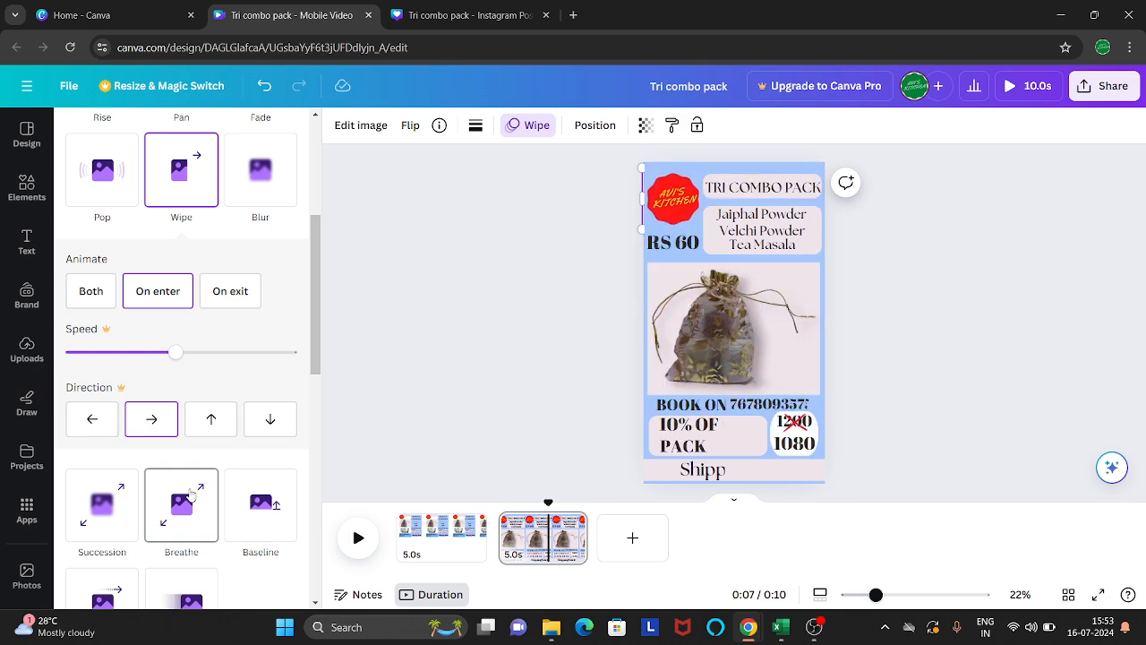
{"action": "left_click", "coordinate": [188, 502]}
{"action": "scroll", "coordinate": [191, 495], "scroll_direction": "down", "scroll_amount": 2}
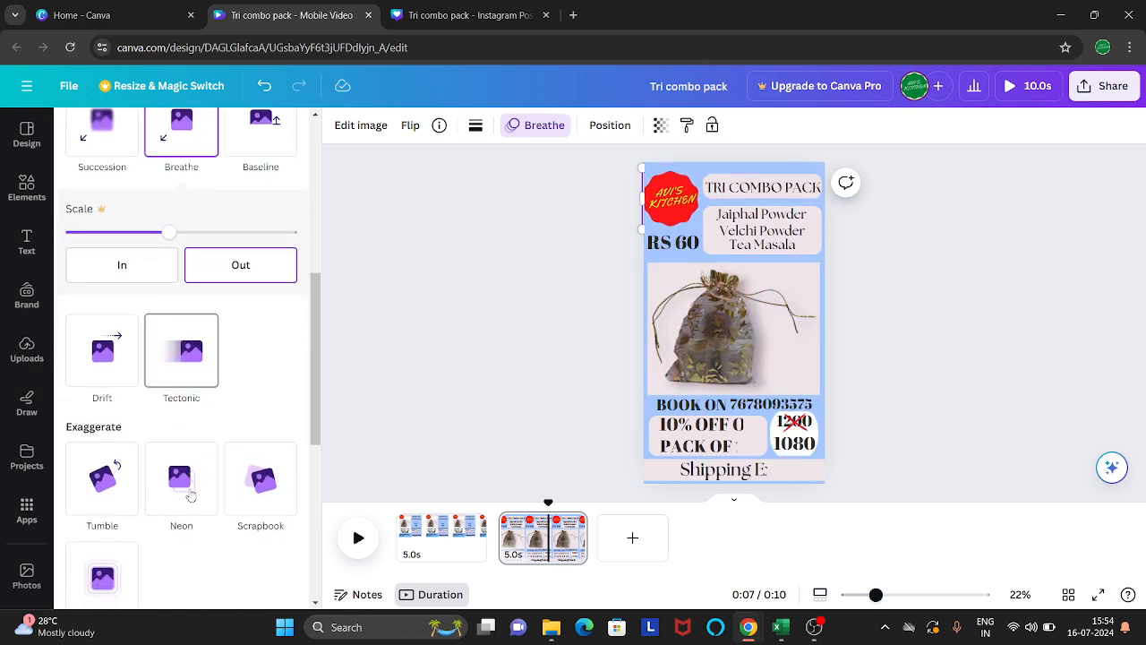
{"action": "scroll", "coordinate": [184, 376], "scroll_direction": "up", "scroll_amount": 2}
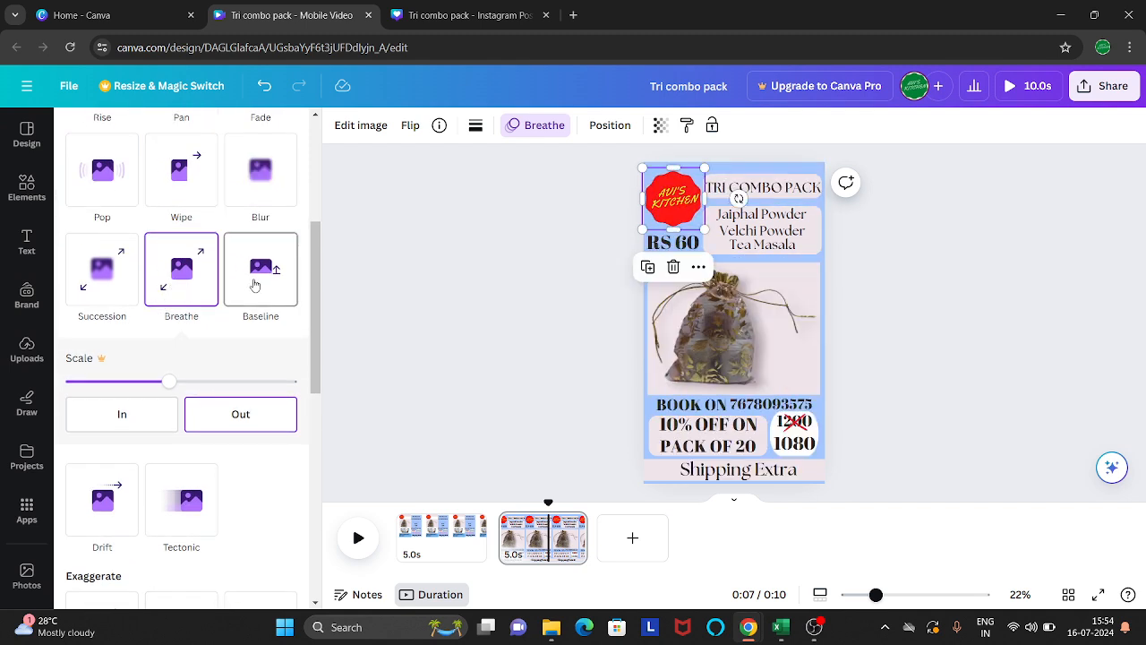
Try the Baseline animation on the AVI'S KITCHEN logo, and settle on Succession on enter.
{"action": "left_click", "coordinate": [256, 284]}
{"action": "scroll", "coordinate": [255, 285], "scroll_direction": "up", "scroll_amount": 2}
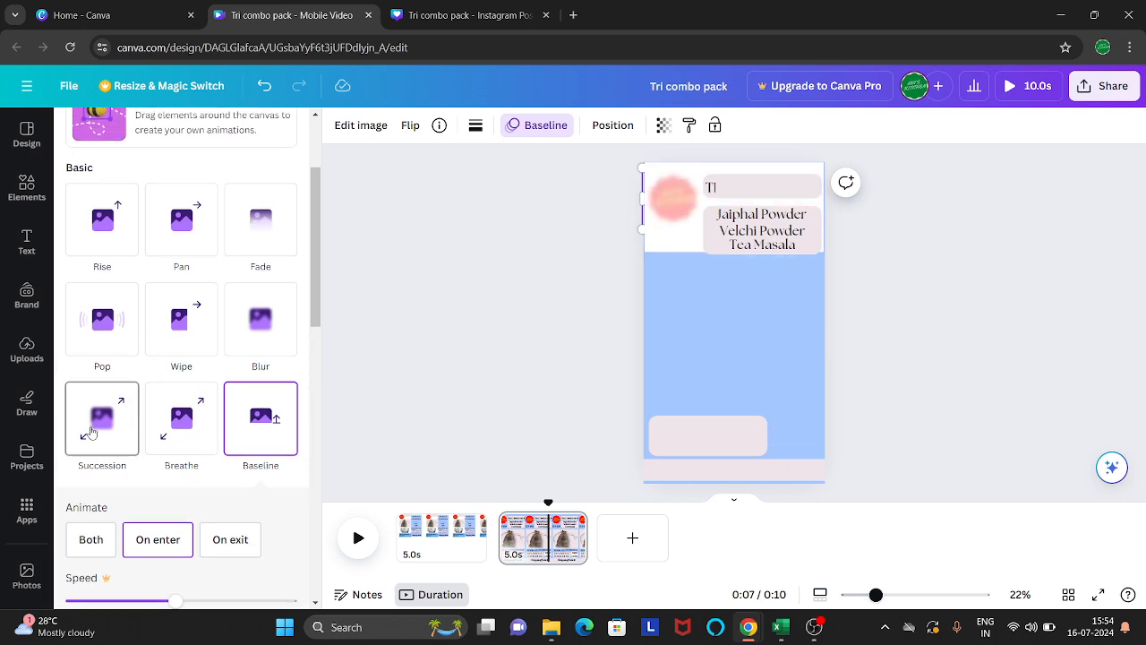
{"action": "left_click", "coordinate": [93, 434]}
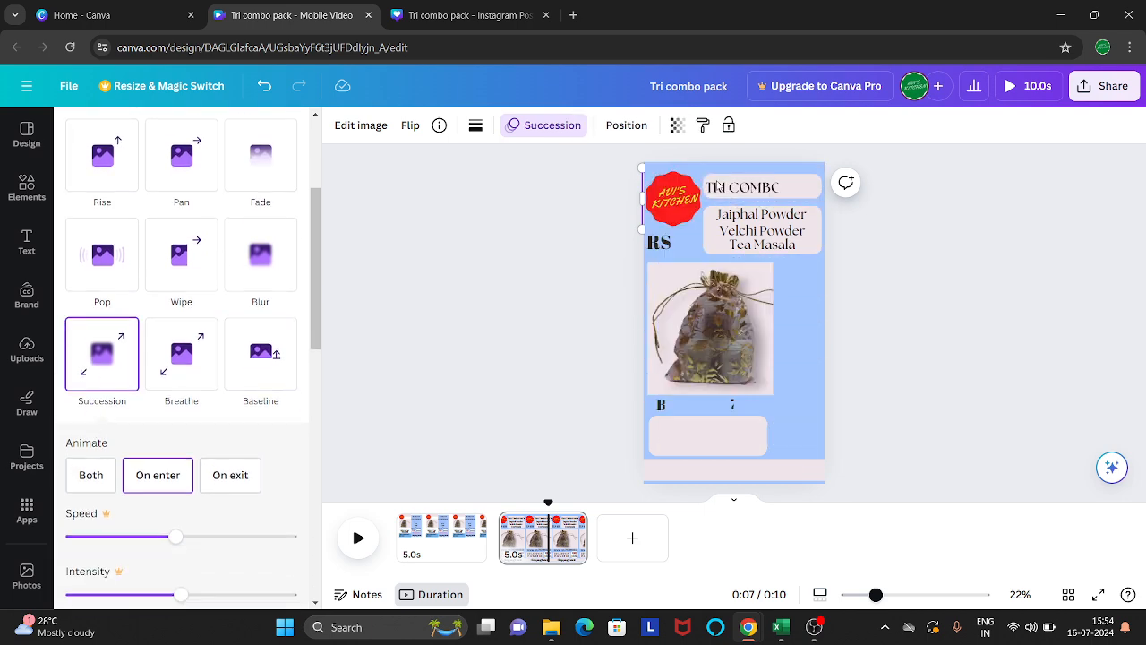
{"action": "left_click", "coordinate": [559, 127]}
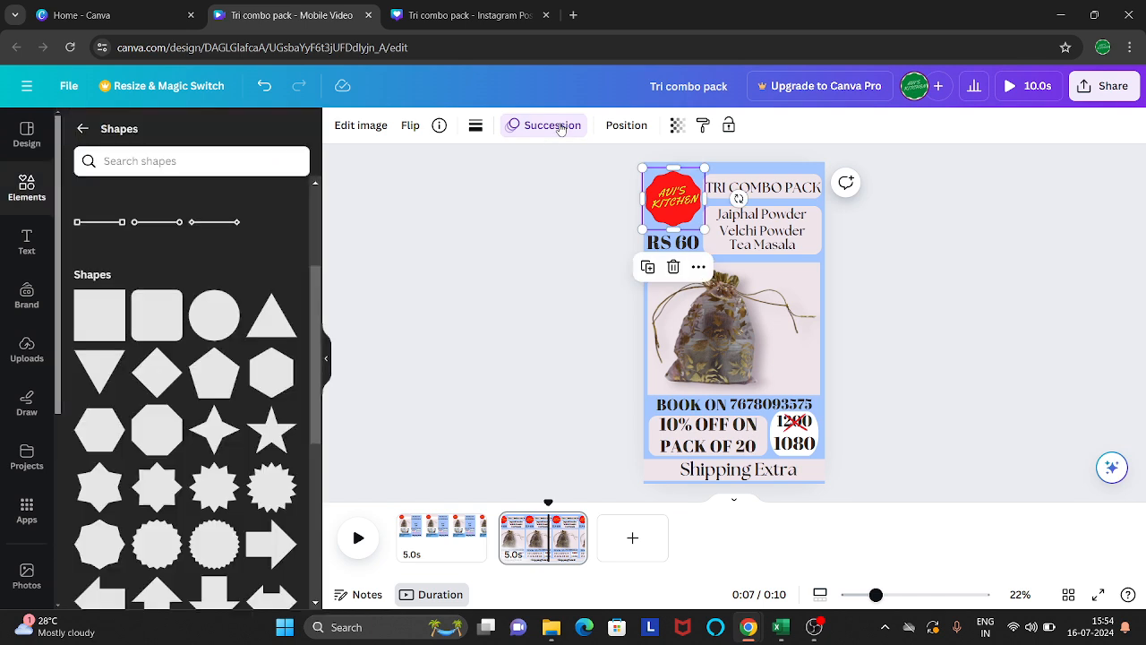
{"action": "left_click", "coordinate": [558, 127]}
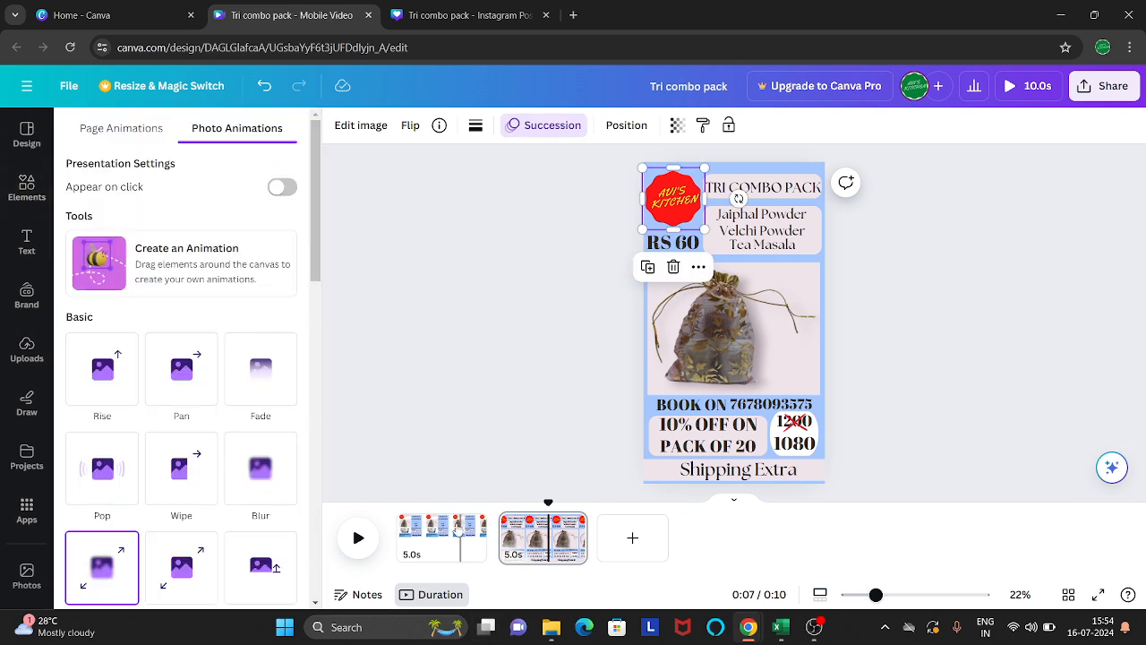
Delete the first page of the video and preview the playback of the remaining page.
{"action": "left_click", "coordinate": [468, 525]}
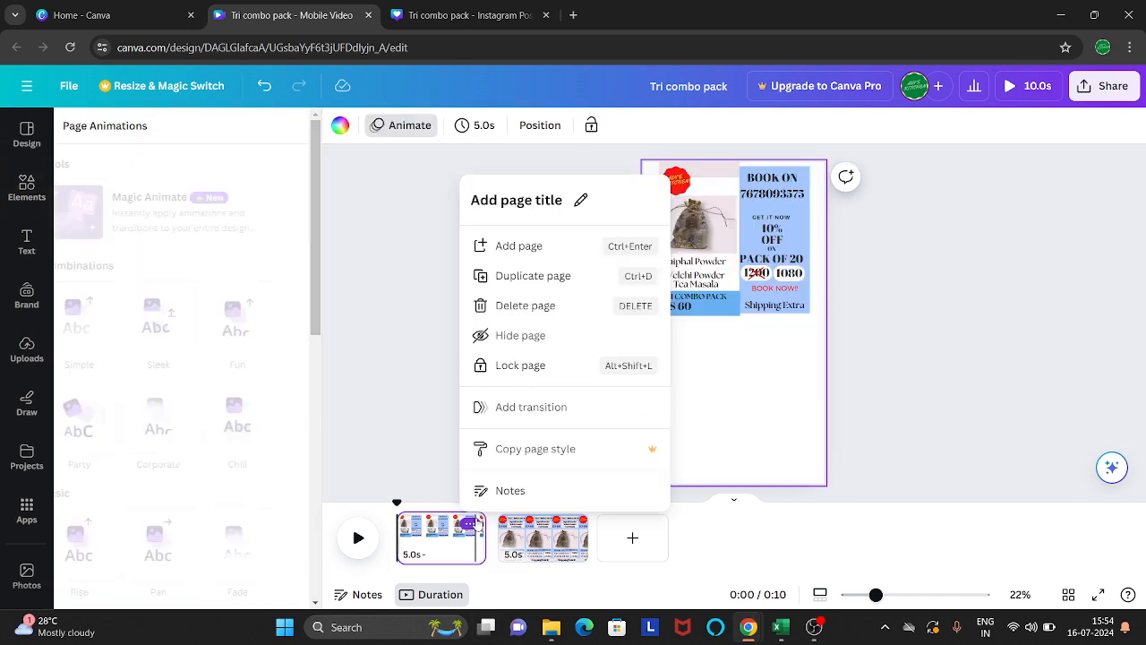
{"action": "left_click", "coordinate": [521, 305]}
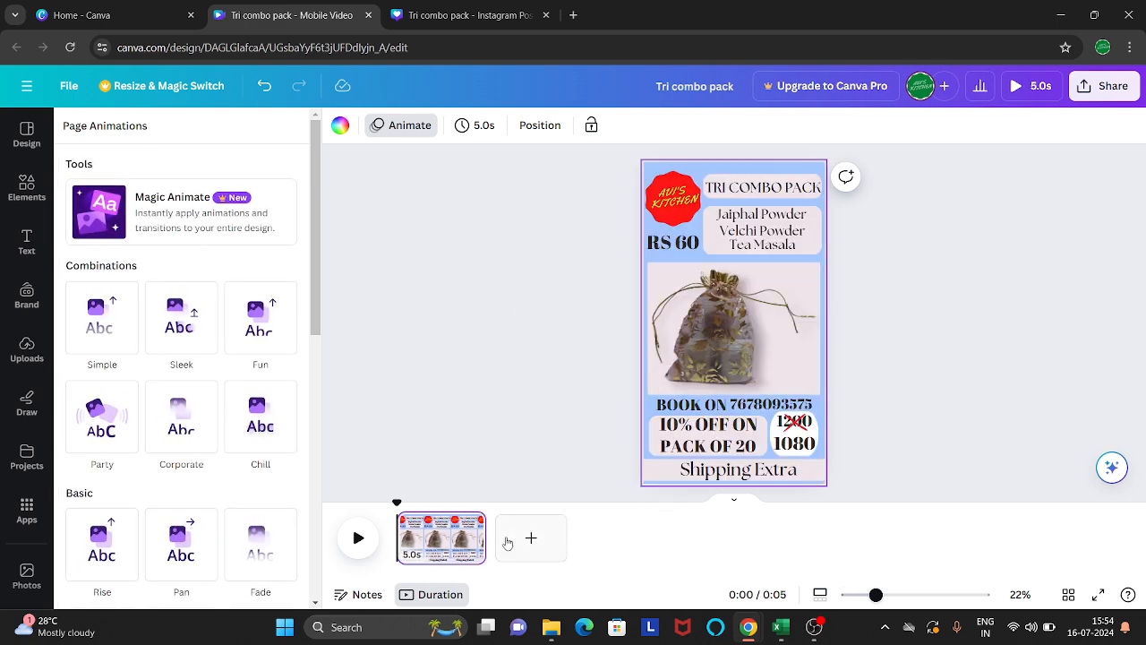
{"action": "left_click", "coordinate": [360, 537]}
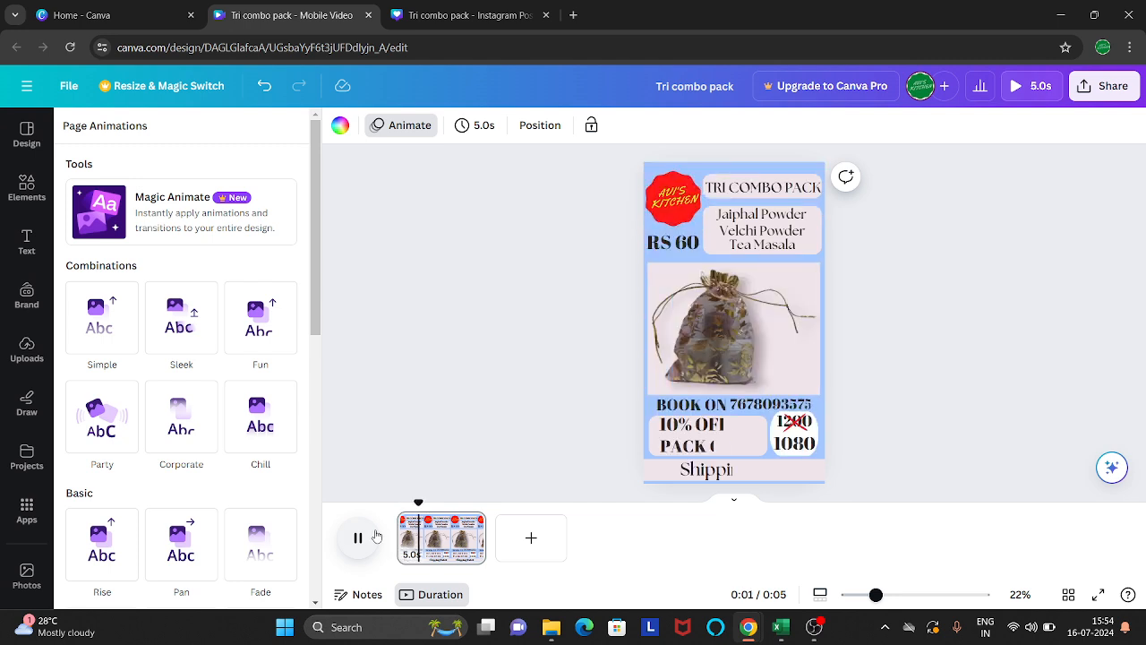
{"action": "left_click", "coordinate": [376, 535]}
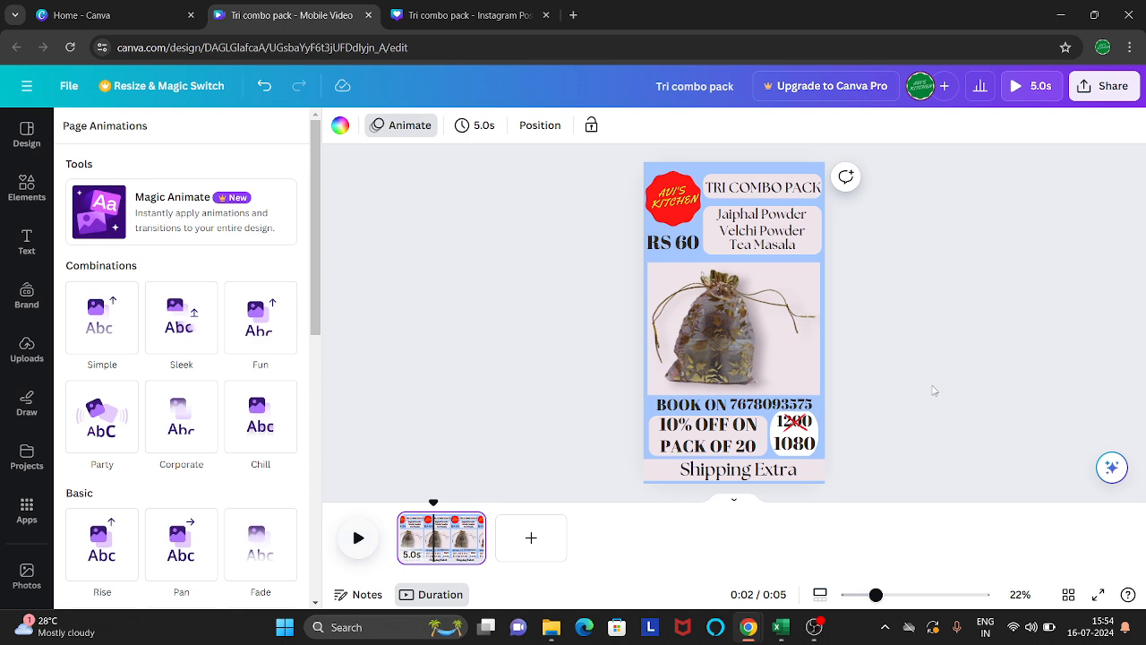
Change the animation of the large blue background rectangle to Rise on enter.
{"action": "left_click", "coordinate": [687, 169]}
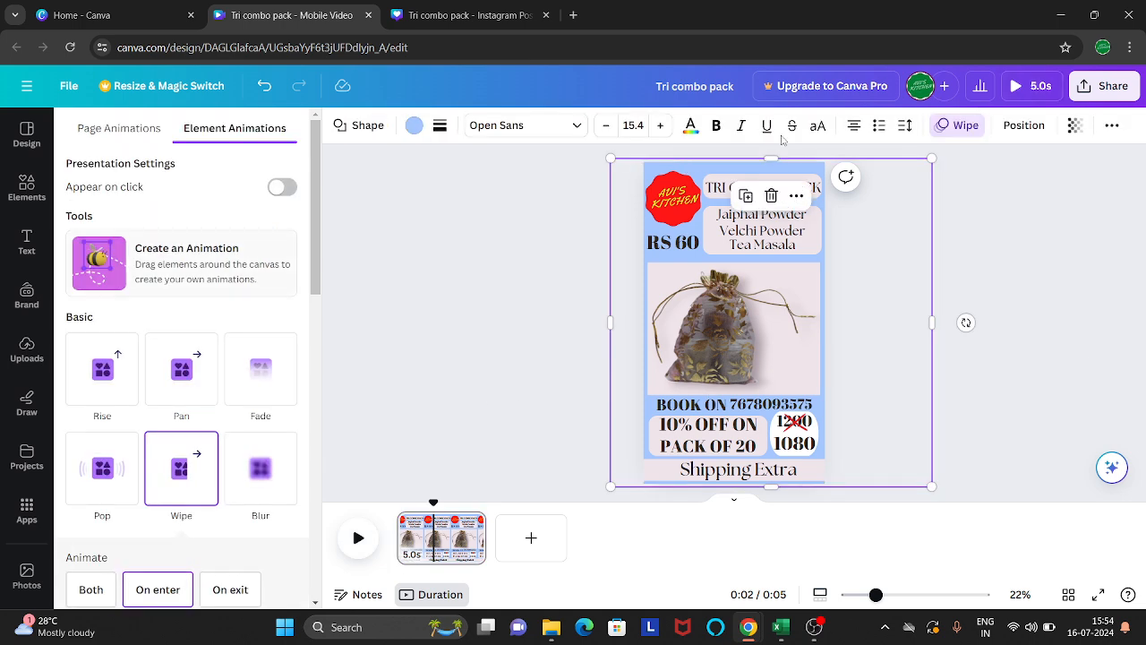
{"action": "left_click", "coordinate": [958, 130]}
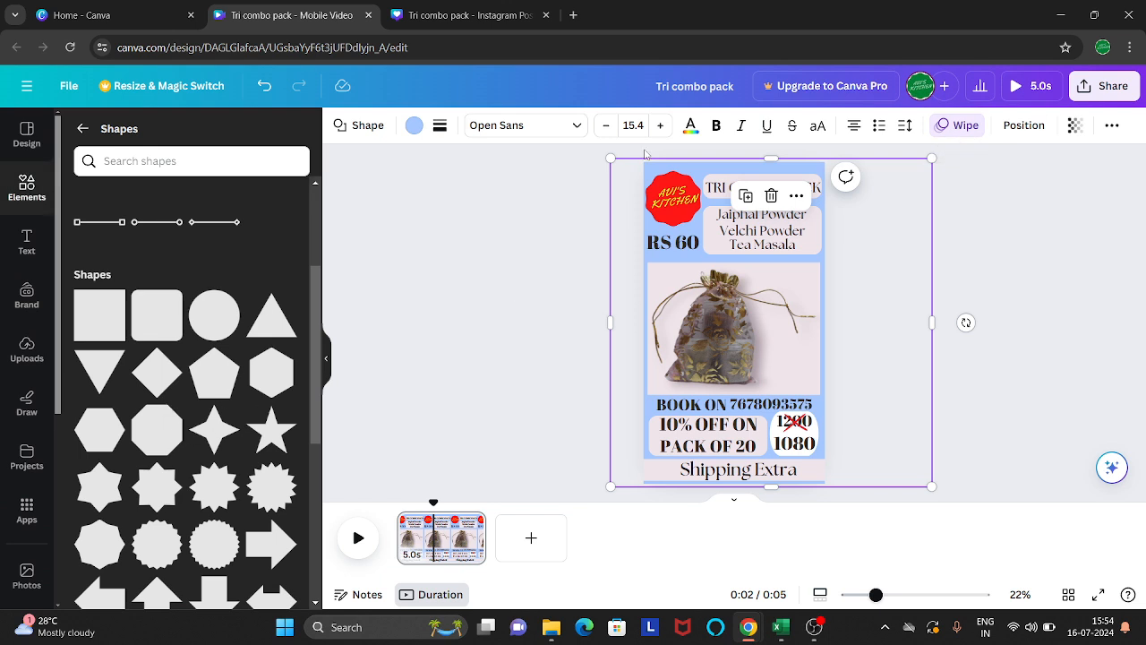
{"action": "left_click", "coordinate": [957, 124]}
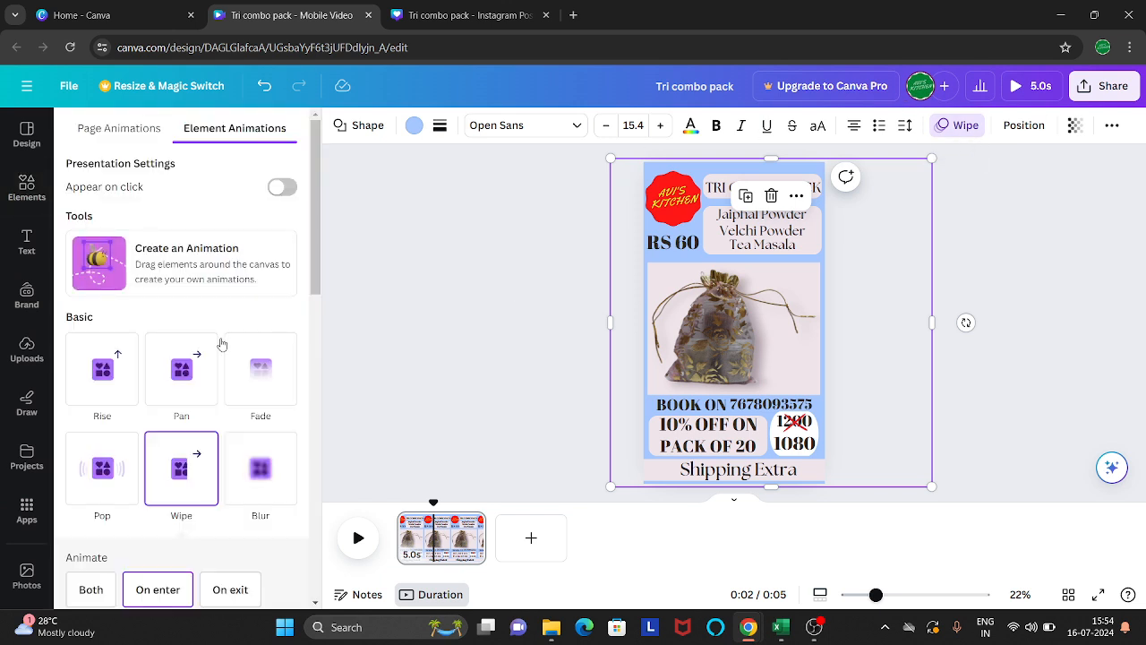
{"action": "left_click", "coordinate": [88, 372]}
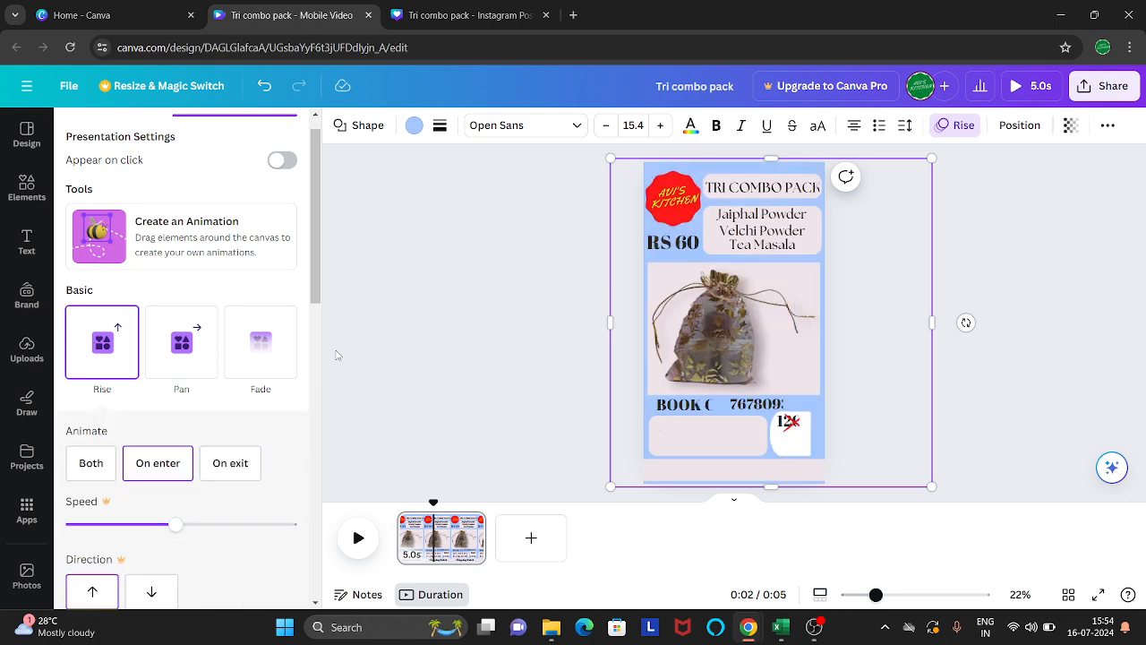
{"action": "left_click", "coordinate": [443, 340]}
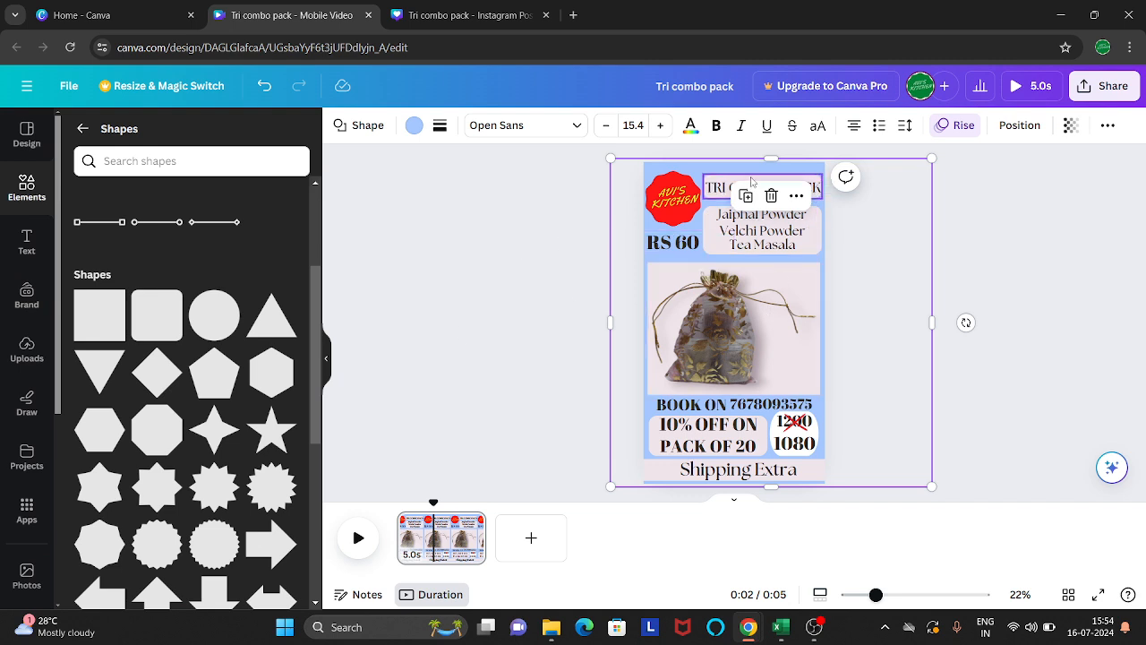
{"action": "left_click", "coordinate": [845, 227]}
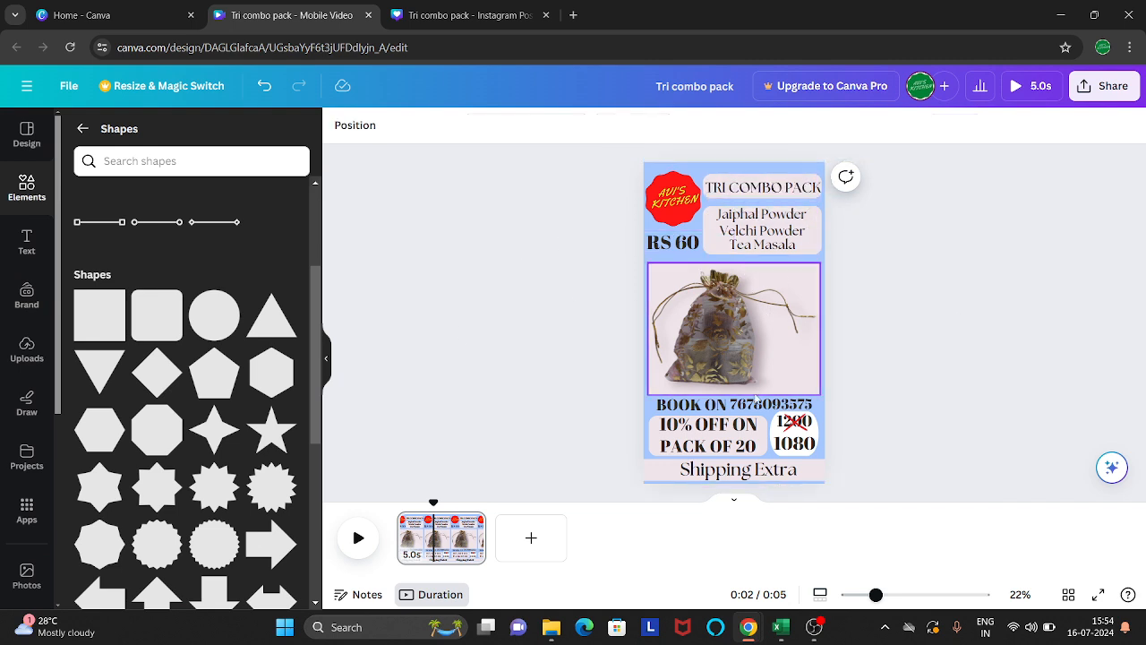
Look through the animation effects for the rectangle behind "Shipping Extra" and apply Breathe with the Out direction.
{"action": "left_click", "coordinate": [808, 473]}
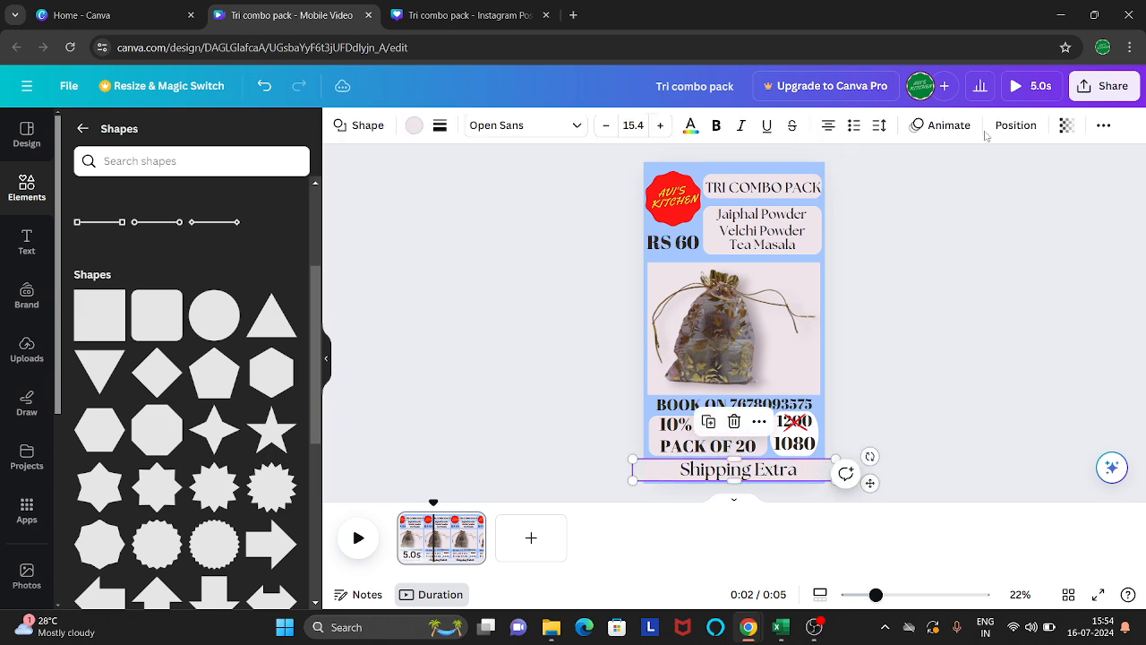
{"action": "left_click", "coordinate": [942, 130]}
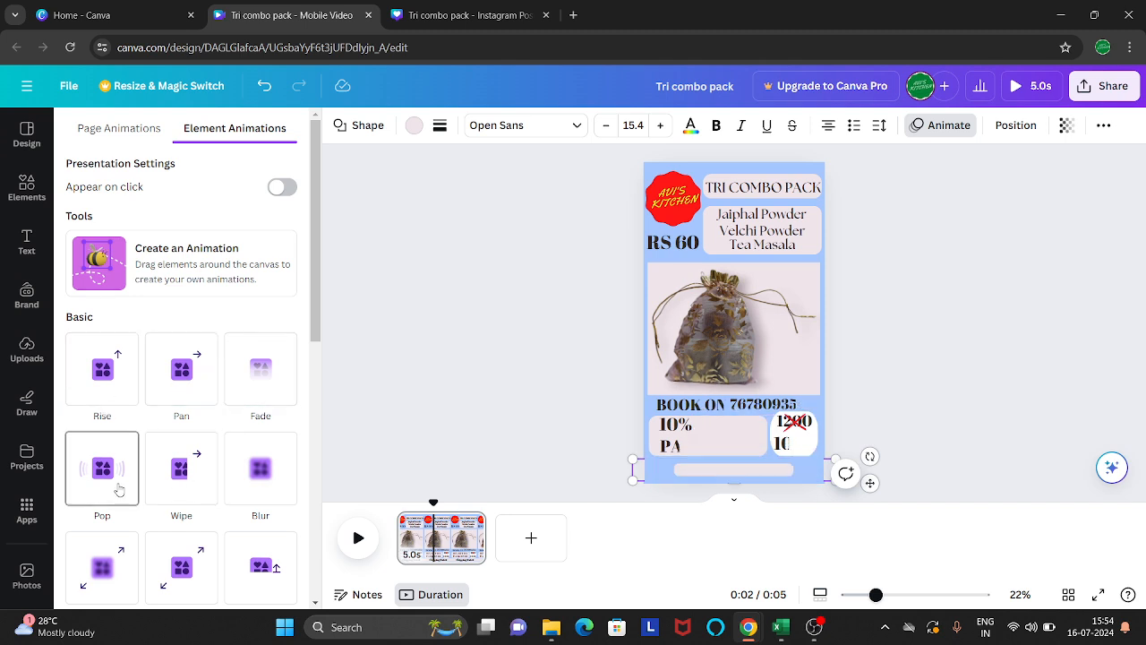
{"action": "scroll", "coordinate": [179, 466], "scroll_direction": "down", "scroll_amount": 1}
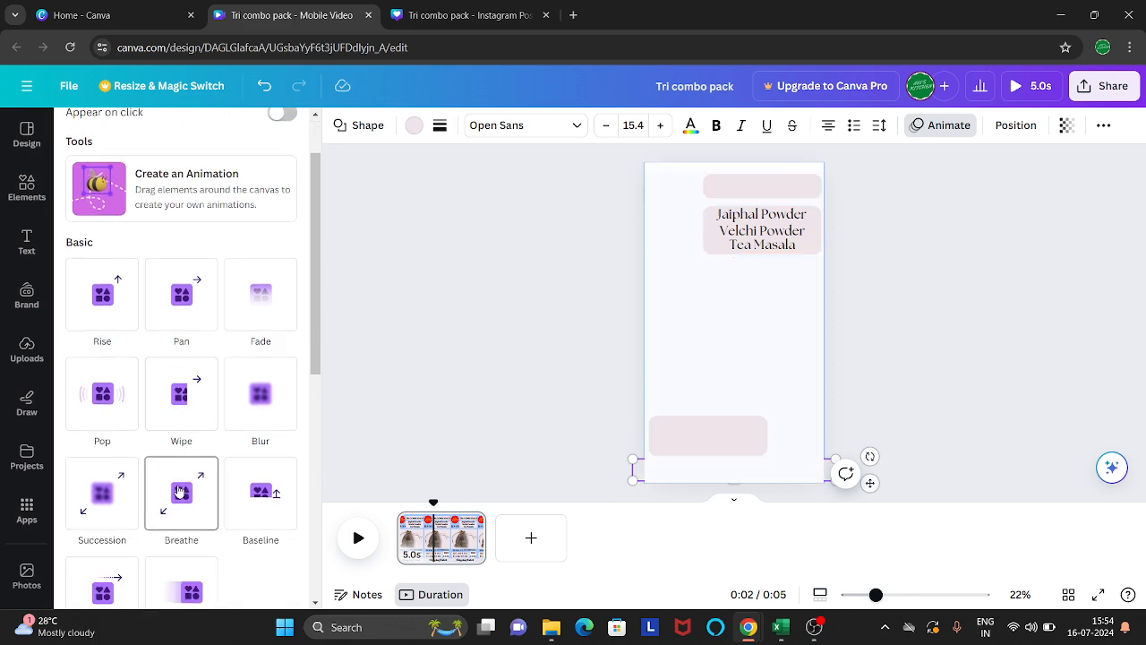
{"action": "scroll", "coordinate": [269, 447], "scroll_direction": "up", "scroll_amount": 1}
{"action": "scroll", "coordinate": [269, 429], "scroll_direction": "down", "scroll_amount": 3}
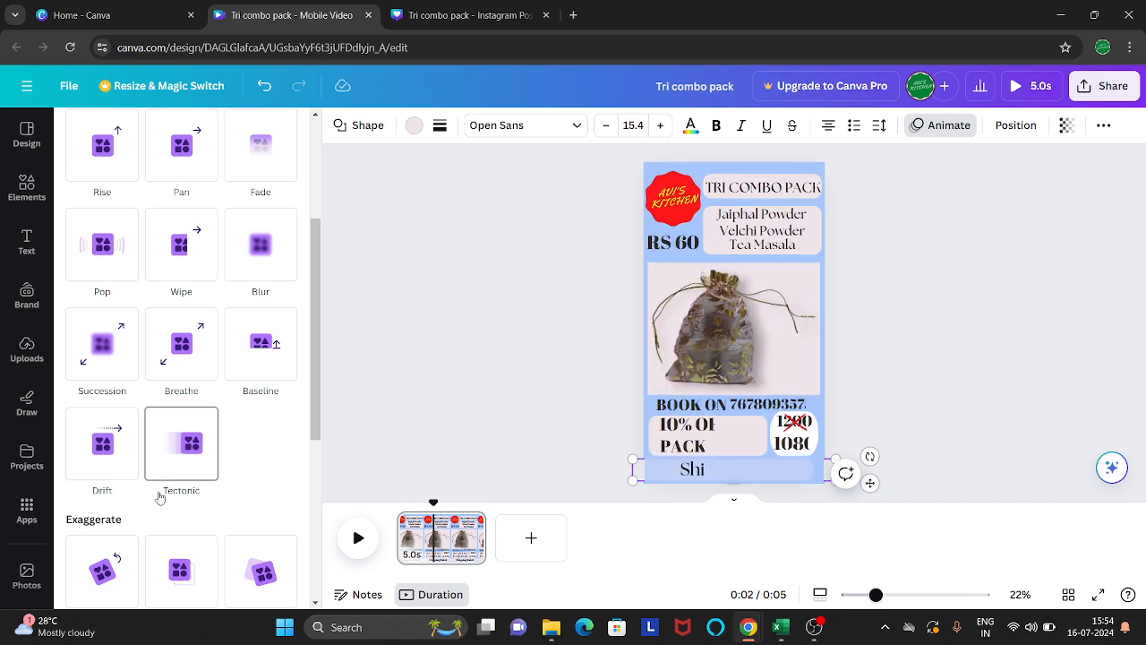
{"action": "scroll", "coordinate": [159, 498], "scroll_direction": "down", "scroll_amount": 4}
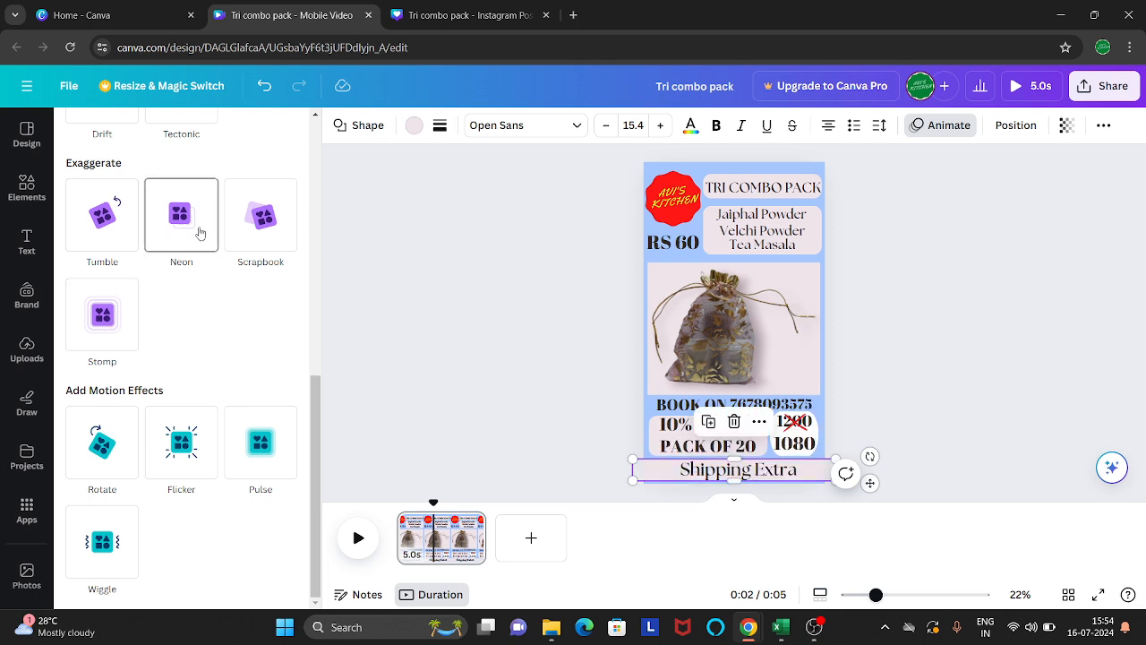
{"action": "scroll", "coordinate": [140, 421], "scroll_direction": "up", "scroll_amount": 4}
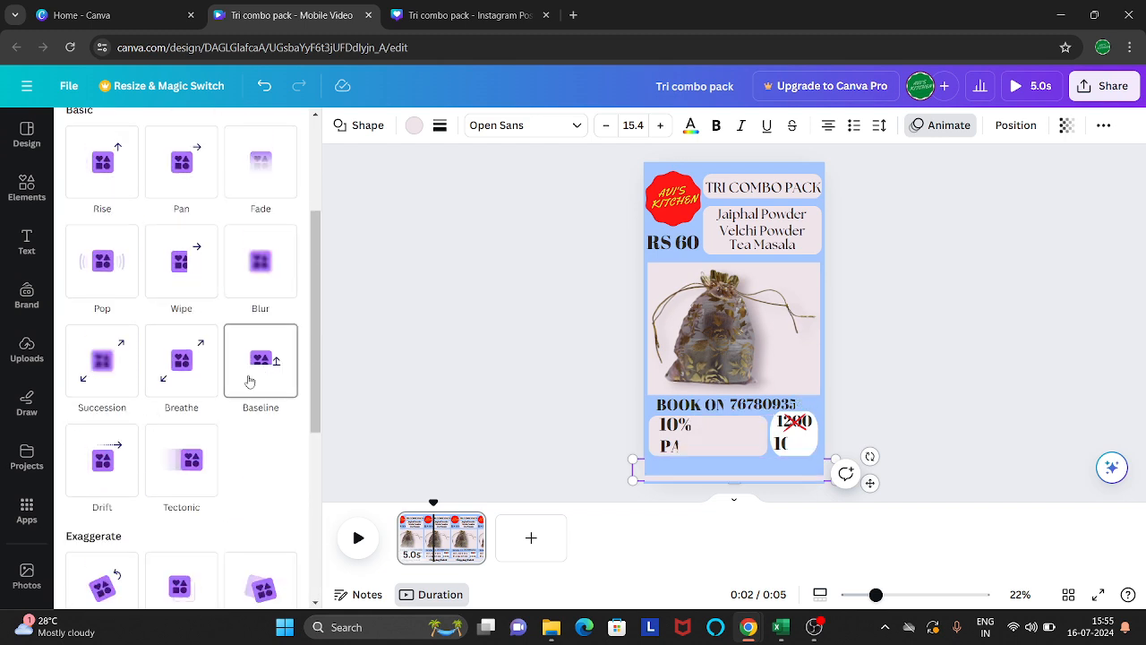
{"action": "left_click", "coordinate": [191, 391]}
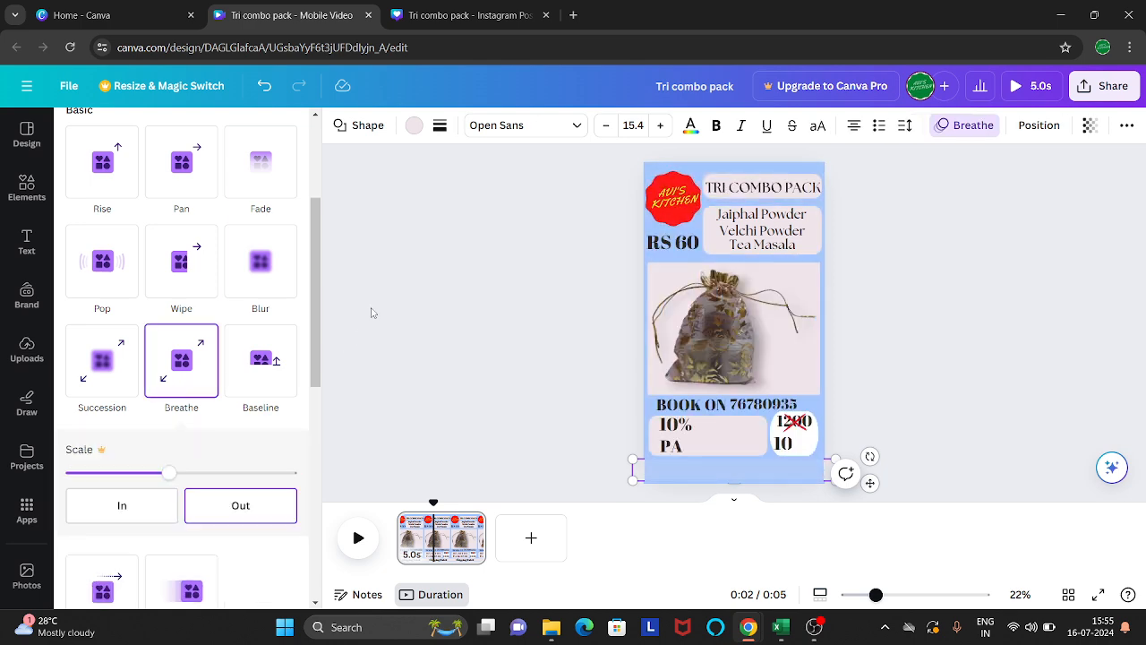
{"action": "left_click", "coordinate": [428, 331]}
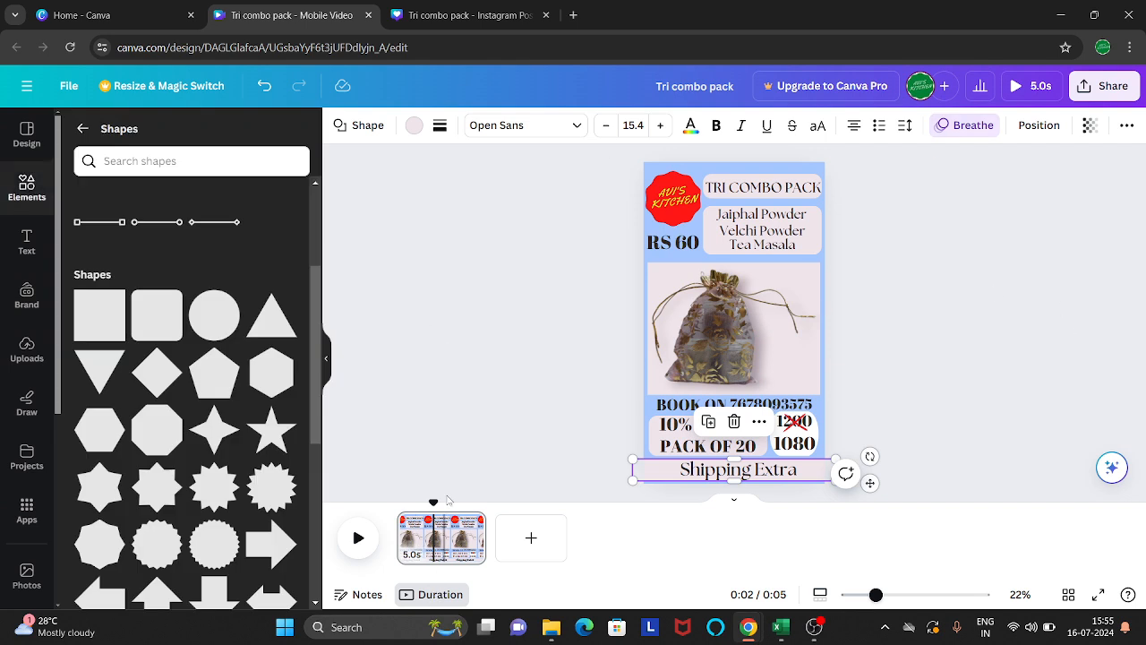
Apply the Breathe animation to all the elements lying on the blue background together, and preview the playback.
{"action": "left_click_drag", "start_coordinate": [431, 502], "coordinate": [376, 506]}
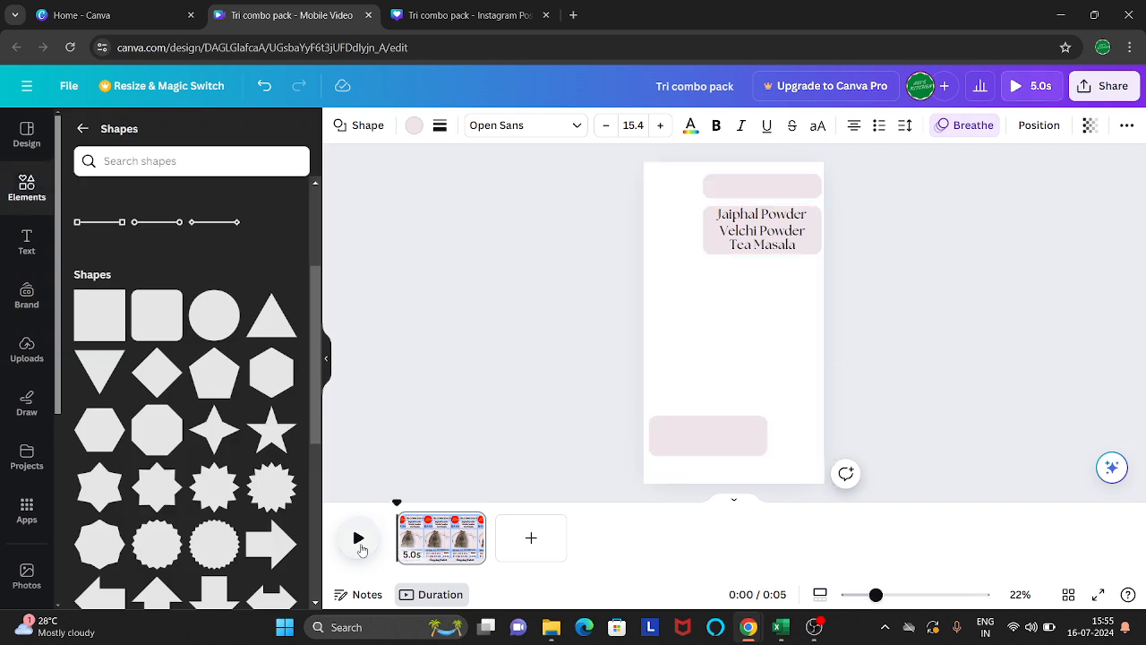
{"action": "left_click", "coordinate": [736, 179]}
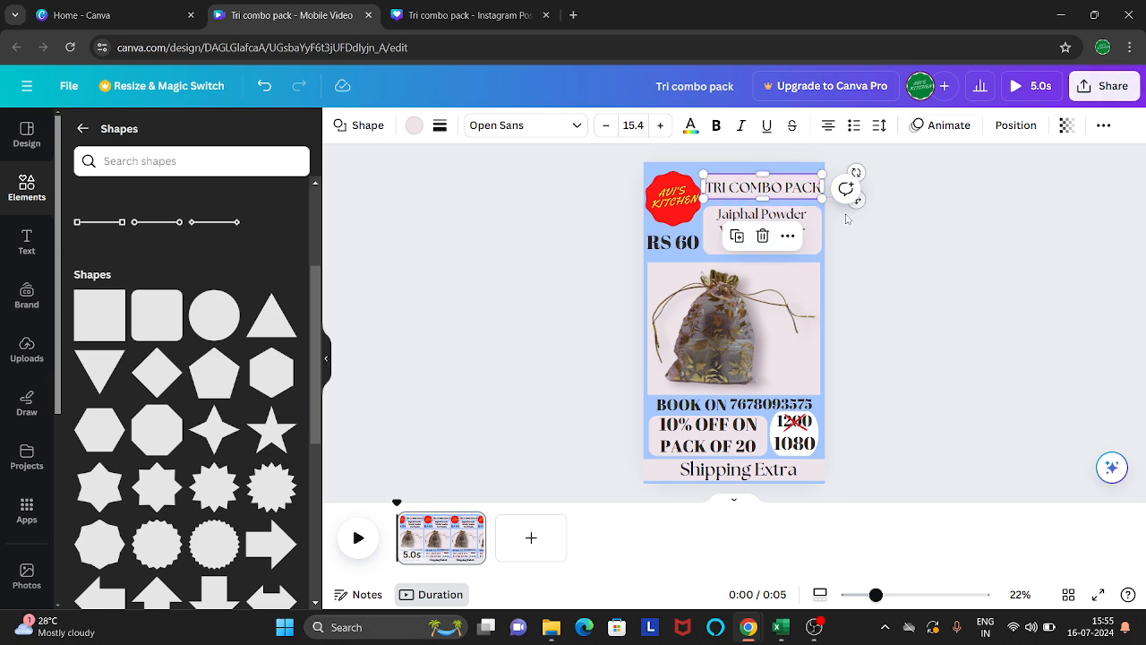
{"action": "left_click", "coordinate": [812, 221]}
{"action": "left_click", "coordinate": [947, 255]}
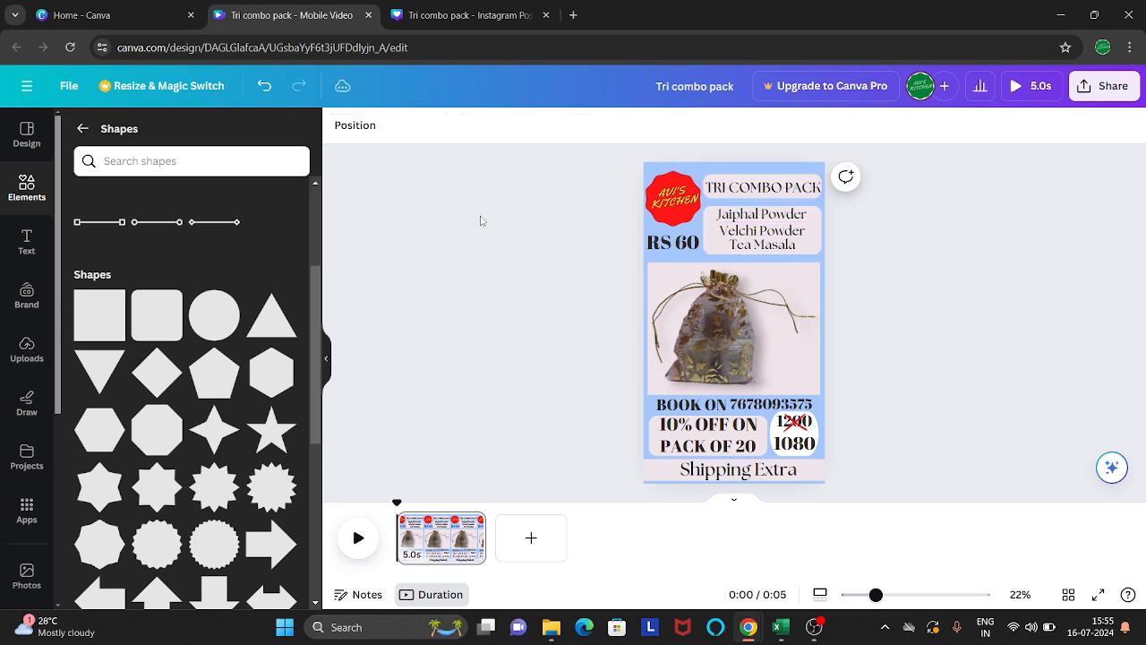
{"action": "left_click_drag", "start_coordinate": [512, 168], "coordinate": [886, 505]}
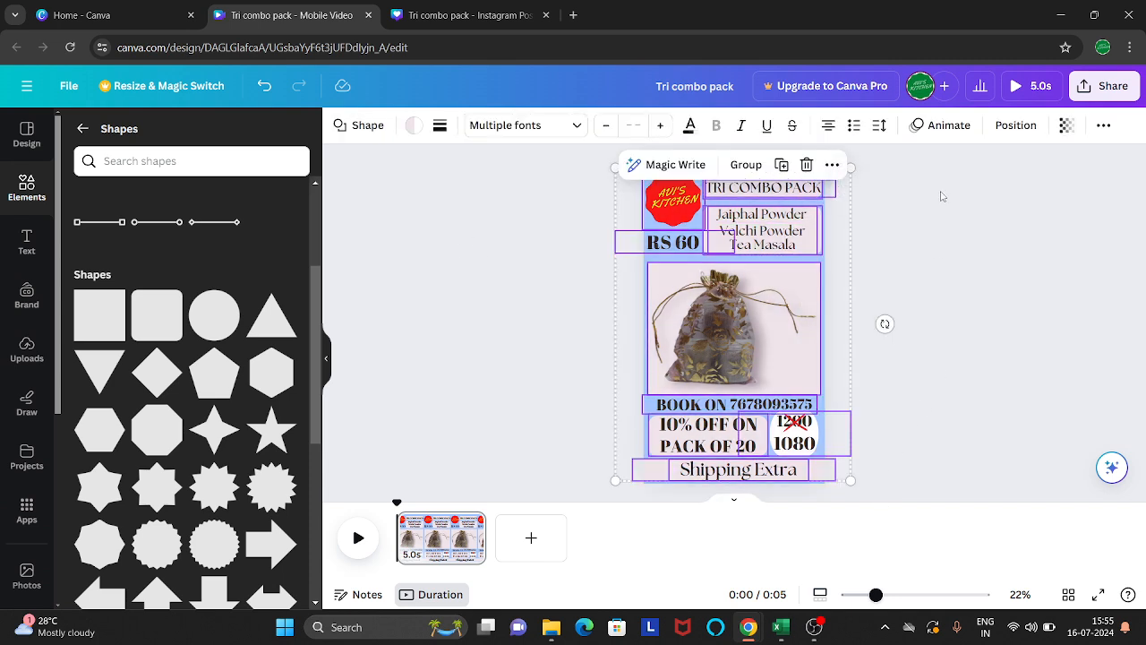
{"action": "left_click", "coordinate": [949, 125]}
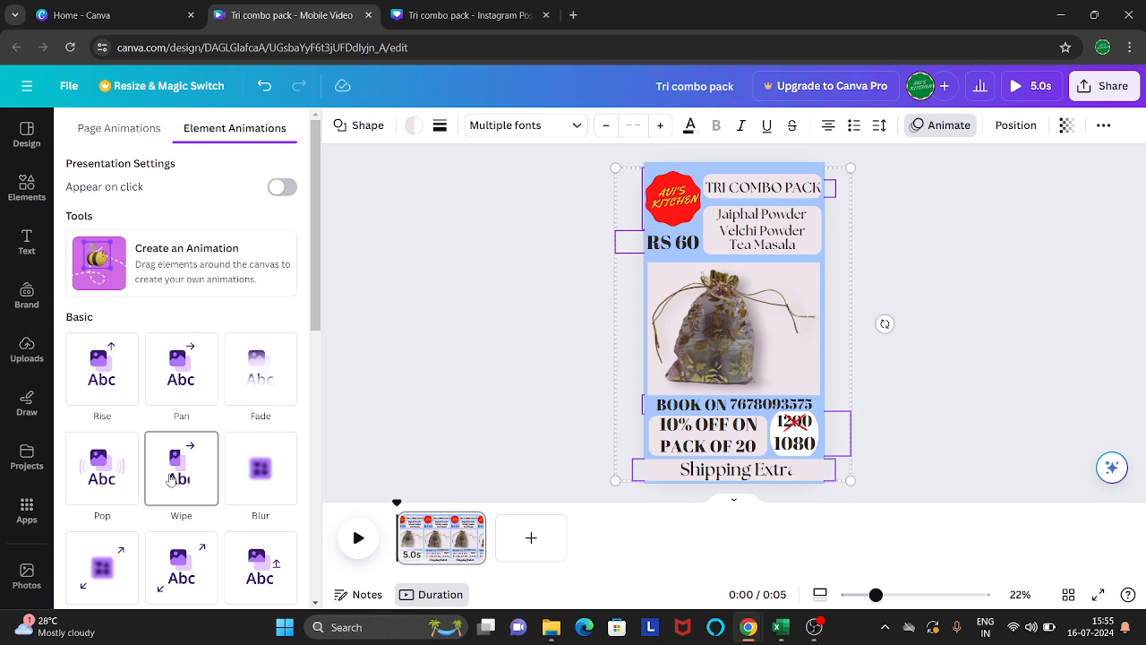
{"action": "scroll", "coordinate": [172, 479], "scroll_direction": "down", "scroll_amount": 1}
{"action": "scroll", "coordinate": [172, 479], "scroll_direction": "down", "scroll_amount": 1}
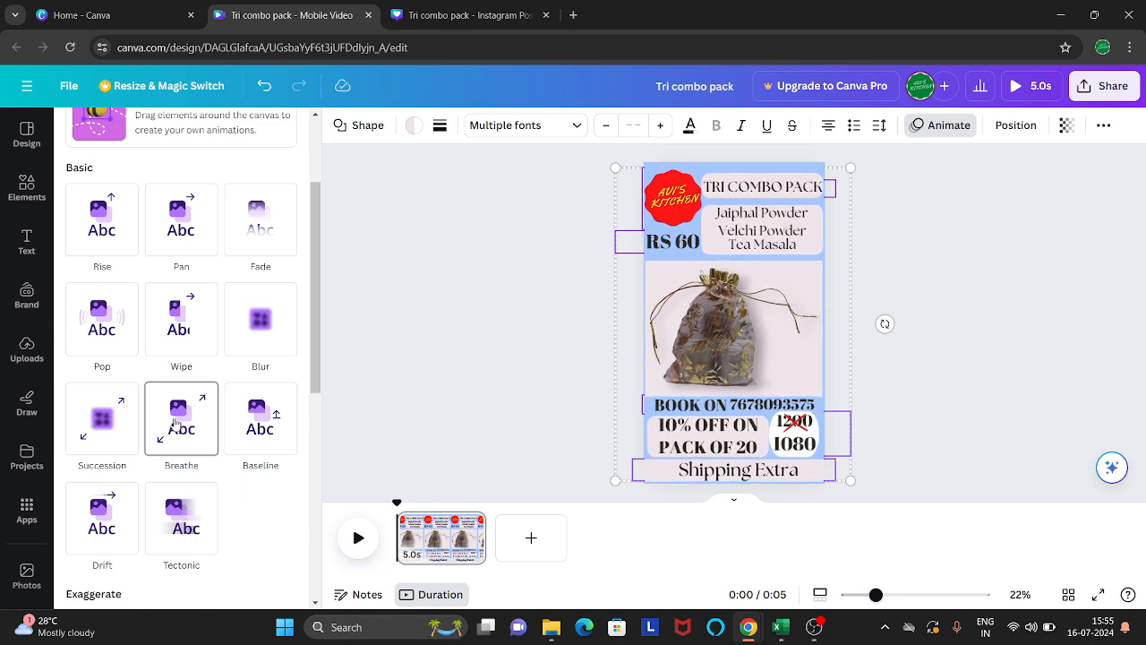
{"action": "left_click", "coordinate": [177, 423]}
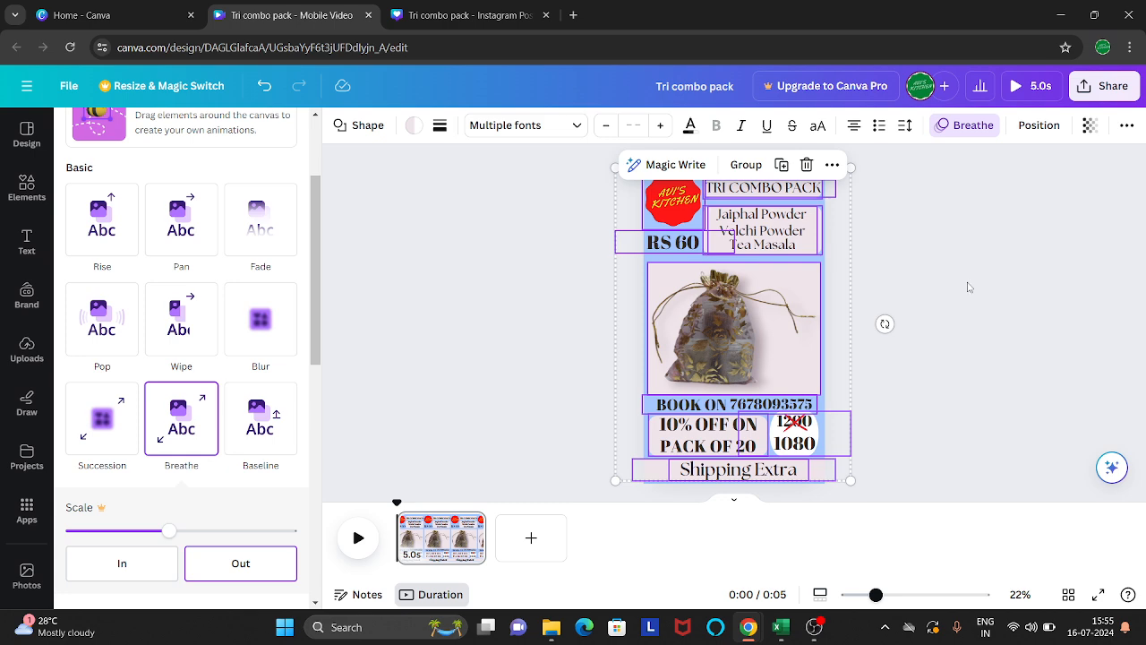
{"action": "left_click", "coordinate": [924, 285]}
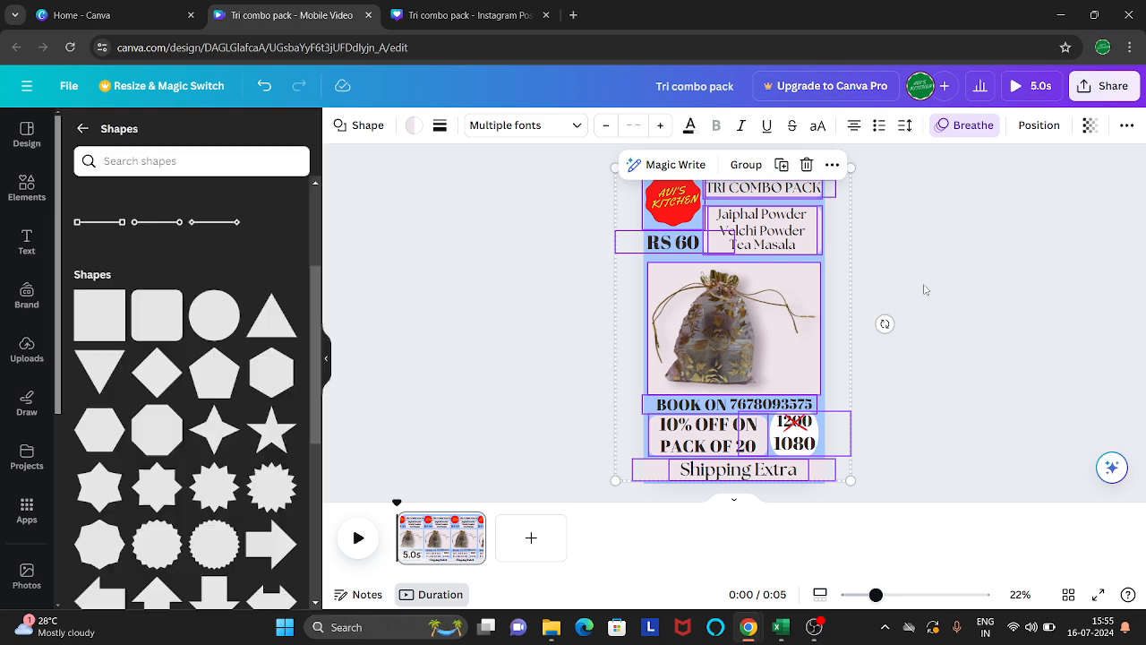
{"action": "left_click", "coordinate": [975, 317]}
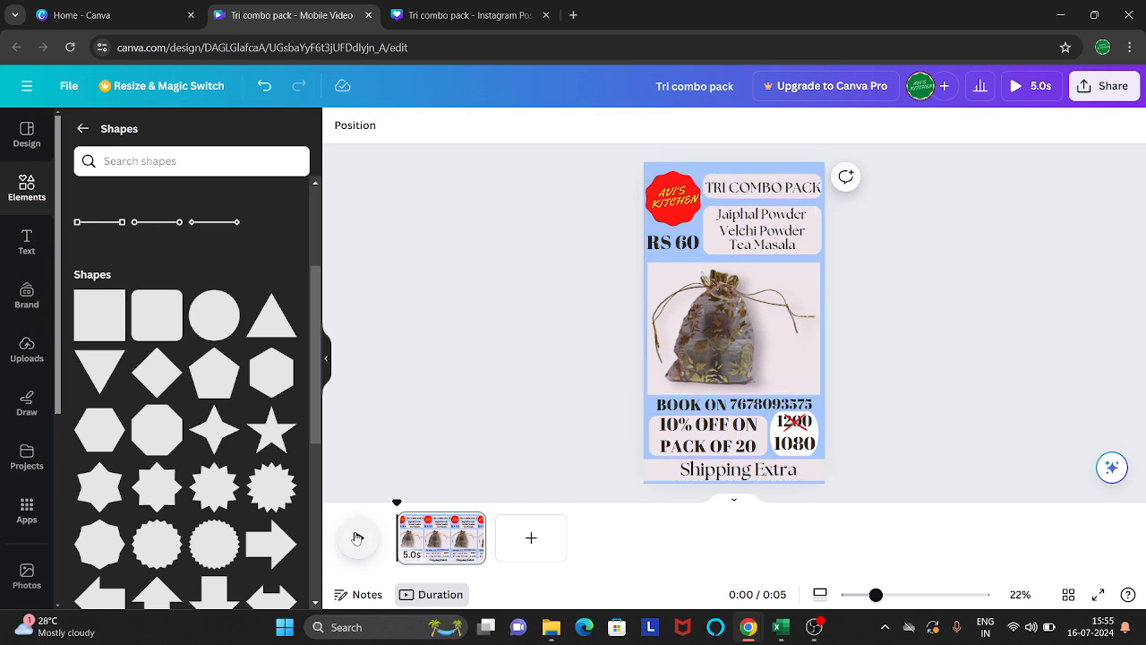
{"action": "left_click", "coordinate": [357, 537]}
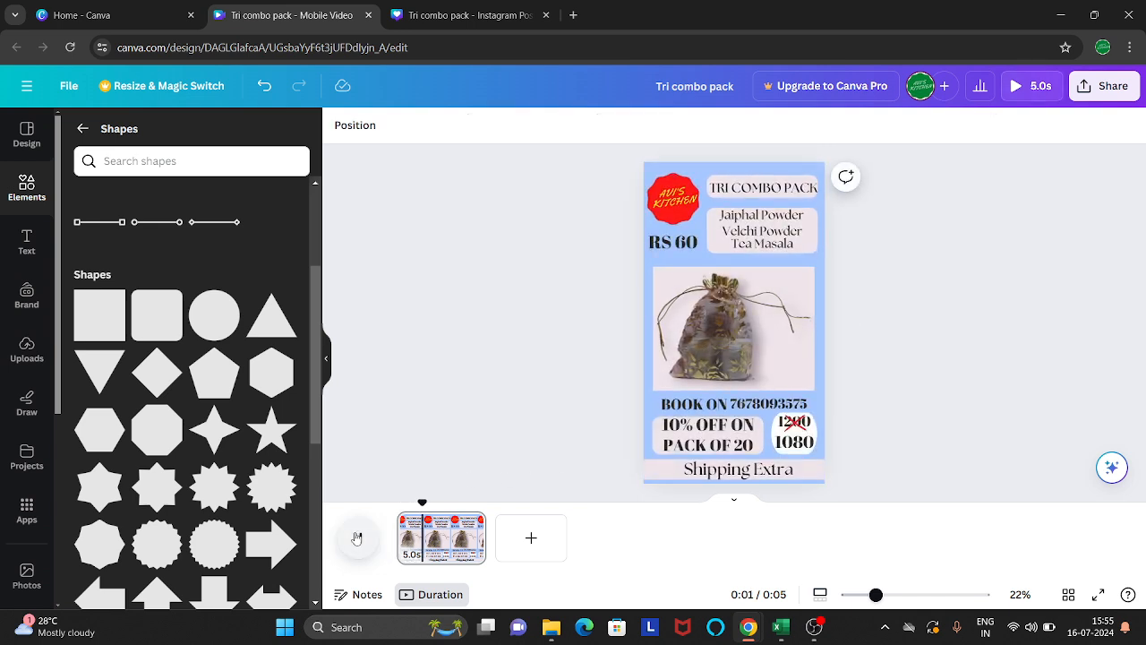
Change the animation of the AVI'S KITCHEN logo to Blur on enter.
{"action": "left_click", "coordinate": [667, 202]}
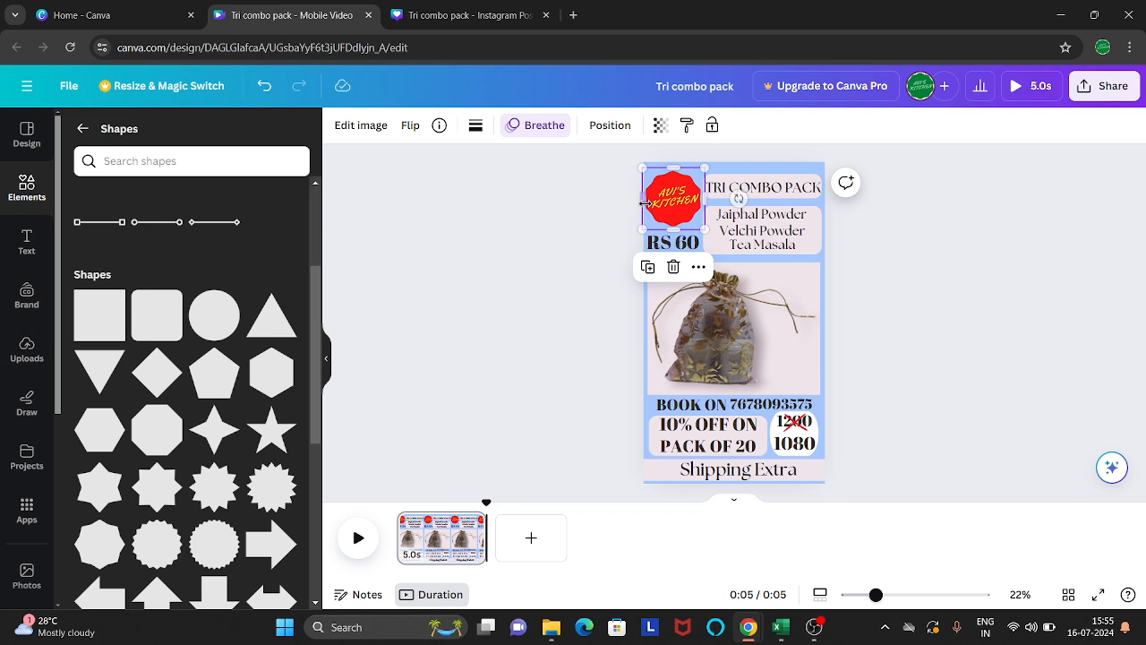
{"action": "left_click", "coordinate": [540, 125]}
{"action": "scroll", "coordinate": [206, 558], "scroll_direction": "down", "scroll_amount": 1}
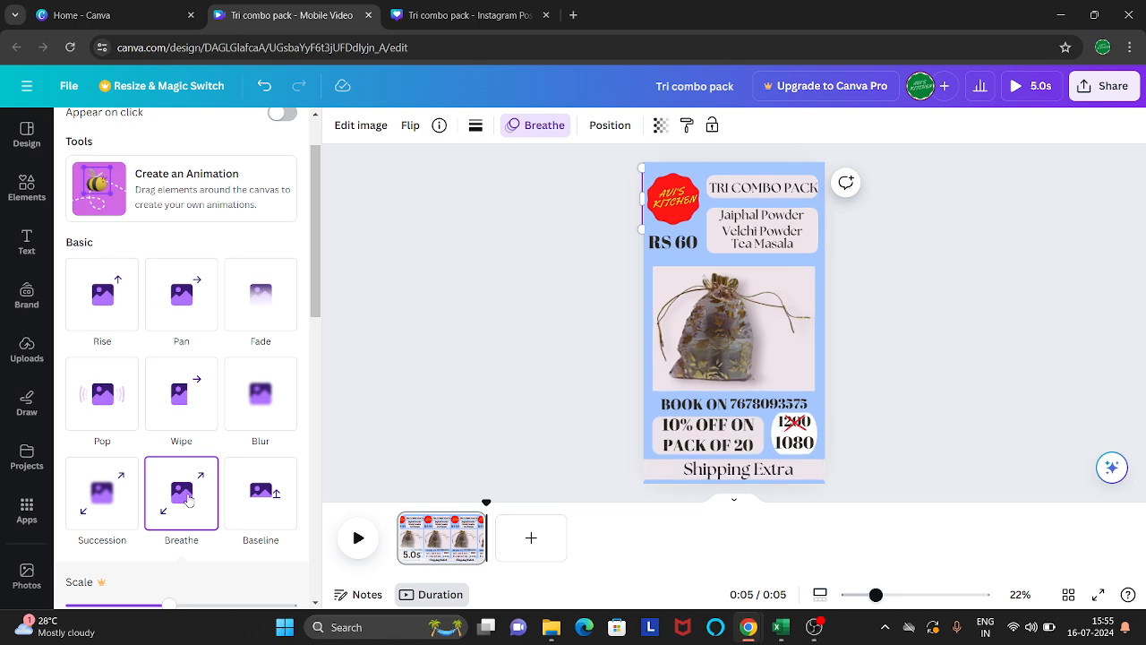
{"action": "left_click", "coordinate": [273, 407]}
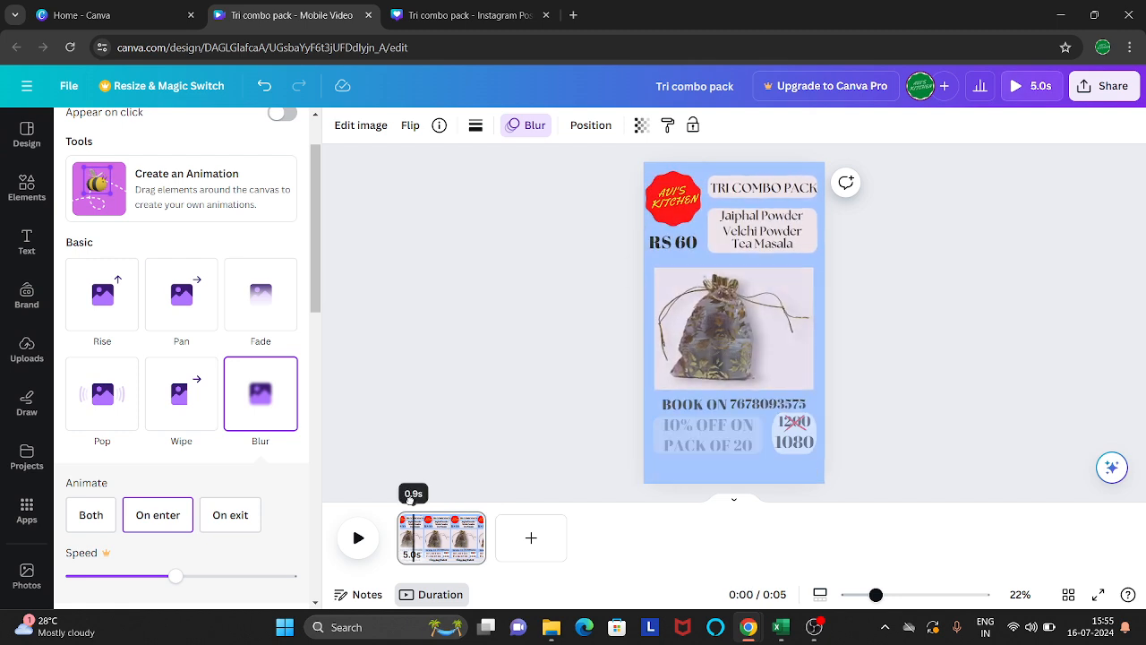
Replay the video from the start several times to examine how and in what order the elements appear.
{"action": "left_click", "coordinate": [358, 538]}
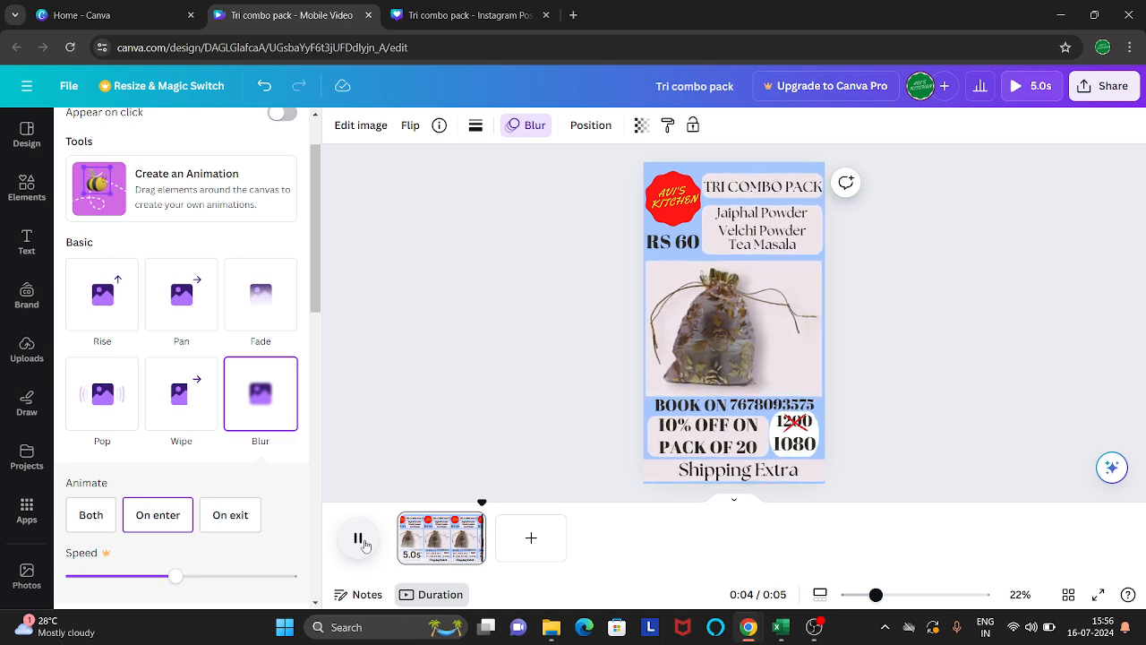
{"action": "left_click", "coordinate": [358, 538]}
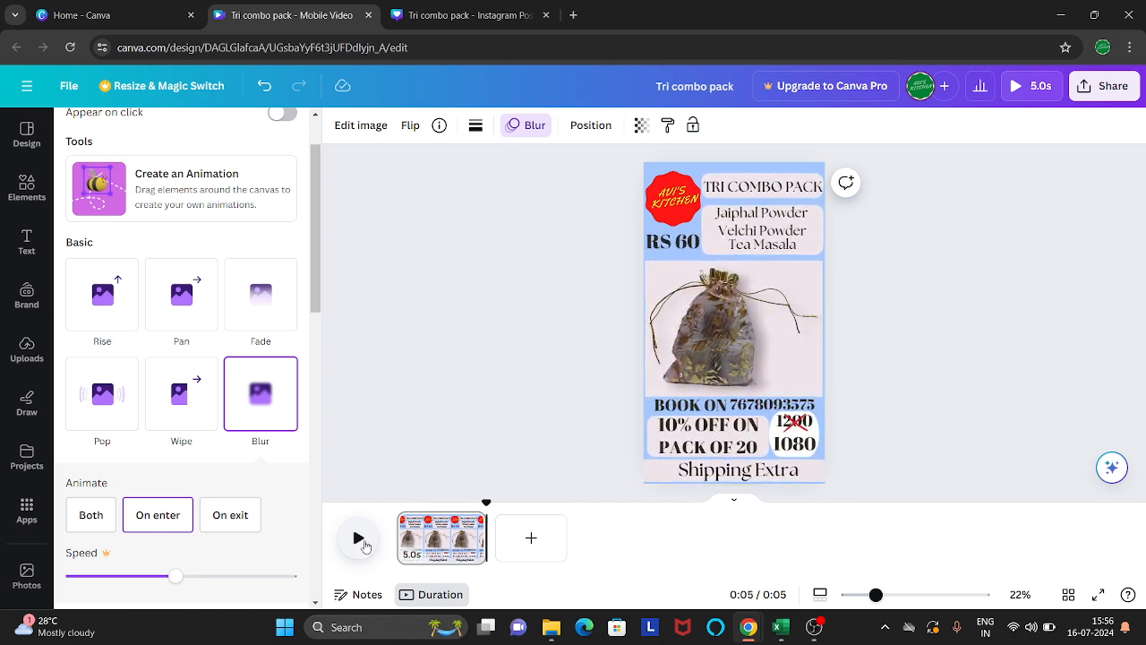
{"action": "left_click", "coordinate": [352, 525]}
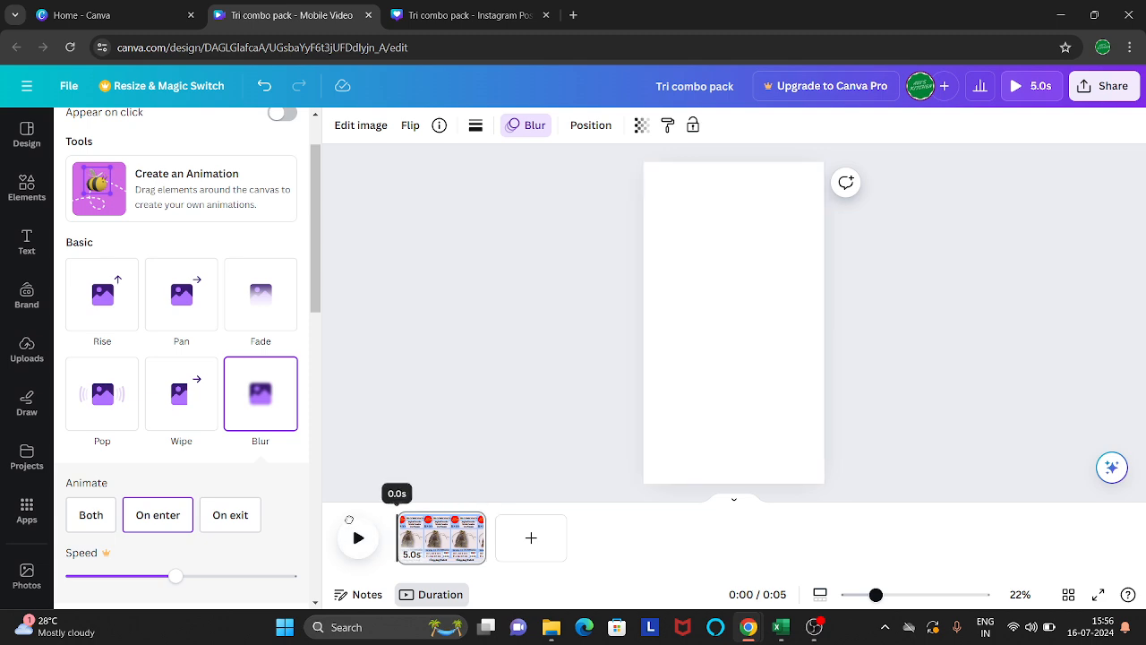
{"action": "left_click", "coordinate": [358, 548]}
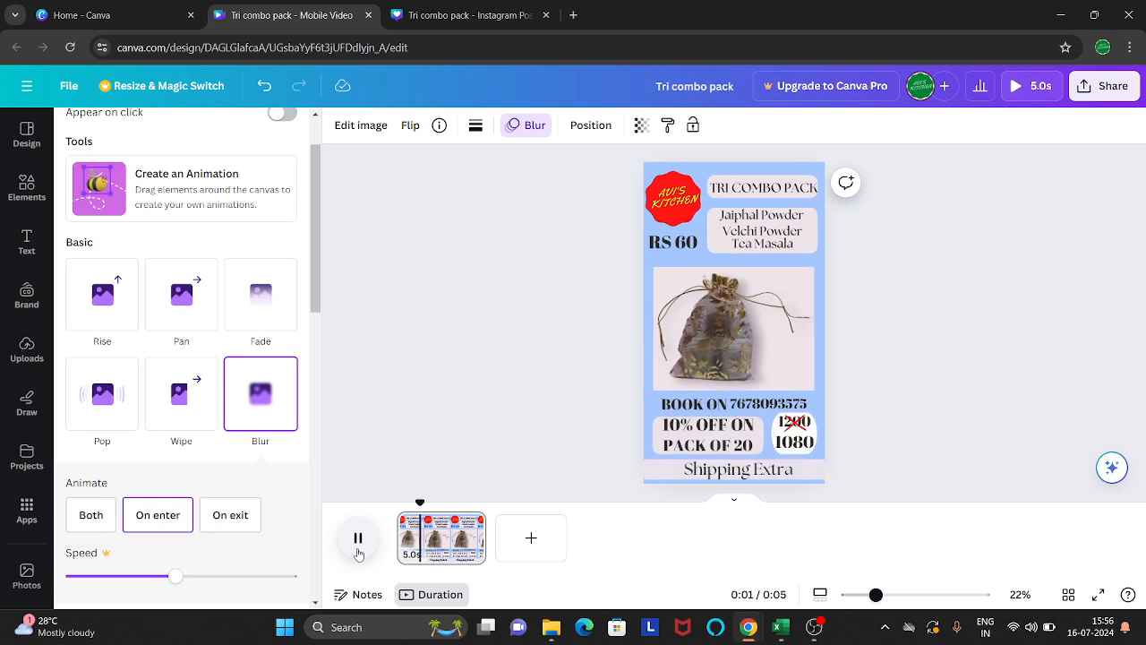
{"action": "left_click", "coordinate": [358, 544]}
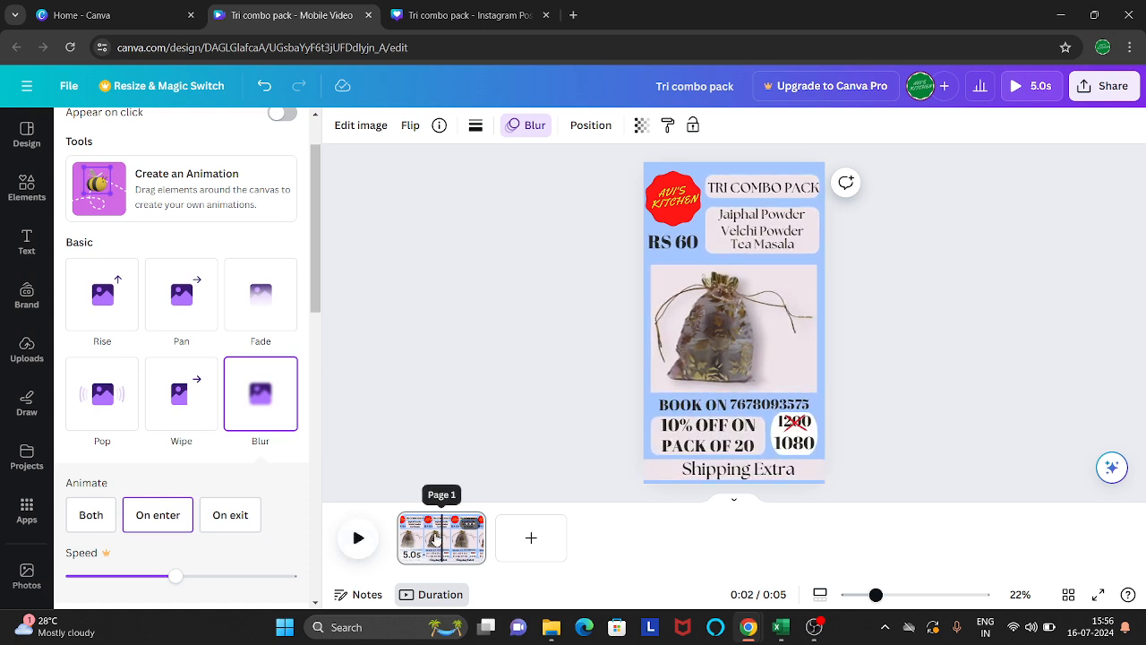
{"action": "left_click_drag", "start_coordinate": [417, 500], "coordinate": [387, 499]}
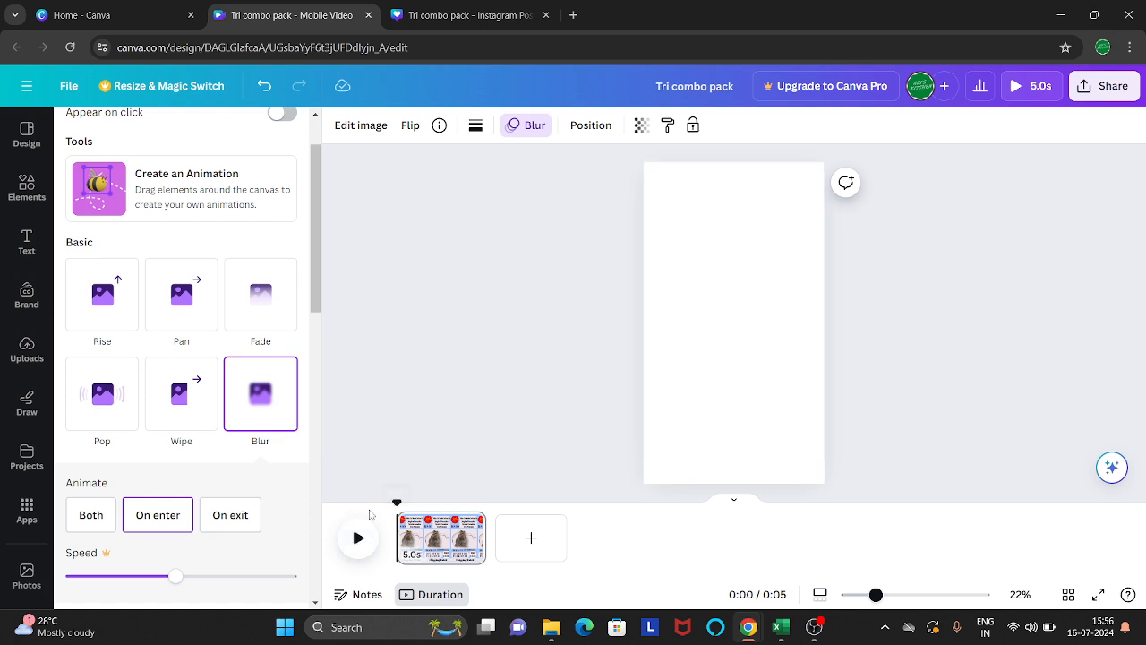
{"action": "left_click", "coordinate": [365, 555]}
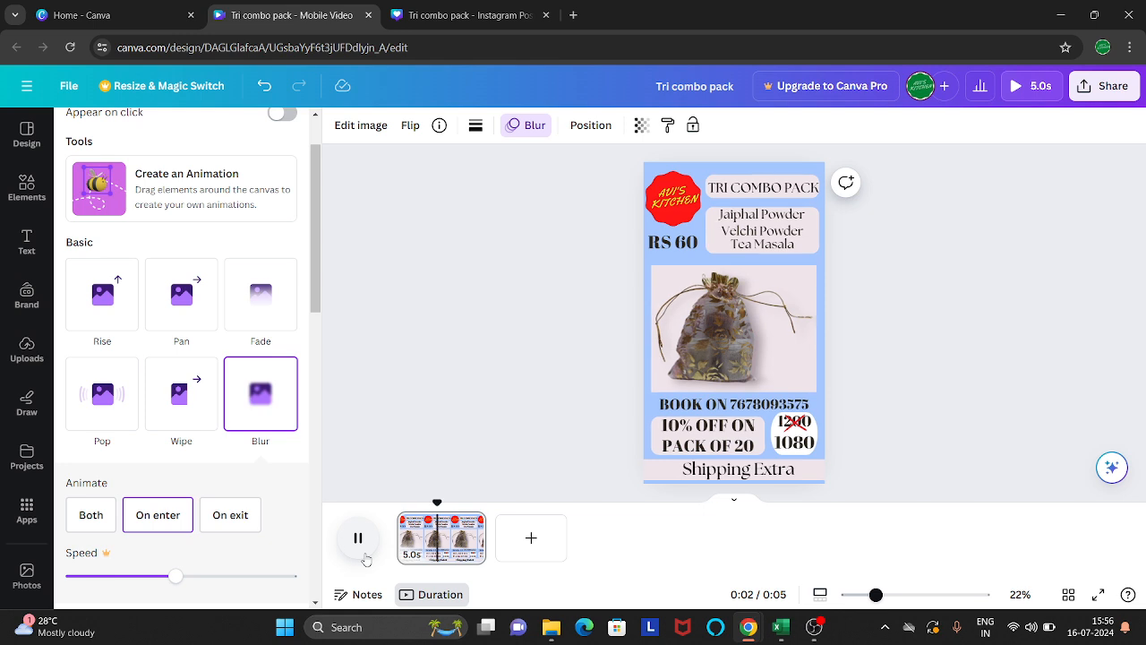
{"action": "left_click", "coordinate": [363, 555]}
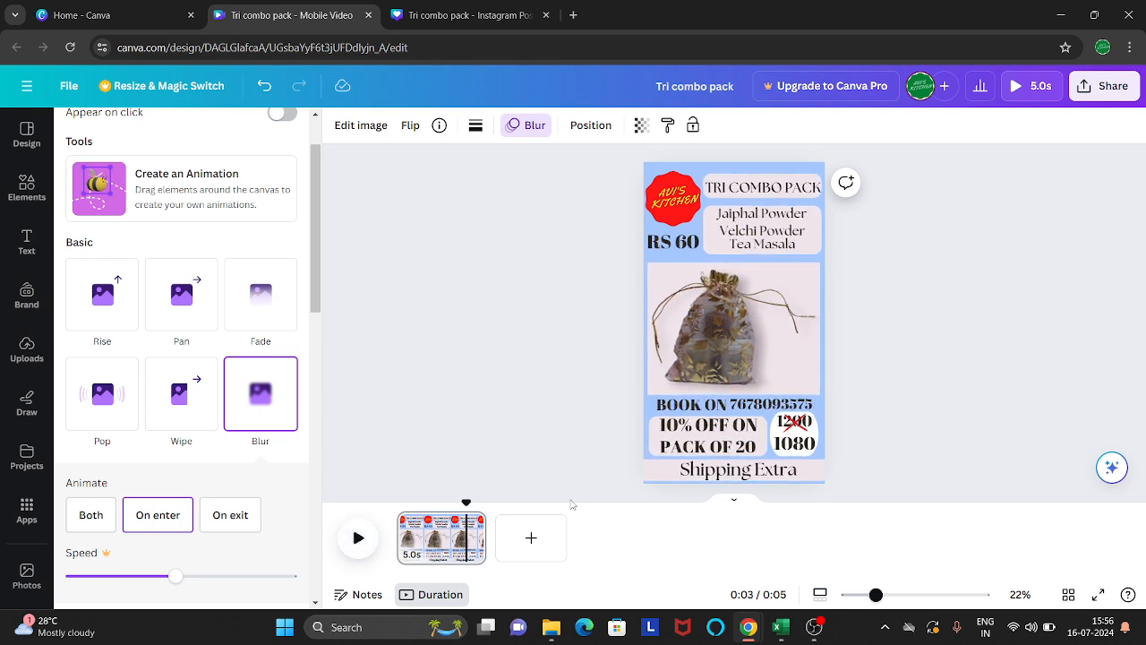
{"action": "left_click_drag", "start_coordinate": [466, 502], "coordinate": [394, 502]}
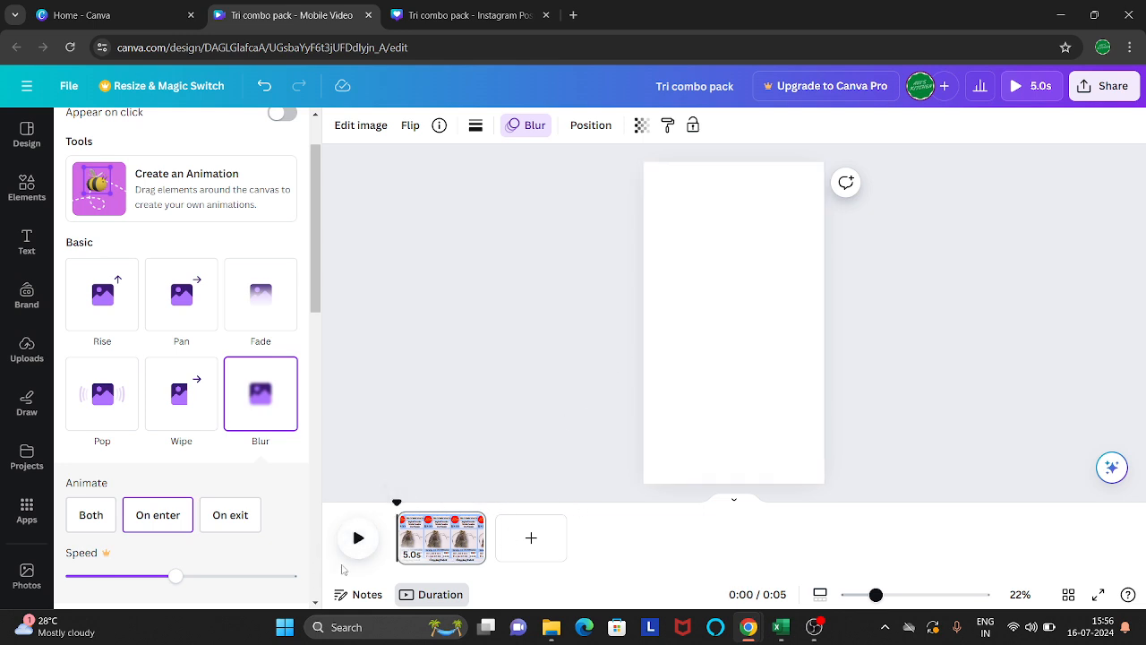
{"action": "left_click", "coordinate": [369, 545]}
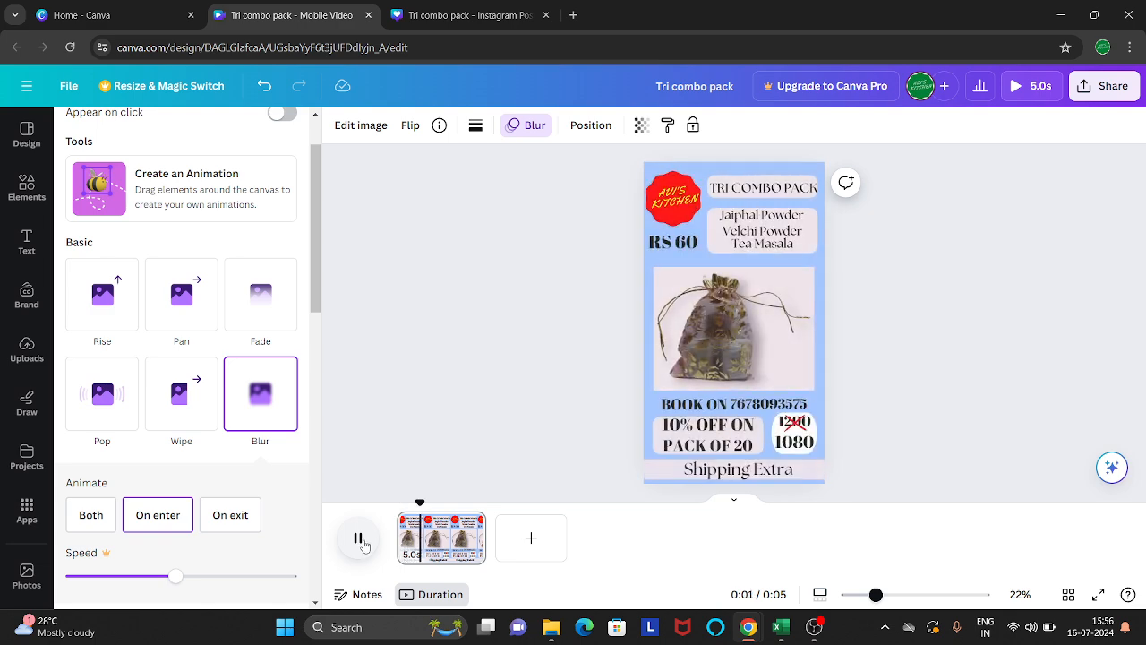
Open the page's layer list and go through its layers to check which element each one represents.
{"action": "left_click", "coordinate": [588, 127]}
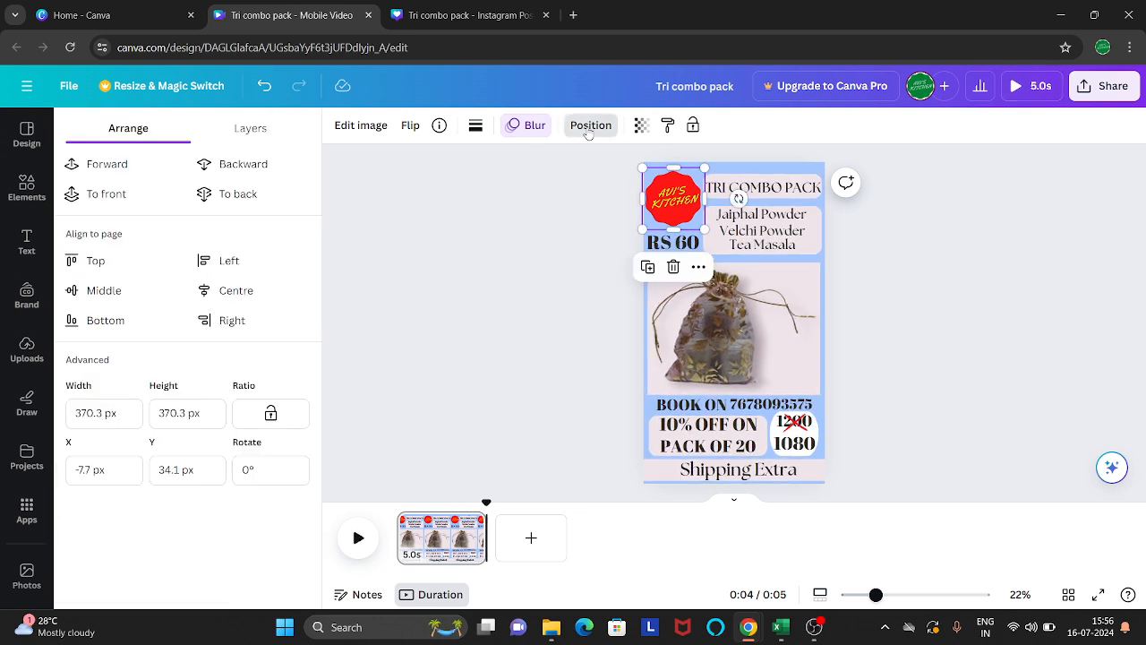
{"action": "left_click", "coordinate": [258, 135]}
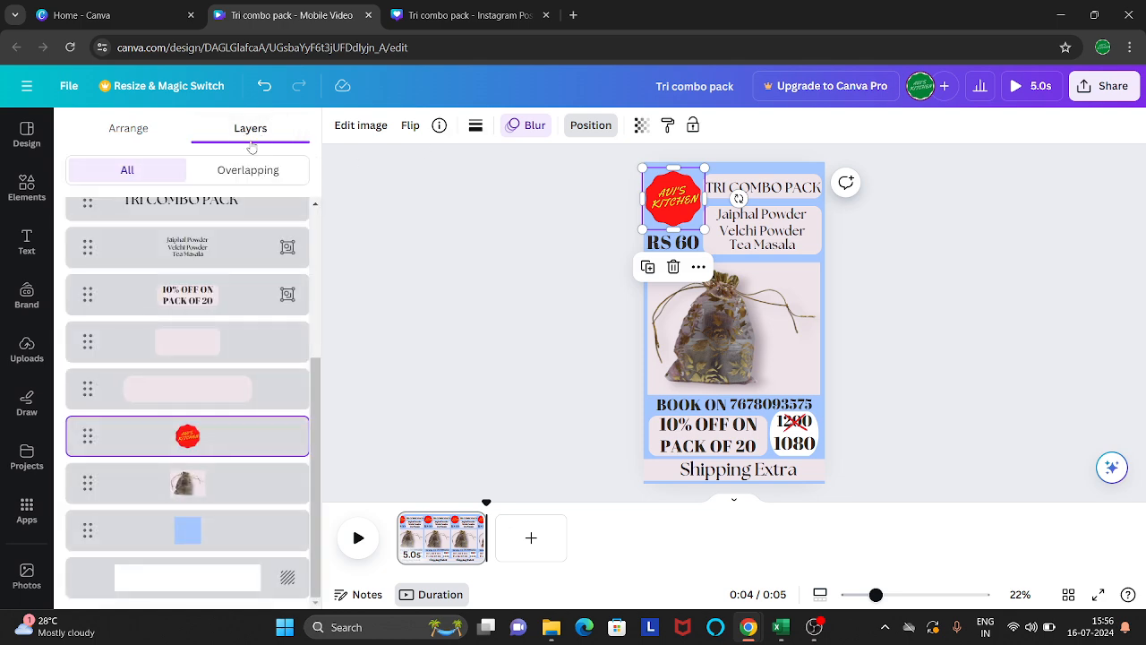
{"action": "scroll", "coordinate": [204, 427], "scroll_direction": "up", "scroll_amount": 5}
{"action": "scroll", "coordinate": [204, 427], "scroll_direction": "up", "scroll_amount": 2}
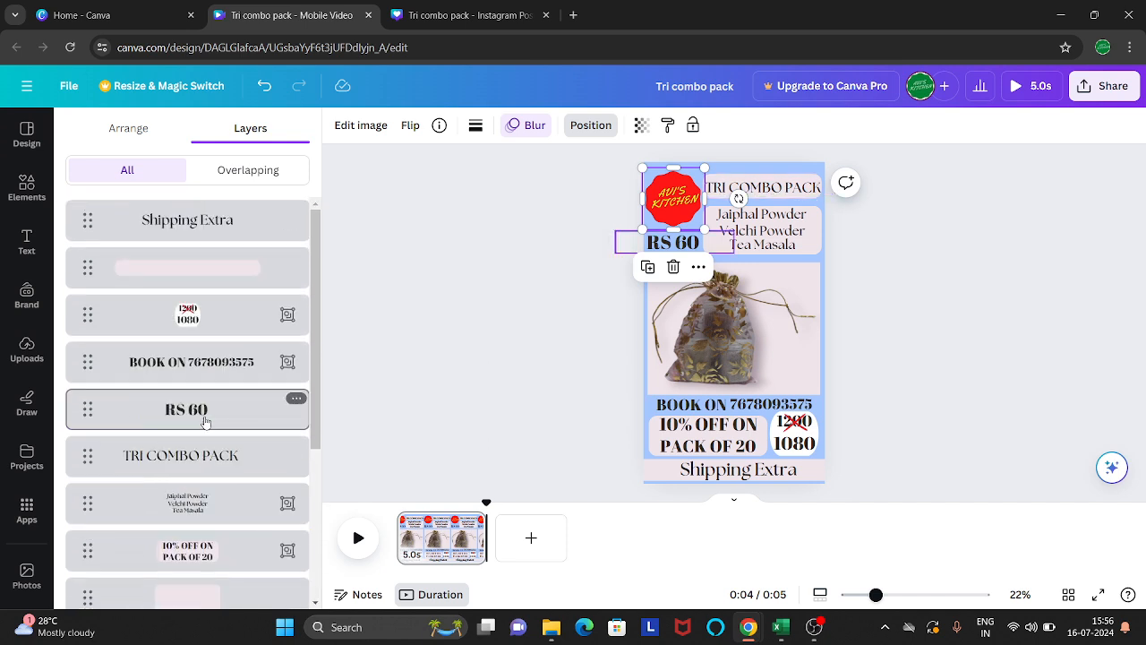
{"action": "left_click", "coordinate": [219, 224]}
{"action": "left_click", "coordinate": [226, 273]}
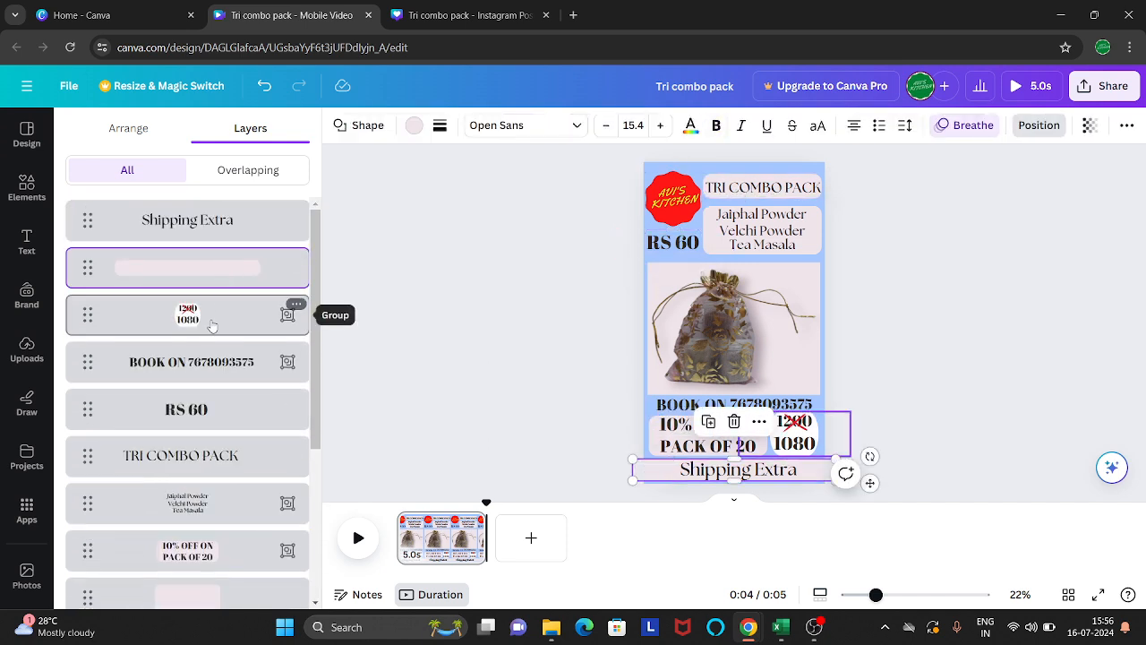
{"action": "left_click", "coordinate": [288, 313]}
{"action": "left_click", "coordinate": [191, 396]}
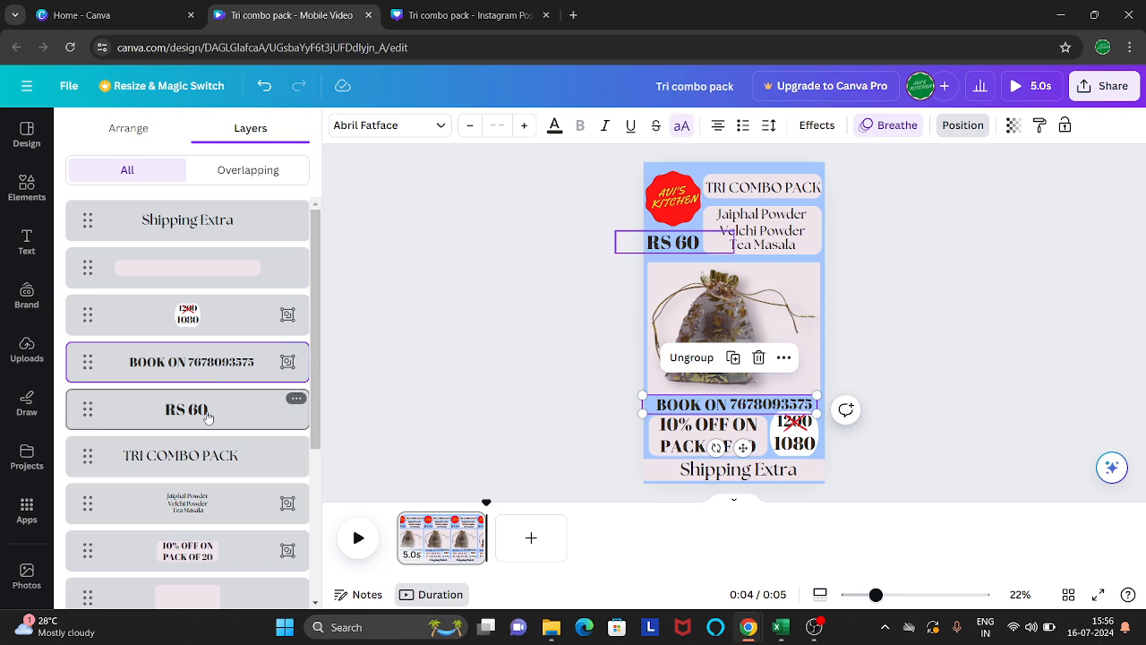
{"action": "scroll", "coordinate": [191, 387], "scroll_direction": "down", "scroll_amount": 1}
{"action": "left_click", "coordinate": [191, 383]}
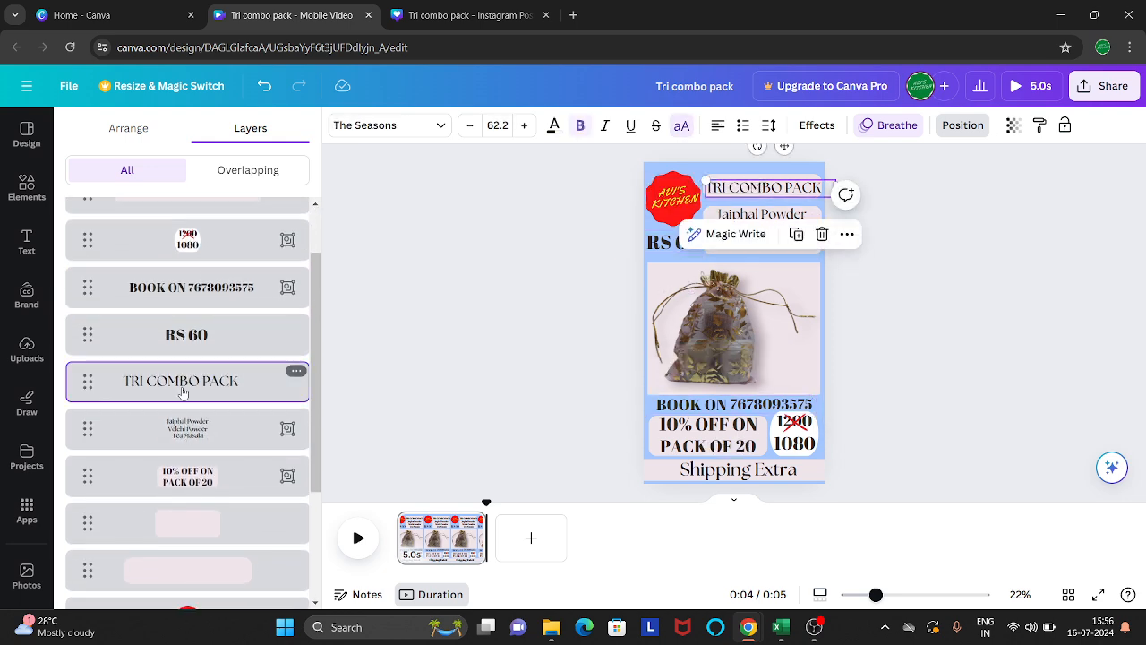
{"action": "left_click", "coordinate": [197, 479]}
{"action": "left_click", "coordinate": [202, 567]}
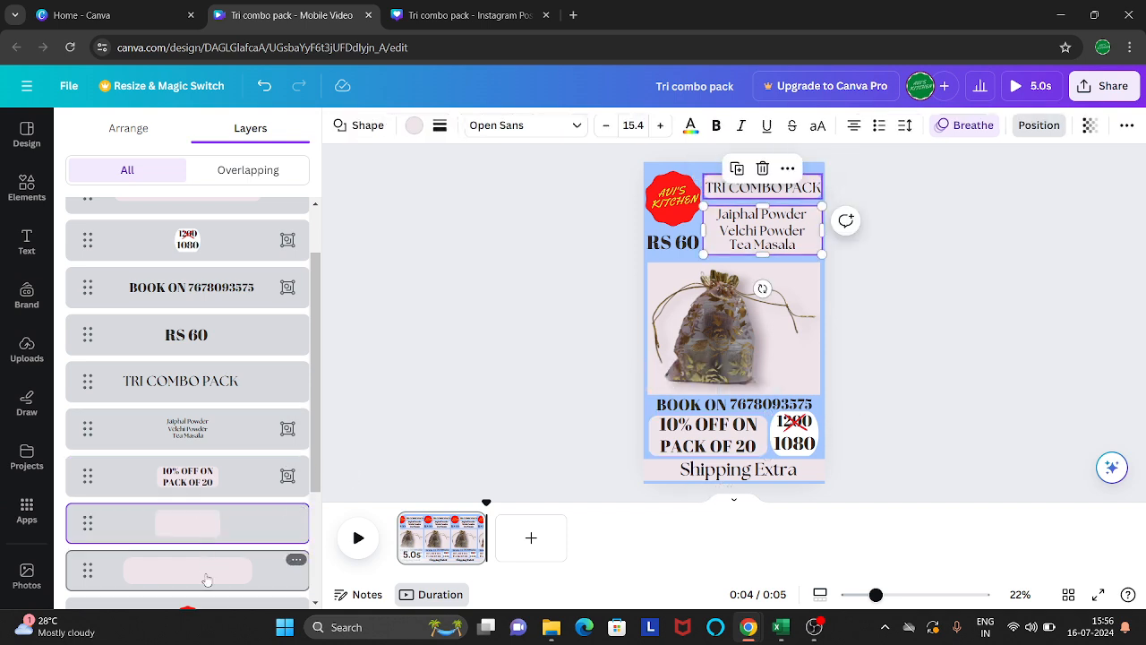
{"action": "scroll", "coordinate": [218, 537], "scroll_direction": "down", "scroll_amount": 2}
{"action": "left_click", "coordinate": [222, 488]}
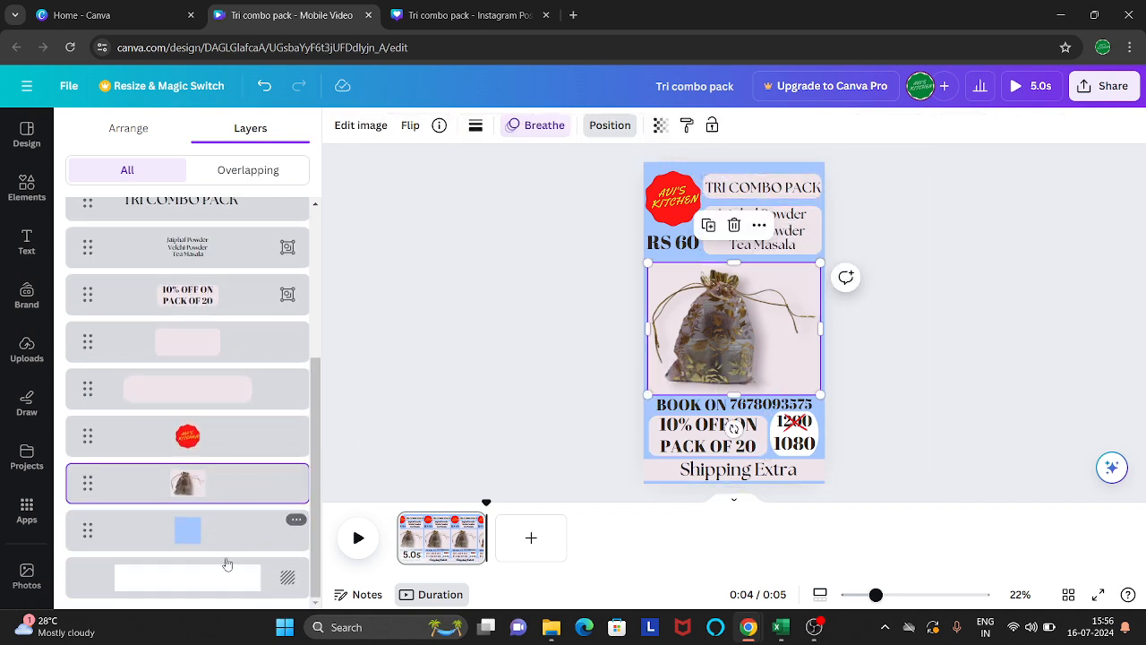
{"action": "scroll", "coordinate": [227, 531], "scroll_direction": "up", "scroll_amount": 1}
{"action": "scroll", "coordinate": [226, 531], "scroll_direction": "up", "scroll_amount": 2}
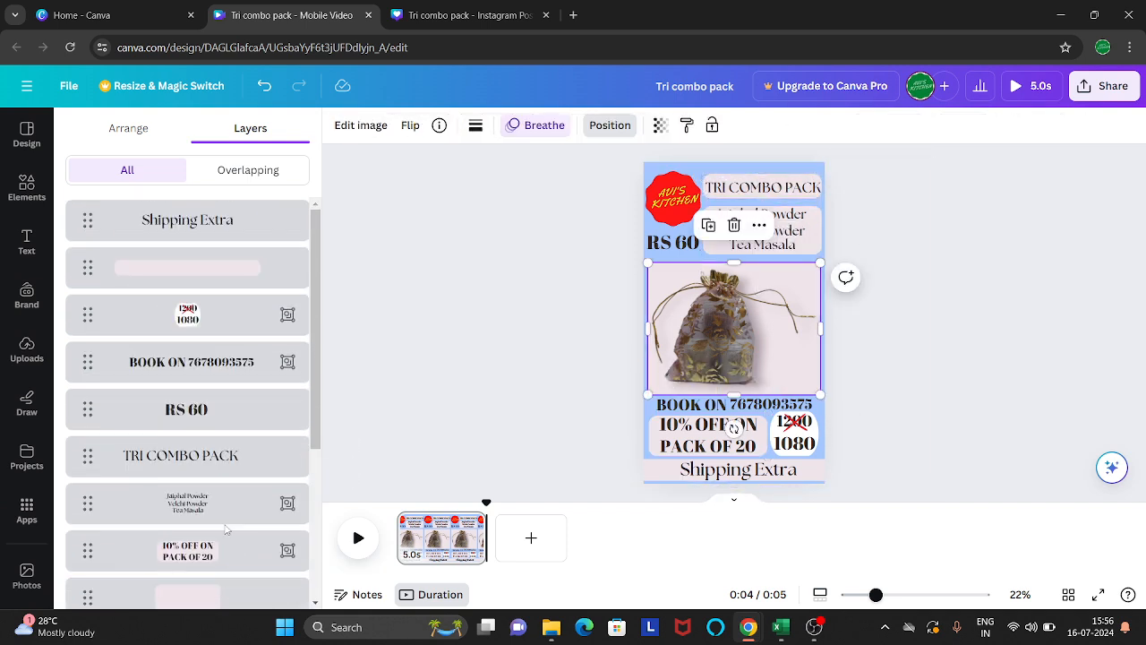
Show the timing of the "Shipping Extra" text layer on the timeline.
{"action": "left_click", "coordinate": [267, 222]}
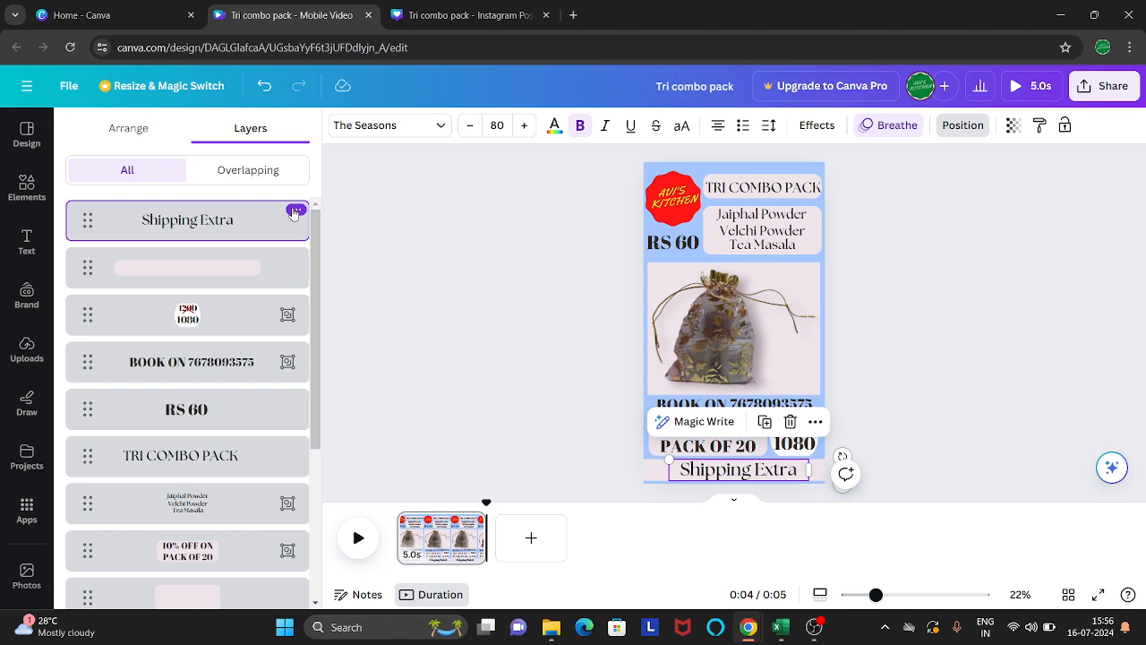
{"action": "left_click", "coordinate": [295, 212]}
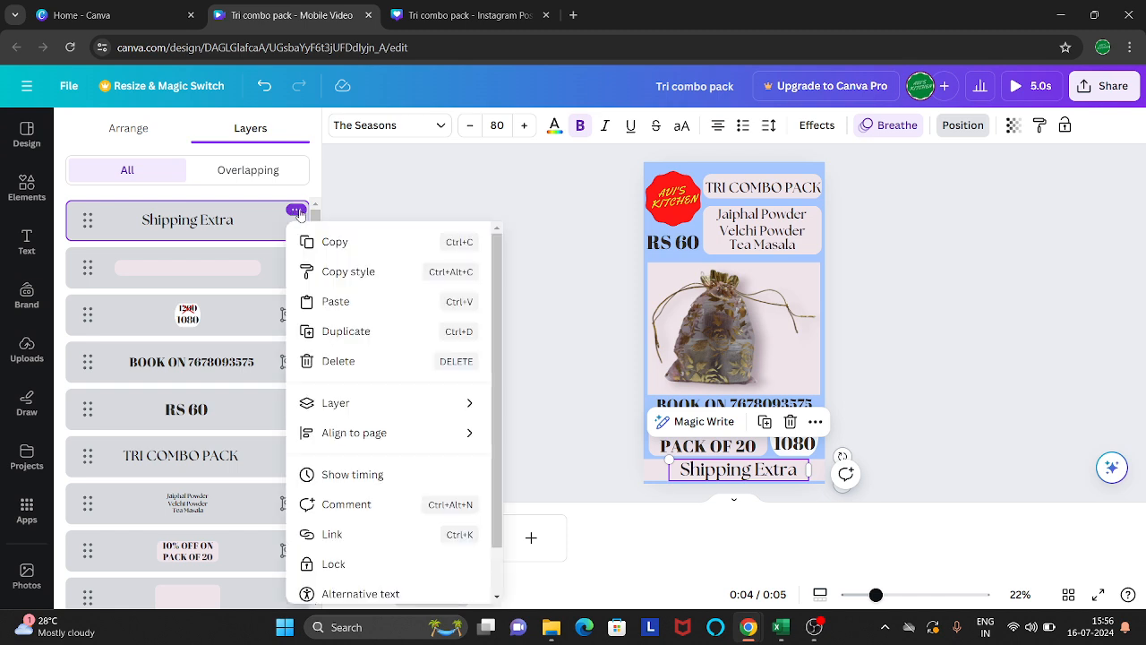
{"action": "left_click", "coordinate": [348, 476]}
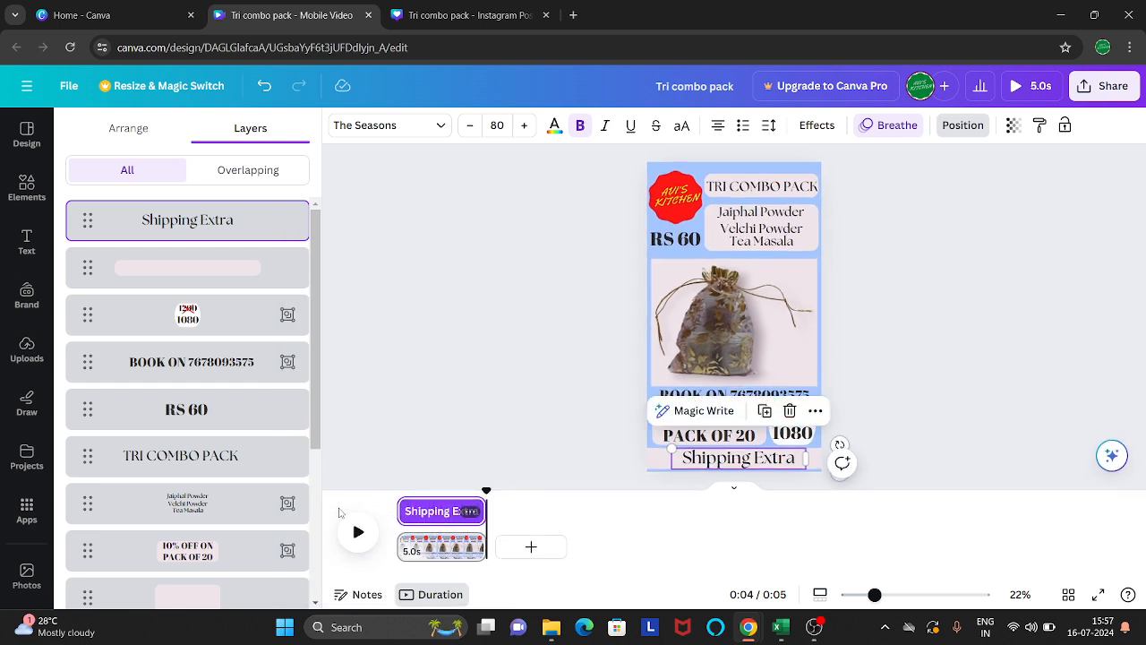
Select the blue background layer in the layer list and show its timing on the timeline.
{"action": "scroll", "coordinate": [212, 474], "scroll_direction": "down", "scroll_amount": 4}
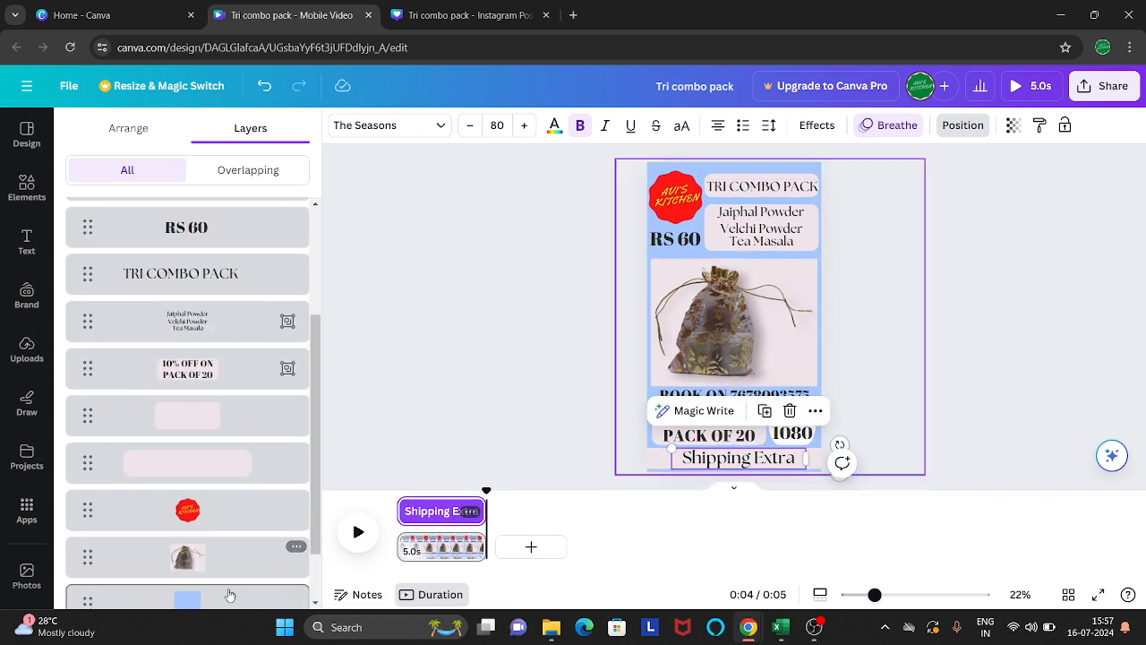
{"action": "scroll", "coordinate": [231, 595], "scroll_direction": "down", "scroll_amount": 2}
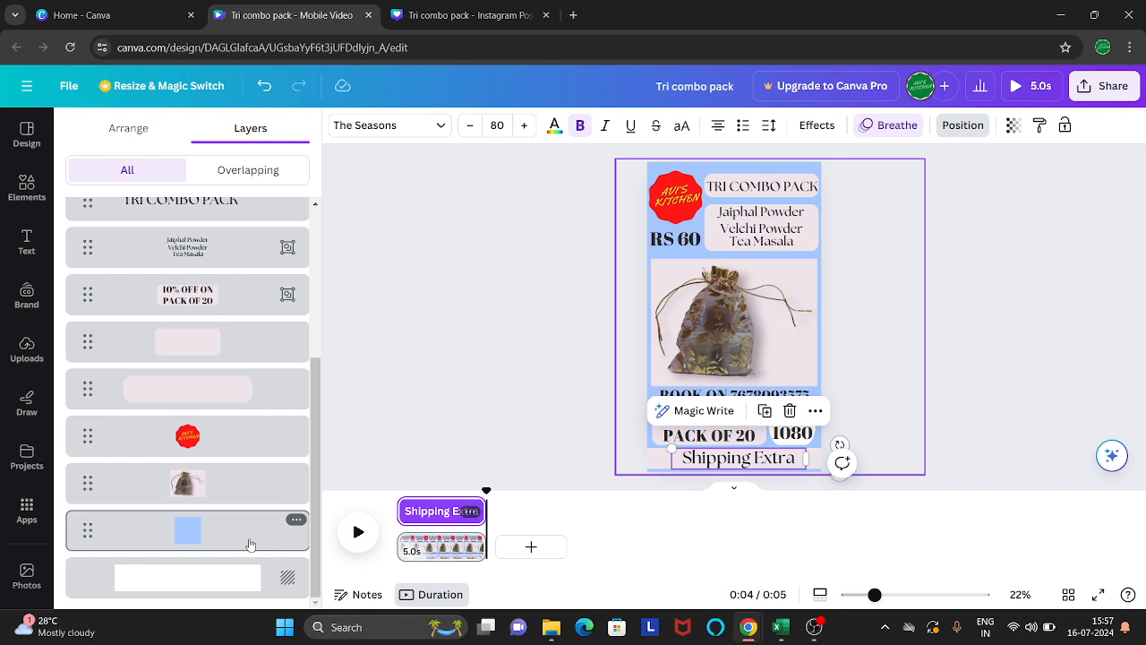
{"action": "left_click", "coordinate": [246, 544]}
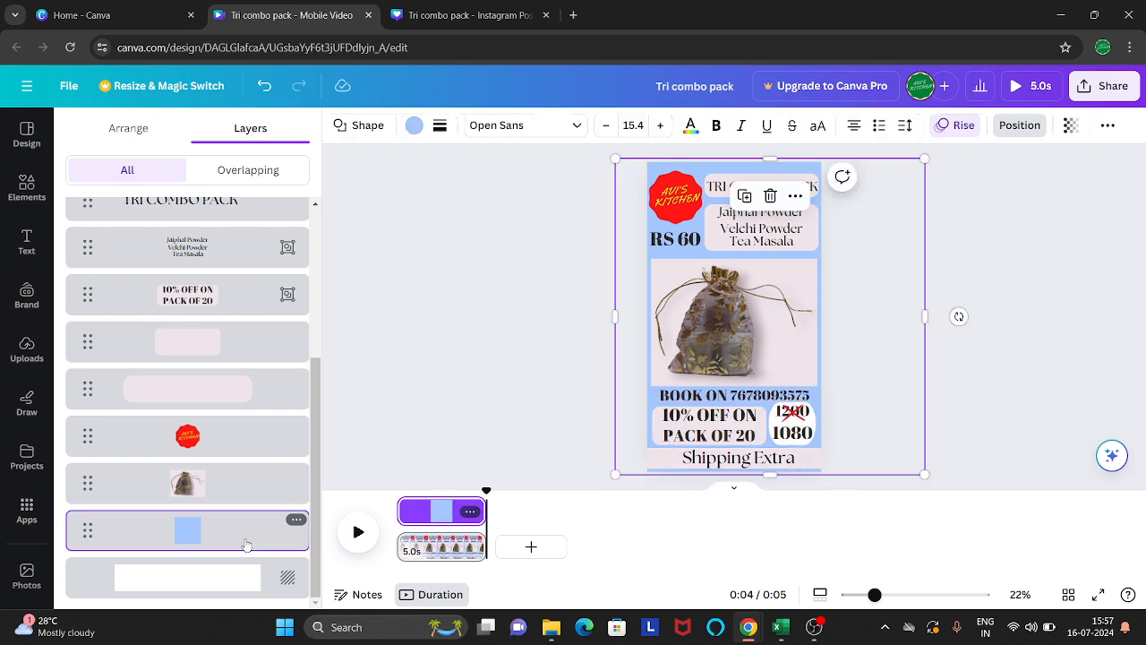
{"action": "mouse_move", "coordinate": [857, 258]}
{"action": "left_mouse_down"}
{"action": "mouse_move", "coordinate": [864, 304]}
{"action": "mouse_move", "coordinate": [855, 254]}
{"action": "left_mouse_up"}
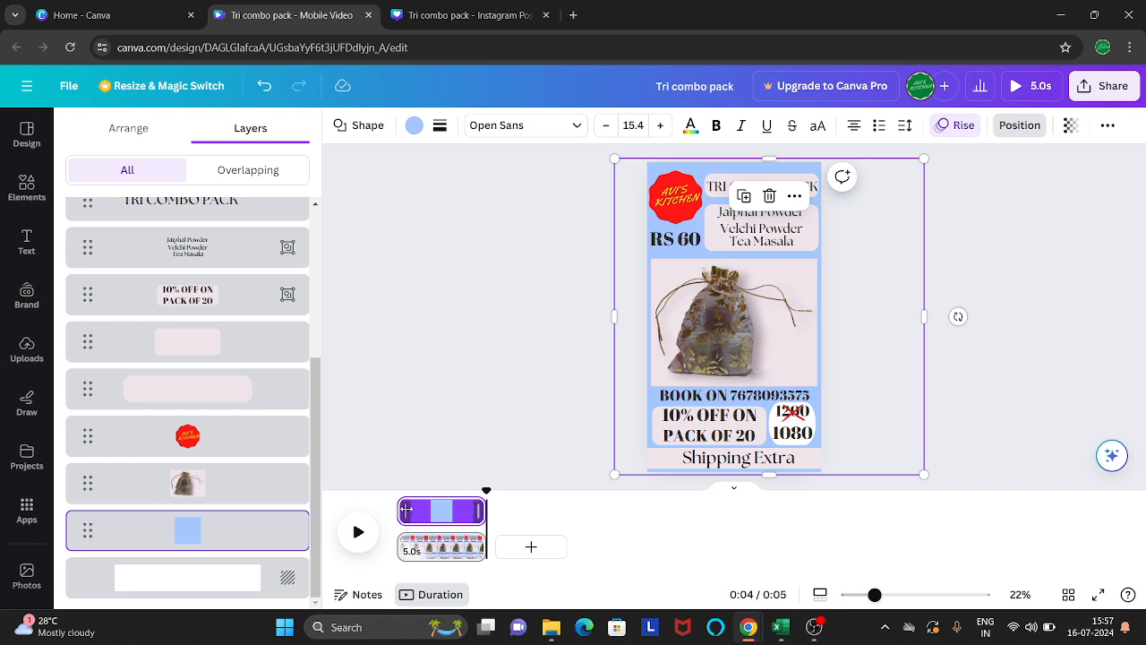
{"action": "left_click_drag", "start_coordinate": [406, 509], "coordinate": [406, 509]}
Preview the opening of the video and trim the AVI'S KITCHEN logo's start so it appears at about 0.4 s.
{"action": "left_click_drag", "start_coordinate": [481, 490], "coordinate": [396, 497]}
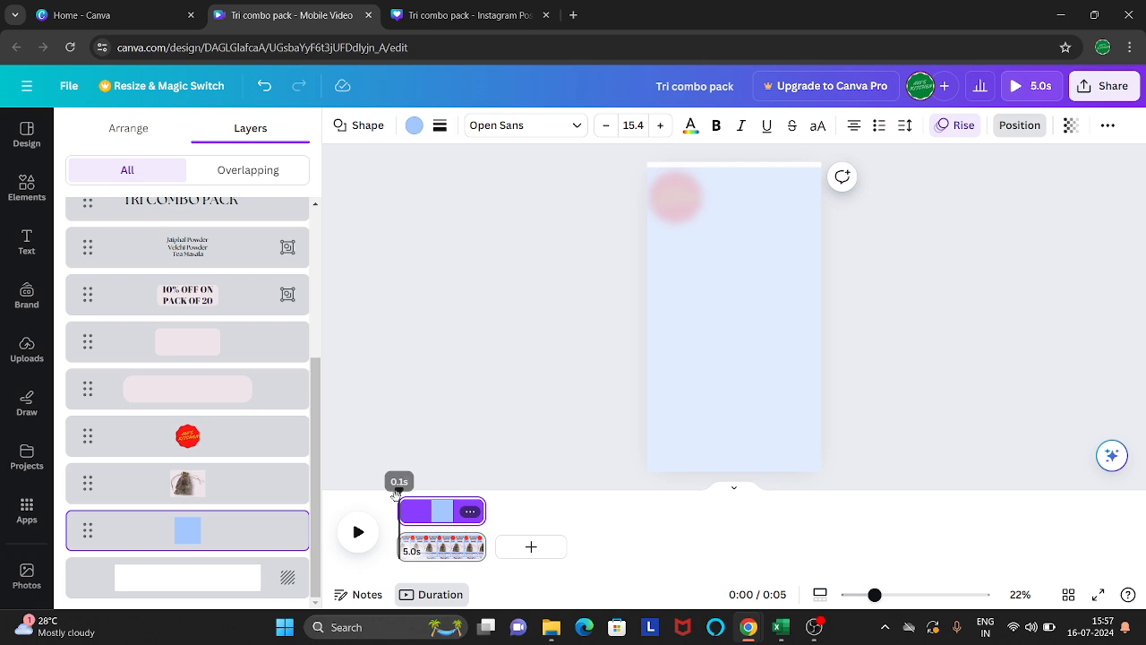
{"action": "left_click_drag", "start_coordinate": [400, 488], "coordinate": [397, 487]}
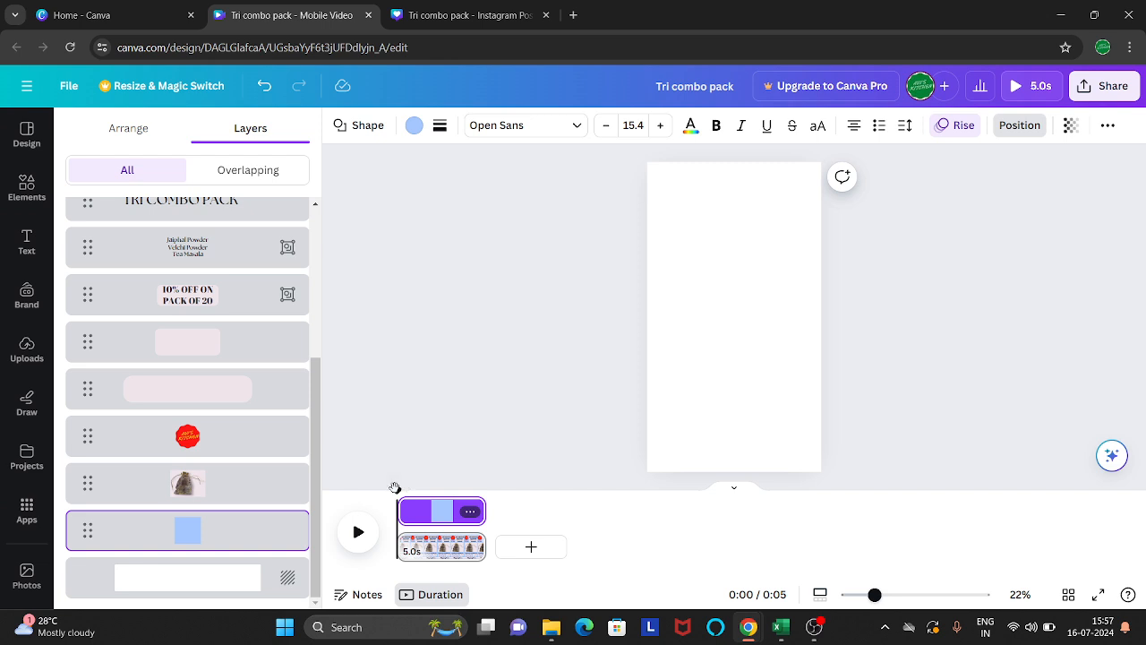
{"action": "left_click", "coordinate": [358, 533]}
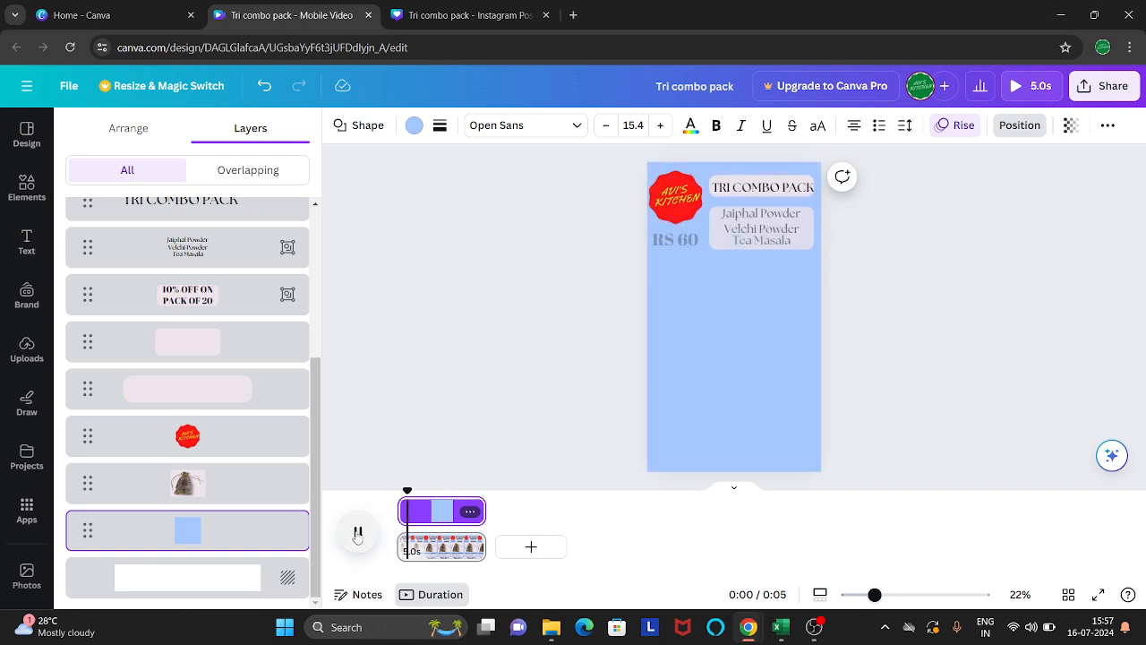
{"action": "left_click", "coordinate": [359, 534]}
{"action": "mouse_move", "coordinate": [410, 491]}
{"action": "left_mouse_down"}
{"action": "mouse_move", "coordinate": [392, 494]}
{"action": "mouse_move", "coordinate": [403, 493]}
{"action": "left_mouse_up"}
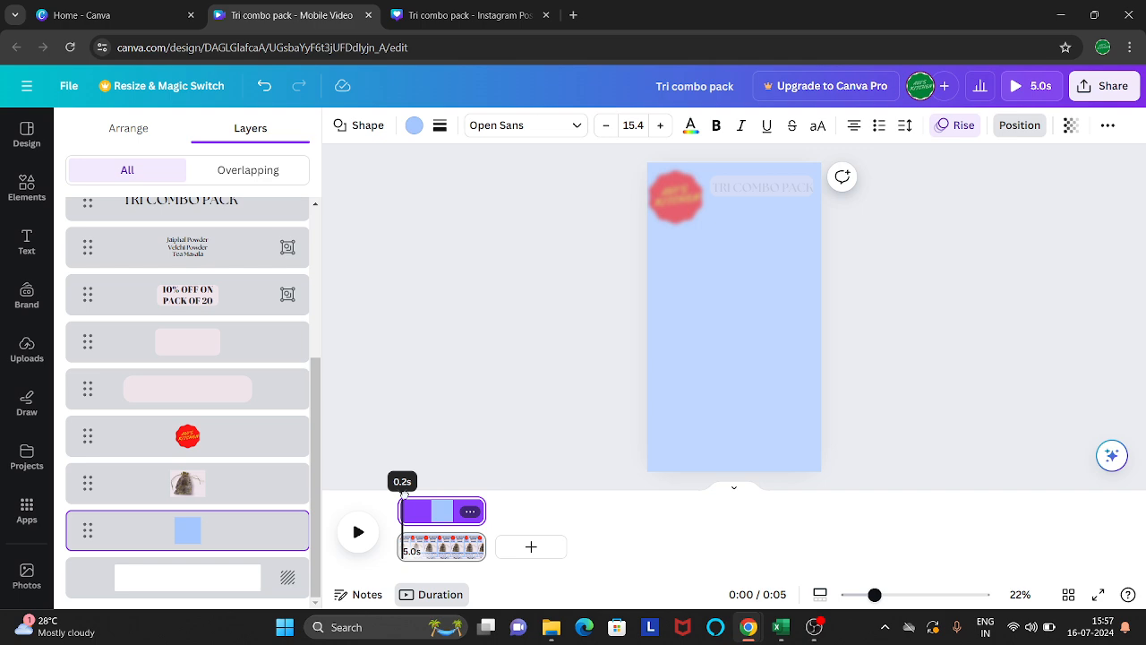
{"action": "left_click_drag", "start_coordinate": [403, 493], "coordinate": [405, 491]}
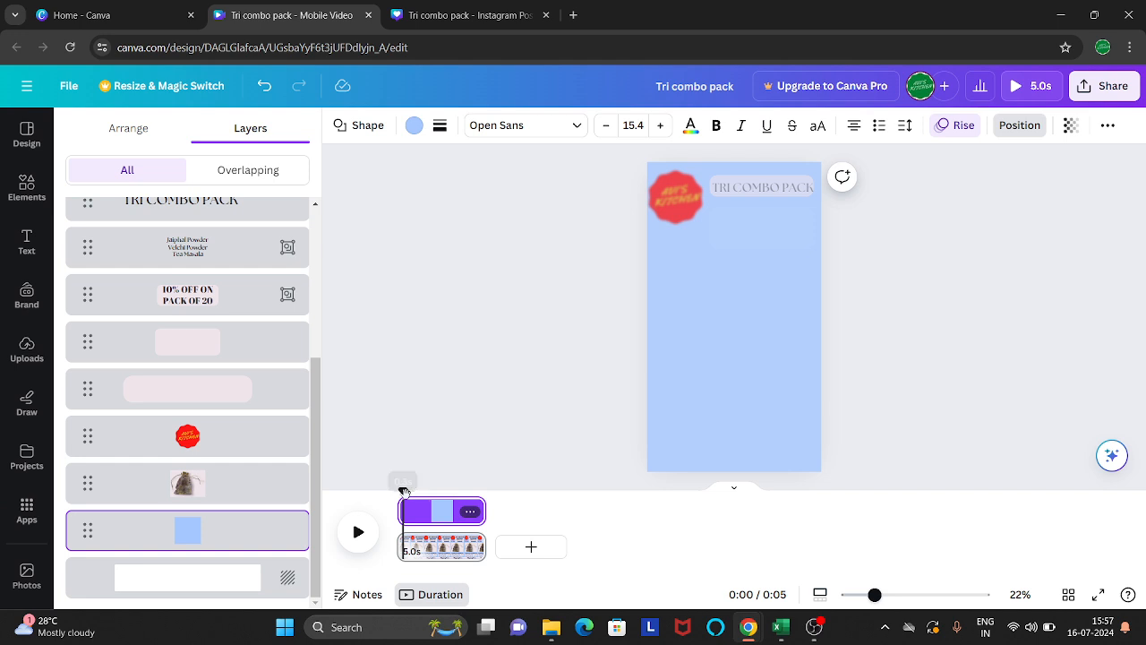
{"action": "left_click_drag", "start_coordinate": [404, 491], "coordinate": [406, 492]}
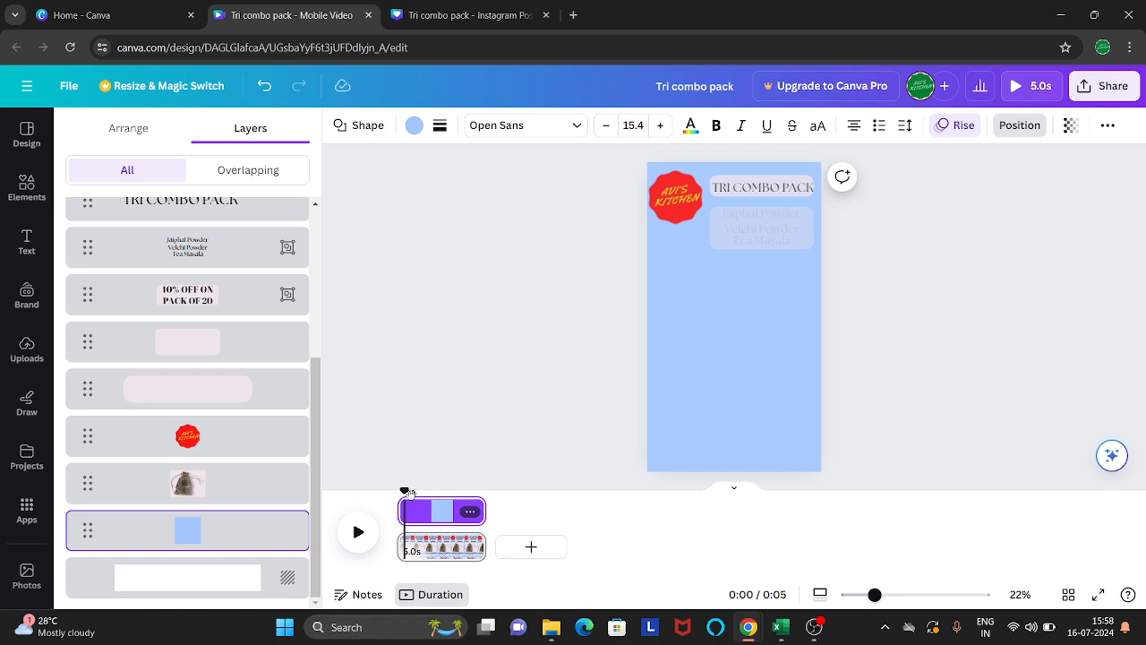
{"action": "left_click", "coordinate": [235, 442]}
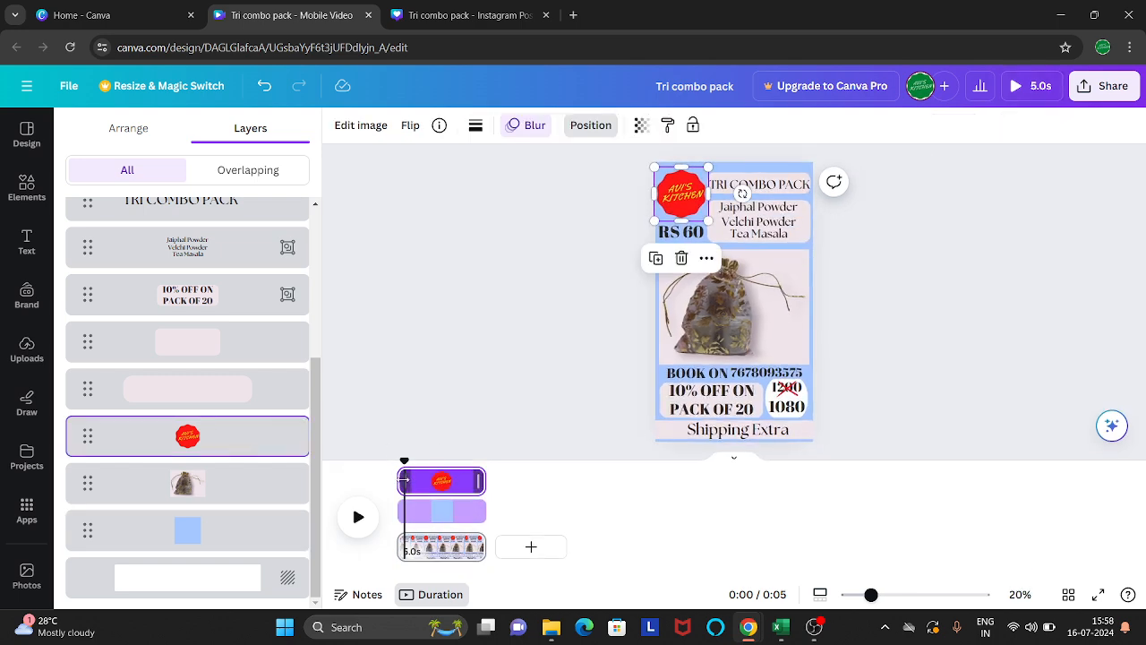
{"action": "mouse_move", "coordinate": [403, 481]}
{"action": "left_mouse_down"}
{"action": "mouse_move", "coordinate": [400, 461]}
{"action": "mouse_move", "coordinate": [416, 462]}
{"action": "mouse_move", "coordinate": [397, 461]}
{"action": "left_mouse_up"}
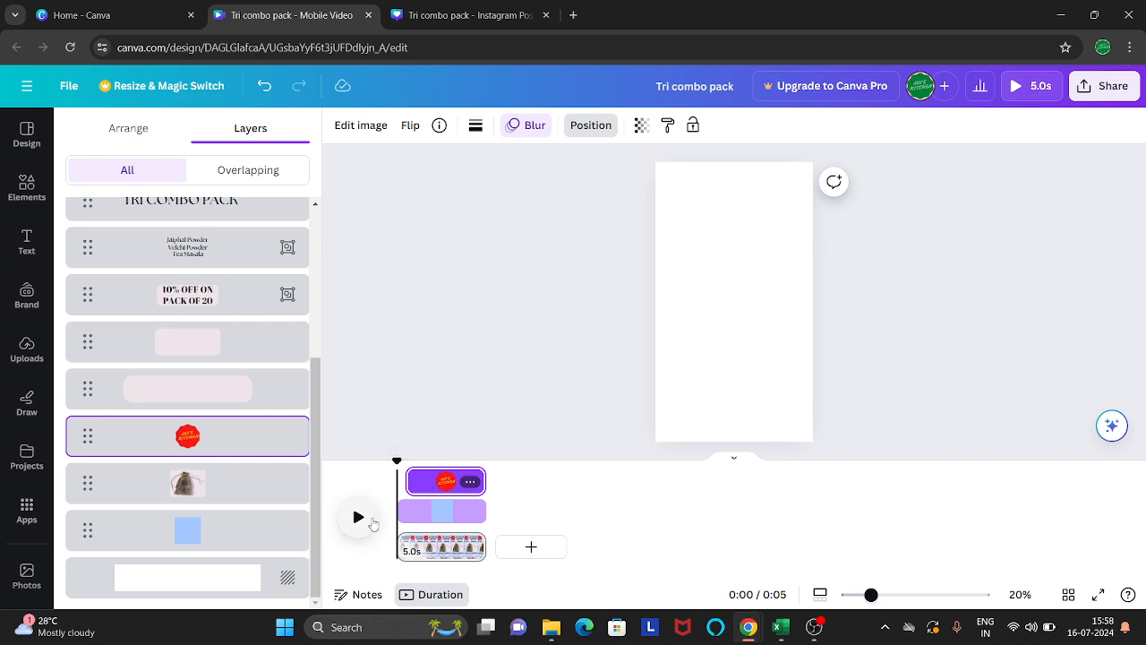
Replay the opening and trim the start of the pouch photo so it appears at about 0.6 s, just after the logo.
{"action": "left_click", "coordinate": [372, 522]}
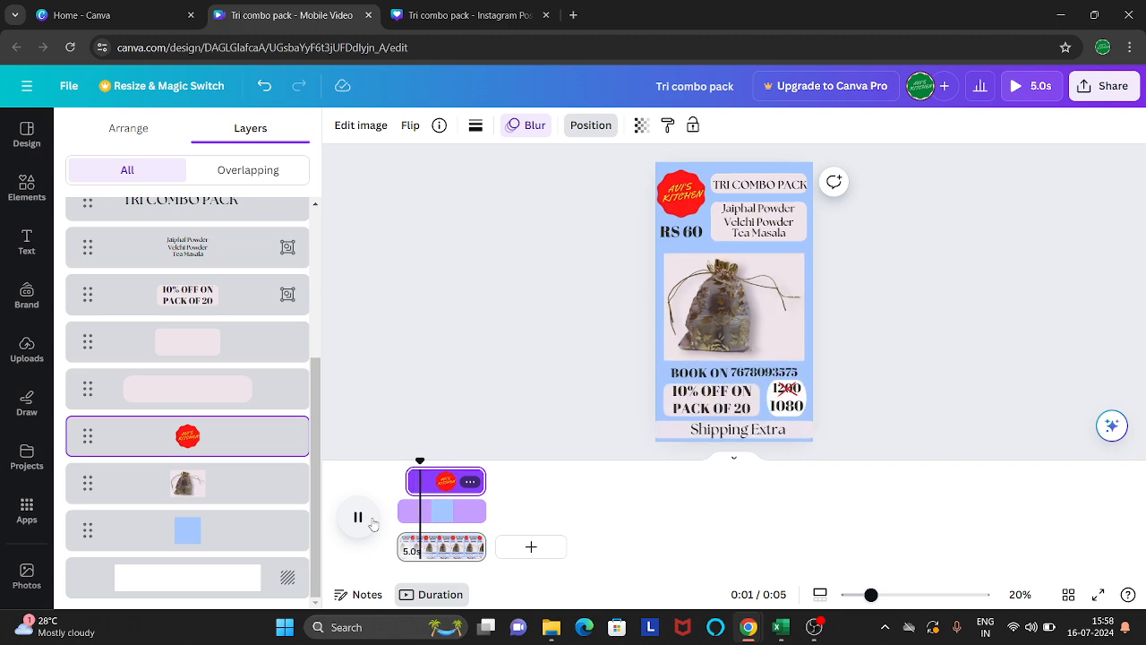
{"action": "left_click", "coordinate": [373, 522]}
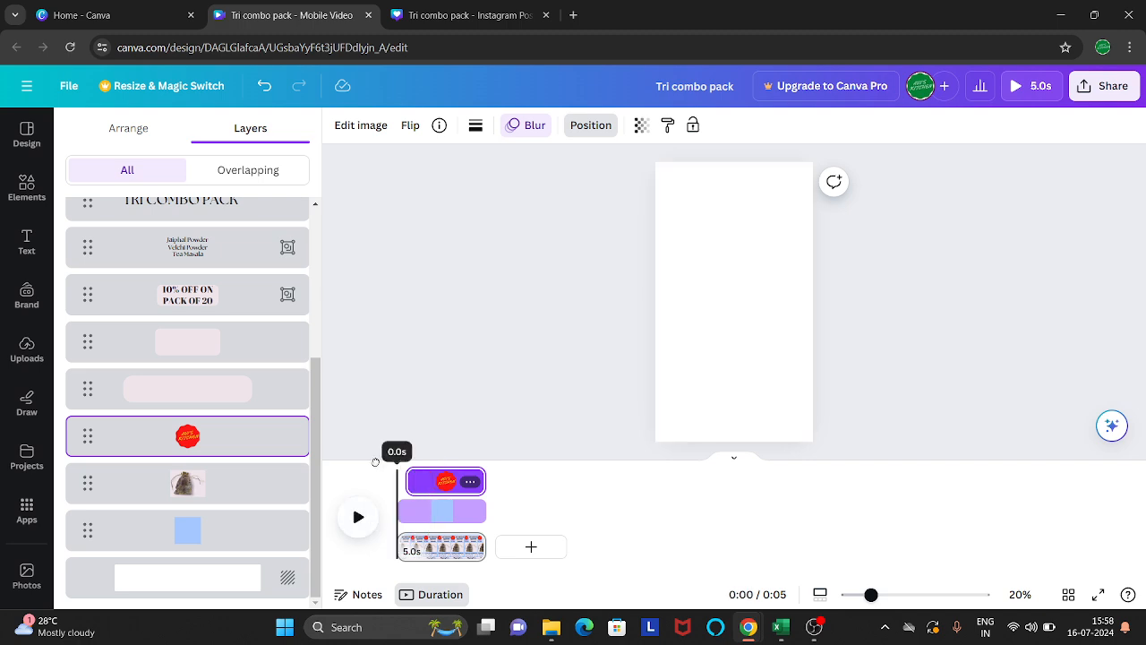
{"action": "left_click", "coordinate": [359, 523]}
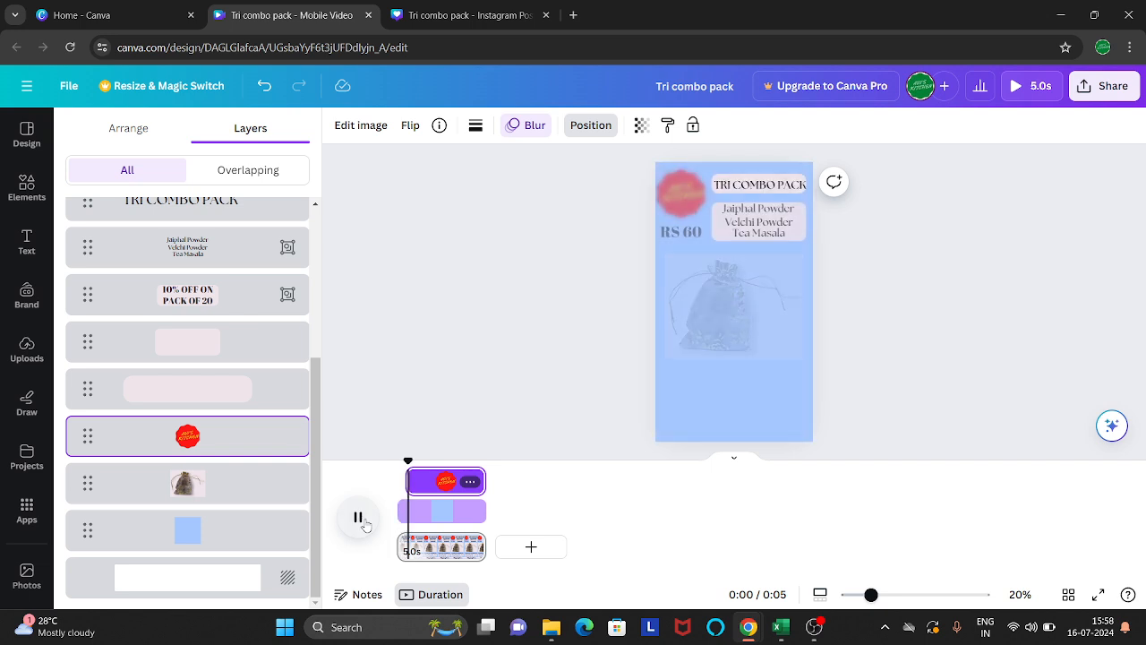
{"action": "left_click_drag", "start_coordinate": [413, 458], "coordinate": [405, 459]}
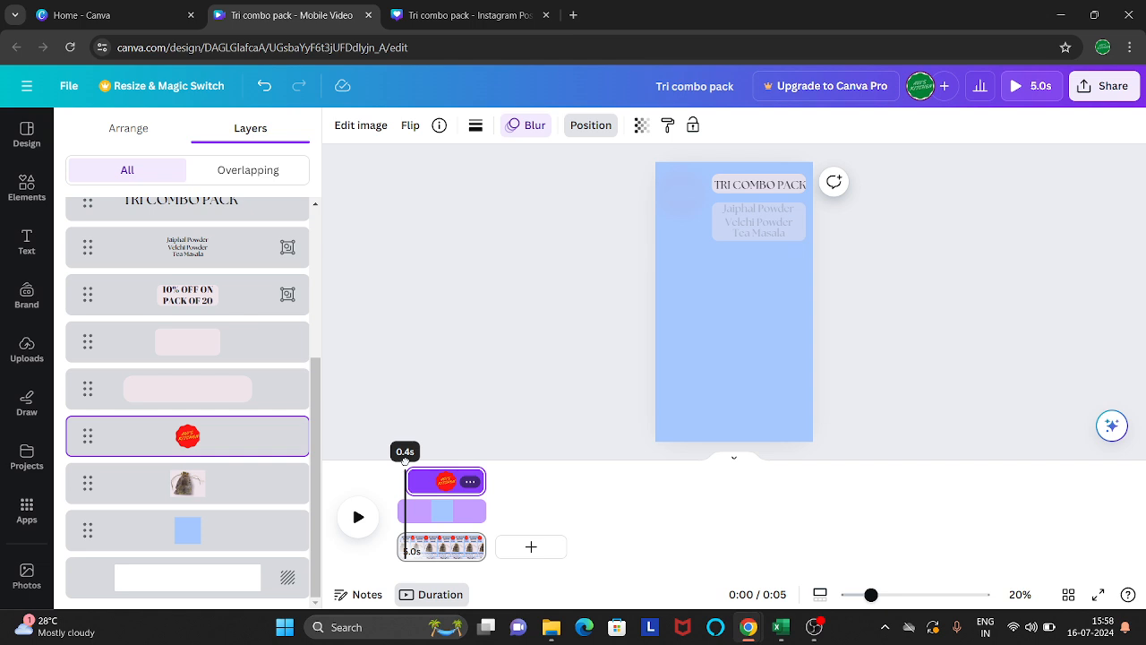
{"action": "left_click_drag", "start_coordinate": [406, 459], "coordinate": [408, 459]}
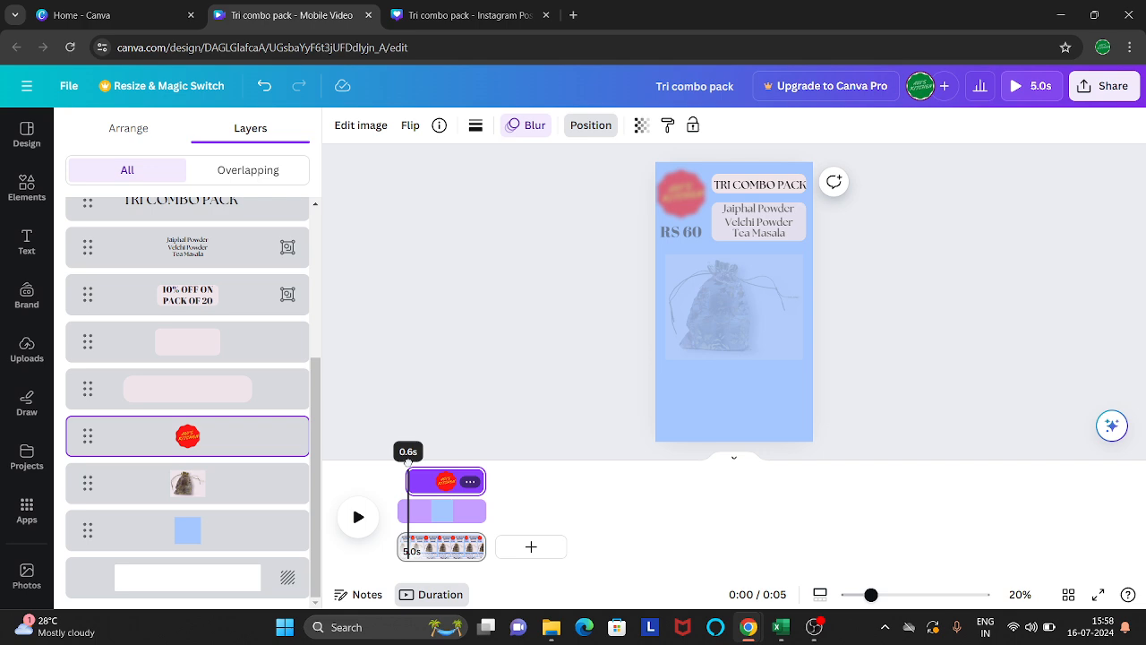
{"action": "left_click_drag", "start_coordinate": [409, 459], "coordinate": [408, 458]}
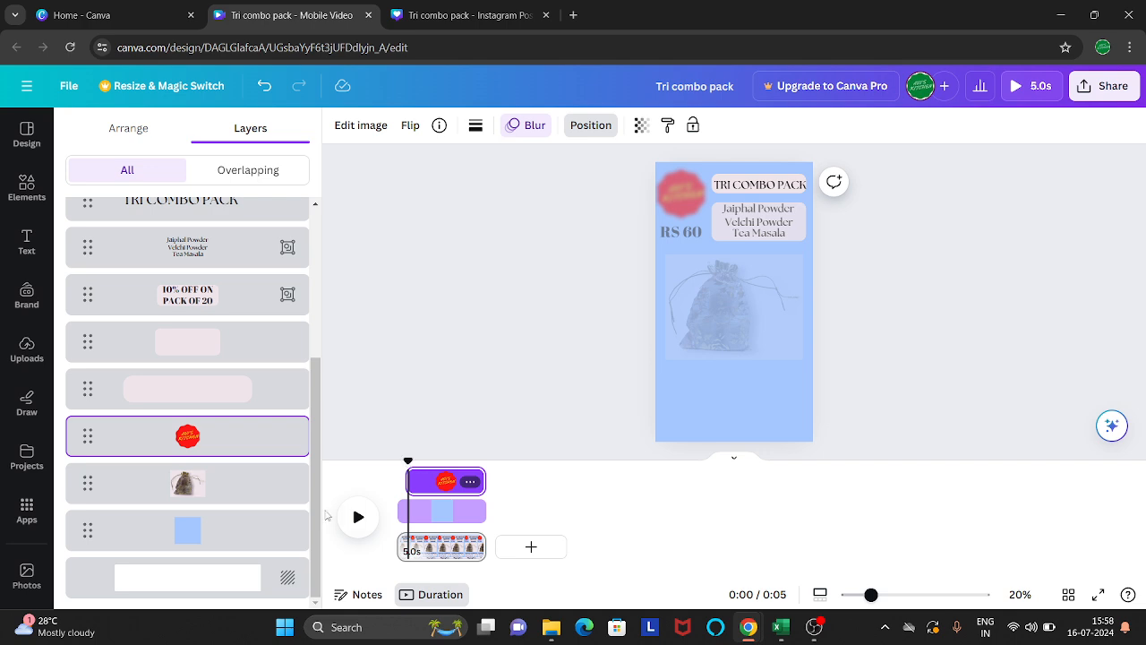
{"action": "left_click", "coordinate": [215, 479]}
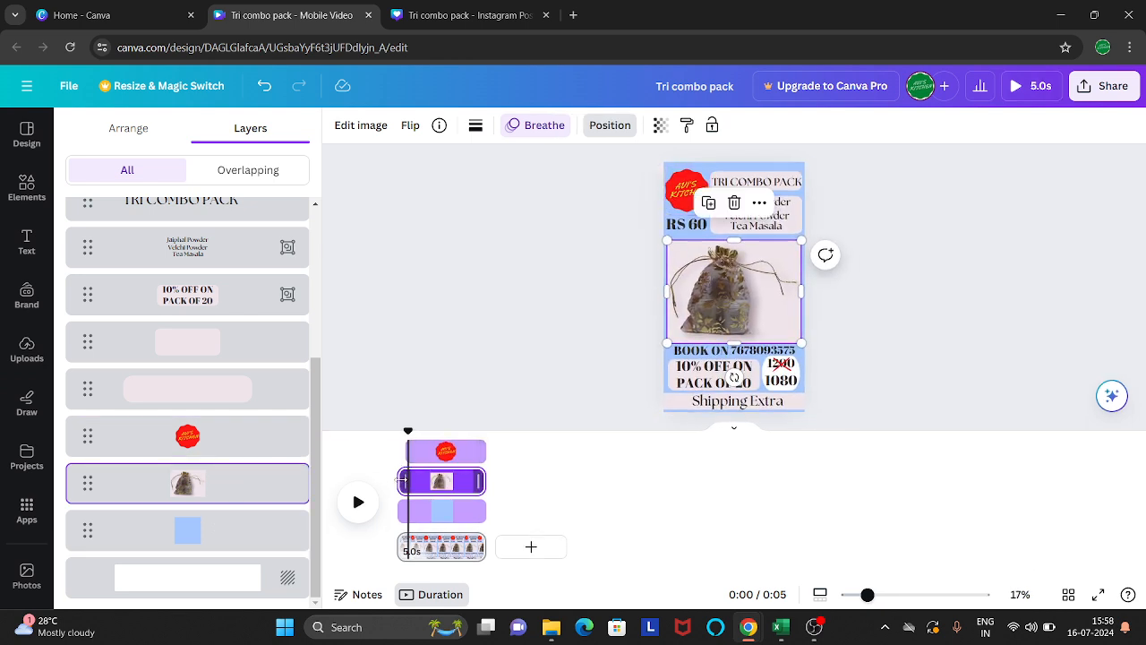
{"action": "left_click_drag", "start_coordinate": [402, 480], "coordinate": [415, 481]}
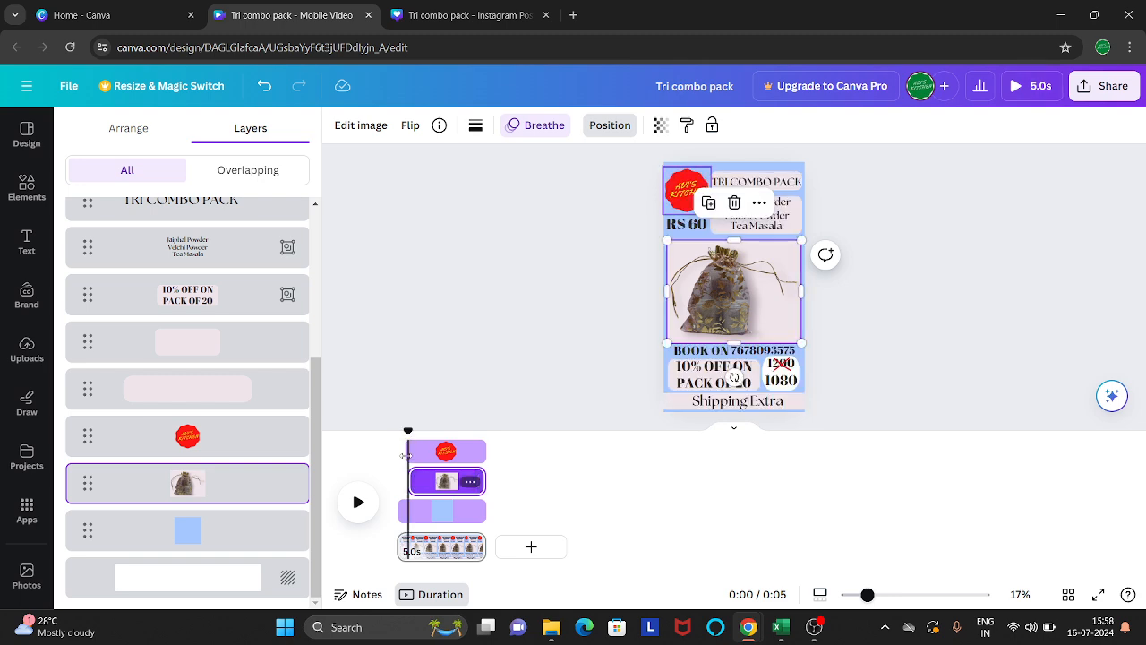
Replay the opening and delay the pale shapes behind the TRI COMBO PACK title and the spice list to start at about 1.0 s.
{"action": "left_click_drag", "start_coordinate": [408, 431], "coordinate": [397, 432]}
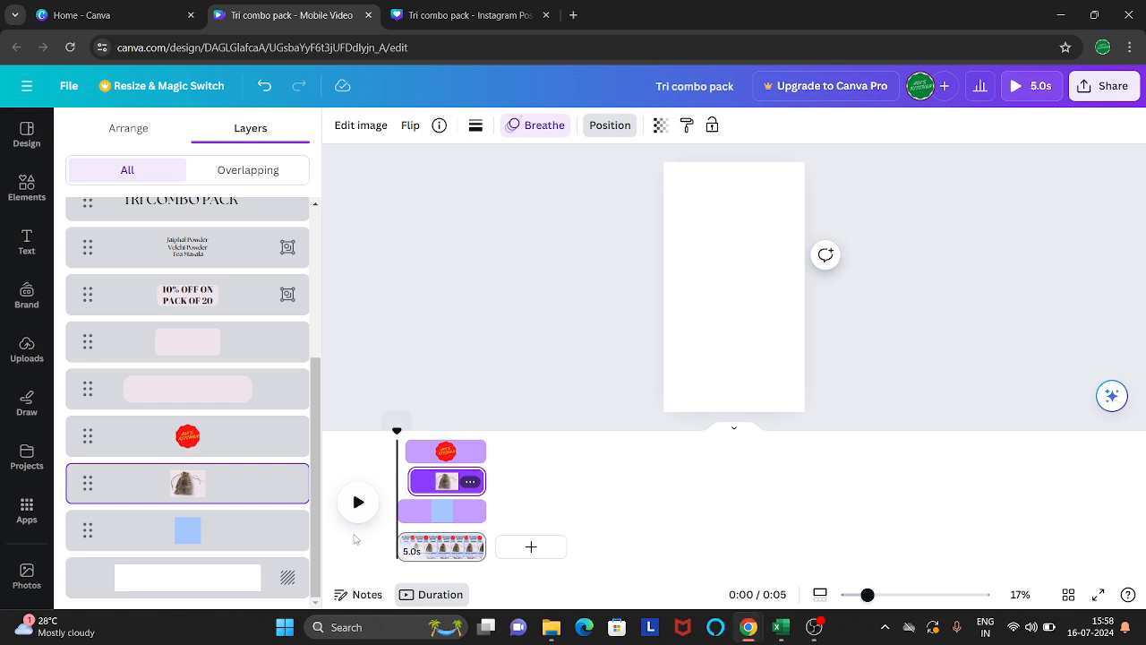
{"action": "left_click", "coordinate": [358, 503]}
{"action": "left_click", "coordinate": [359, 504]}
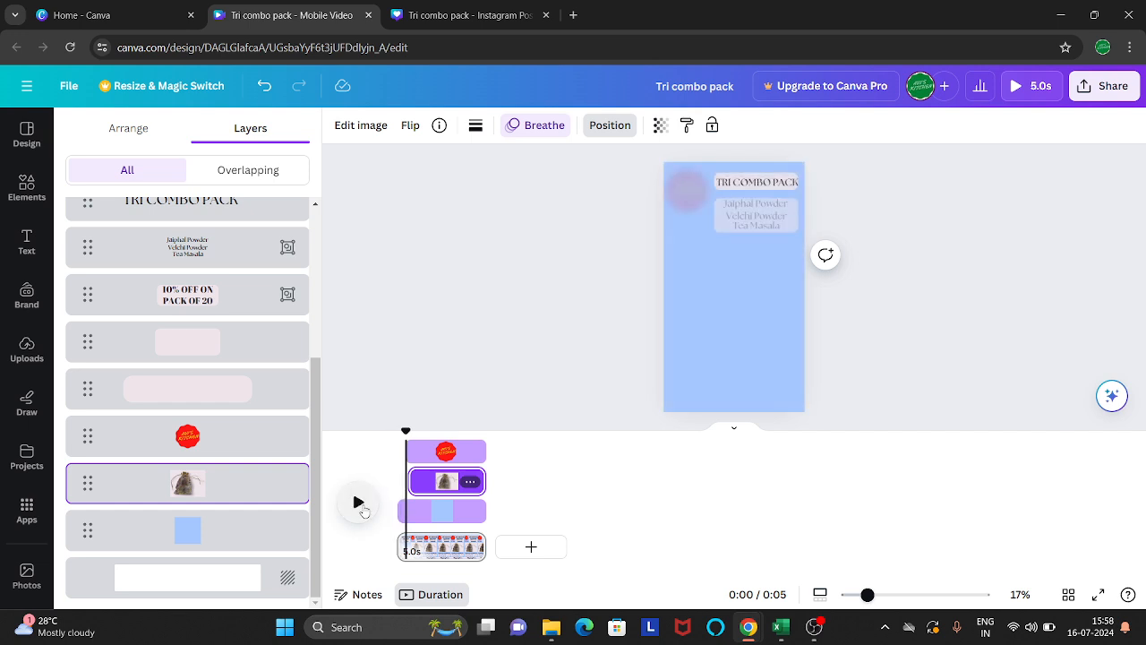
{"action": "left_click", "coordinate": [358, 503]}
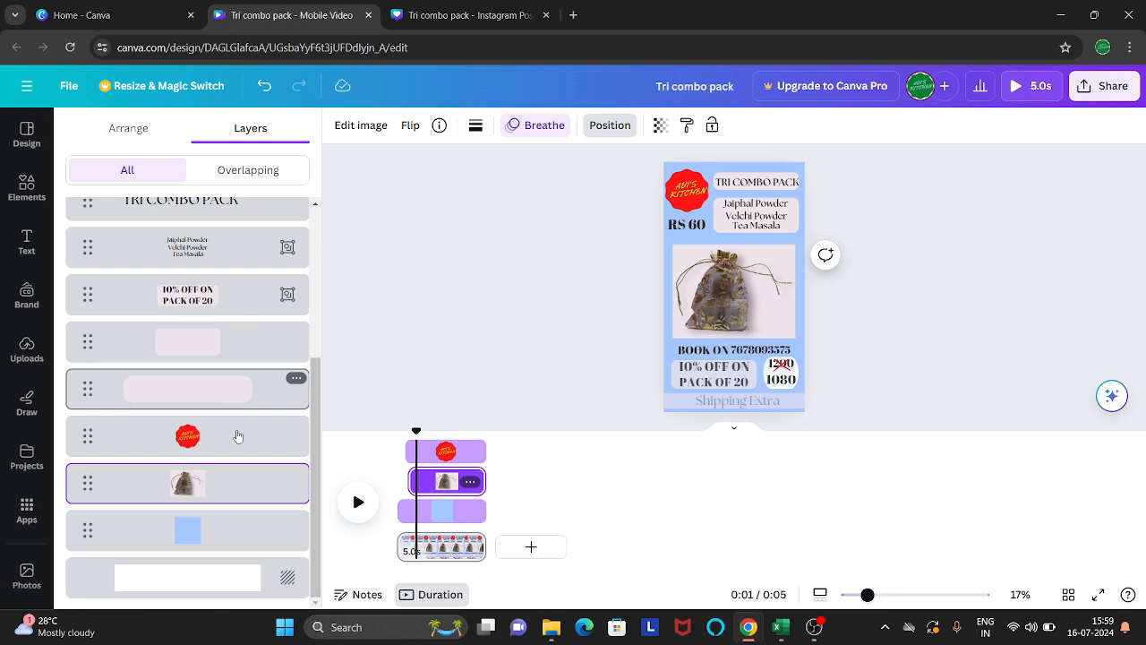
{"action": "left_click_drag", "start_coordinate": [417, 431], "coordinate": [414, 432]}
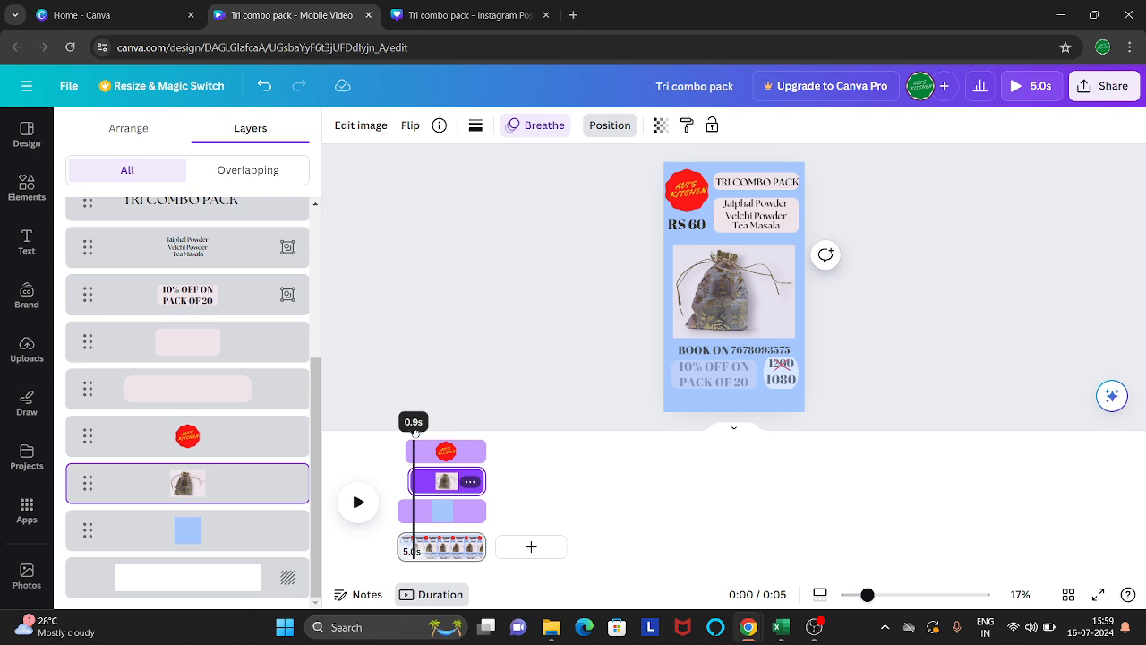
{"action": "left_click_drag", "start_coordinate": [415, 432], "coordinate": [416, 433]}
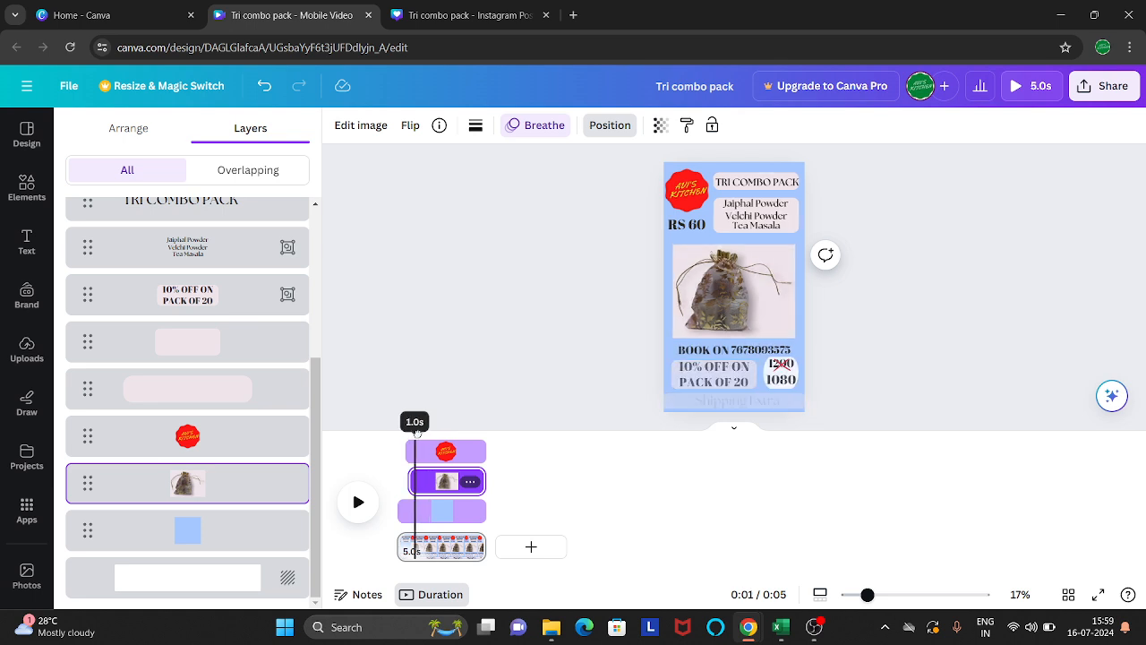
{"action": "left_click", "coordinate": [204, 403]}
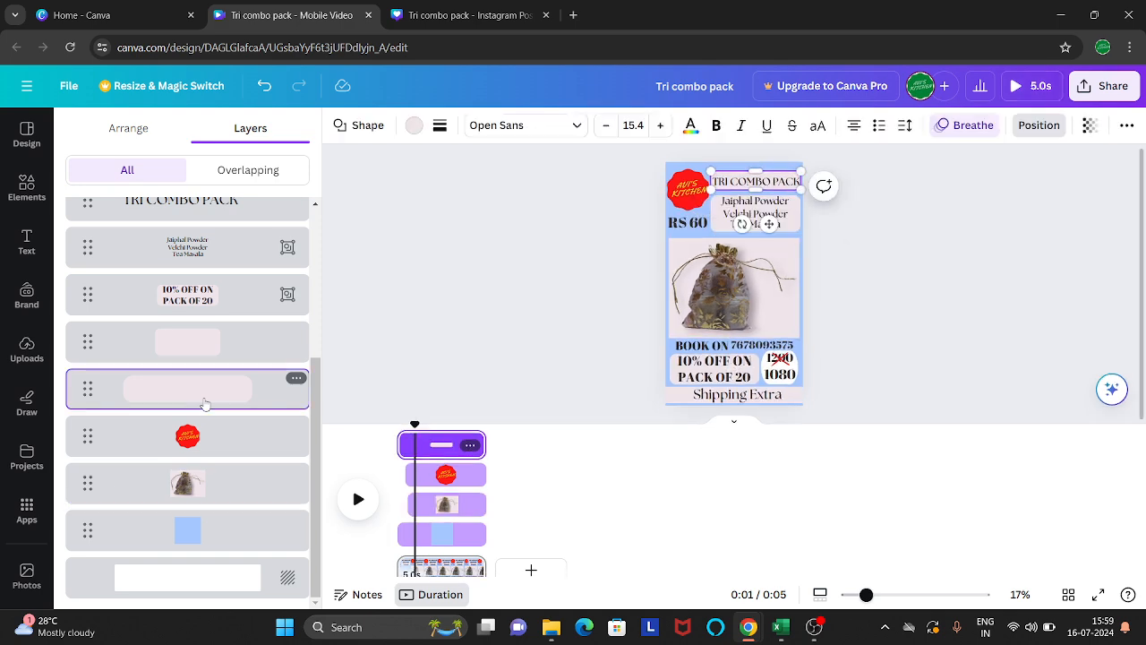
{"action": "left_click_drag", "start_coordinate": [406, 421], "coordinate": [418, 421]}
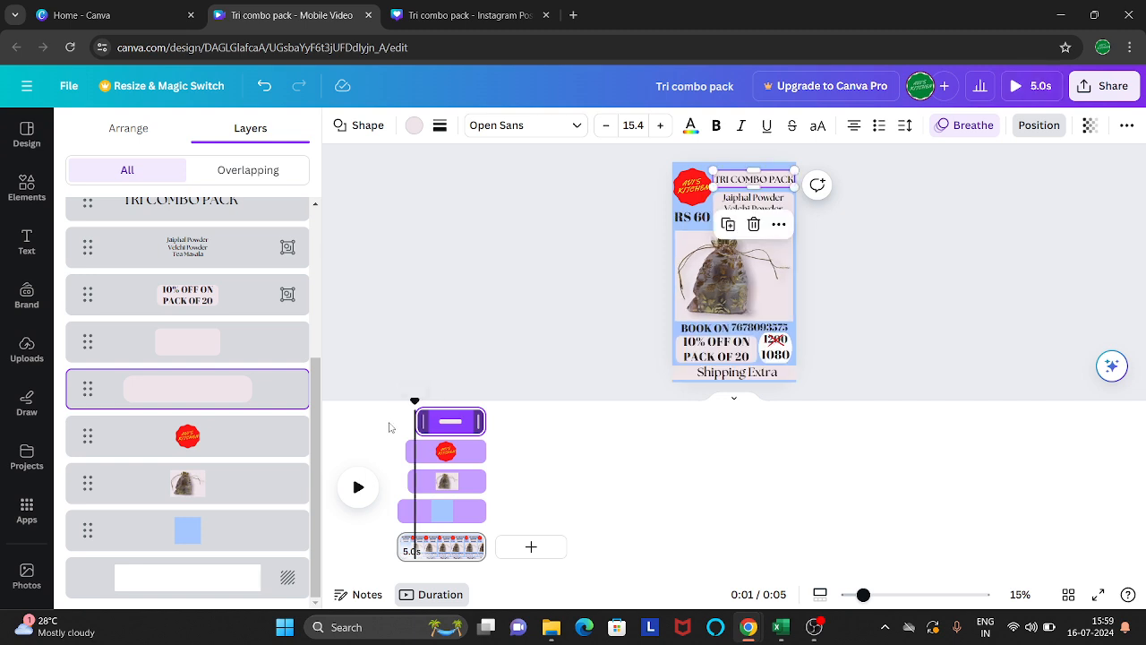
{"action": "left_click", "coordinate": [184, 353]}
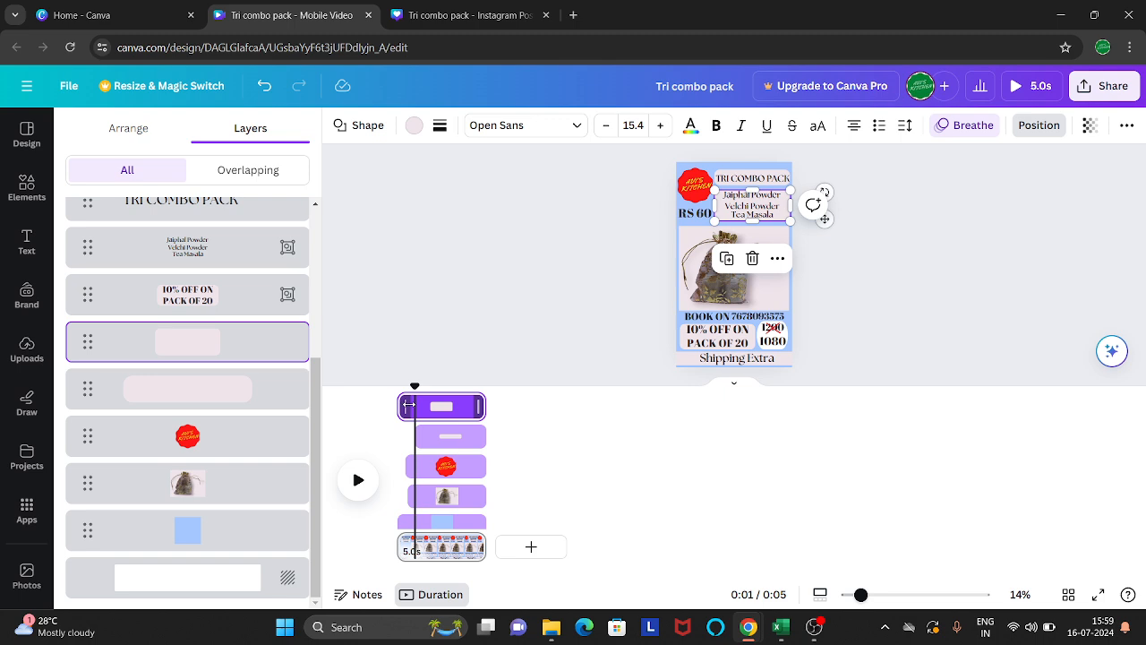
{"action": "left_click_drag", "start_coordinate": [408, 406], "coordinate": [425, 404]}
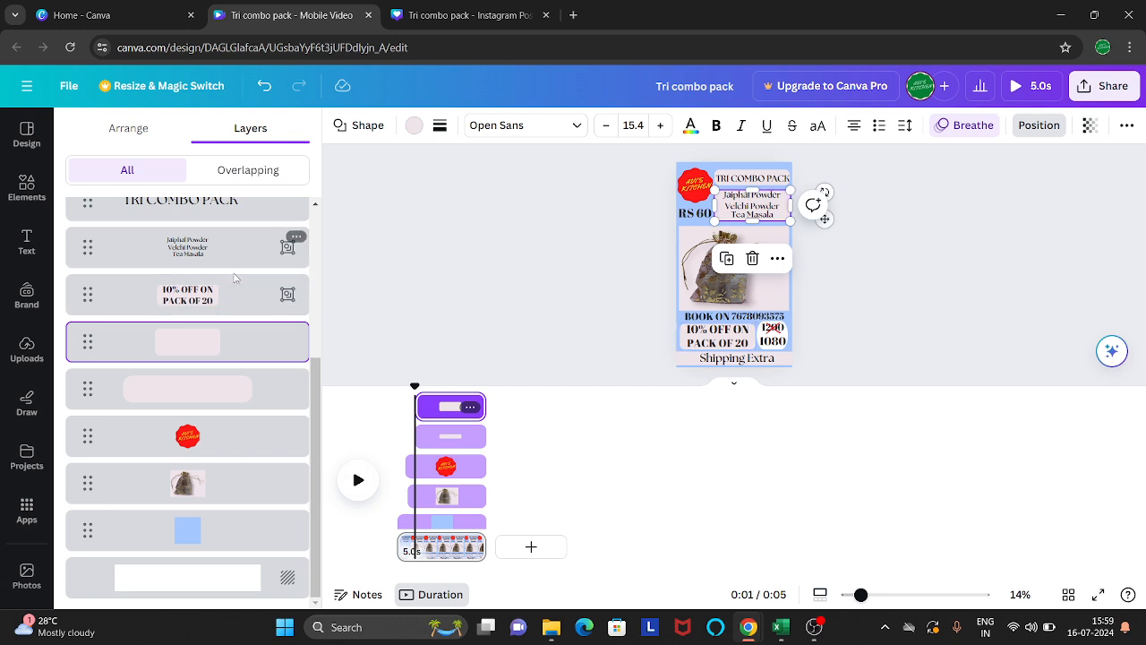
{"action": "left_click", "coordinate": [218, 297]}
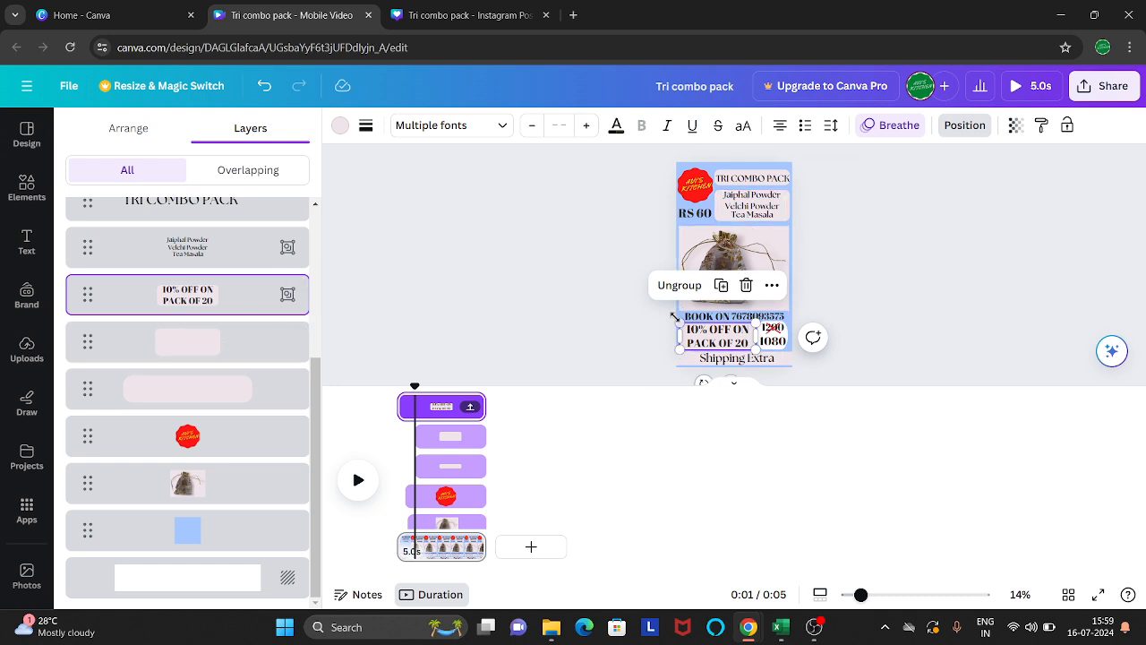
{"action": "left_click_drag", "start_coordinate": [649, 307], "coordinate": [633, 190]}
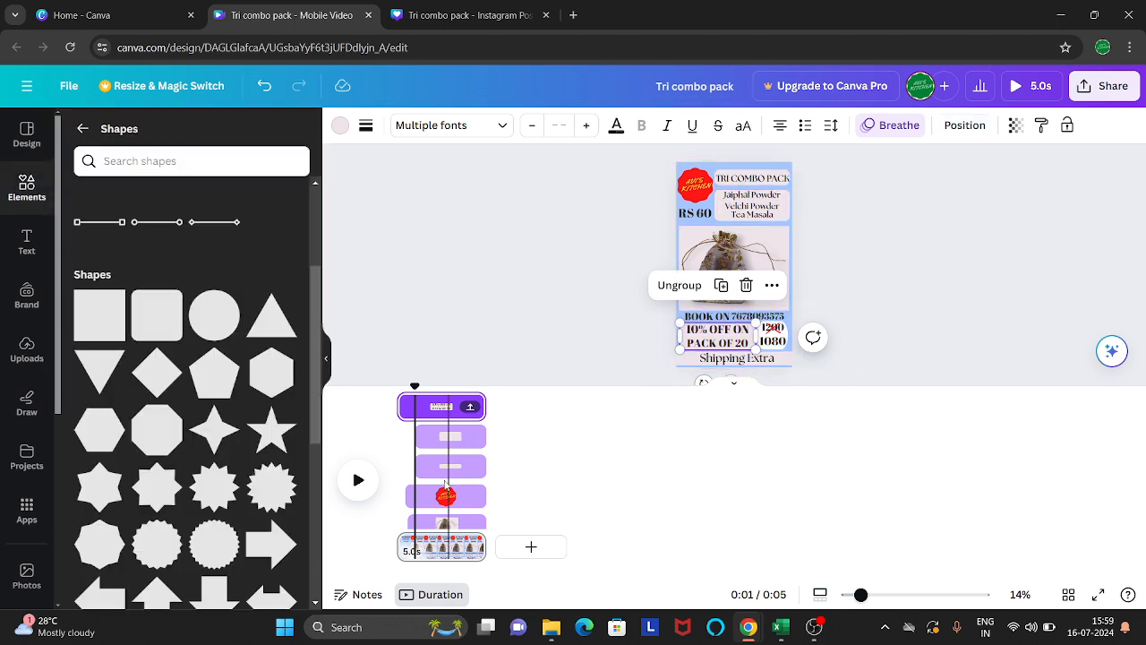
{"action": "left_click", "coordinate": [963, 125]}
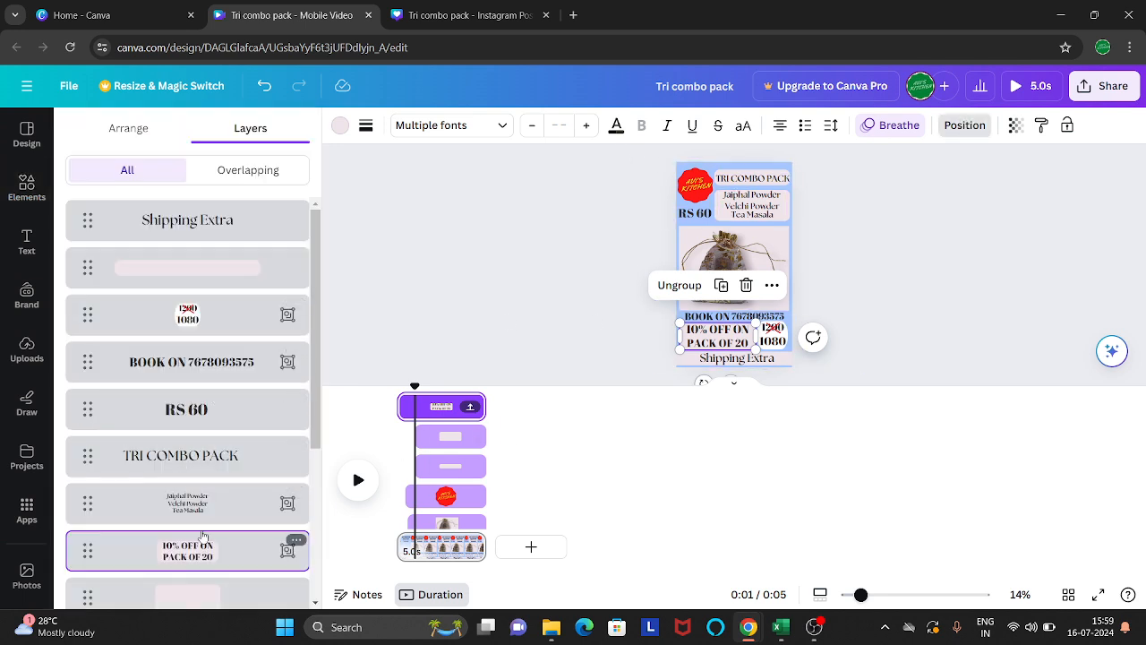
Trim the starts of the TRI COMBO PACK title and the spice list text to match their pale background shapes.
{"action": "left_click", "coordinate": [759, 173]}
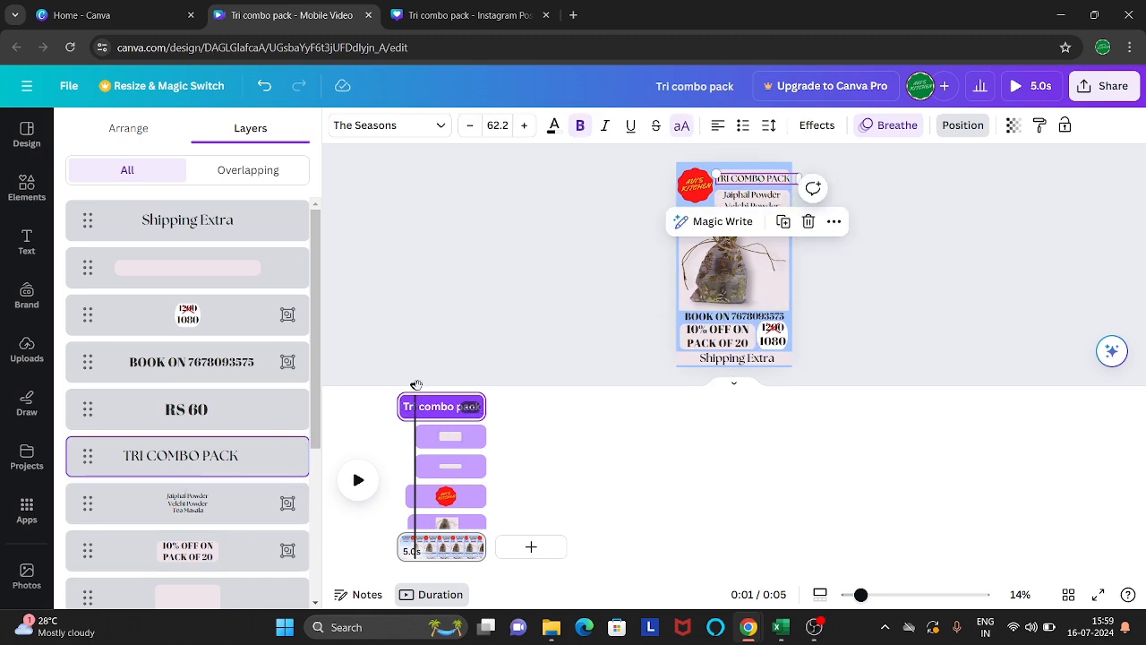
{"action": "mouse_move", "coordinate": [416, 385]}
{"action": "left_mouse_down"}
{"action": "mouse_move", "coordinate": [401, 407]}
{"action": "mouse_move", "coordinate": [423, 413]}
{"action": "mouse_move", "coordinate": [418, 389]}
{"action": "left_mouse_up"}
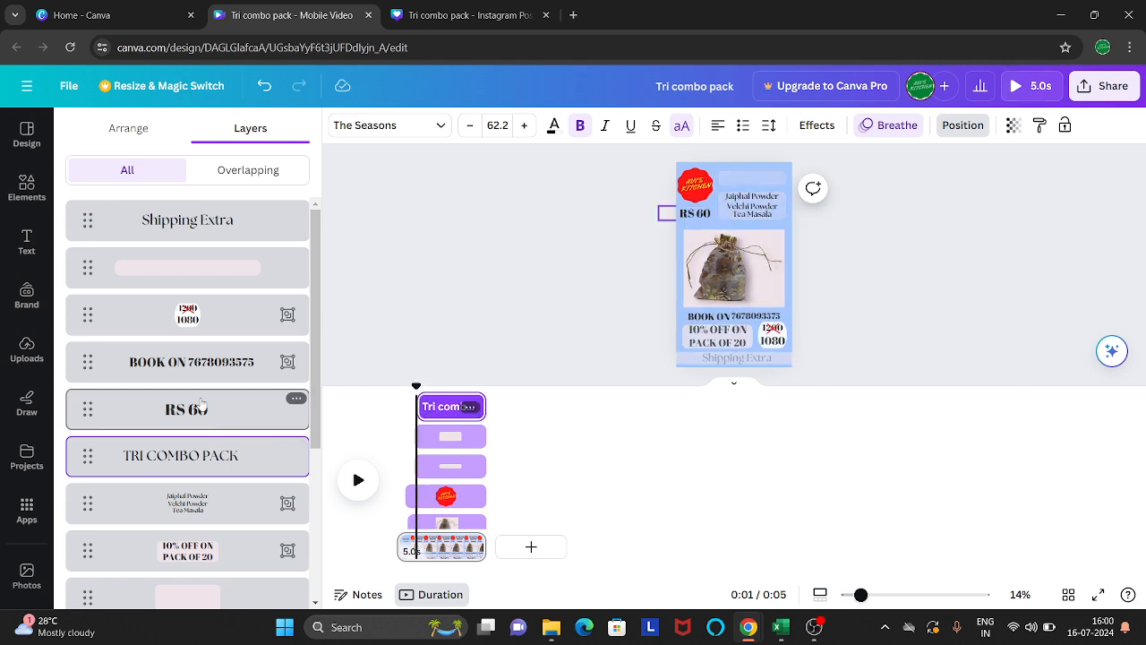
{"action": "left_click", "coordinate": [215, 515]}
{"action": "left_click_drag", "start_coordinate": [401, 436], "coordinate": [428, 436]}
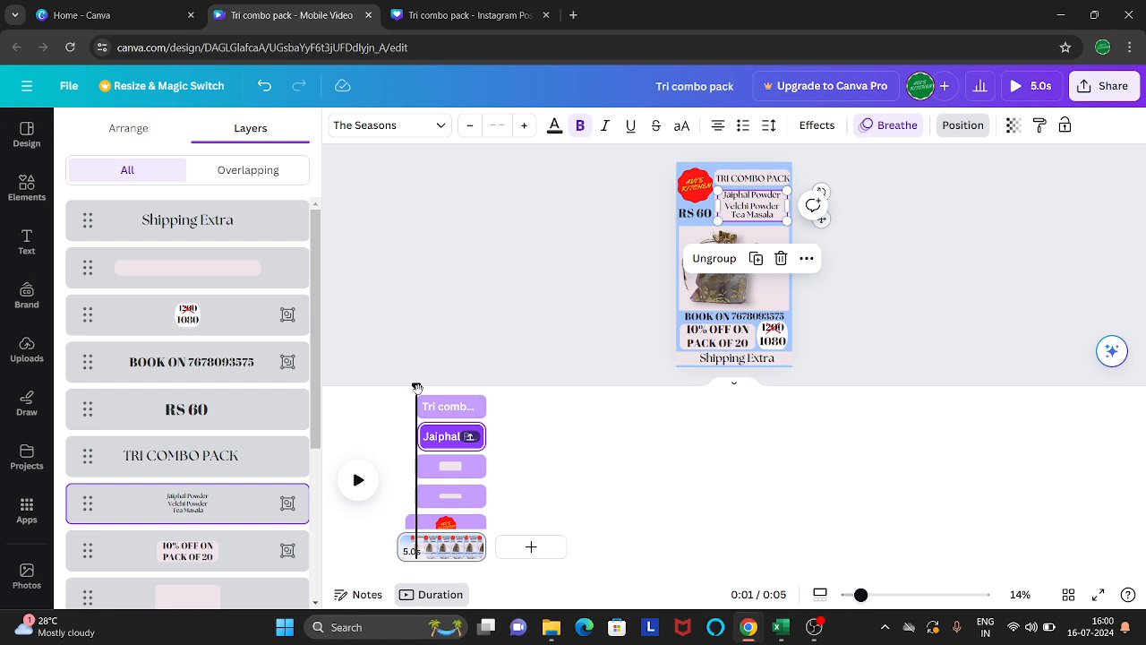
Replay the opening and trim the start of the RS 60 text so it appears at about 1.7 s.
{"action": "left_click_drag", "start_coordinate": [415, 390], "coordinate": [390, 389]}
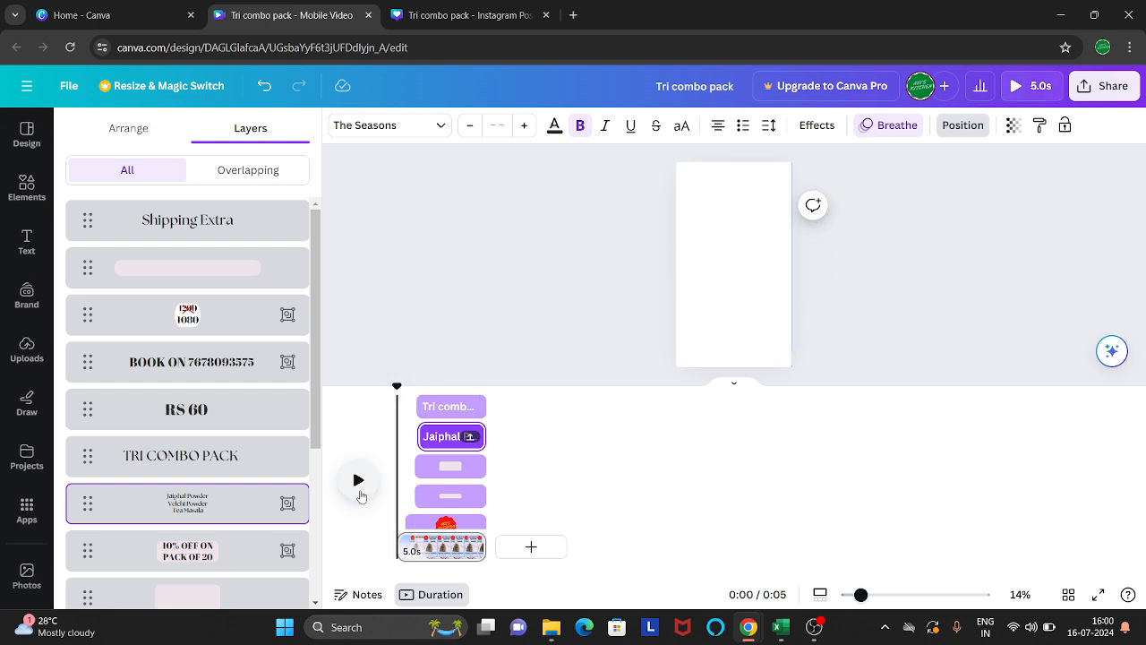
{"action": "left_click", "coordinate": [358, 482]}
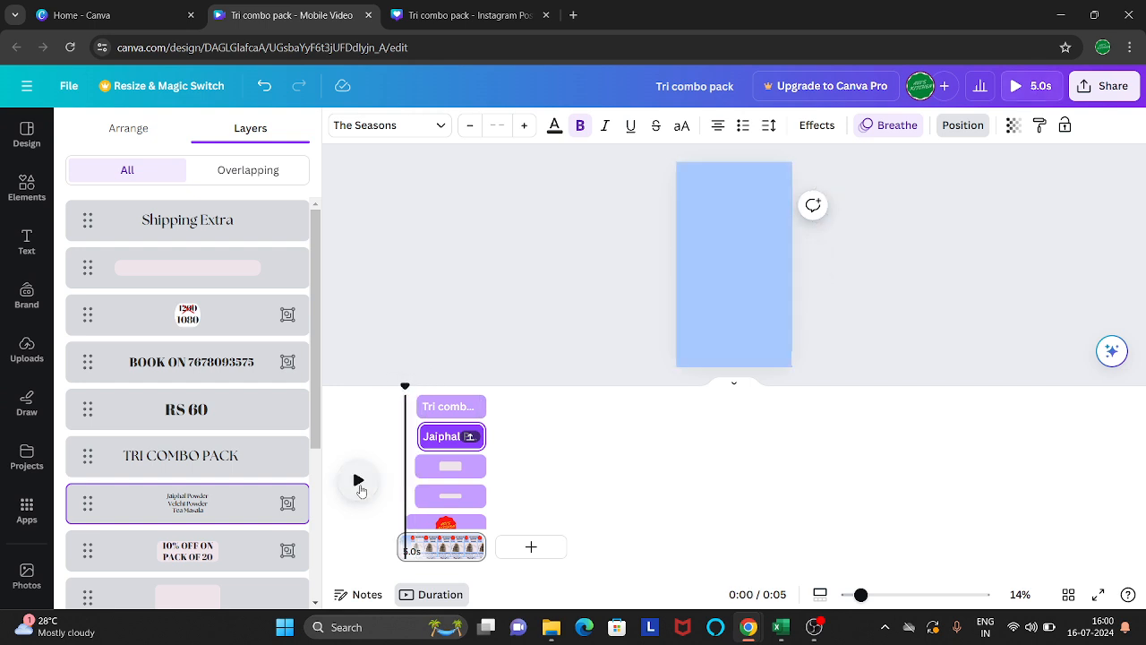
{"action": "left_click", "coordinate": [360, 487]}
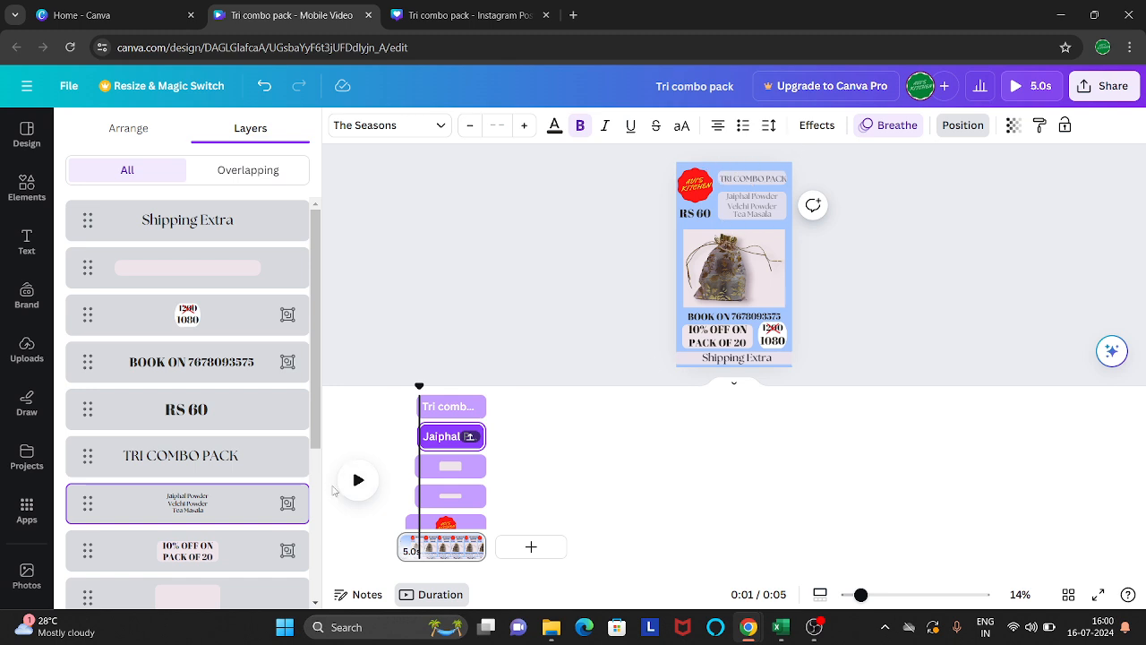
{"action": "left_click", "coordinate": [357, 483]}
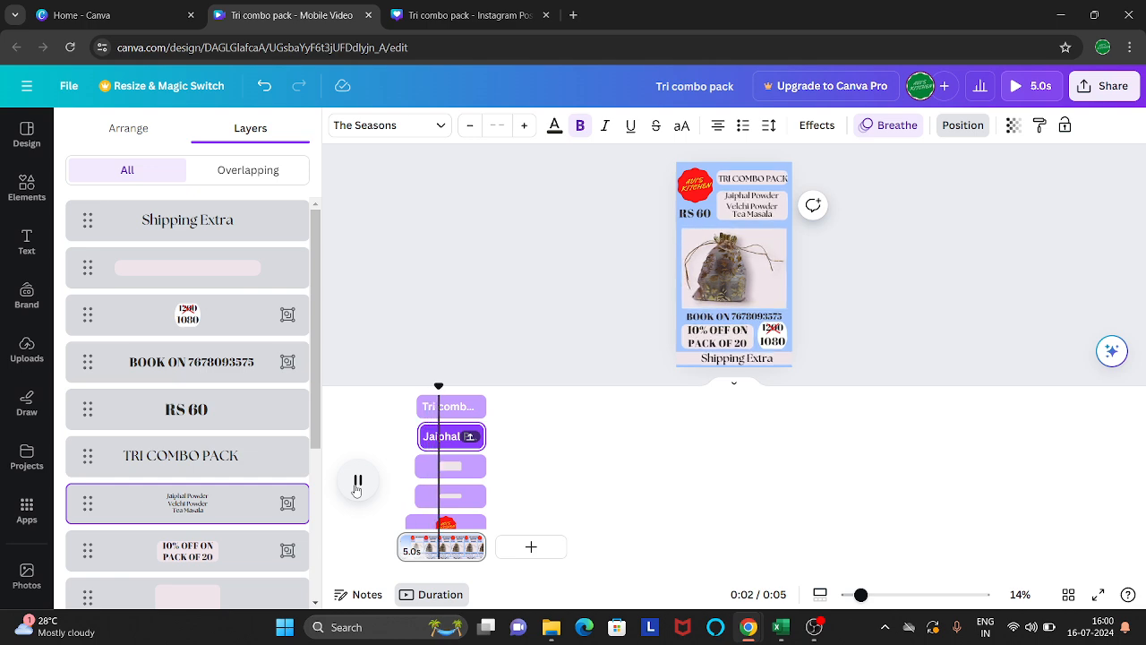
{"action": "left_click", "coordinate": [356, 483]}
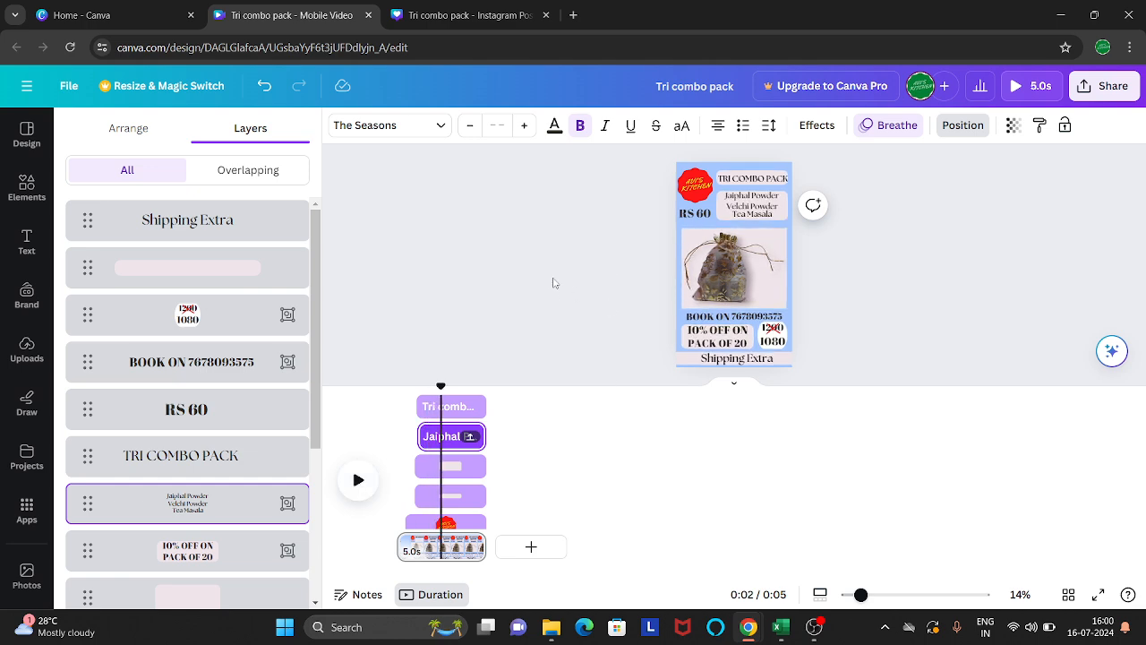
{"action": "left_click", "coordinate": [184, 420]}
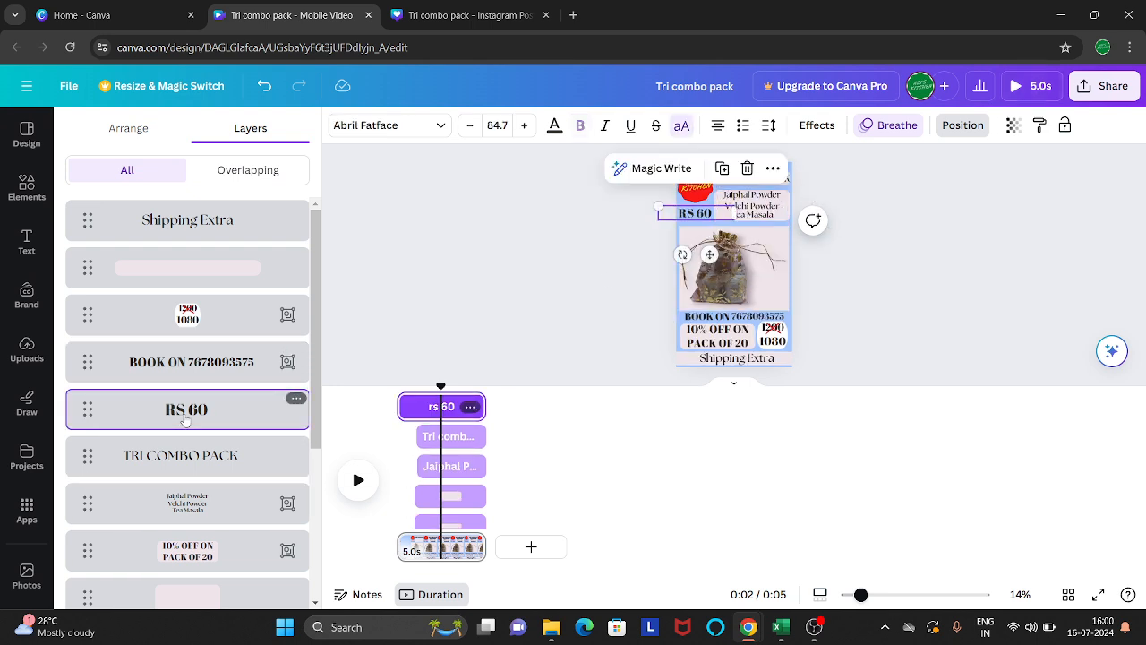
{"action": "left_click_drag", "start_coordinate": [441, 385], "coordinate": [391, 385]}
Replay the opening to check when the RS 60 text appears relative to the title and spice list.
{"action": "left_click", "coordinate": [367, 475]}
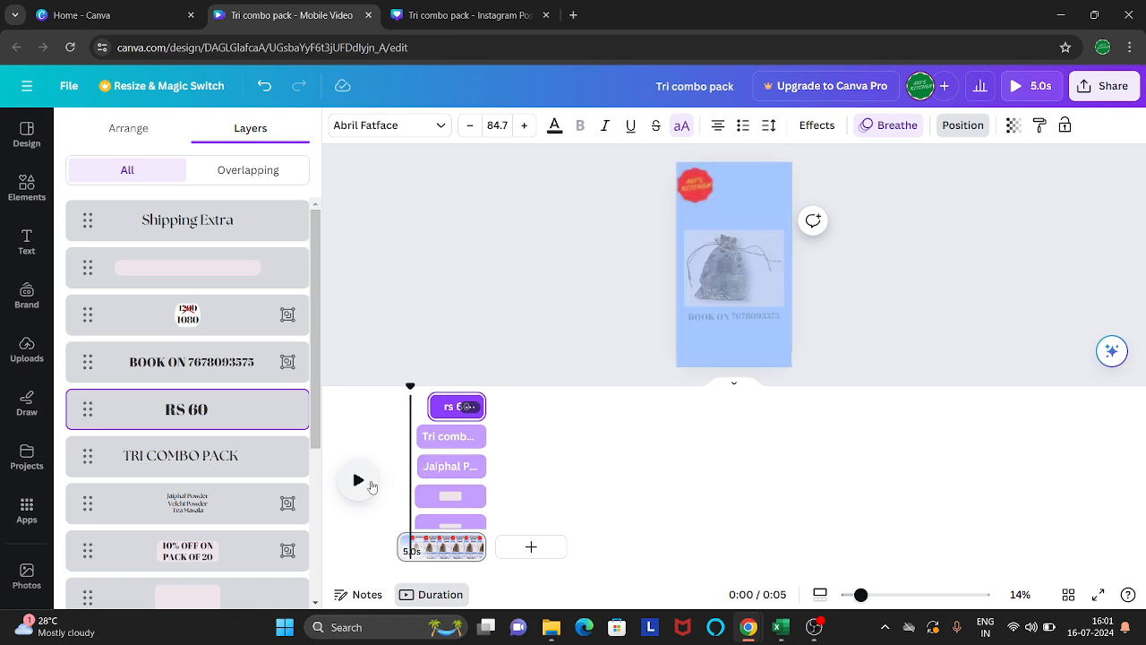
{"action": "left_click", "coordinate": [370, 482]}
{"action": "left_click", "coordinate": [370, 483]}
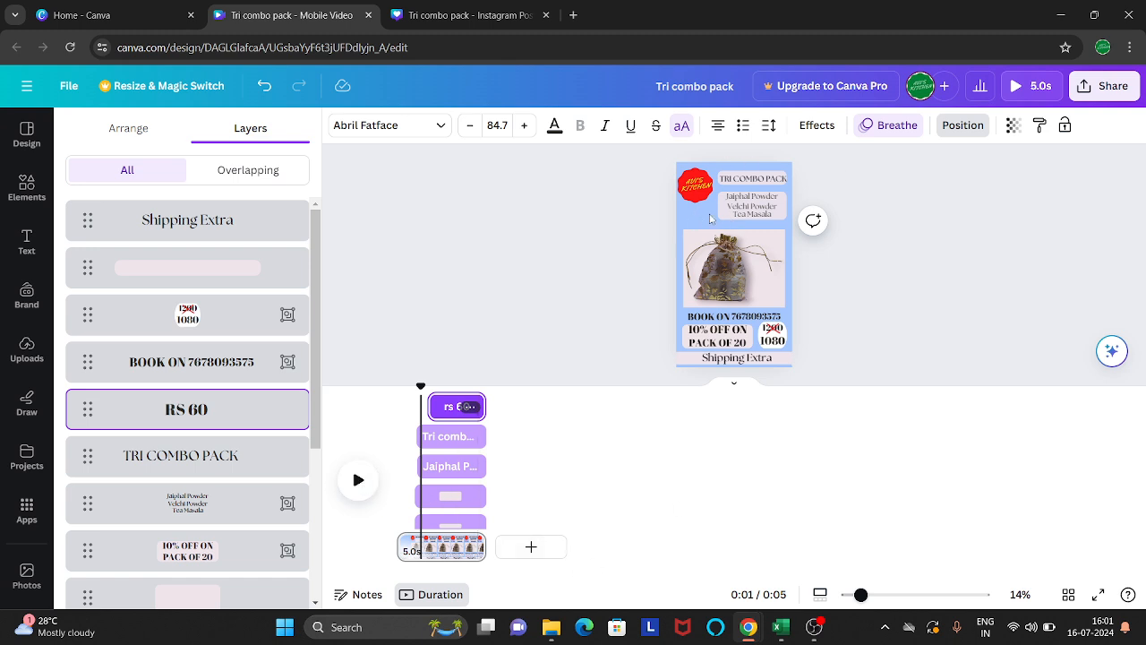
{"action": "left_click", "coordinate": [369, 482]}
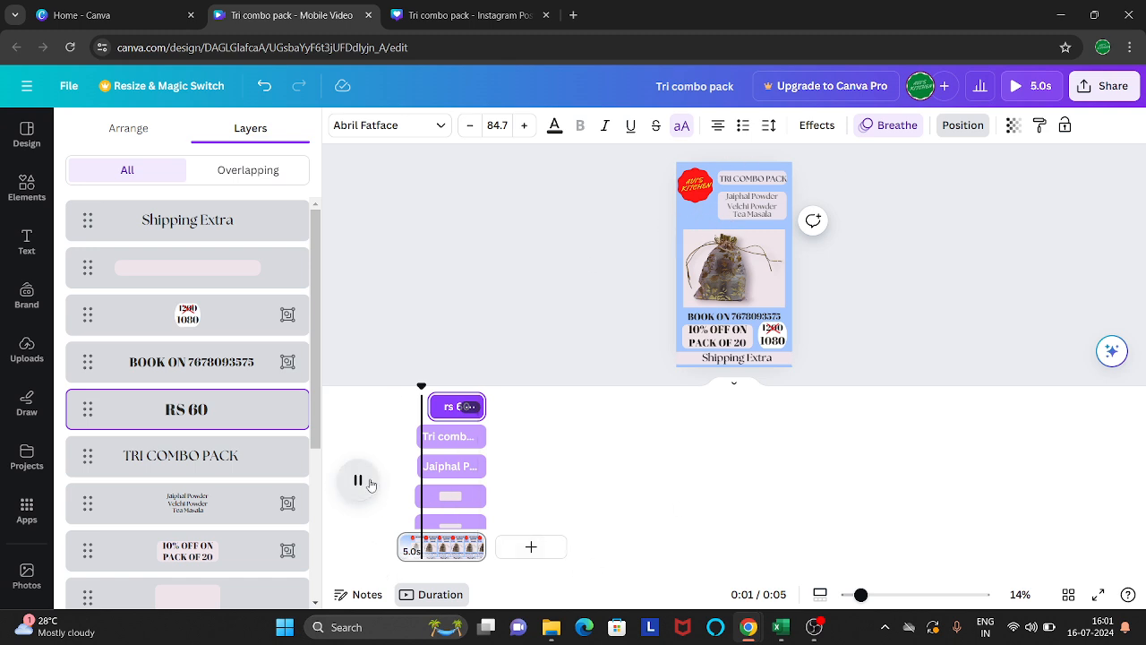
{"action": "left_click", "coordinate": [369, 482]}
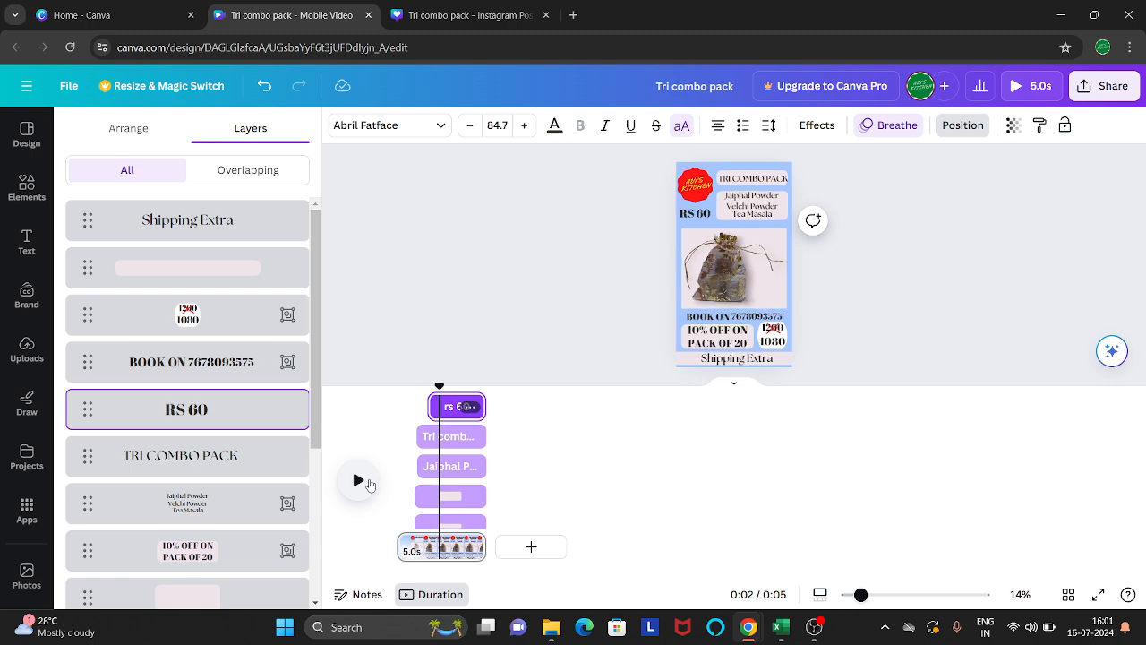
{"action": "left_click_drag", "start_coordinate": [645, 315], "coordinate": [806, 376]}
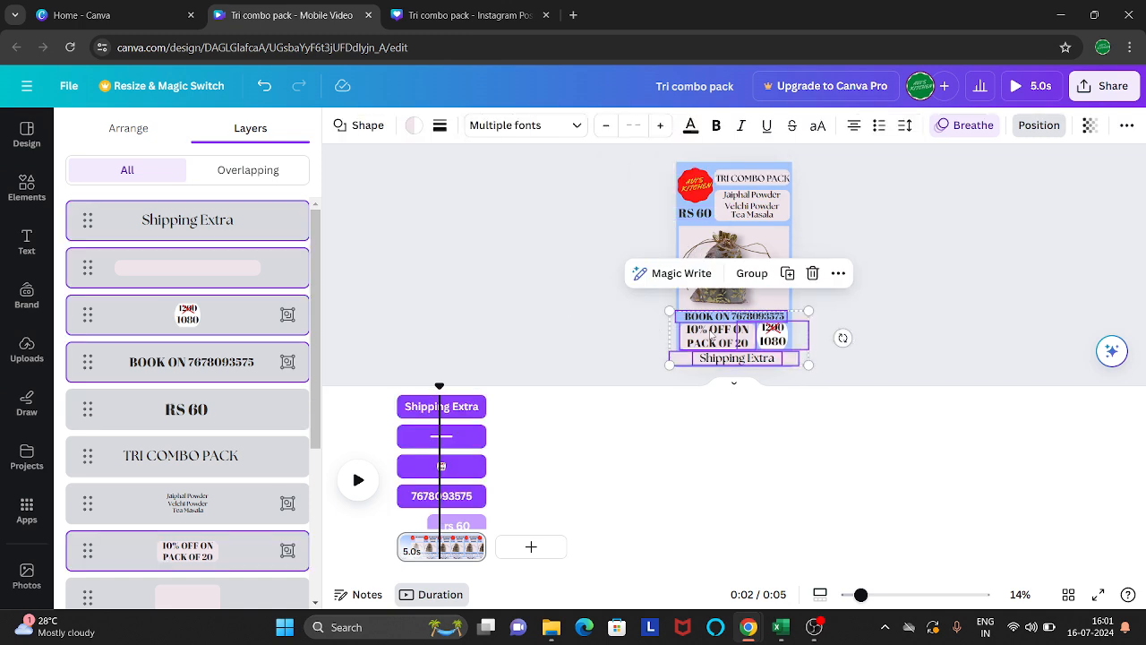
{"action": "left_click", "coordinate": [915, 320]}
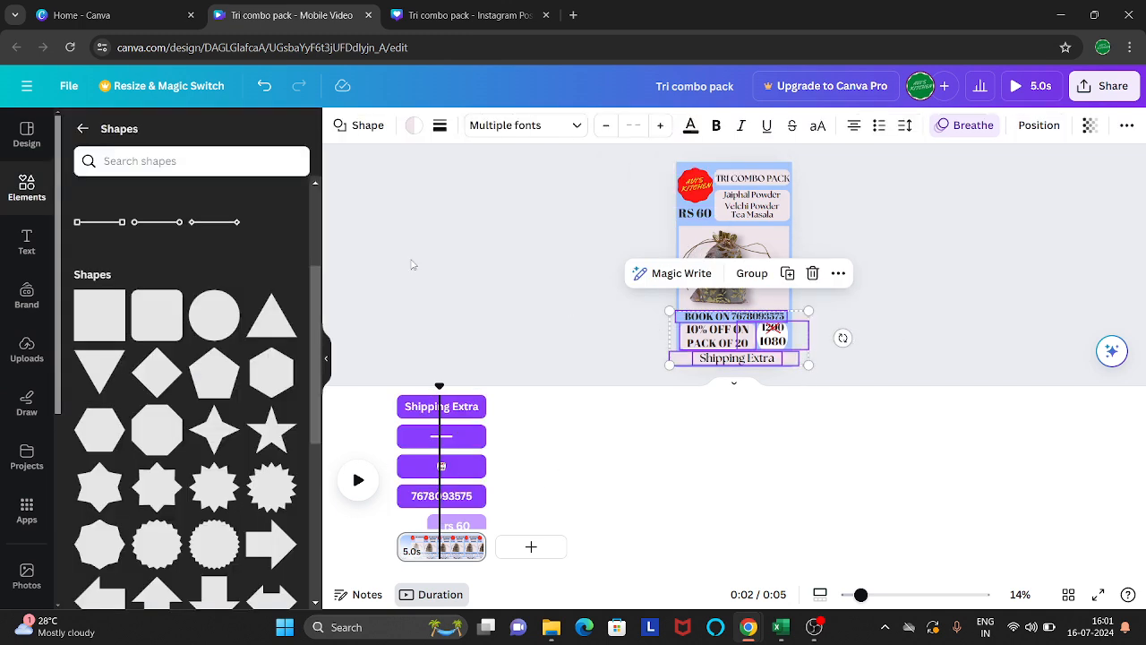
{"action": "left_click", "coordinate": [1057, 125]}
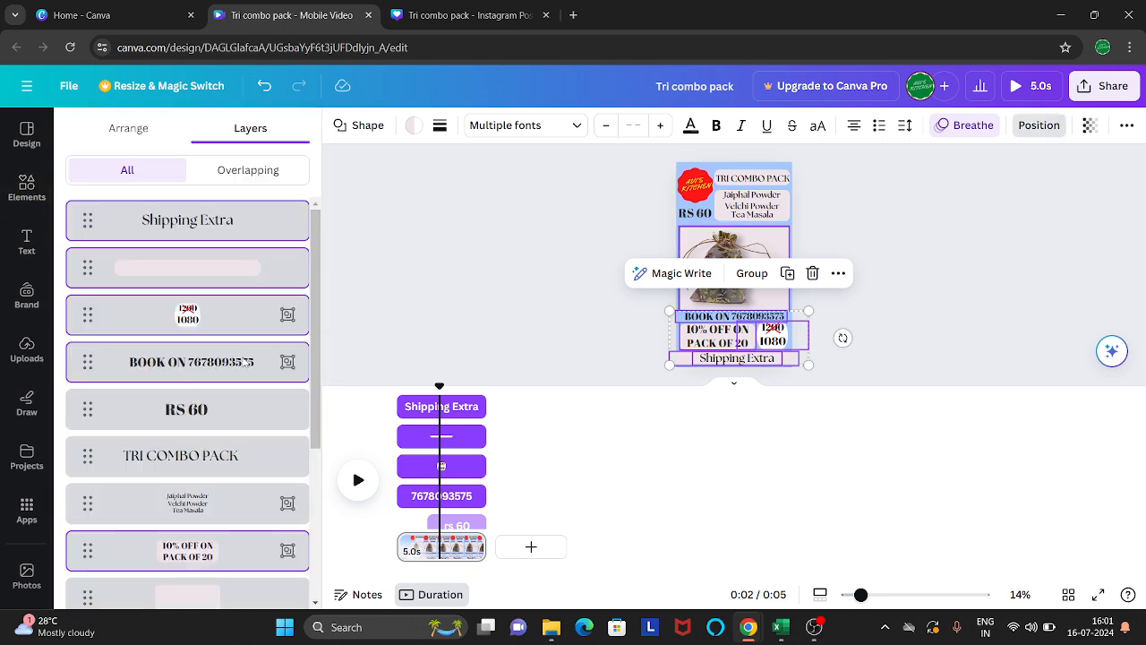
{"action": "left_click", "coordinate": [526, 283]}
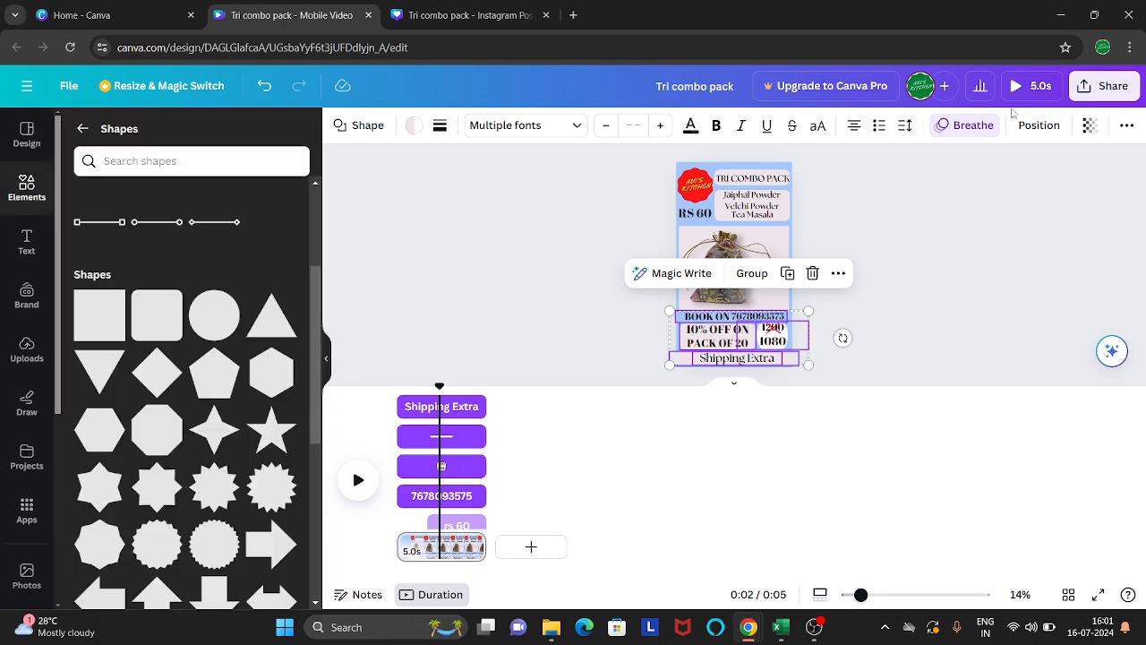
{"action": "left_click", "coordinate": [1037, 124]}
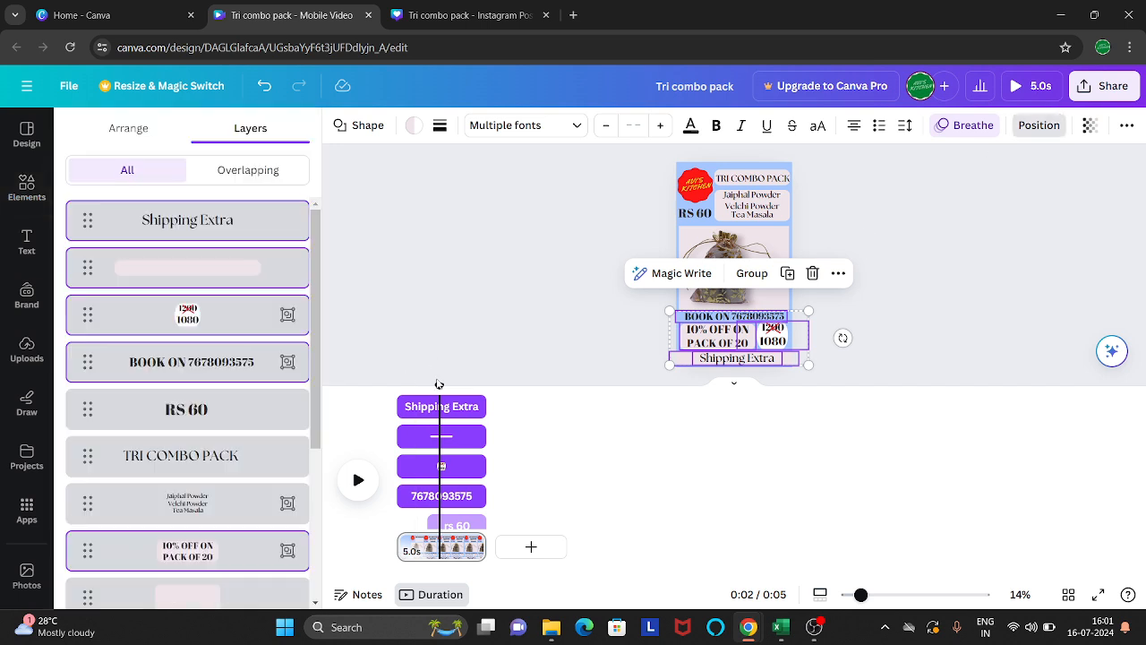
Trim the start of the BOOK ON contact line so it appears at about 2.2 s.
{"action": "mouse_move", "coordinate": [440, 382]}
{"action": "left_mouse_down"}
{"action": "mouse_move", "coordinate": [380, 385]}
{"action": "mouse_move", "coordinate": [438, 383]}
{"action": "left_mouse_up"}
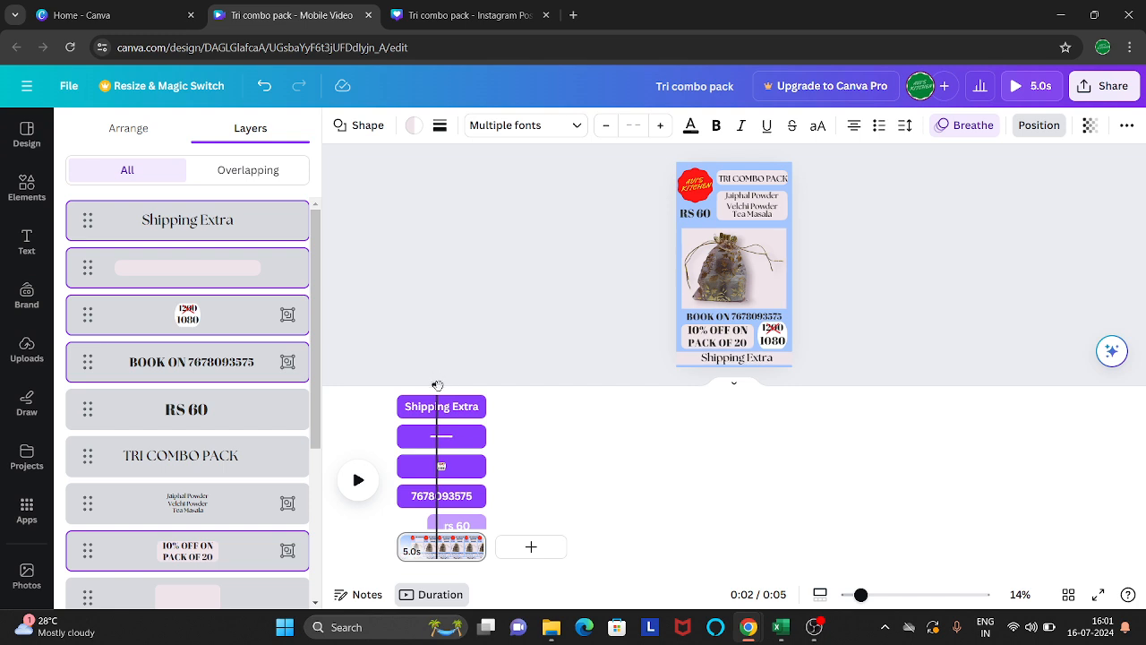
{"action": "left_click", "coordinate": [240, 366]}
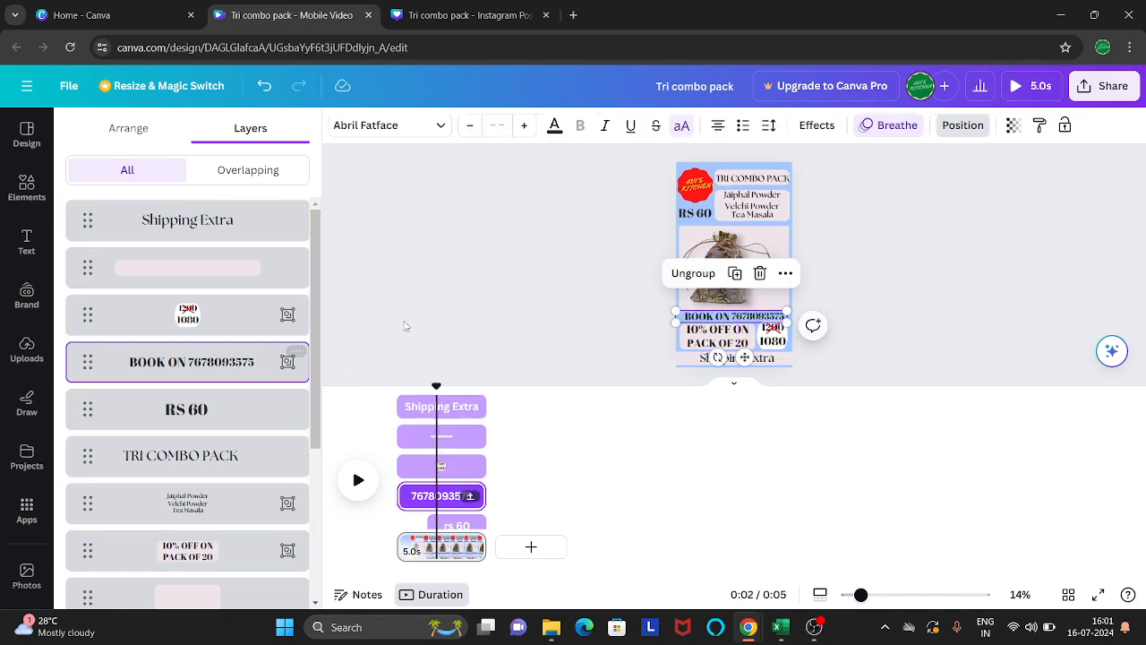
{"action": "left_click_drag", "start_coordinate": [433, 385], "coordinate": [436, 383]}
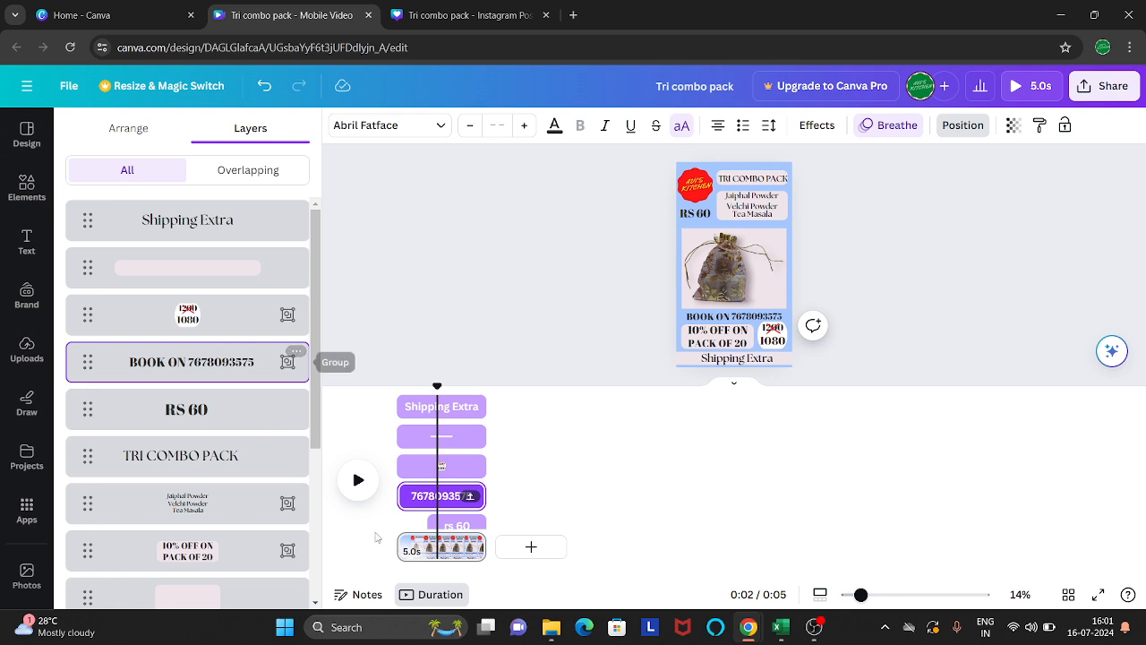
{"action": "left_click_drag", "start_coordinate": [403, 496], "coordinate": [443, 498]}
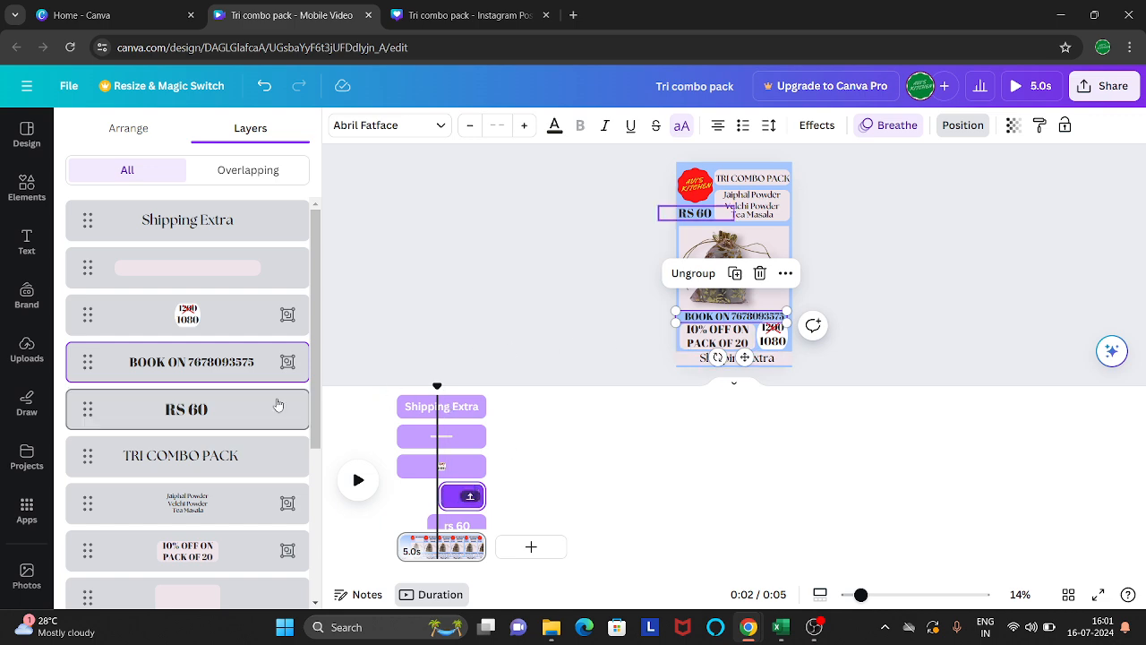
{"action": "scroll", "coordinate": [178, 507], "scroll_direction": "down", "scroll_amount": 1}
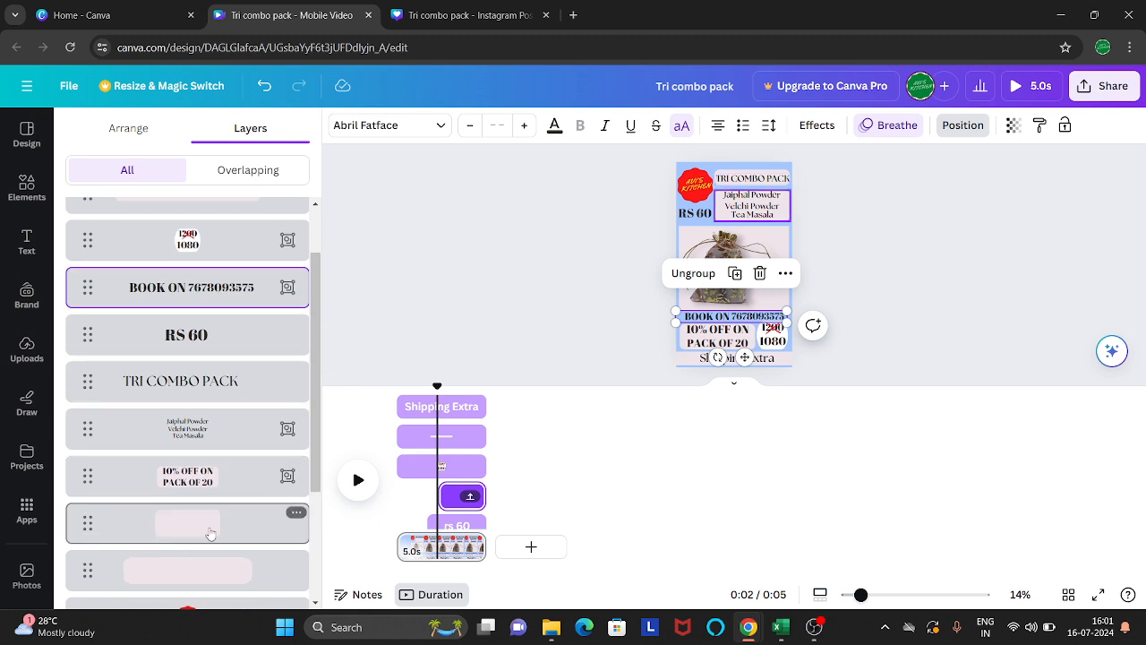
{"action": "left_click", "coordinate": [208, 528]}
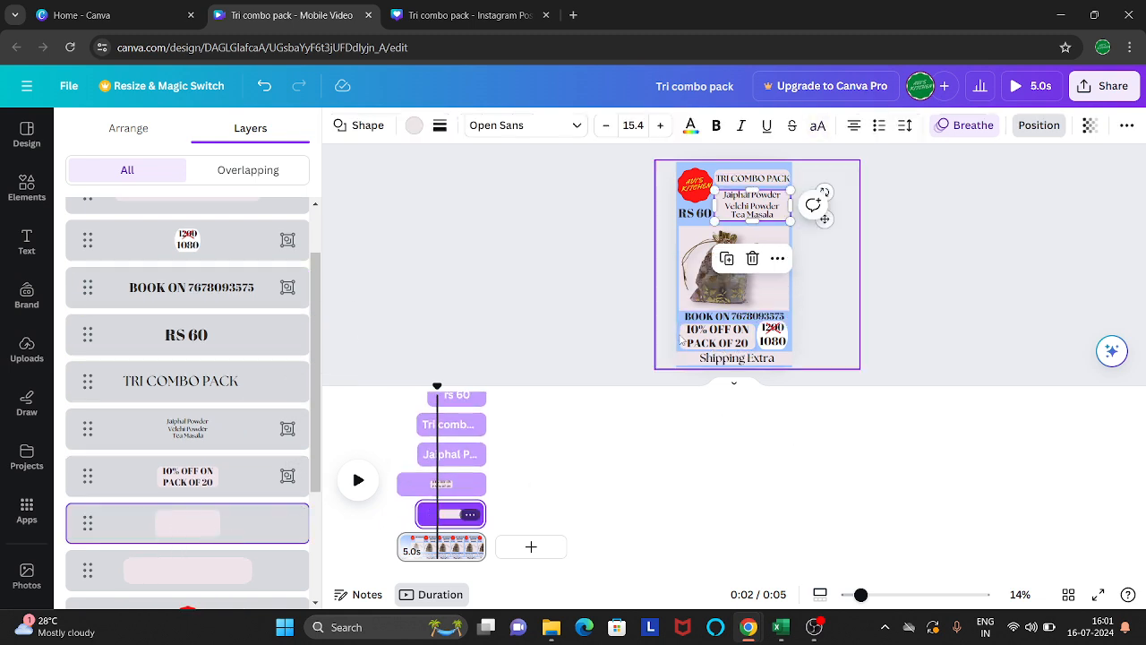
{"action": "scroll", "coordinate": [214, 422], "scroll_direction": "up", "scroll_amount": 2}
{"action": "scroll", "coordinate": [214, 421], "scroll_direction": "down", "scroll_amount": 3}
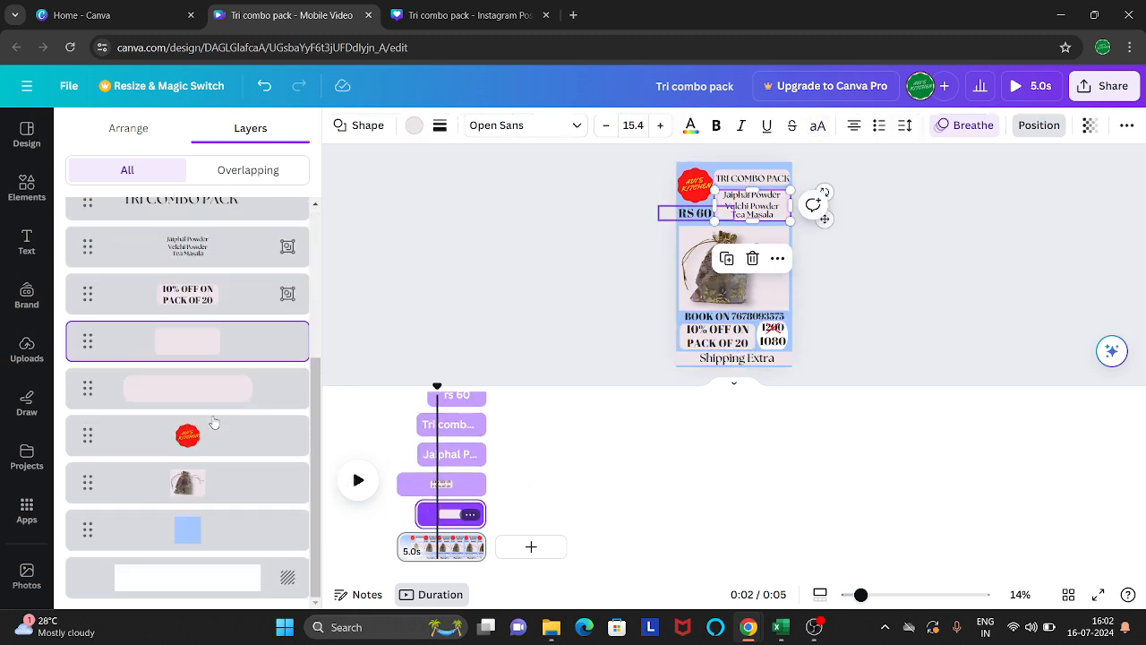
{"action": "scroll", "coordinate": [214, 433], "scroll_direction": "up", "scroll_amount": 3}
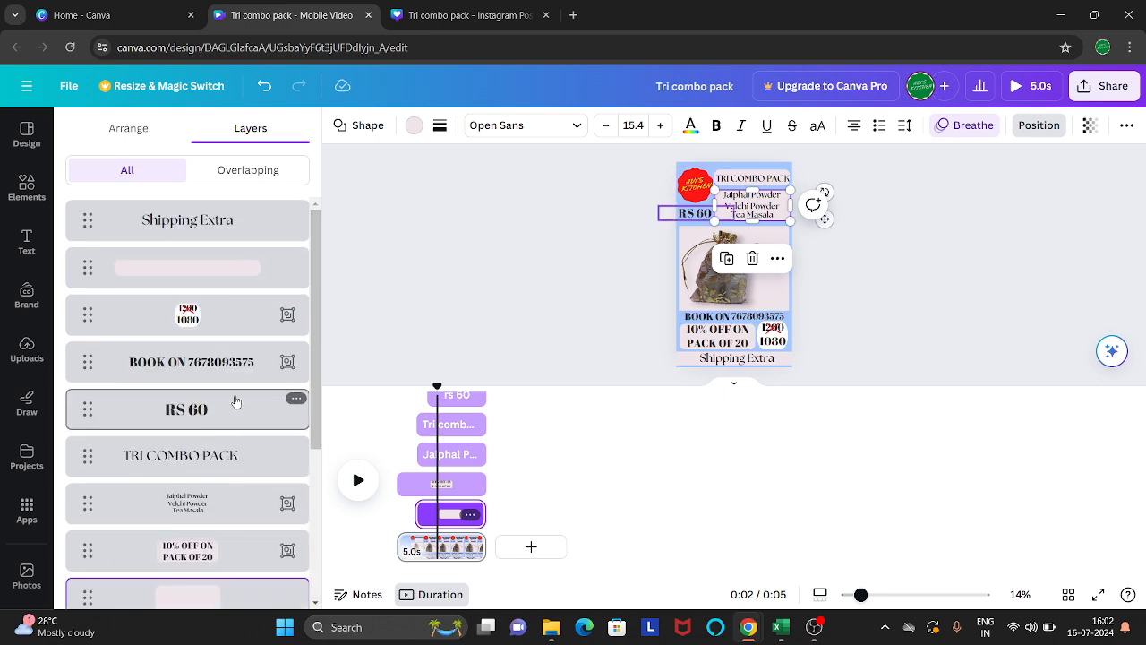
{"action": "scroll", "coordinate": [224, 511], "scroll_direction": "down", "scroll_amount": 3}
{"action": "scroll", "coordinate": [224, 510], "scroll_direction": "up", "scroll_amount": 3}
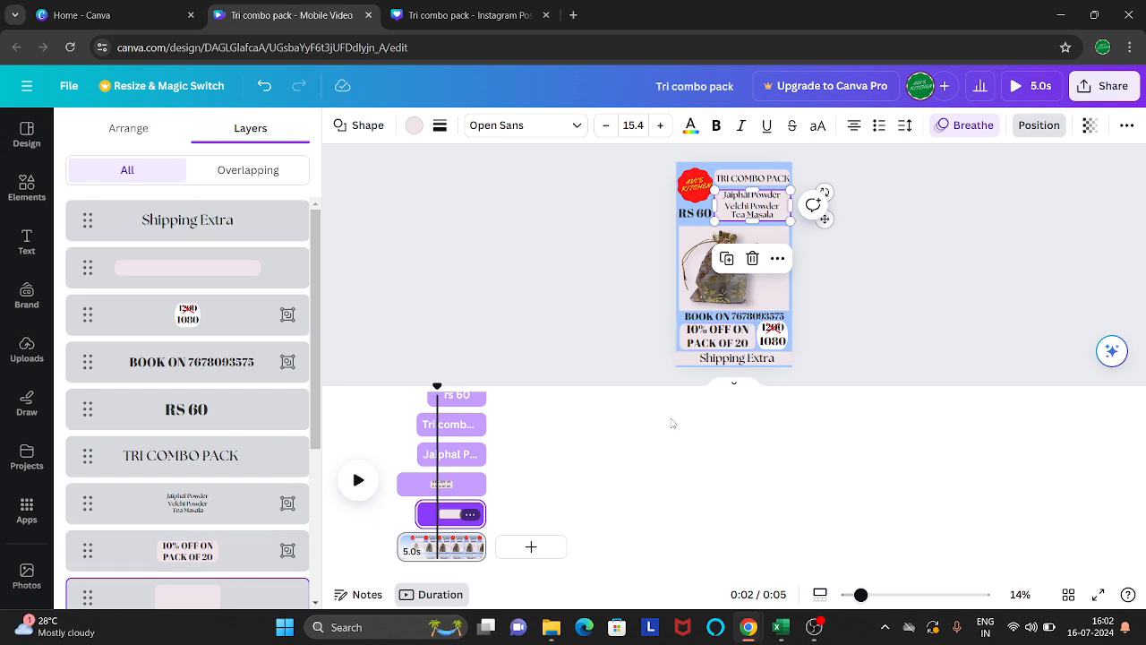
Trim the start of the 10% OFF ON PACK OF 20 group so it appears at about 2.7 s.
{"action": "left_click", "coordinate": [694, 336]}
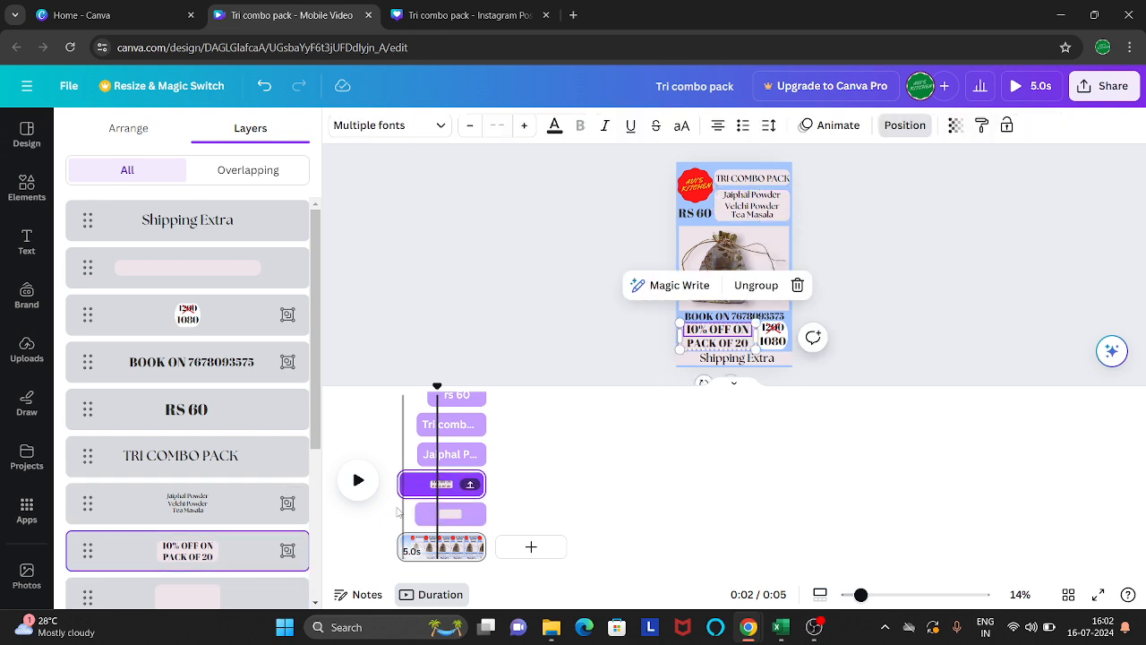
{"action": "scroll", "coordinate": [439, 430], "scroll_direction": "up", "scroll_amount": 3}
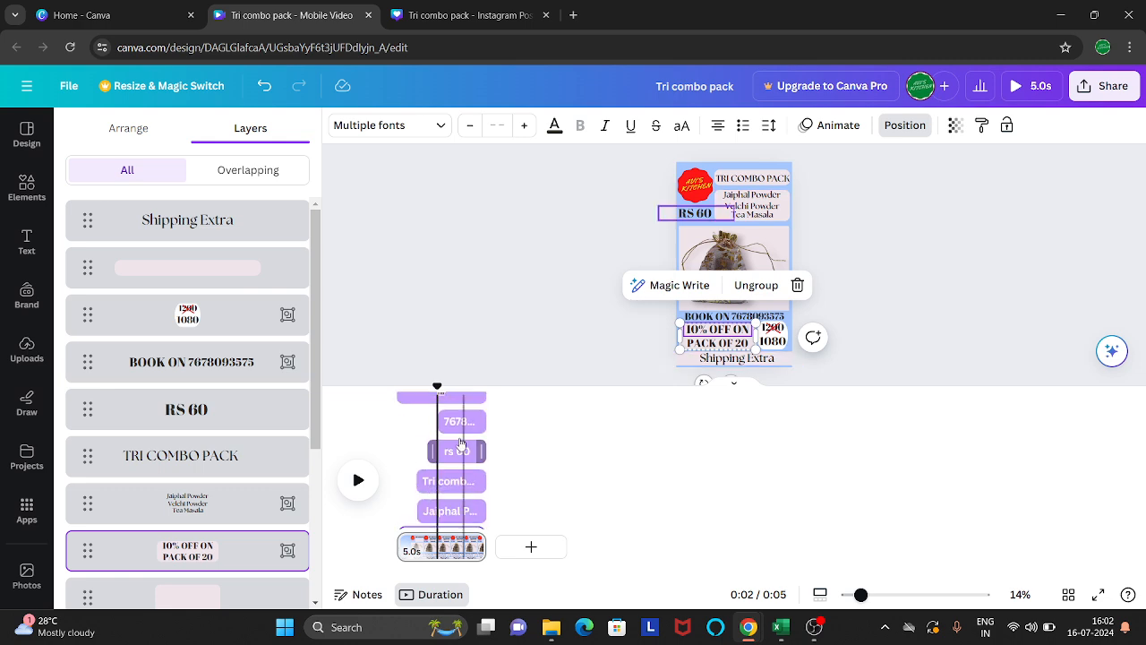
{"action": "scroll", "coordinate": [472, 430], "scroll_direction": "up", "scroll_amount": 2}
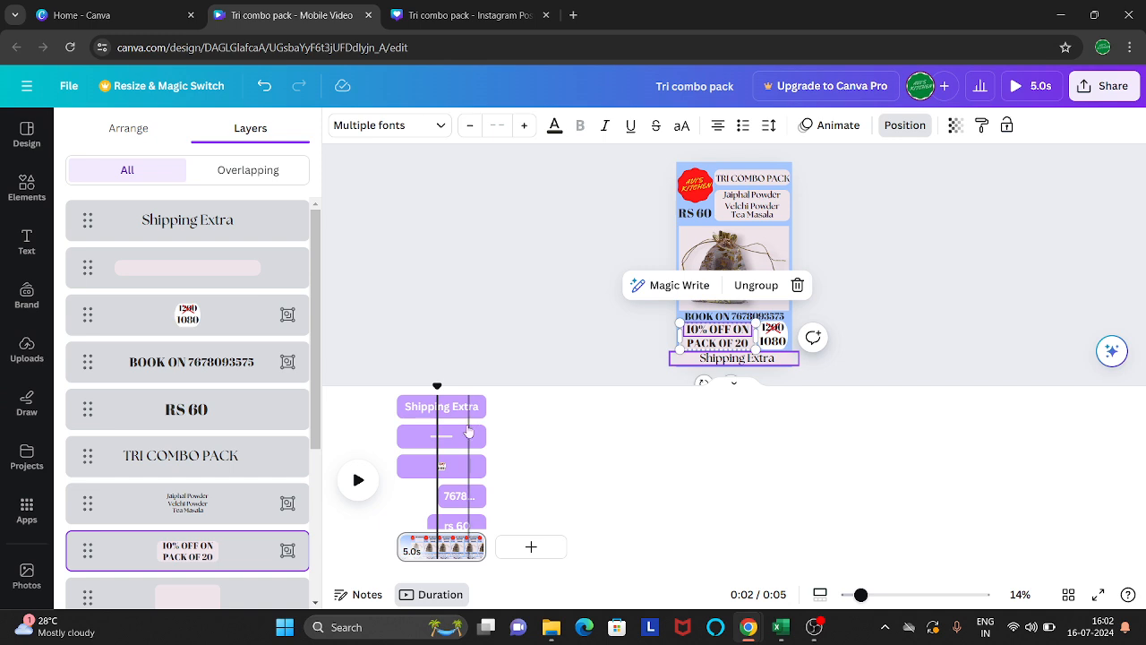
{"action": "left_click_drag", "start_coordinate": [438, 389], "coordinate": [446, 390]}
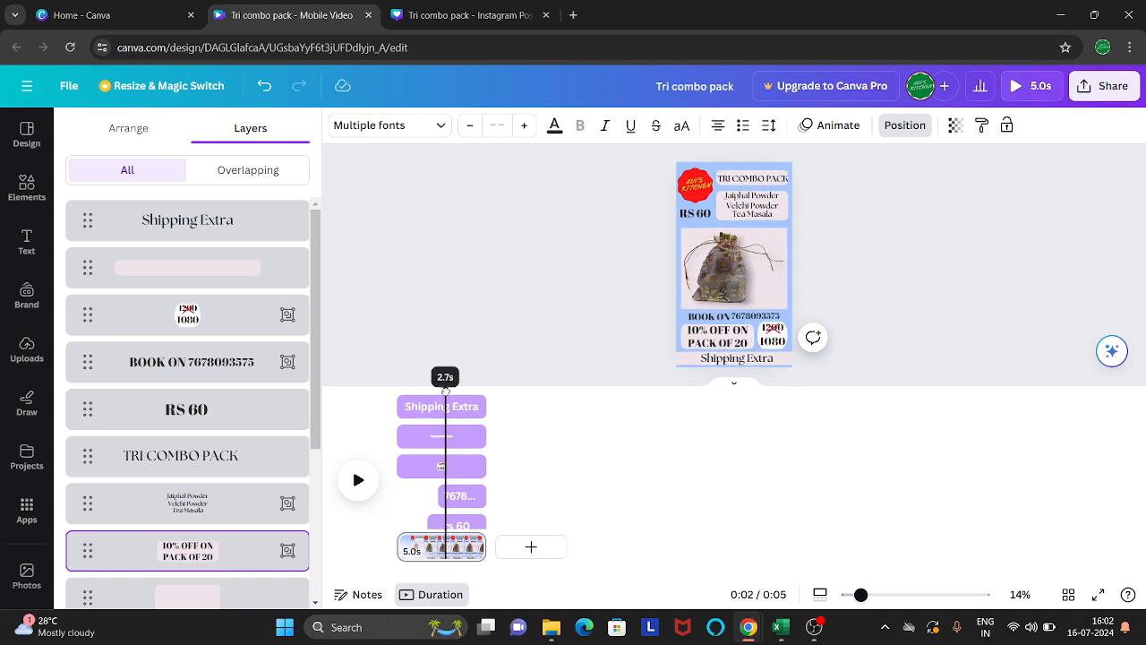
{"action": "left_click", "coordinate": [690, 339]}
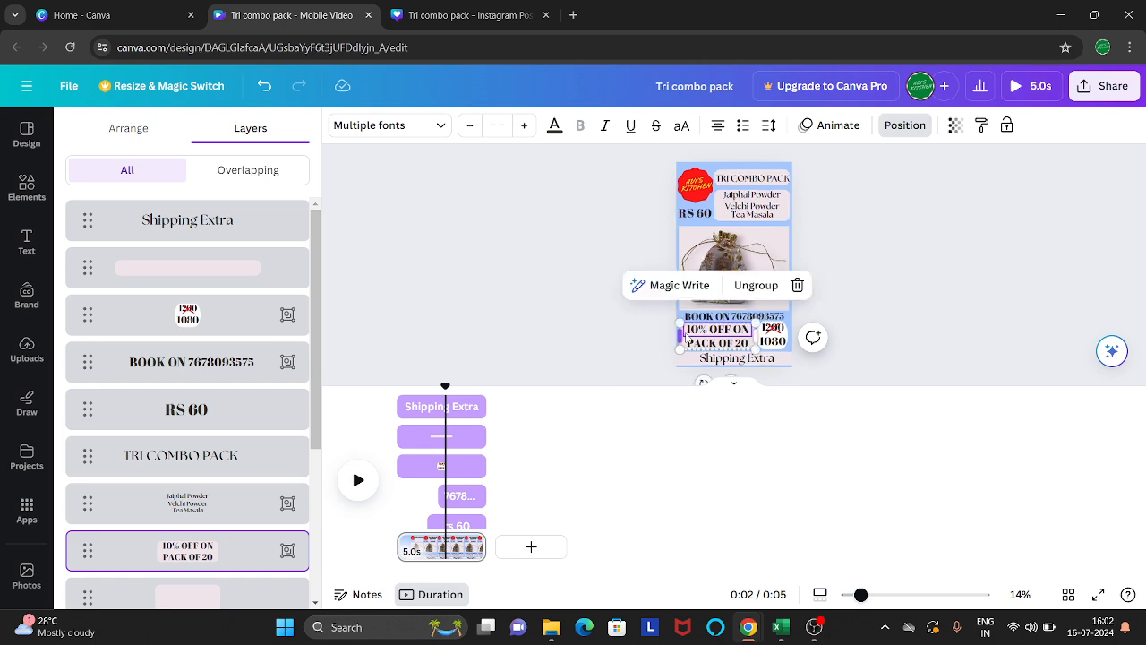
{"action": "left_click", "coordinate": [254, 552]}
{"action": "scroll", "coordinate": [492, 505], "scroll_direction": "down", "scroll_amount": 5}
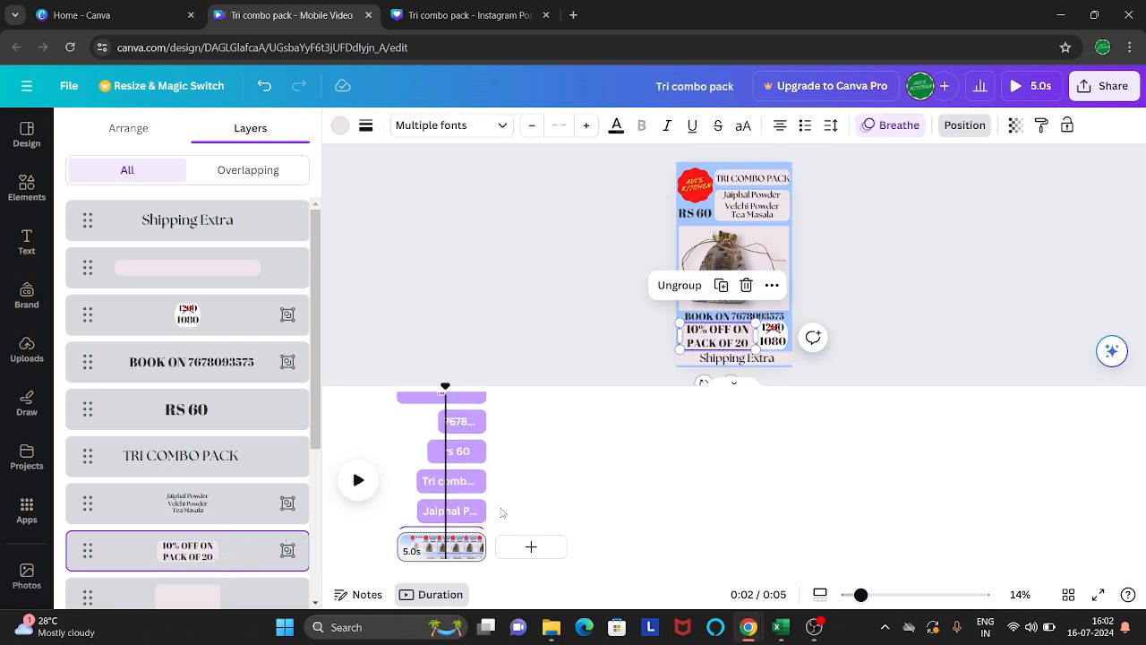
{"action": "scroll", "coordinate": [492, 505], "scroll_direction": "up", "scroll_amount": 1}
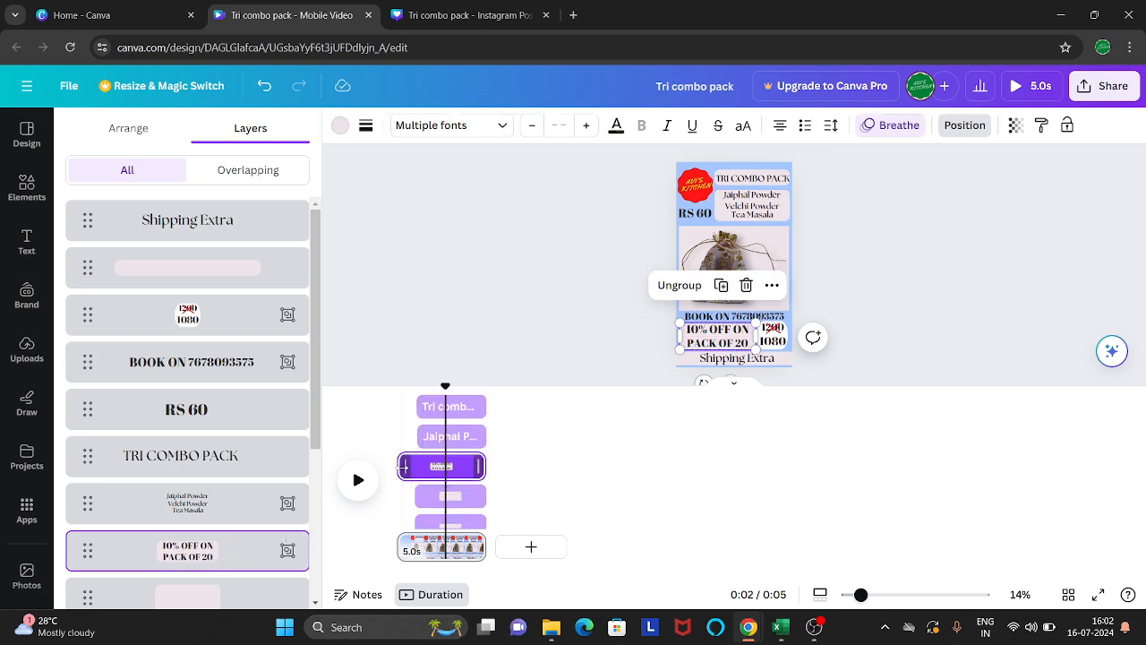
{"action": "left_click_drag", "start_coordinate": [401, 467], "coordinate": [450, 466]}
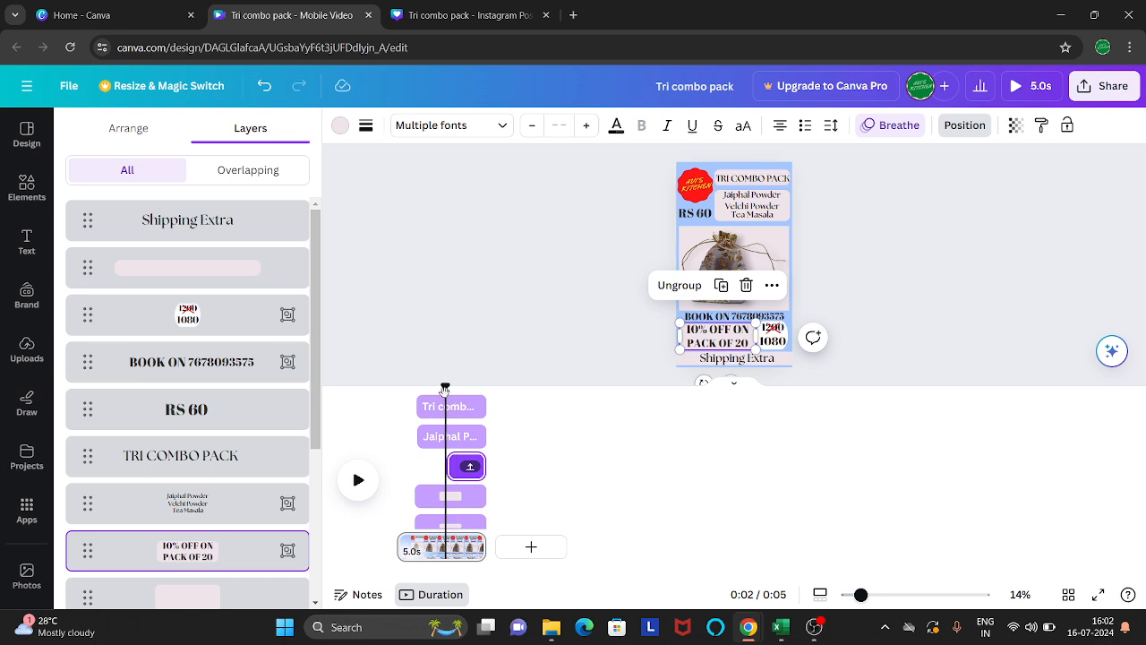
Trim the start of the 1200/1080 price group so it appears together with the 10% OFF group at about 2.7 s.
{"action": "left_click", "coordinate": [227, 313]}
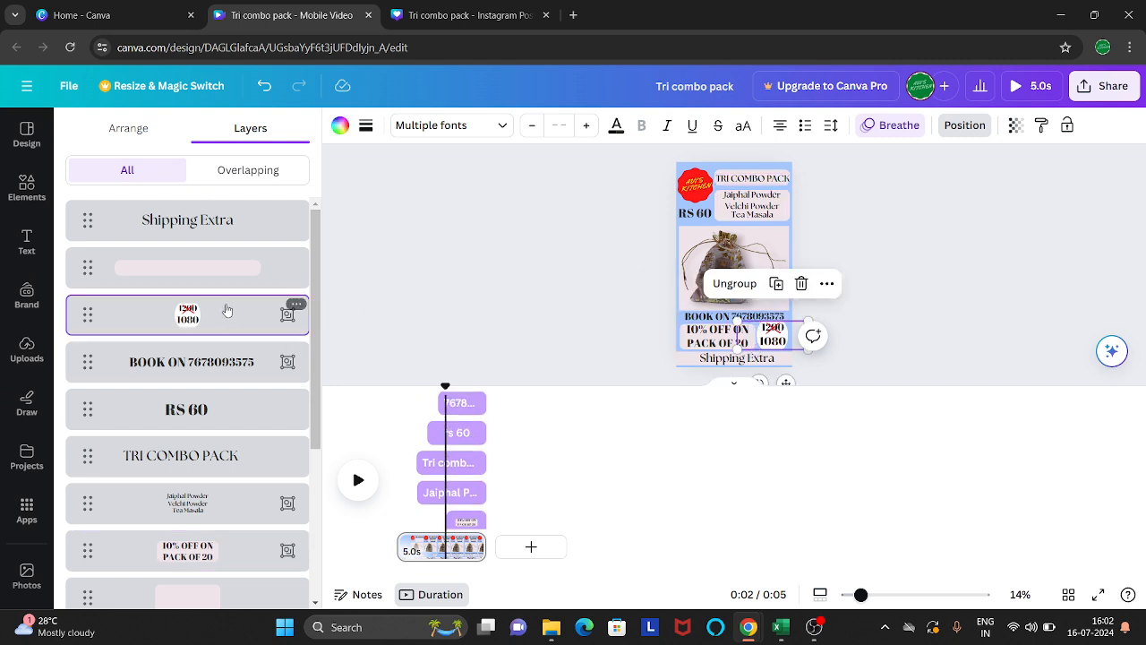
{"action": "left_click_drag", "start_coordinate": [400, 407], "coordinate": [455, 409]}
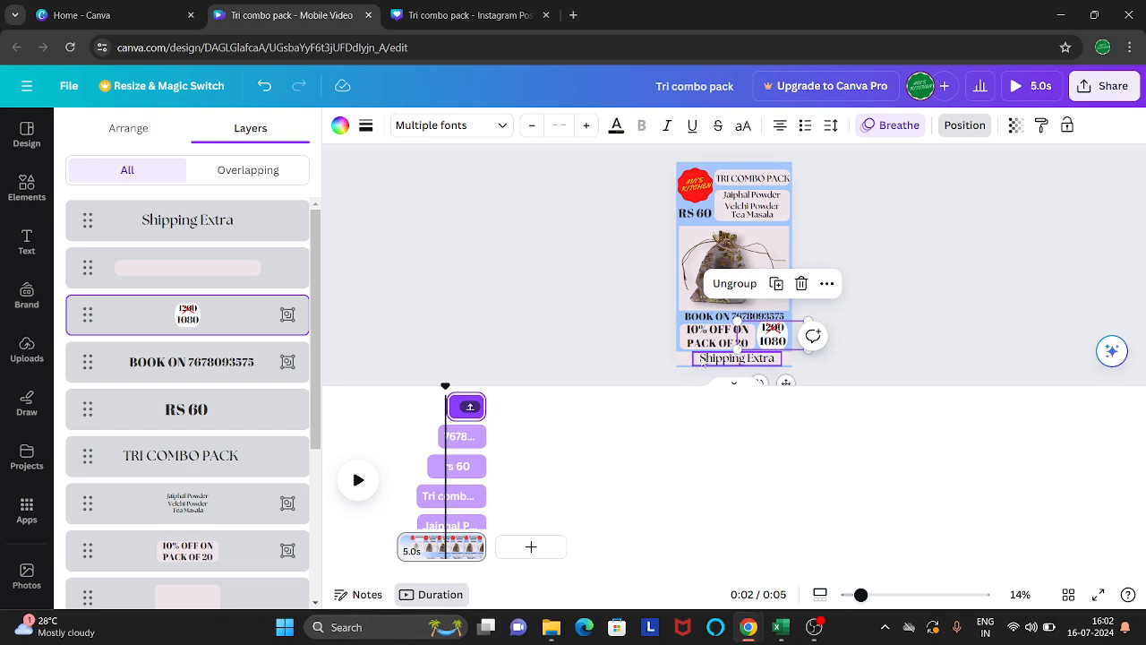
Trim the start of the pale bar behind Shipping Extra and of the Shipping Extra text so both appear at about 3.0 s.
{"action": "left_click", "coordinate": [272, 282]}
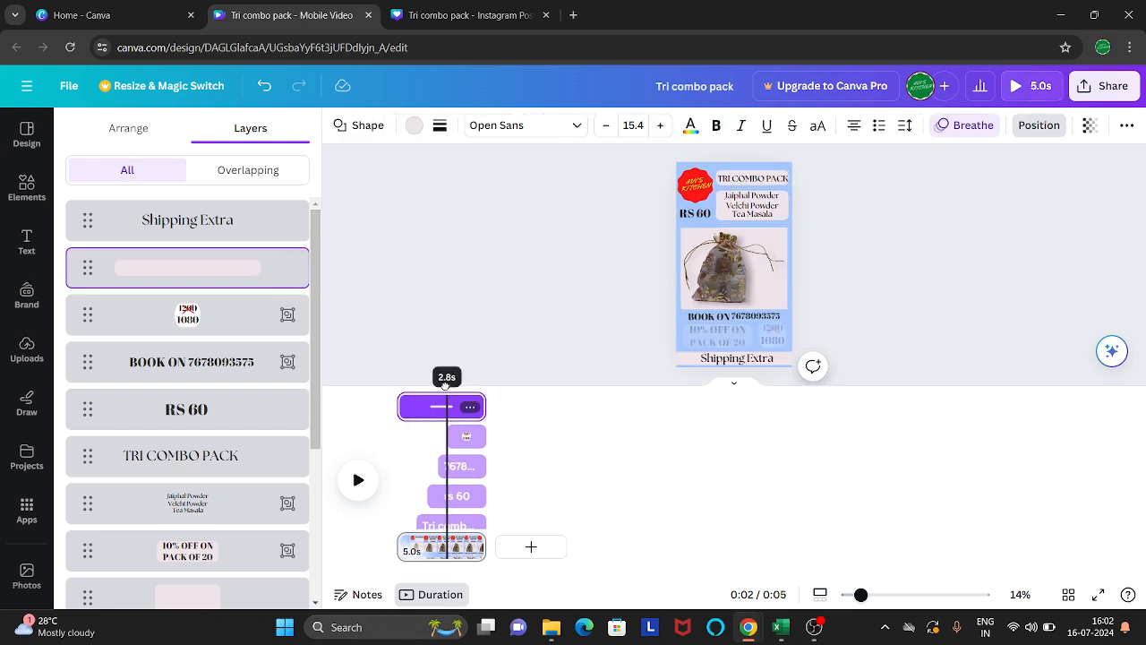
{"action": "left_click_drag", "start_coordinate": [445, 383], "coordinate": [460, 412]}
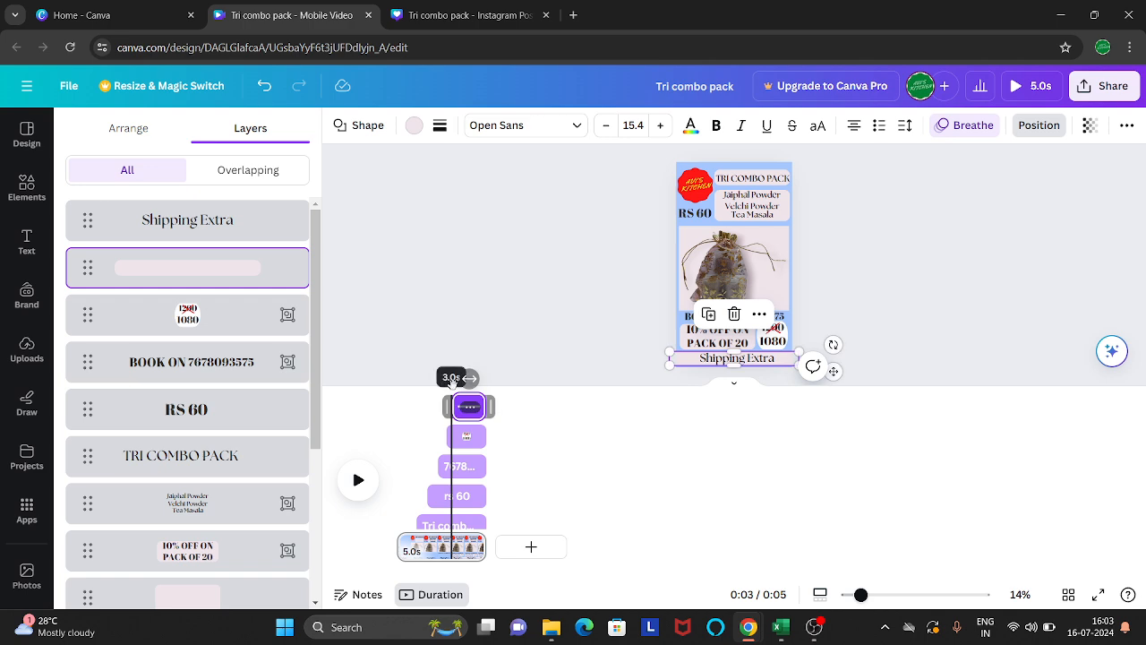
{"action": "left_click", "coordinate": [222, 235]}
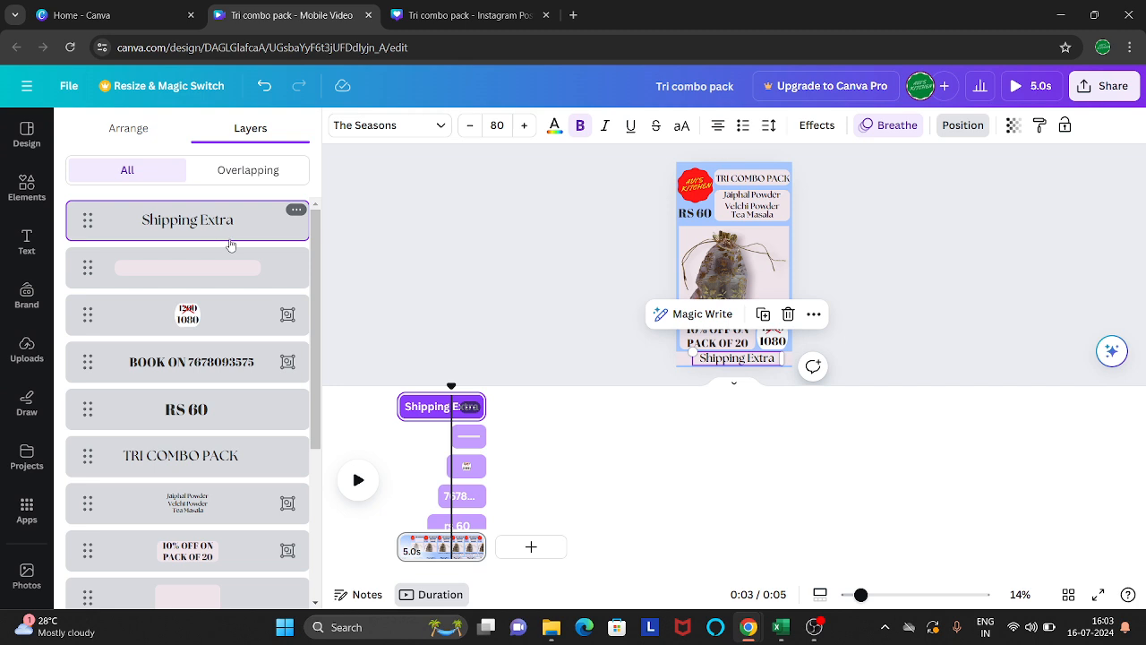
{"action": "left_click_drag", "start_coordinate": [403, 405], "coordinate": [372, 387]}
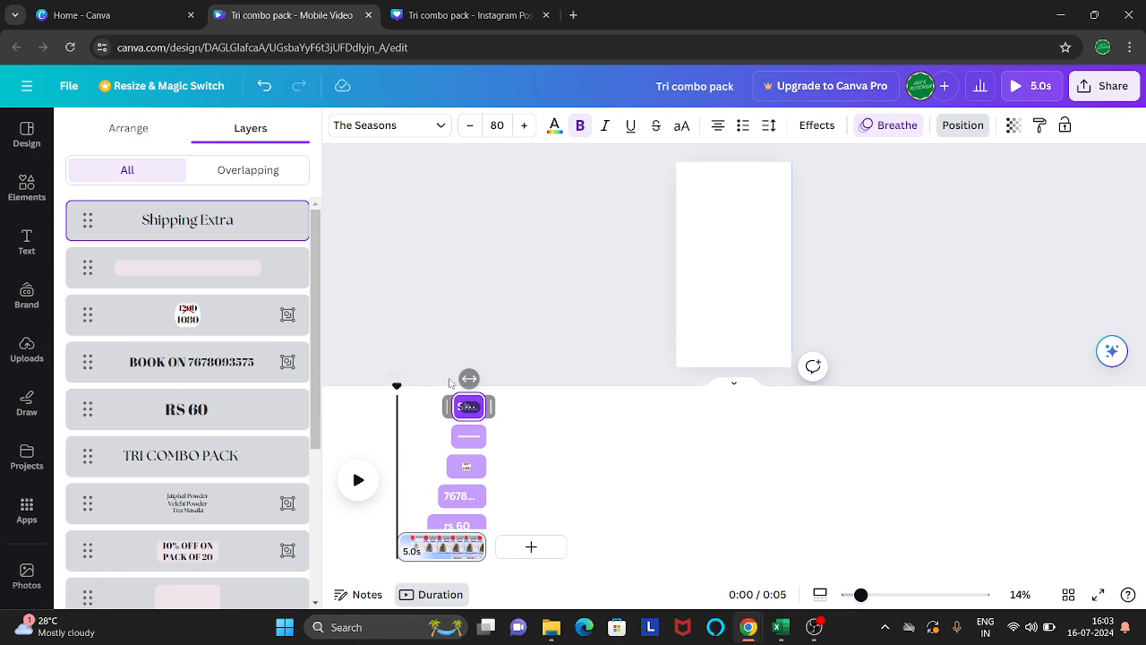
Replay the page from the beginning and view the full-size preview to check the order in which the elements appear.
{"action": "left_click", "coordinate": [356, 479]}
{"action": "left_click", "coordinate": [358, 481]}
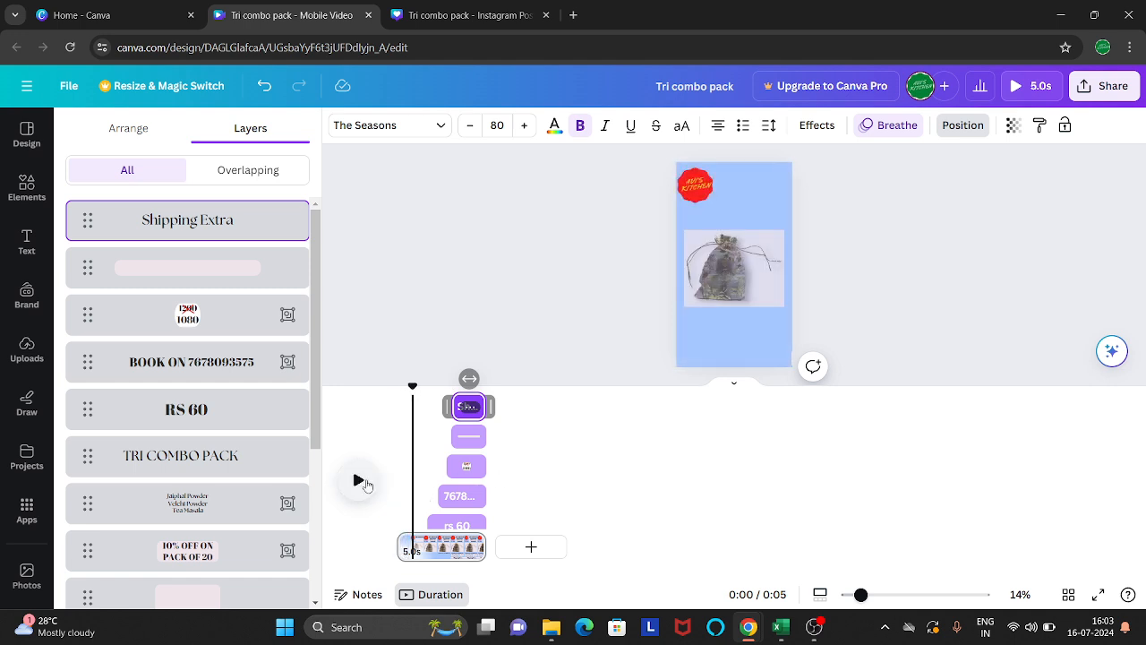
{"action": "left_click", "coordinate": [363, 482]}
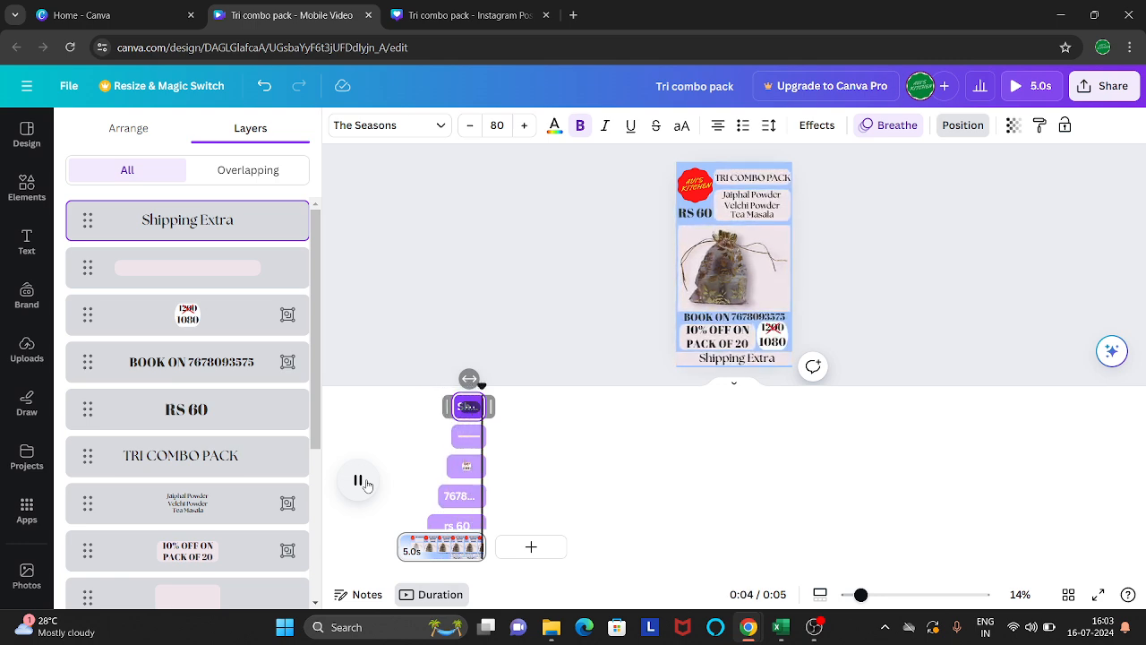
{"action": "left_click", "coordinate": [1043, 93]}
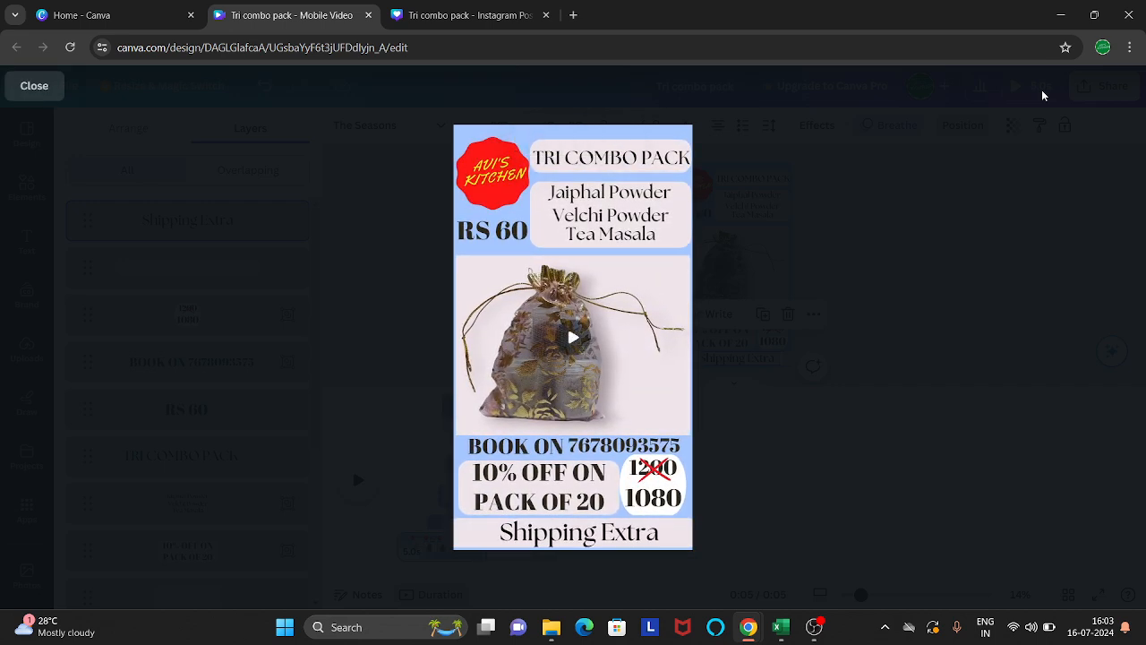
{"action": "key", "text": "Escape"}
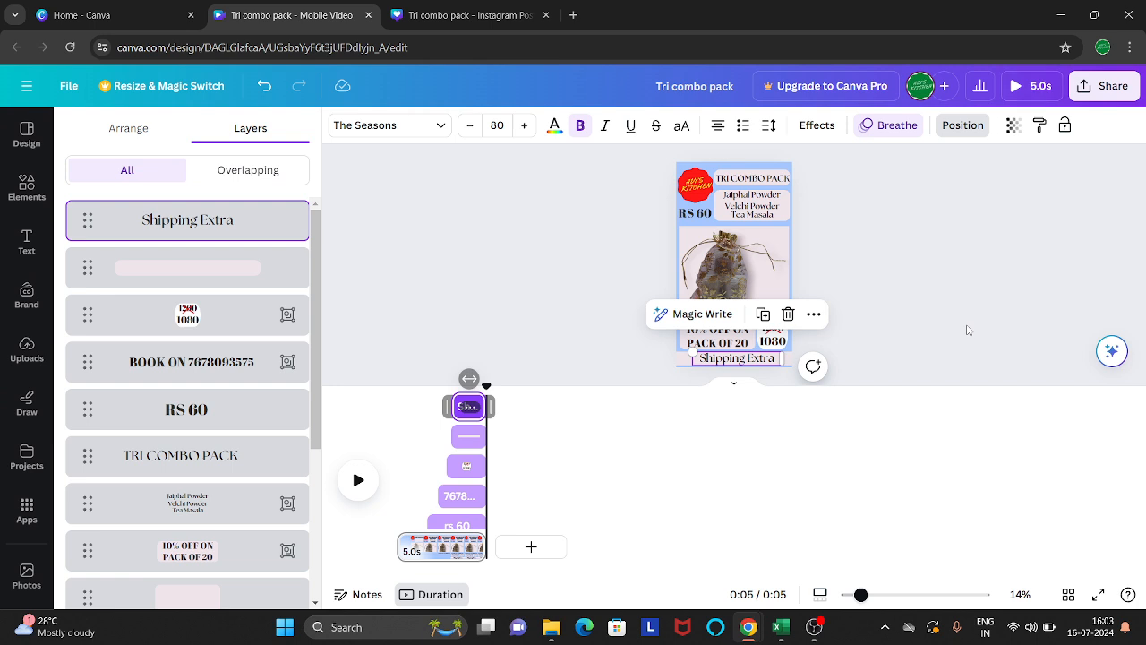
Add a blank second page and paste a copy of page 1's full-page blue background shape onto it.
{"action": "left_click", "coordinate": [736, 385]}
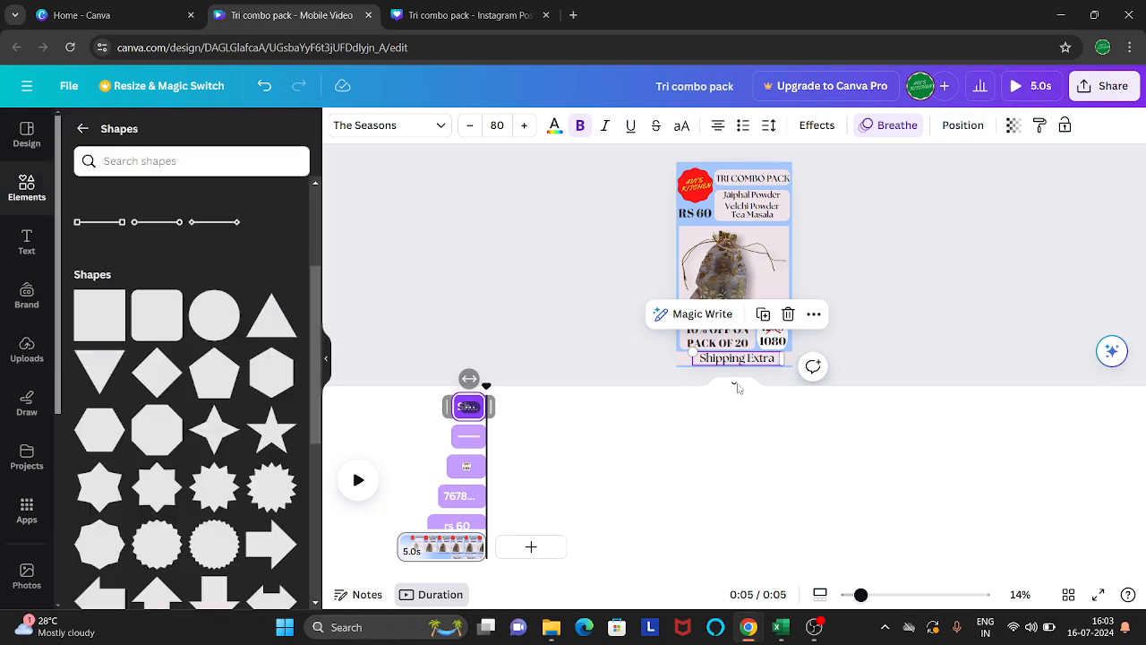
{"action": "left_click", "coordinate": [531, 546]}
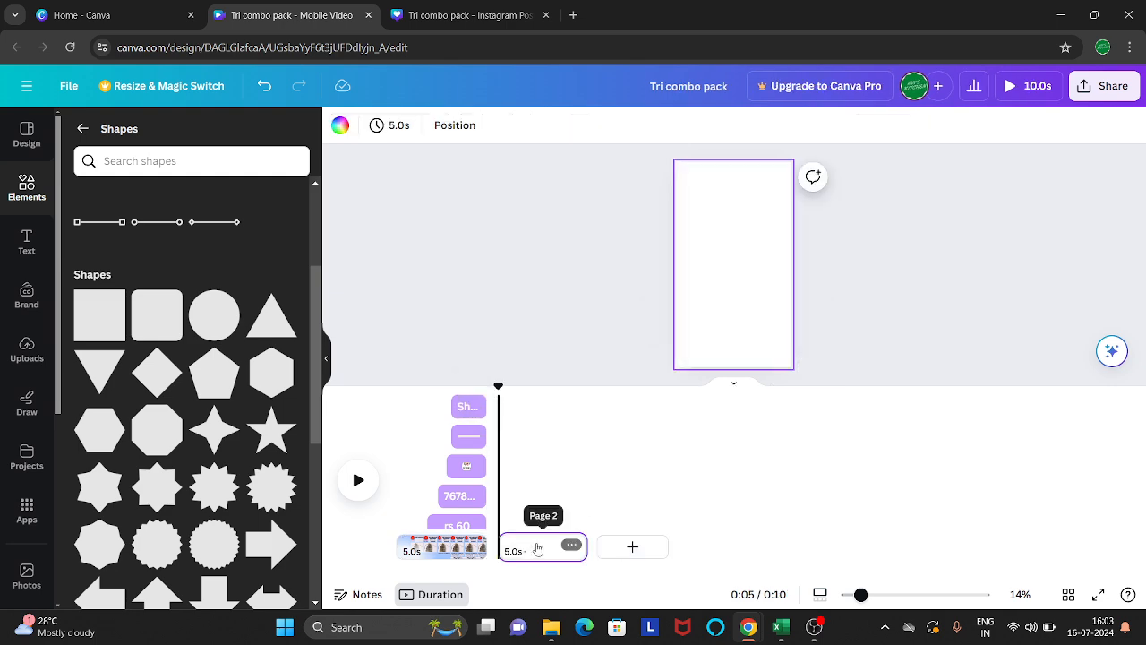
{"action": "left_click", "coordinate": [446, 547]}
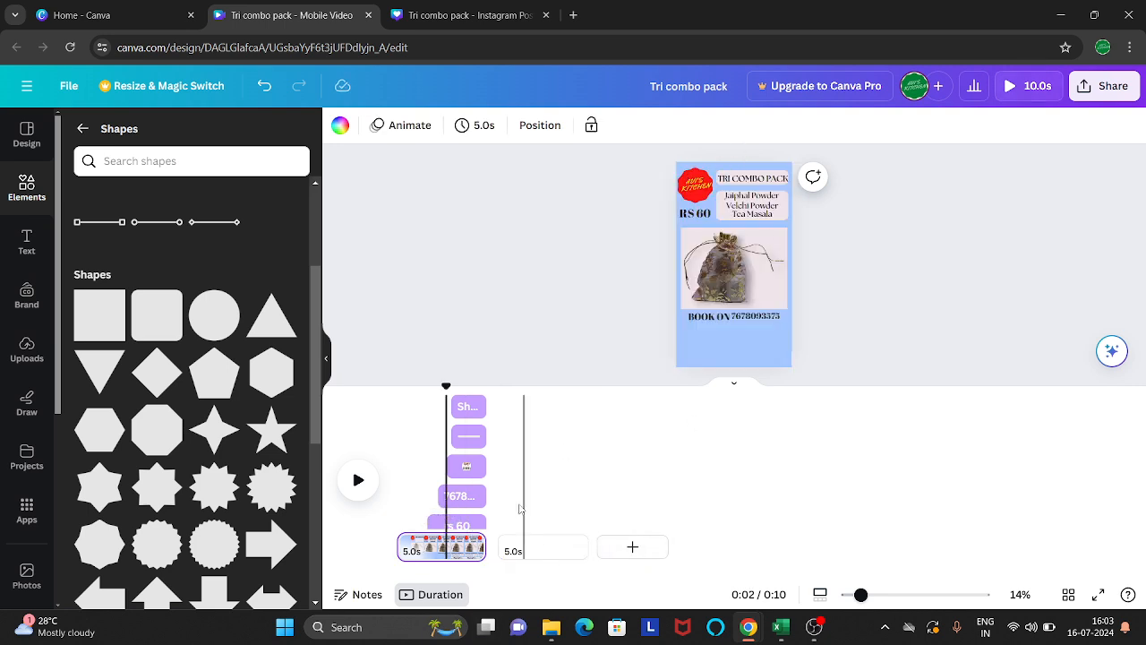
{"action": "left_click", "coordinate": [709, 173]}
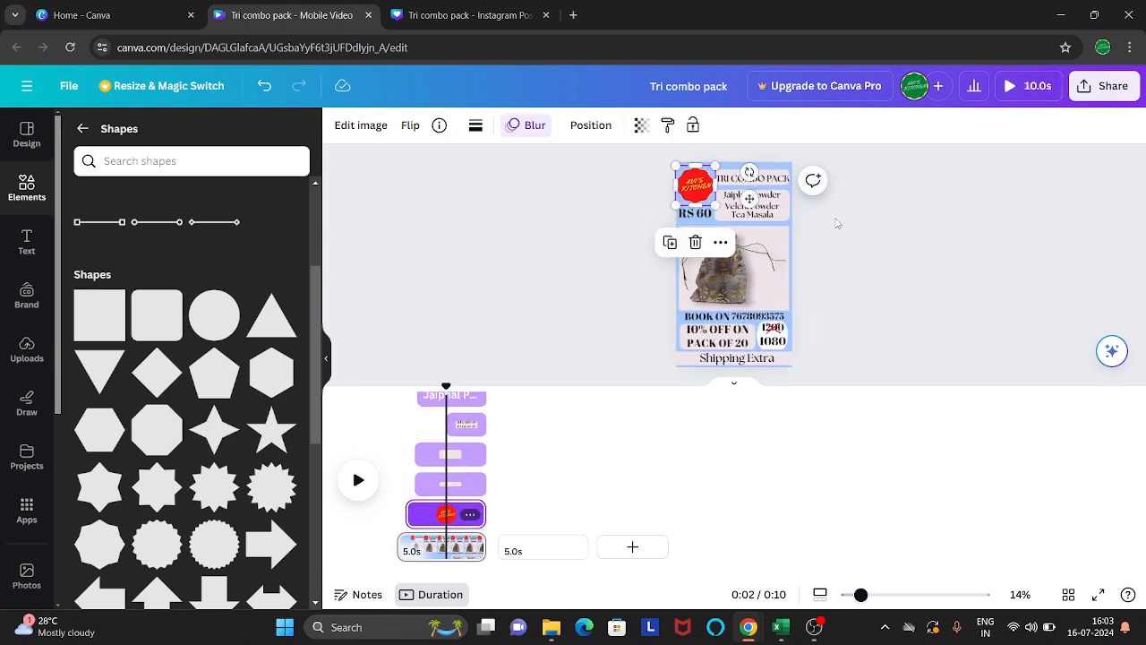
{"action": "left_click", "coordinate": [784, 170]}
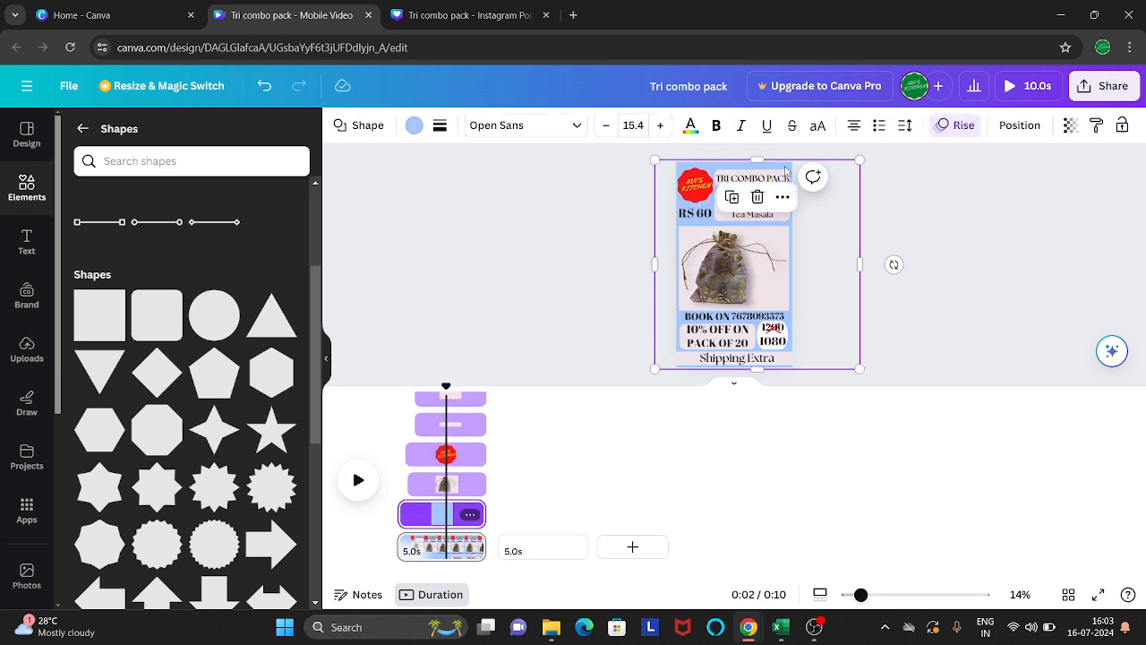
{"action": "left_click", "coordinate": [549, 553]}
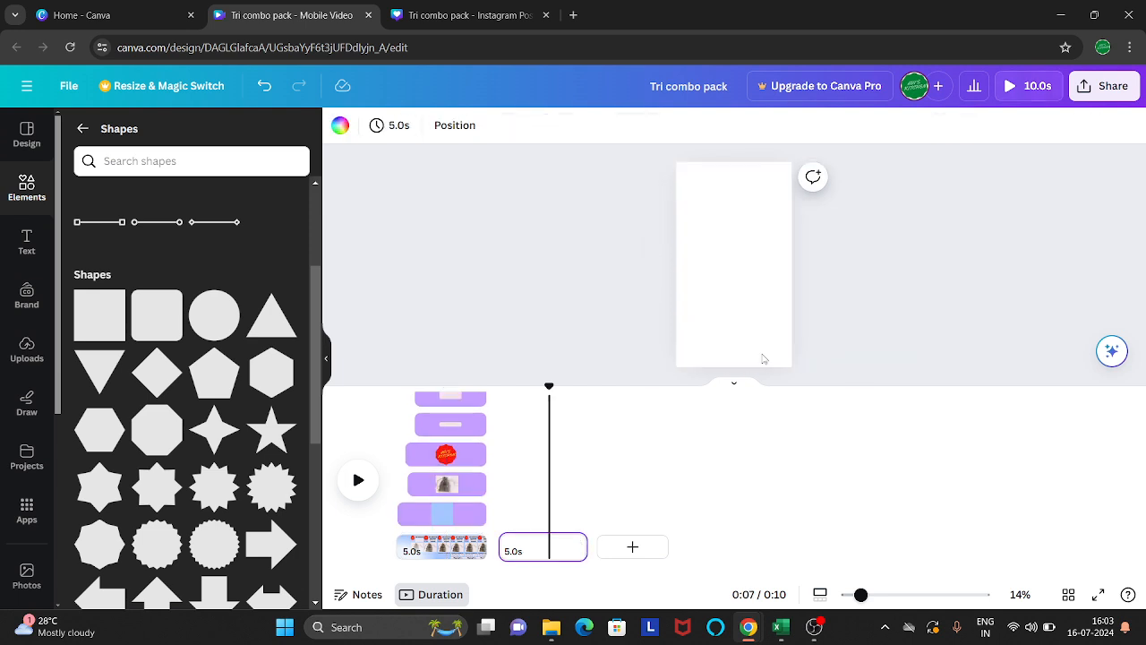
{"action": "key", "text": "ctrl+v"}
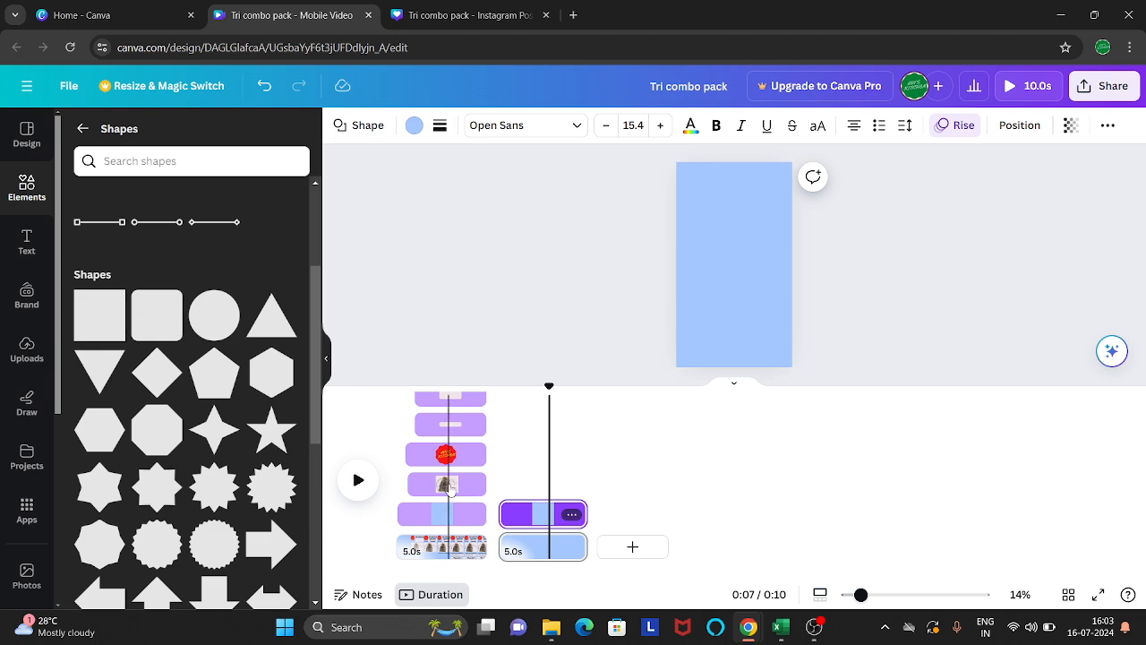
Duplicate the blue page 2 and paste a copy of page 1's pouch photo onto the new page 3.
{"action": "left_click", "coordinate": [450, 488]}
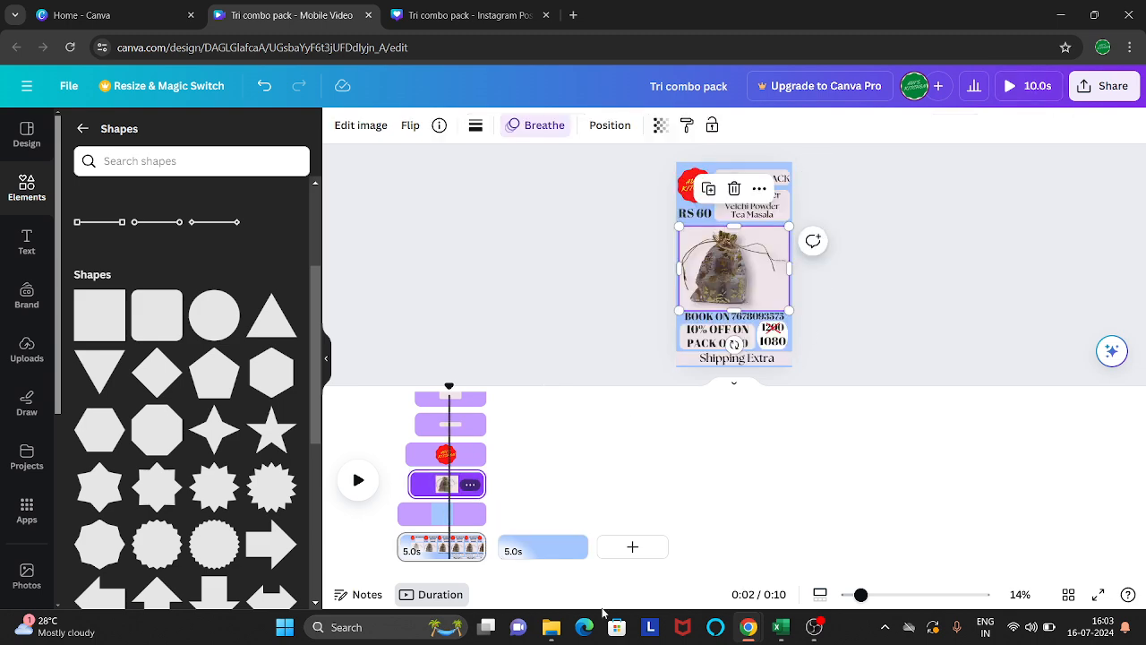
{"action": "left_click", "coordinate": [571, 546]}
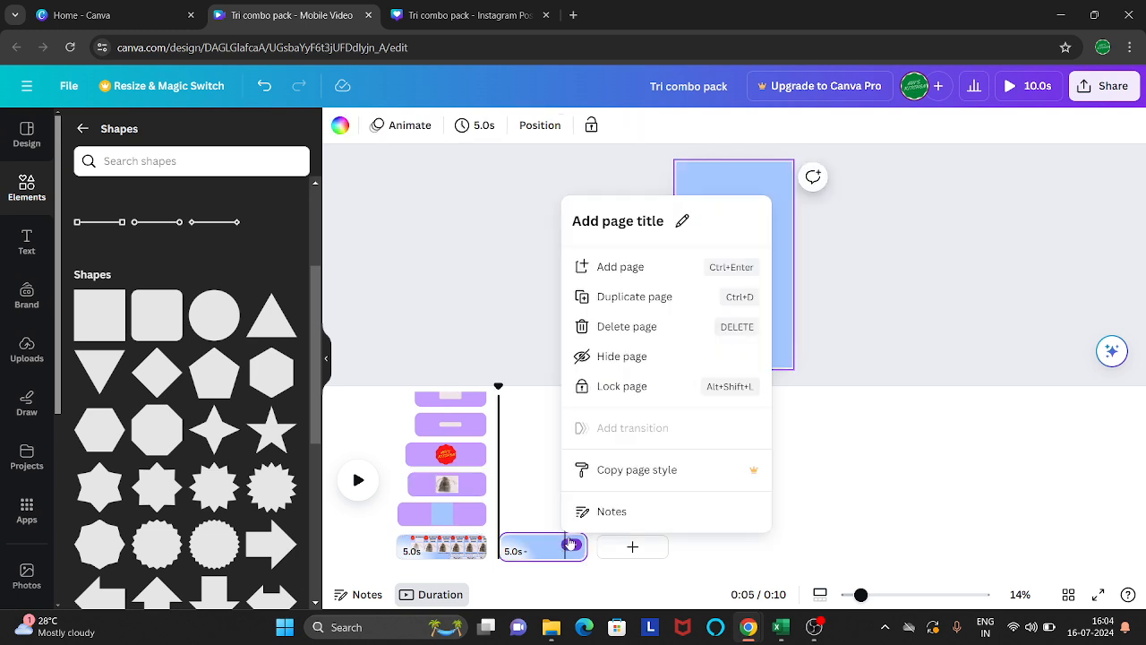
{"action": "left_click", "coordinate": [659, 301]}
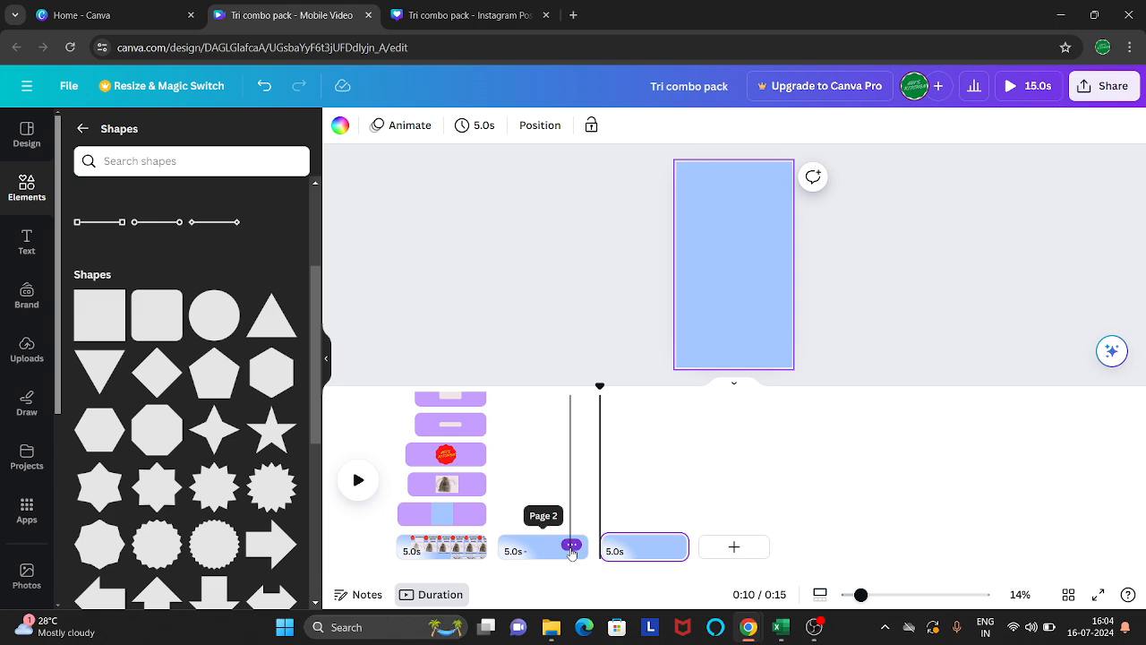
{"action": "left_click", "coordinate": [459, 488]}
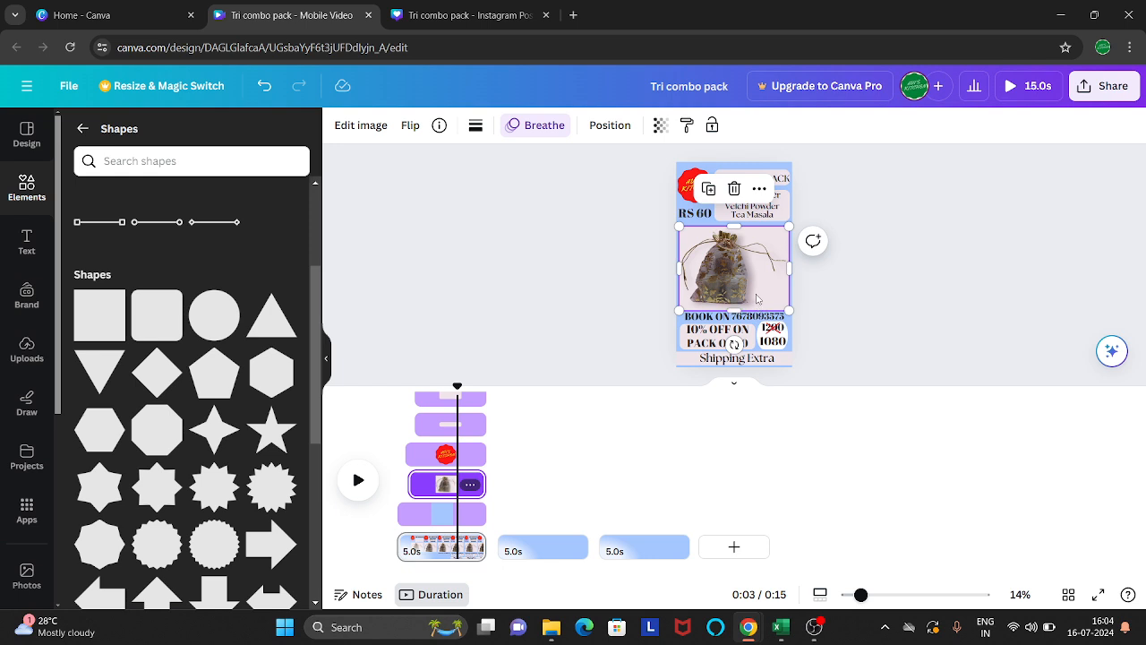
{"action": "left_click", "coordinate": [644, 546]}
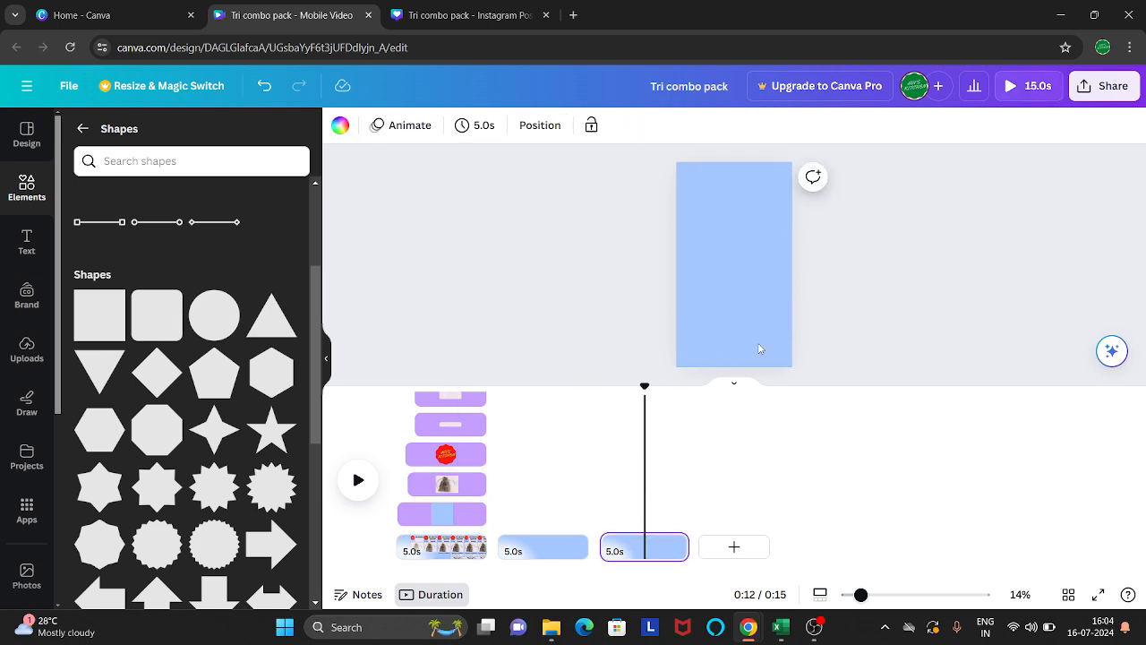
{"action": "key", "text": "ctrl+v"}
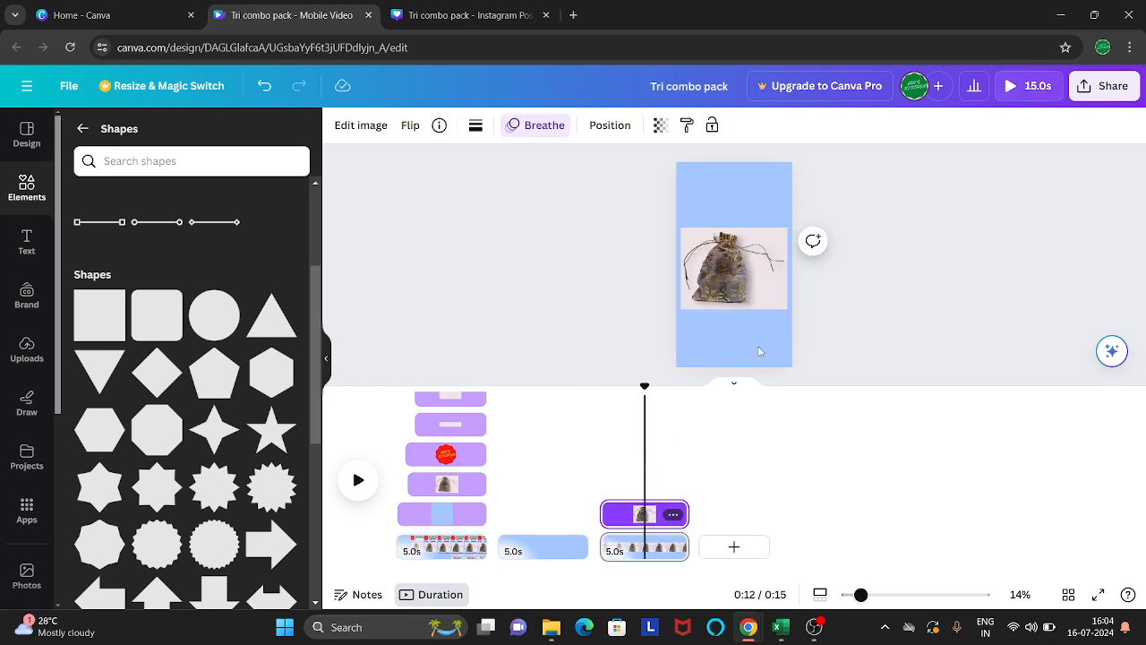
Duplicate page 3 with the pouch photo and paste a copy of page 1's red logo onto the new page 4.
{"action": "left_click", "coordinate": [492, 363]}
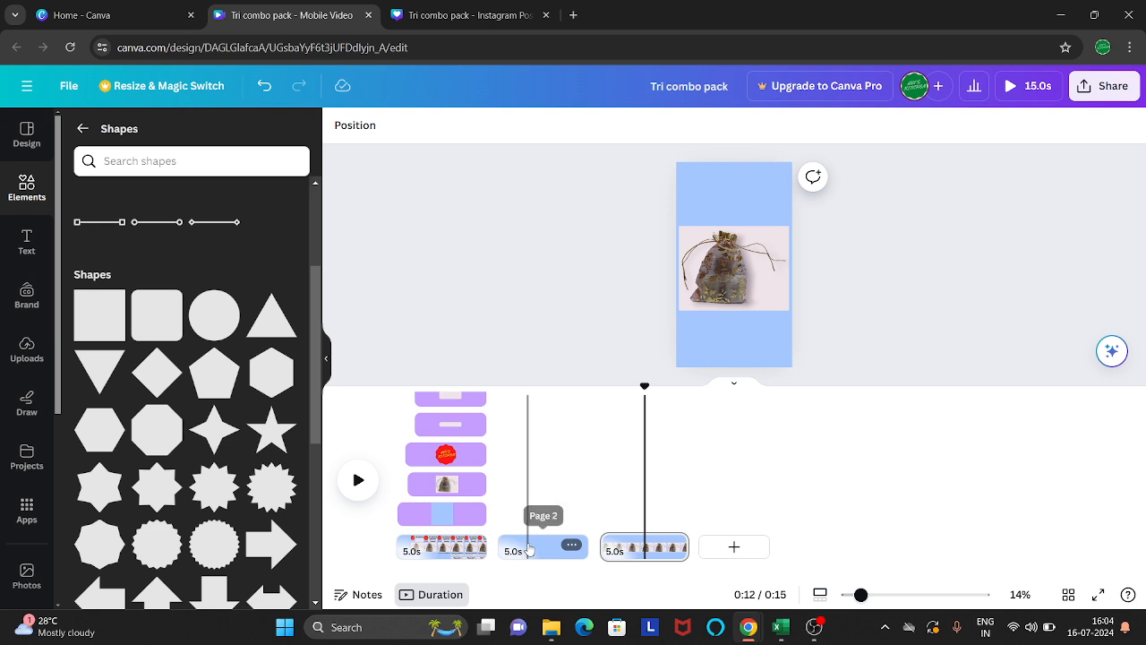
{"action": "left_click", "coordinate": [529, 549]}
{"action": "left_click", "coordinate": [654, 553]}
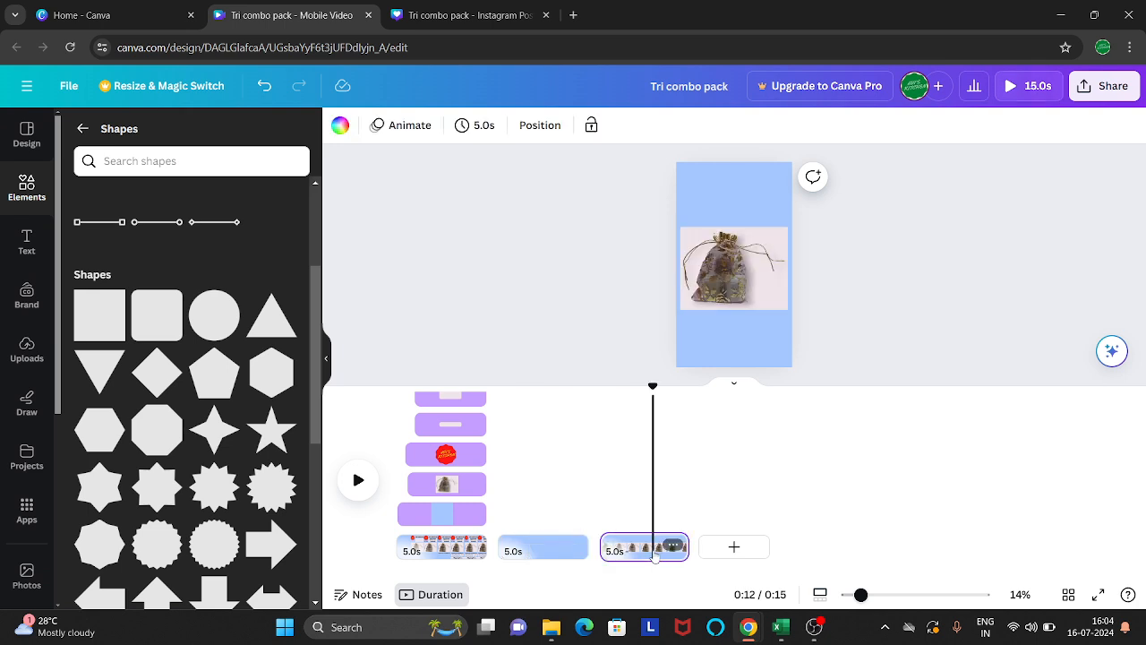
{"action": "left_click", "coordinate": [672, 545]}
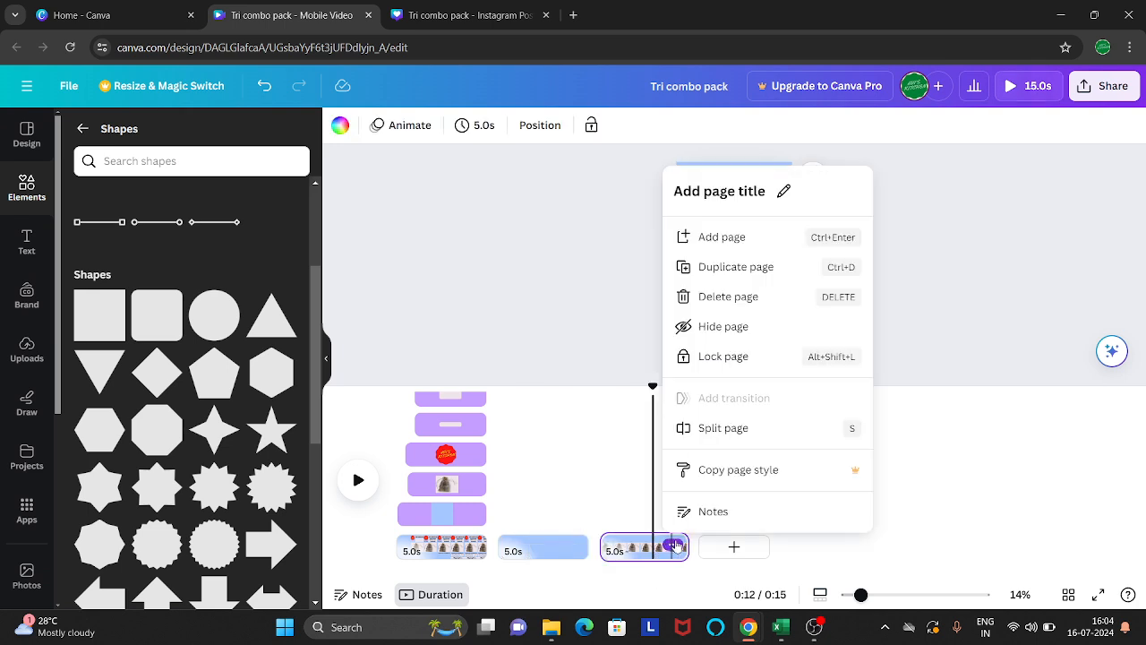
{"action": "left_click", "coordinate": [734, 270]}
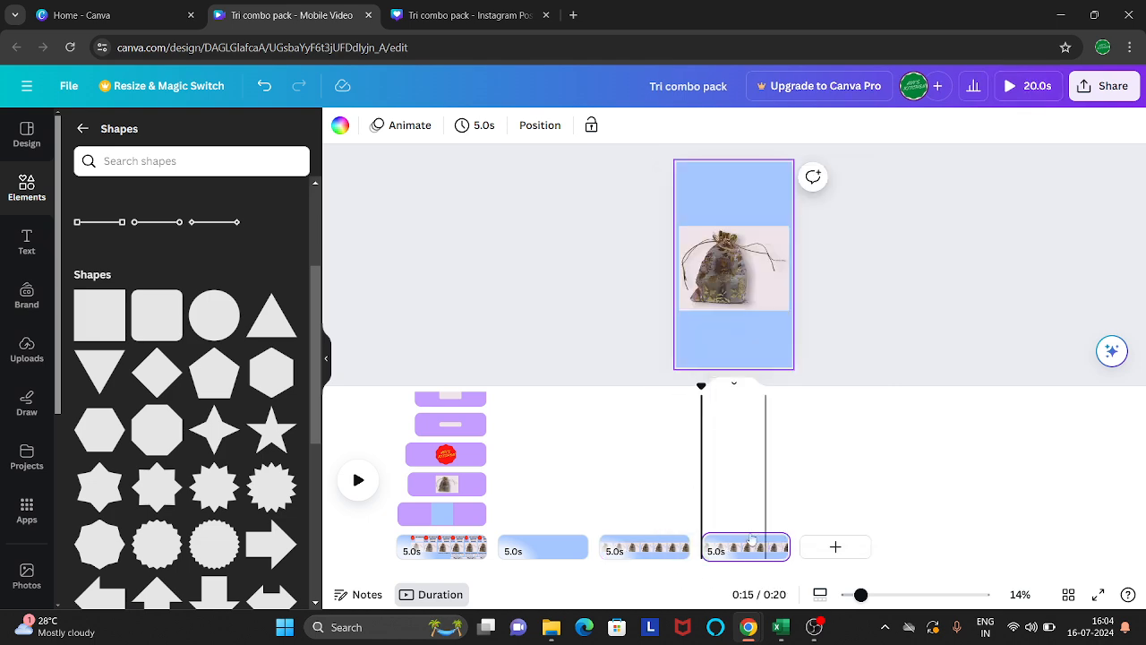
{"action": "left_click", "coordinate": [460, 454]}
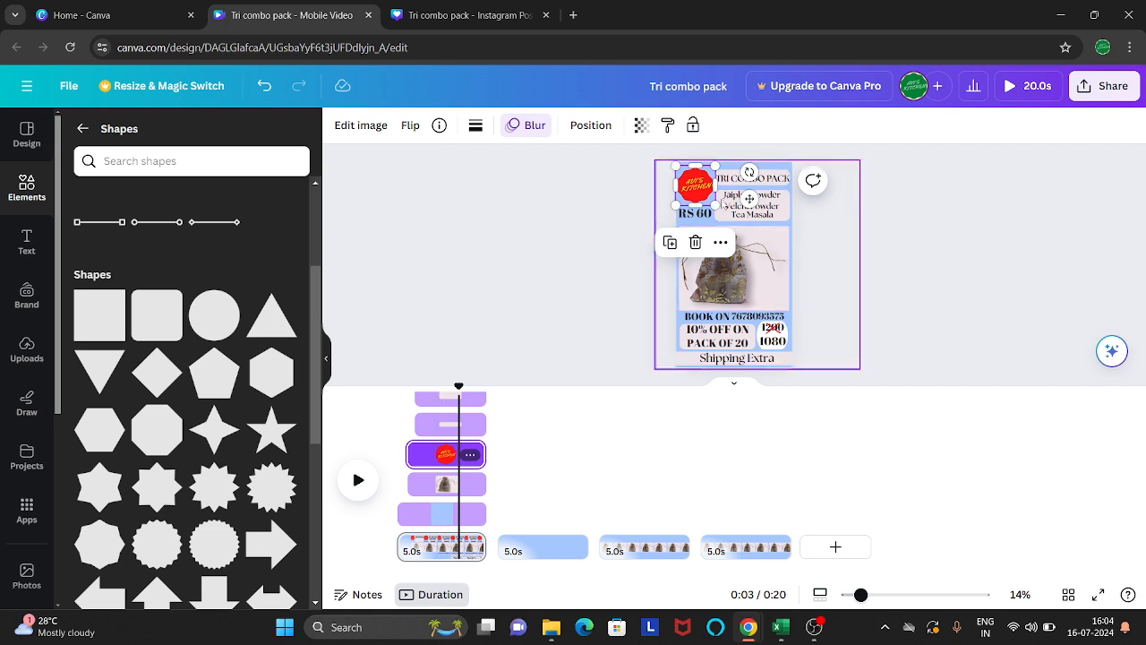
{"action": "left_click", "coordinate": [742, 544]}
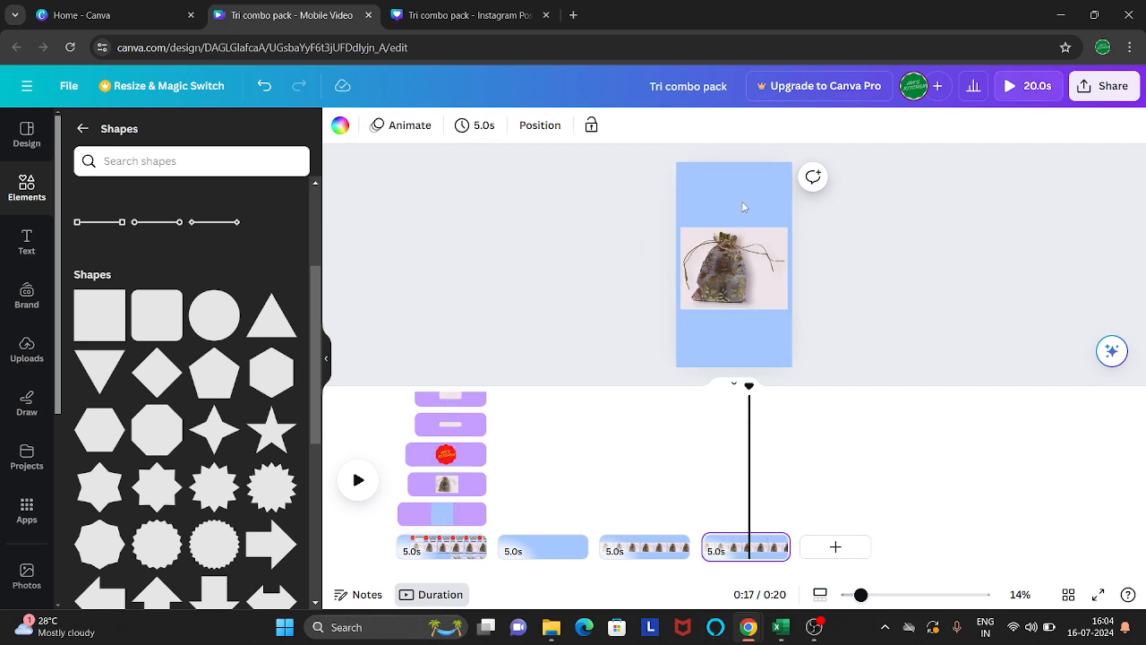
{"action": "key", "text": "ctrl+v"}
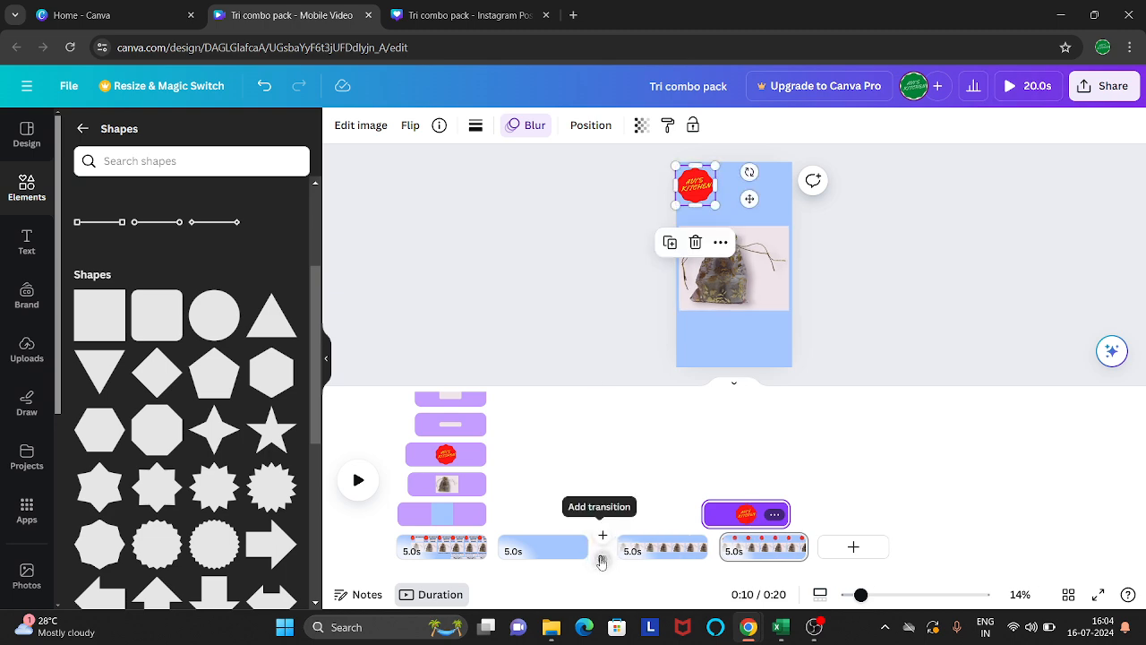
Apply the Flow transition between pages 2 and 3 and between pages 3 and 4.
{"action": "left_click", "coordinate": [601, 560]}
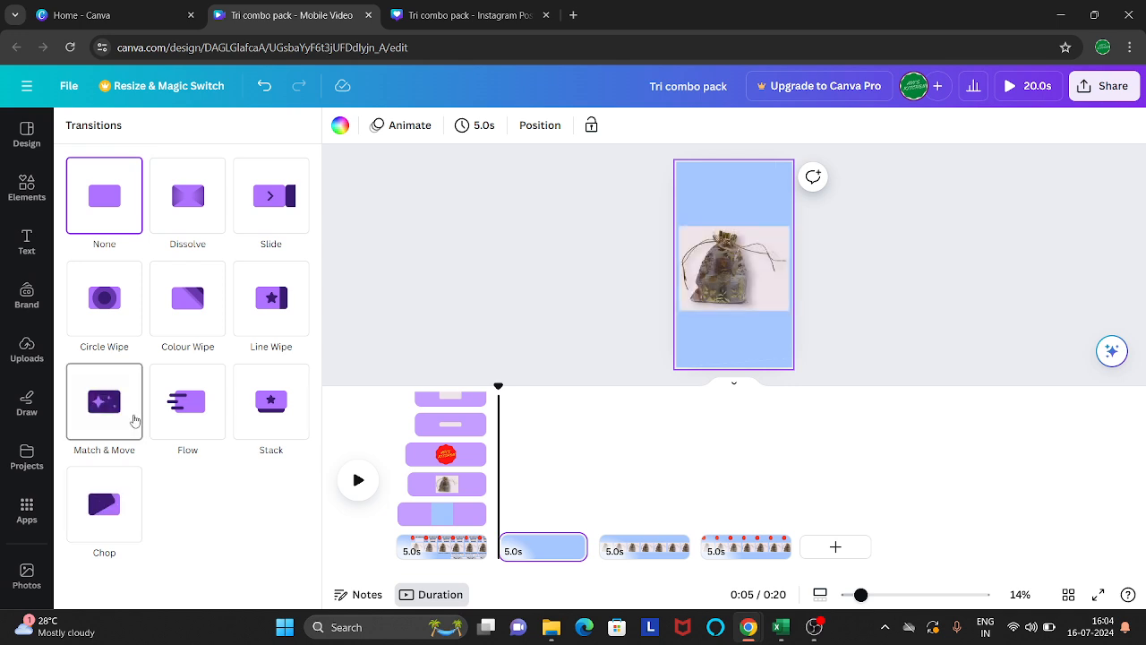
{"action": "left_click", "coordinate": [220, 412]}
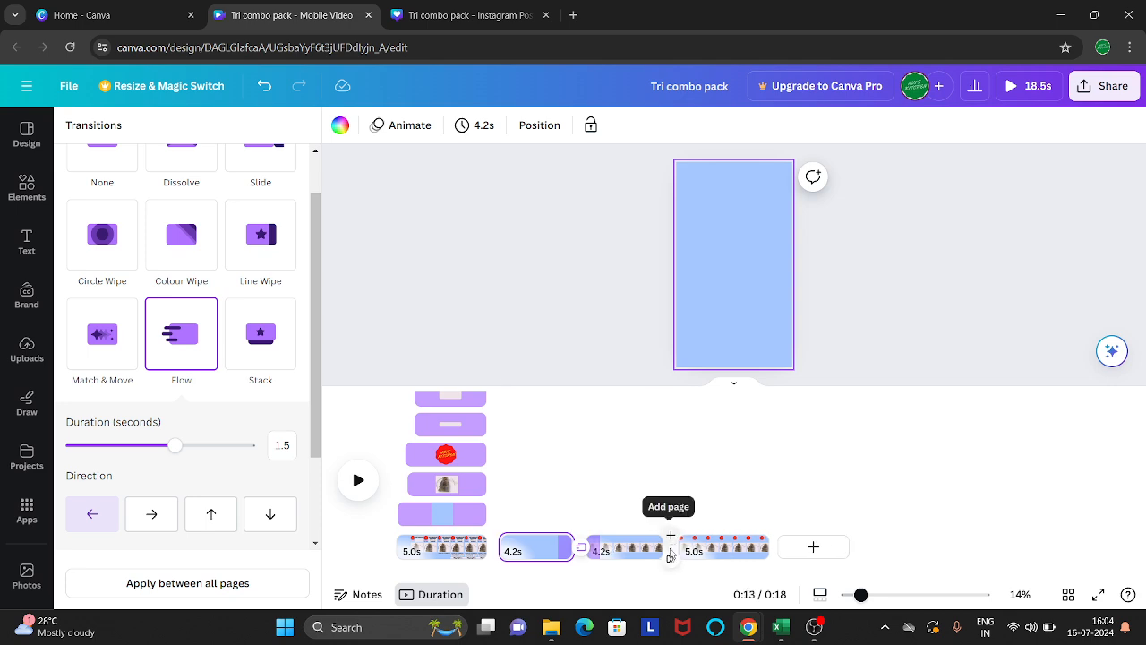
{"action": "left_click", "coordinate": [627, 547]}
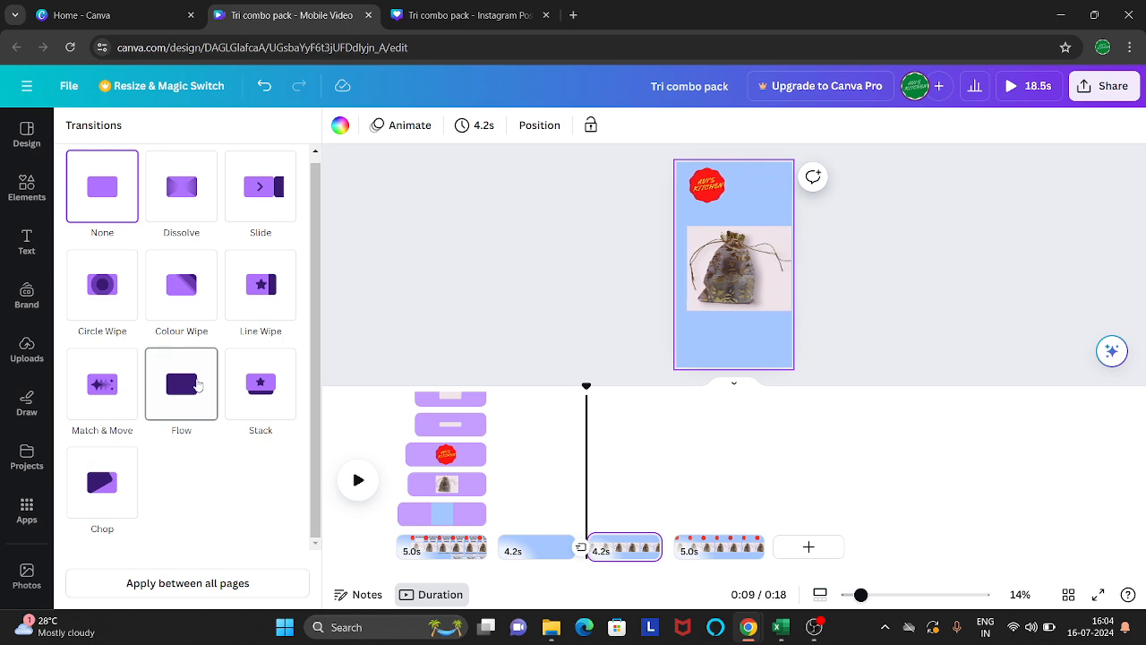
{"action": "left_click", "coordinate": [201, 387]}
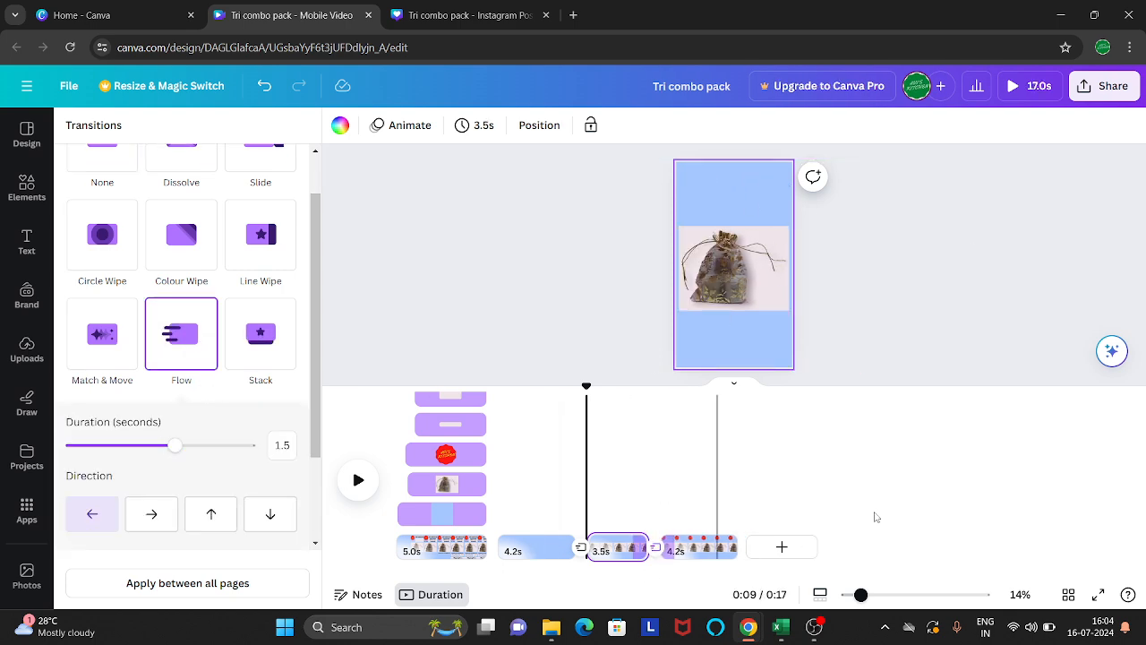
Delete the three extra pages 2, 3 and 4 from the video, keeping only page 1.
{"action": "right_click", "coordinate": [568, 542]}
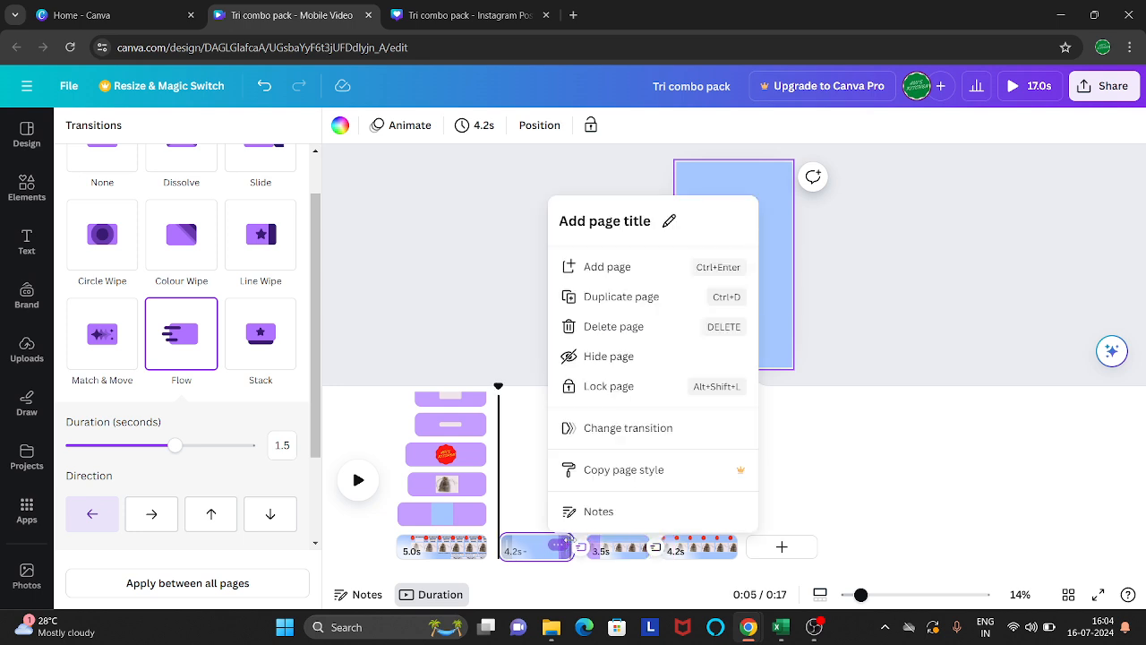
{"action": "left_click", "coordinate": [623, 326]}
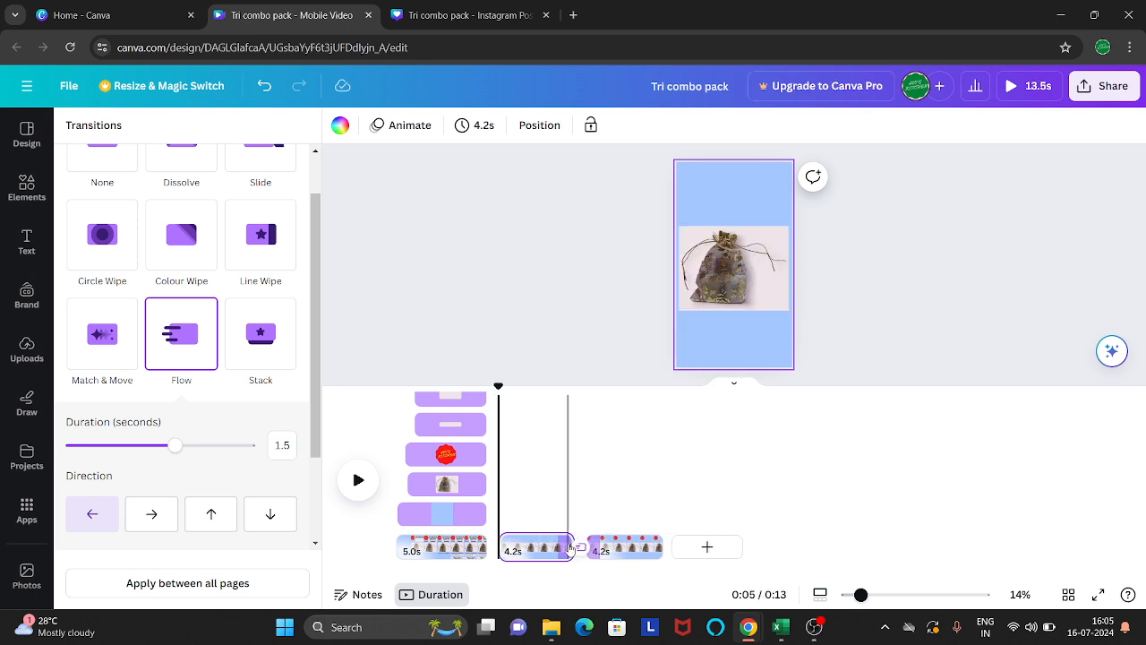
{"action": "left_click", "coordinate": [559, 545]}
{"action": "left_click", "coordinate": [647, 326]}
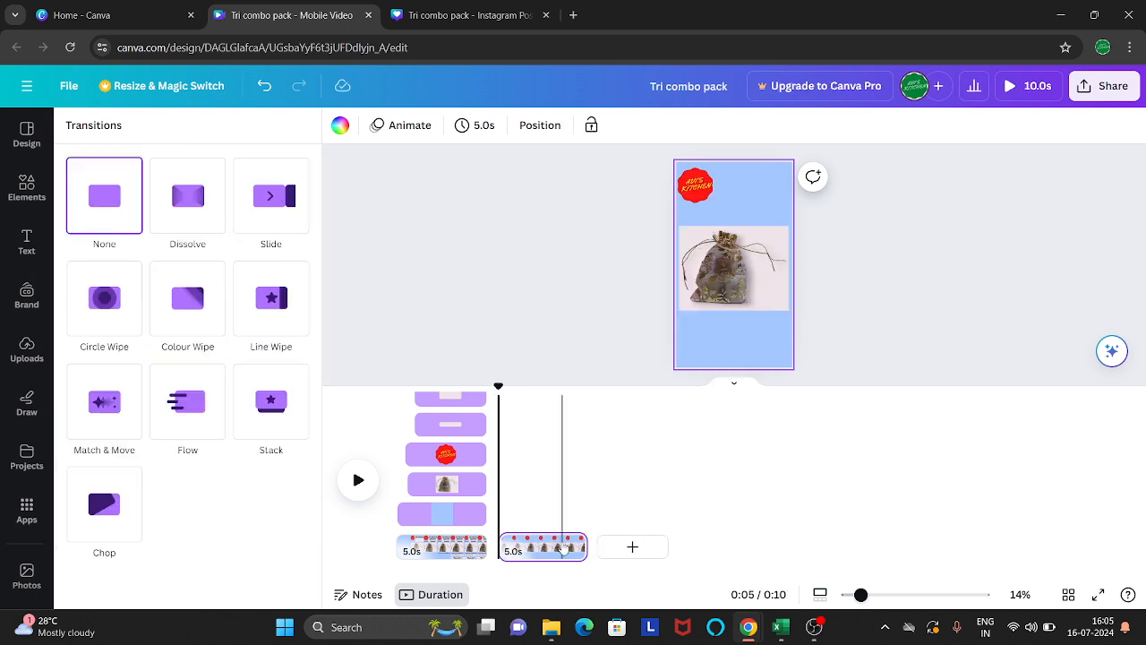
{"action": "left_click", "coordinate": [571, 546]}
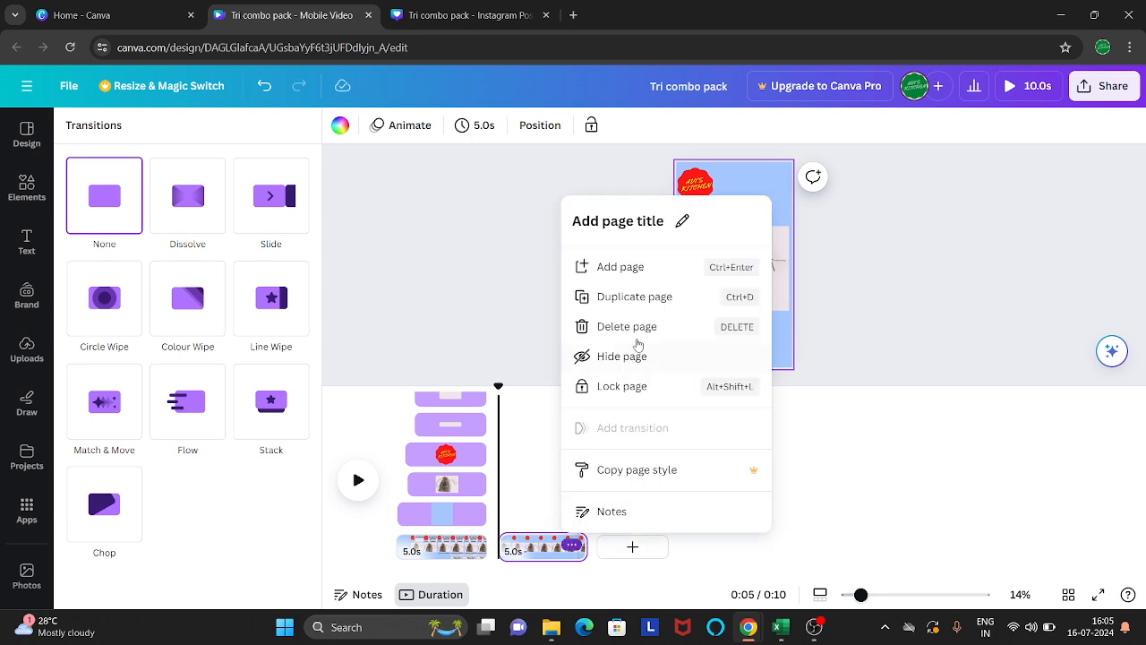
{"action": "left_click", "coordinate": [634, 327]}
Play the remaining page's staggered animation from the start and collapse the timeline.
{"action": "left_click_drag", "start_coordinate": [488, 387], "coordinate": [369, 389]}
{"action": "left_click", "coordinate": [370, 472]}
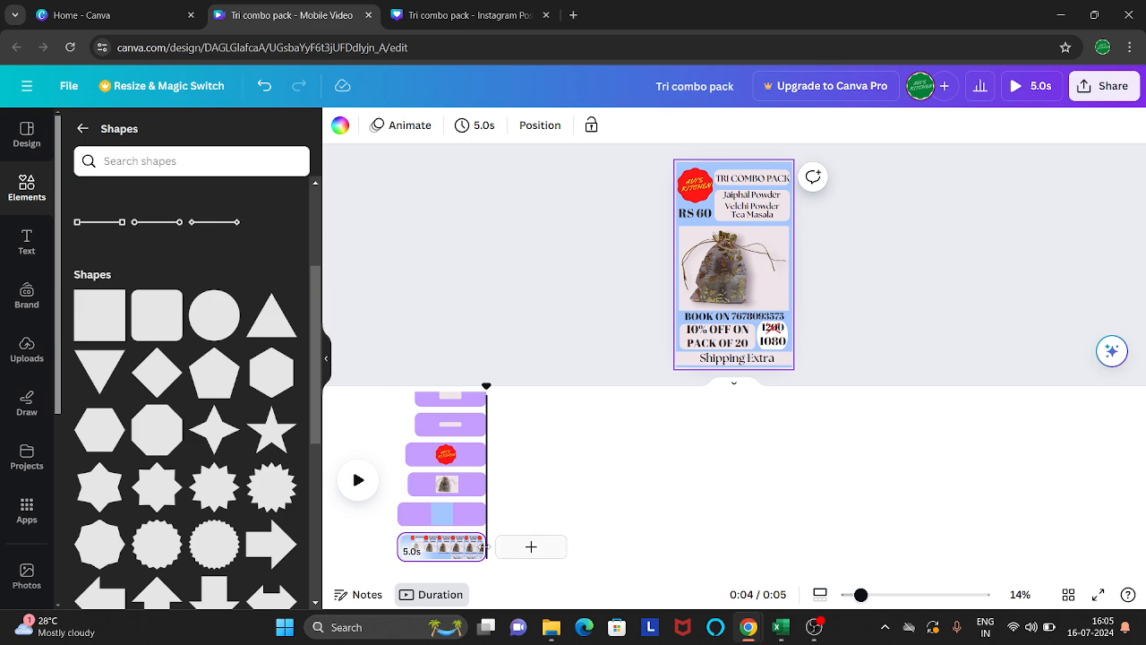
{"action": "left_click", "coordinate": [736, 385]}
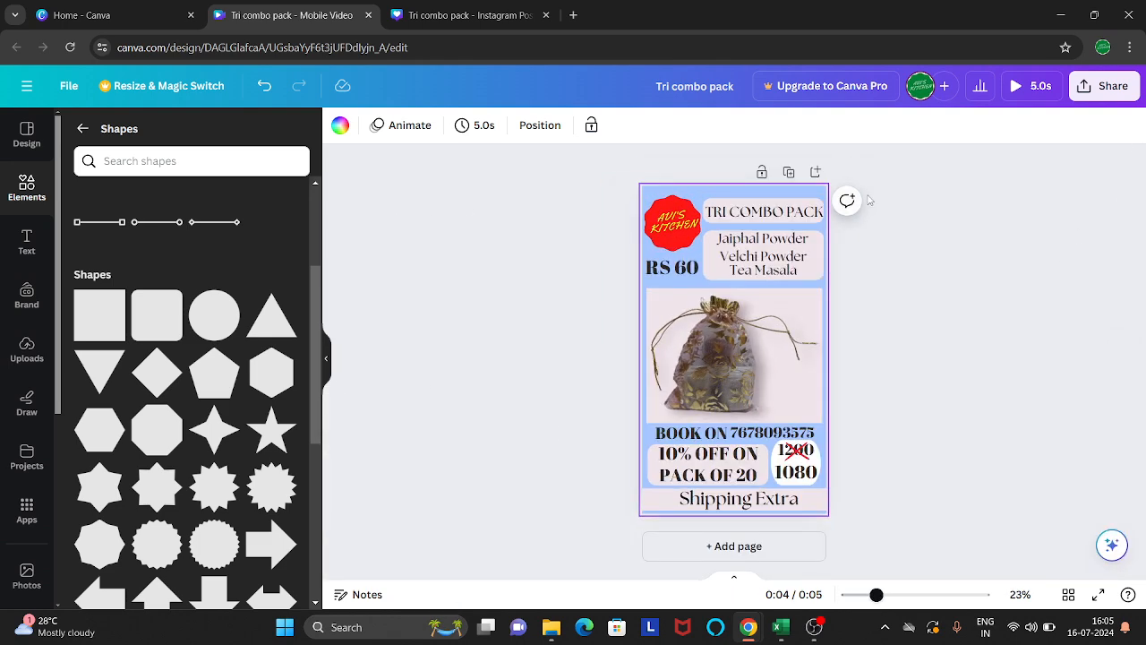
{"action": "left_click", "coordinate": [472, 291]}
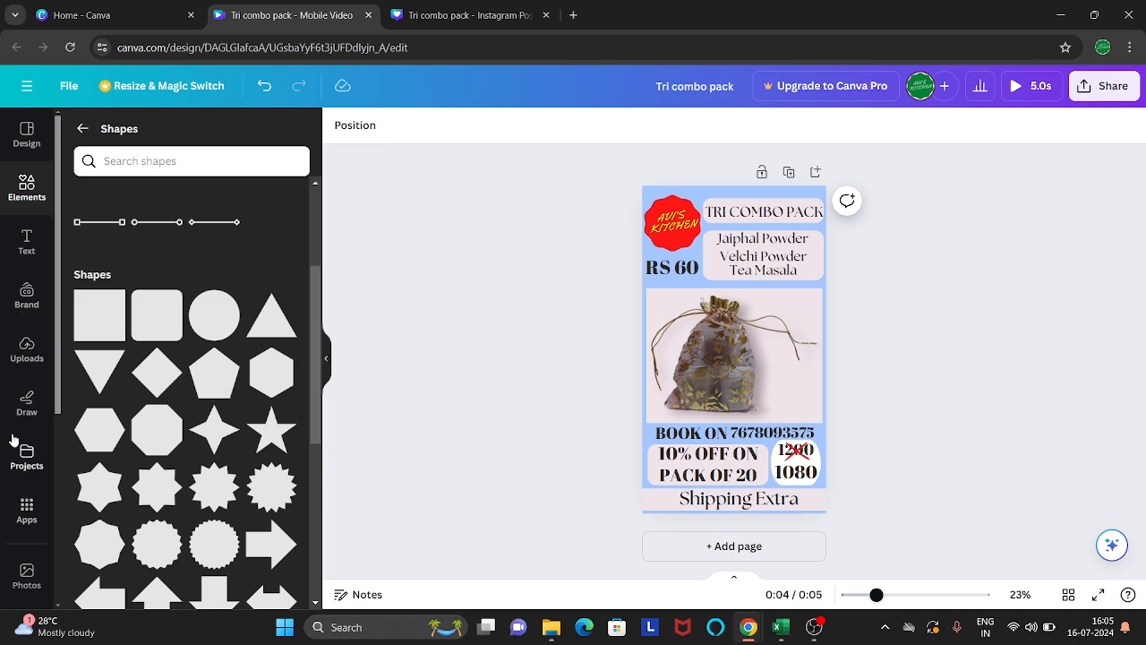
Browse the stock audio library's tracks across its categories for background music.
{"action": "scroll", "coordinate": [27, 412], "scroll_direction": "down", "scroll_amount": 3}
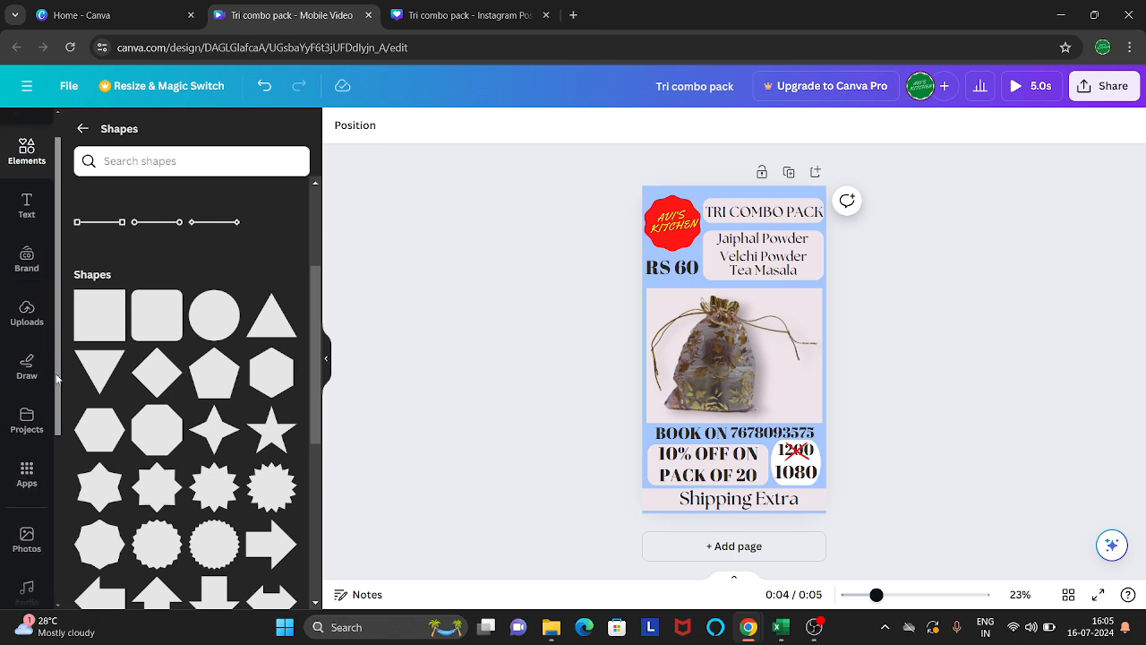
{"action": "left_click", "coordinate": [20, 474]}
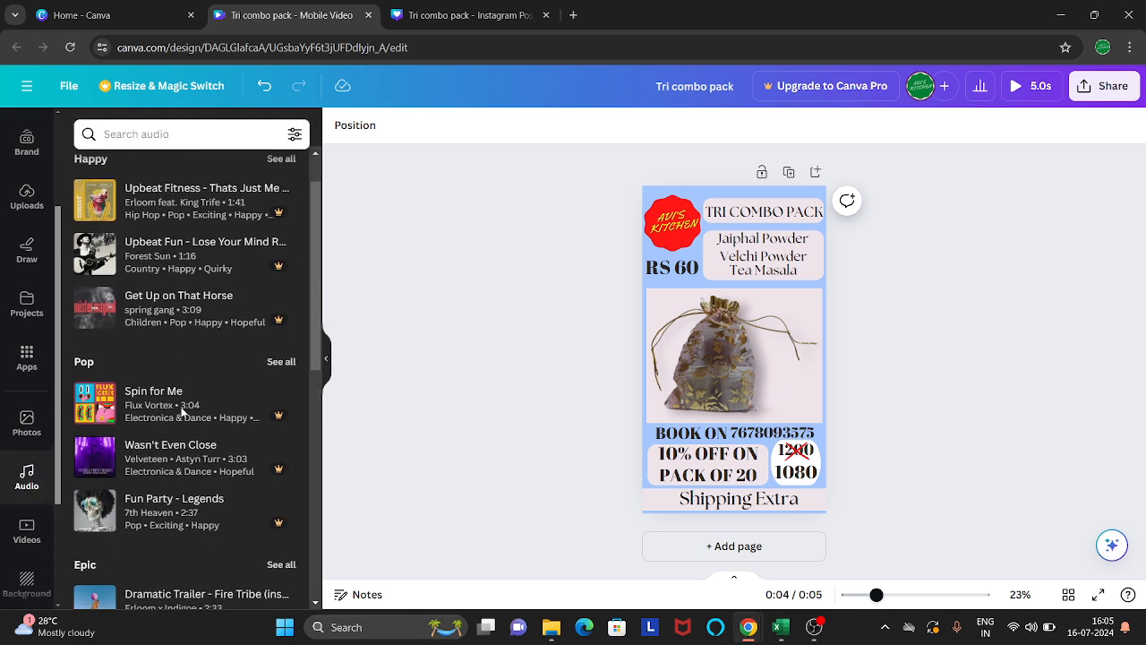
{"action": "scroll", "coordinate": [182, 408], "scroll_direction": "down", "scroll_amount": 7}
{"action": "scroll", "coordinate": [182, 410], "scroll_direction": "up", "scroll_amount": 5}
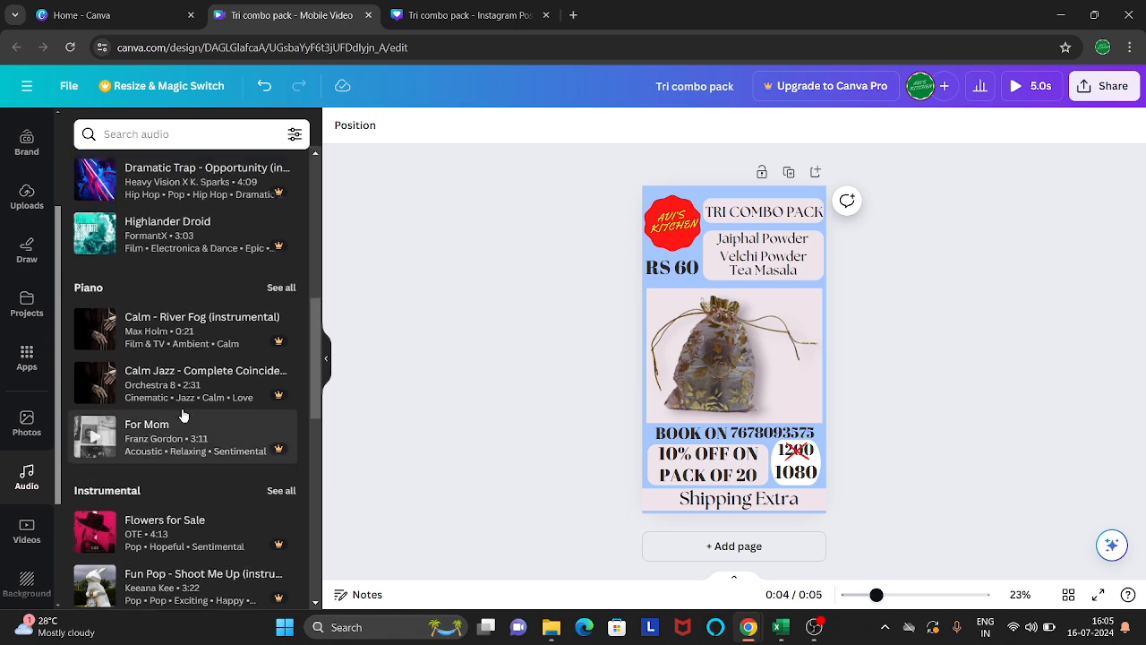
{"action": "scroll", "coordinate": [182, 416], "scroll_direction": "down", "scroll_amount": 8}
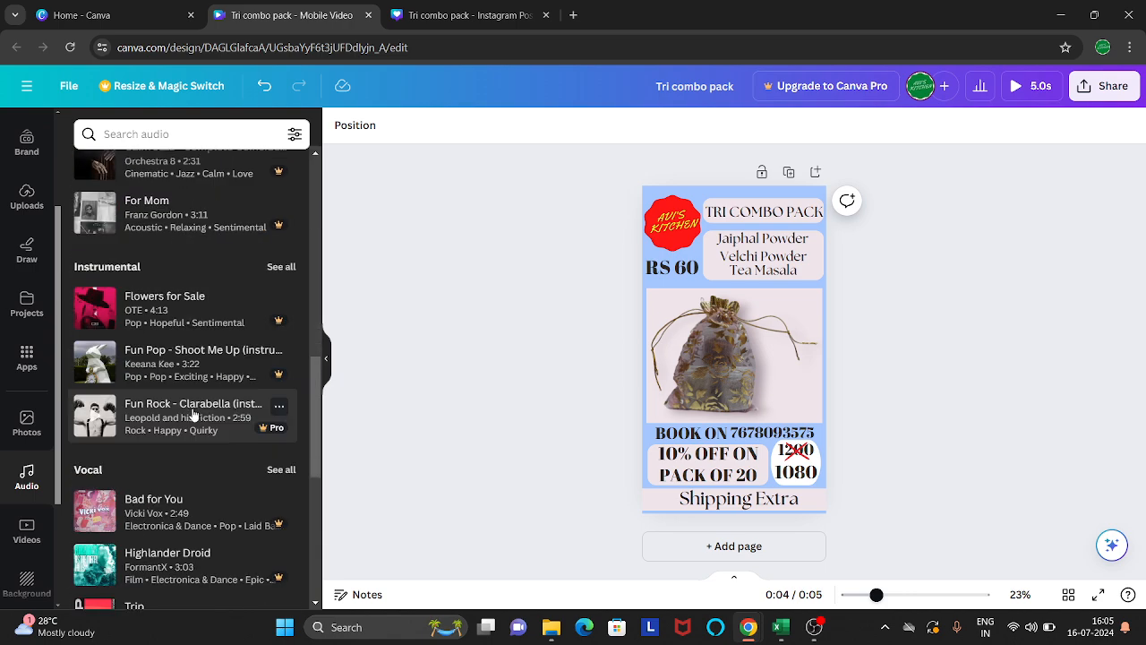
{"action": "scroll", "coordinate": [196, 412], "scroll_direction": "down", "scroll_amount": 6}
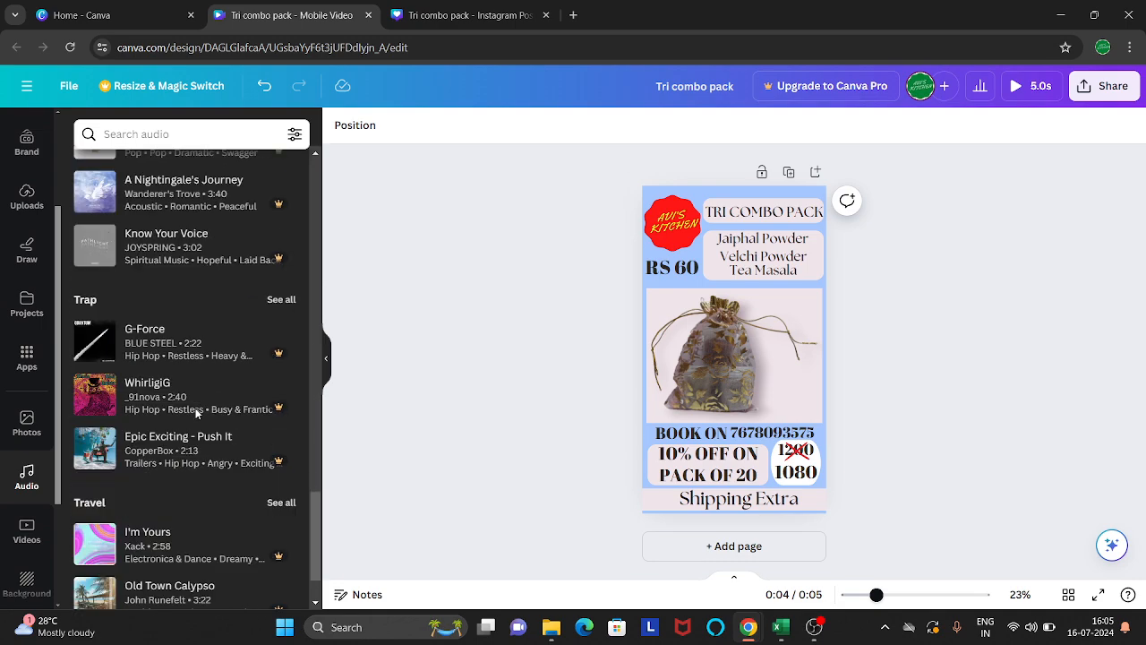
{"action": "scroll", "coordinate": [199, 421], "scroll_direction": "down", "scroll_amount": 1}
{"action": "scroll", "coordinate": [199, 421], "scroll_direction": "up", "scroll_amount": 15}
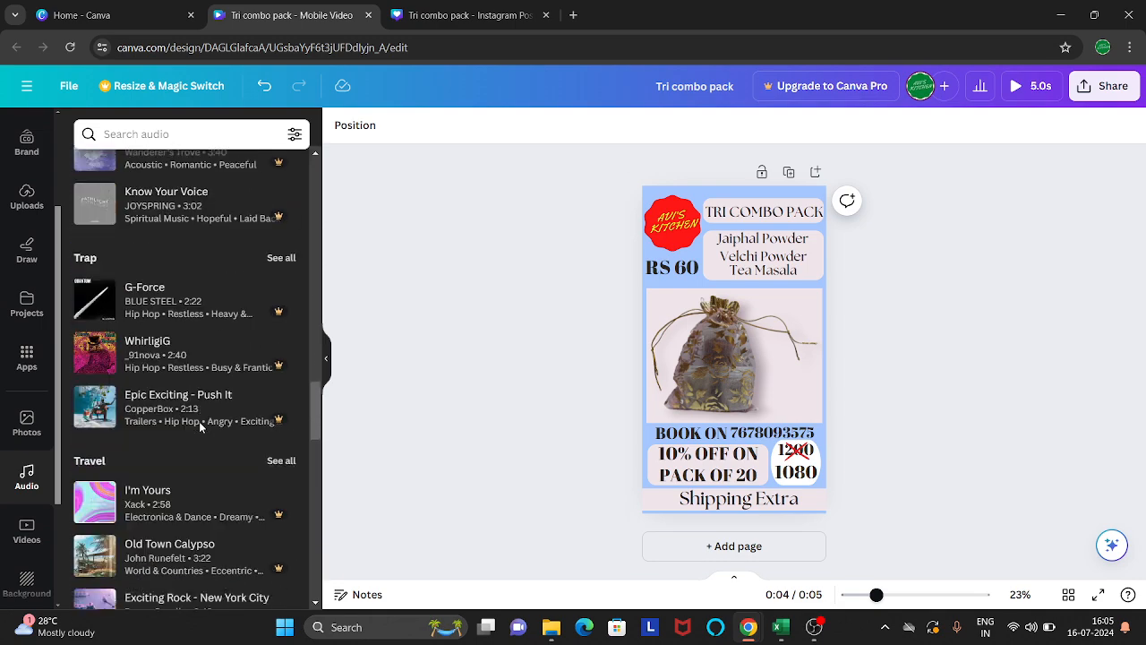
Add the uploaded happy-birthday piano track to the video and play it from the start.
{"action": "left_click", "coordinate": [26, 195]}
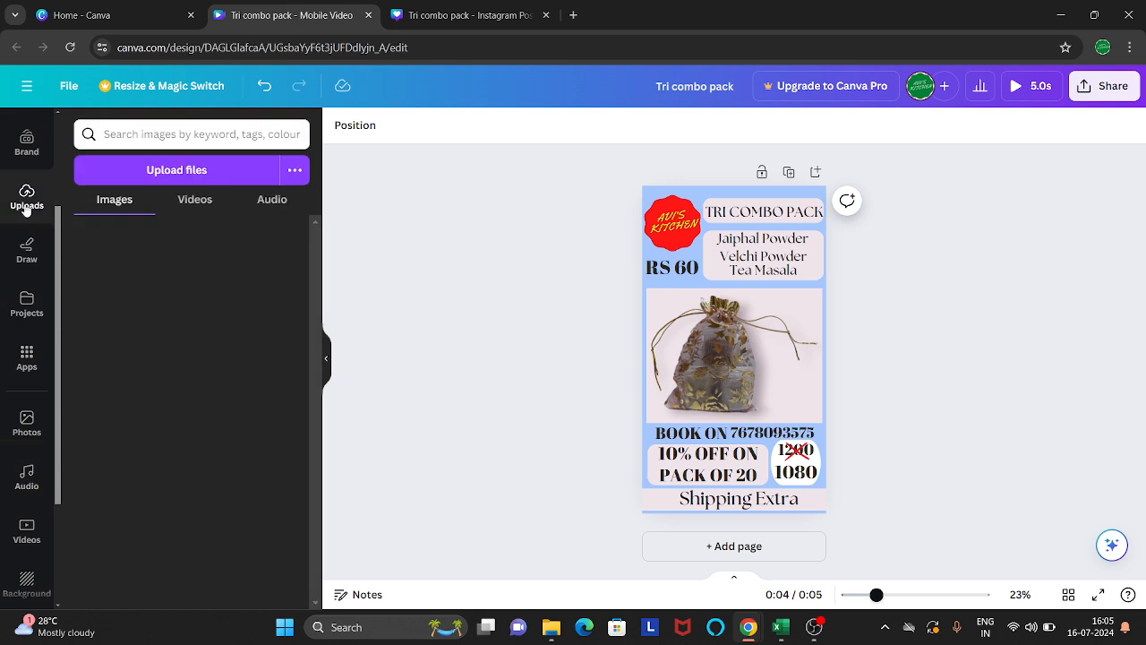
{"action": "left_click", "coordinate": [272, 201]}
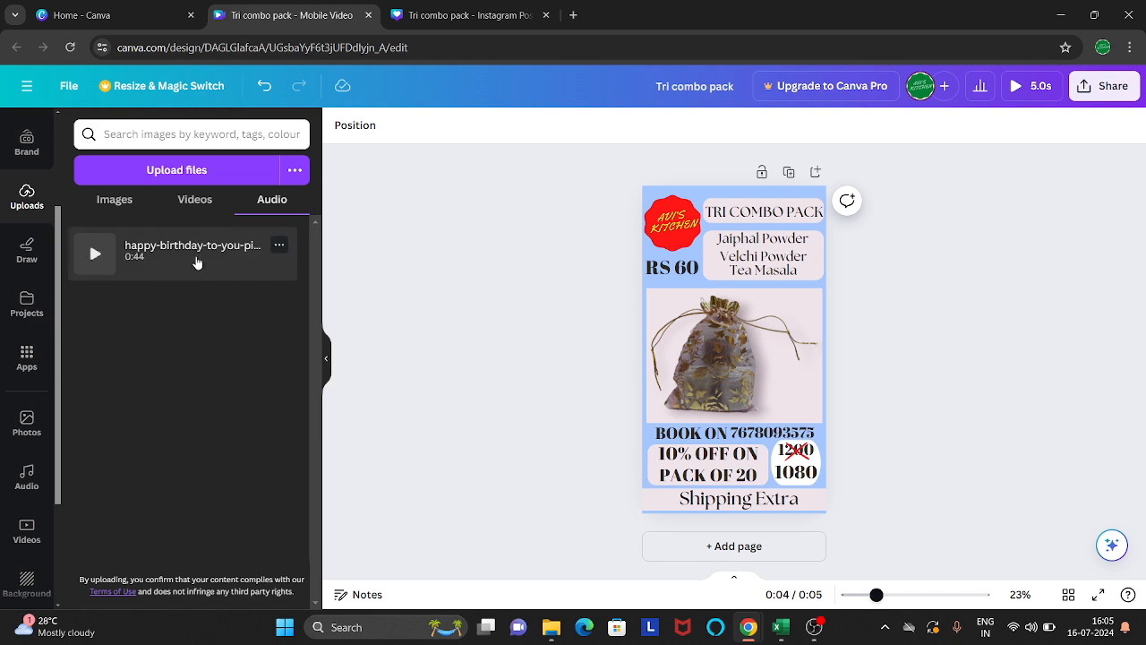
{"action": "left_click_drag", "start_coordinate": [153, 256], "coordinate": [762, 386]}
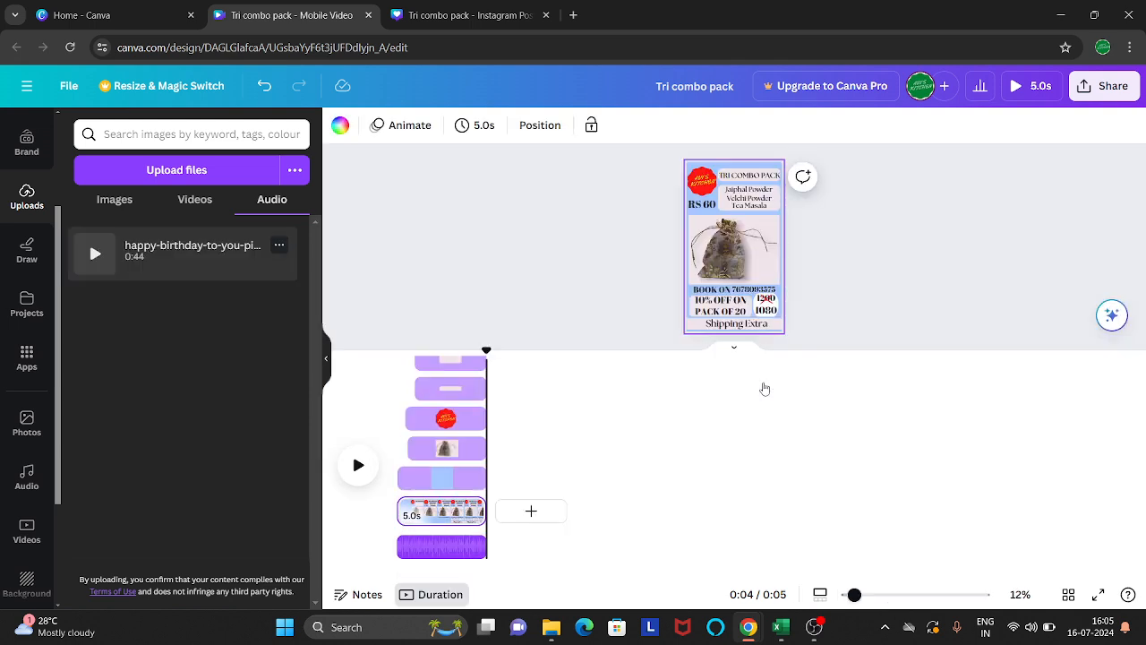
{"action": "left_click_drag", "start_coordinate": [487, 347], "coordinate": [379, 354]}
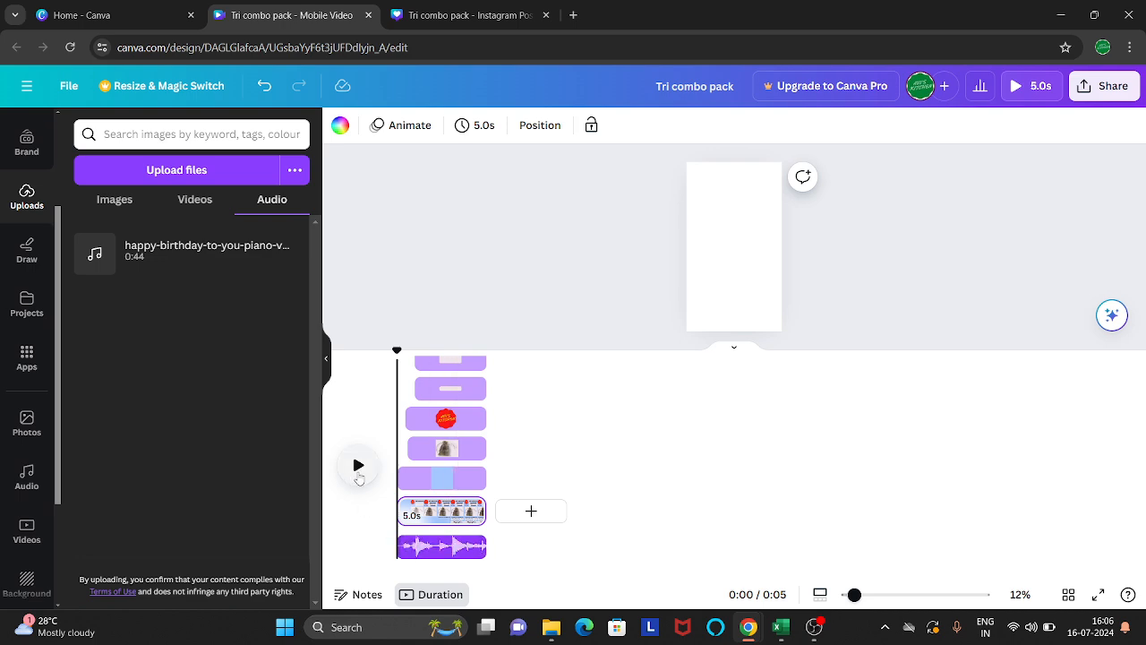
{"action": "left_click", "coordinate": [358, 467]}
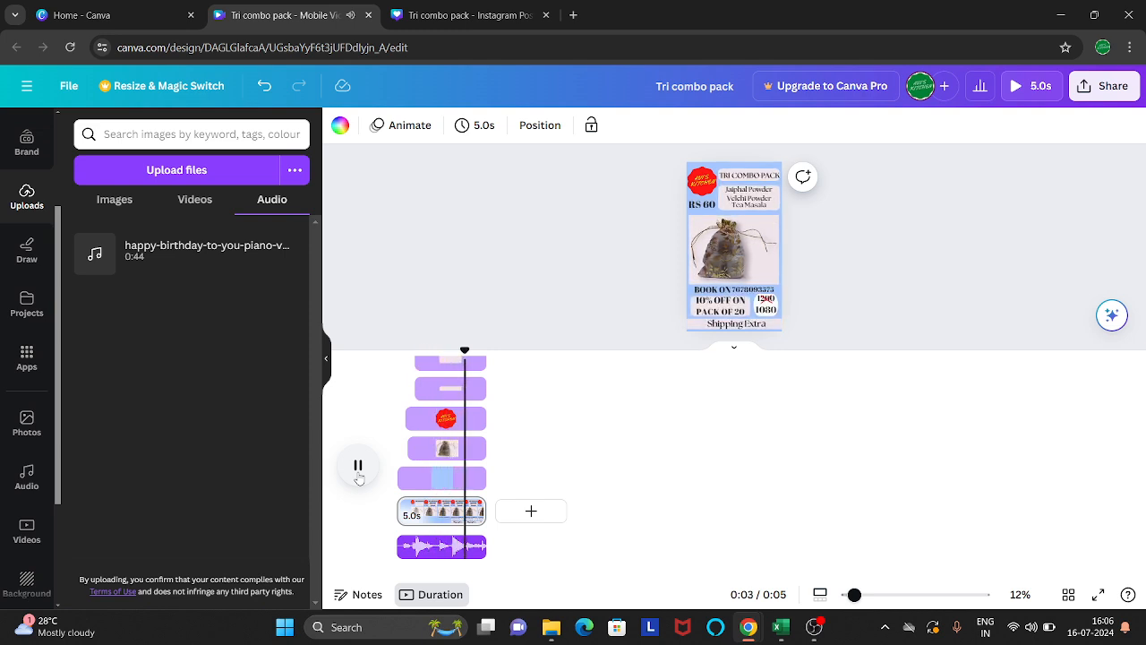
Adjust the audio track to use the section starting about 10.2 s into the song.
{"action": "left_click", "coordinate": [466, 548]}
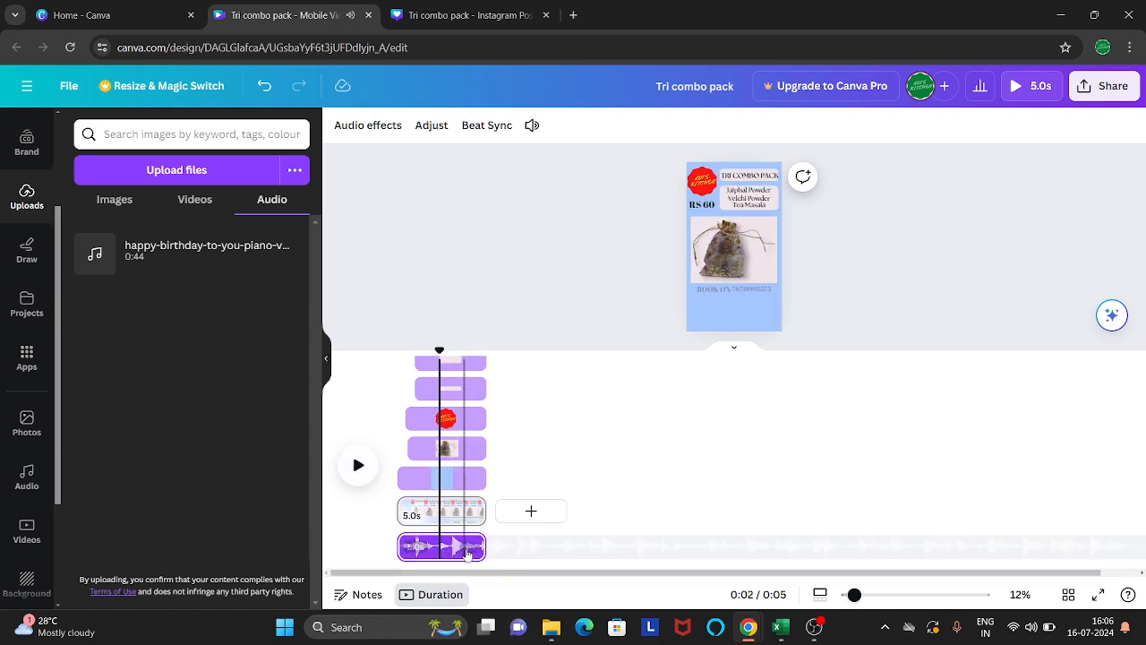
{"action": "mouse_move", "coordinate": [484, 547]}
{"action": "left_mouse_down"}
{"action": "mouse_move", "coordinate": [433, 546]}
{"action": "mouse_move", "coordinate": [500, 545]}
{"action": "left_mouse_up"}
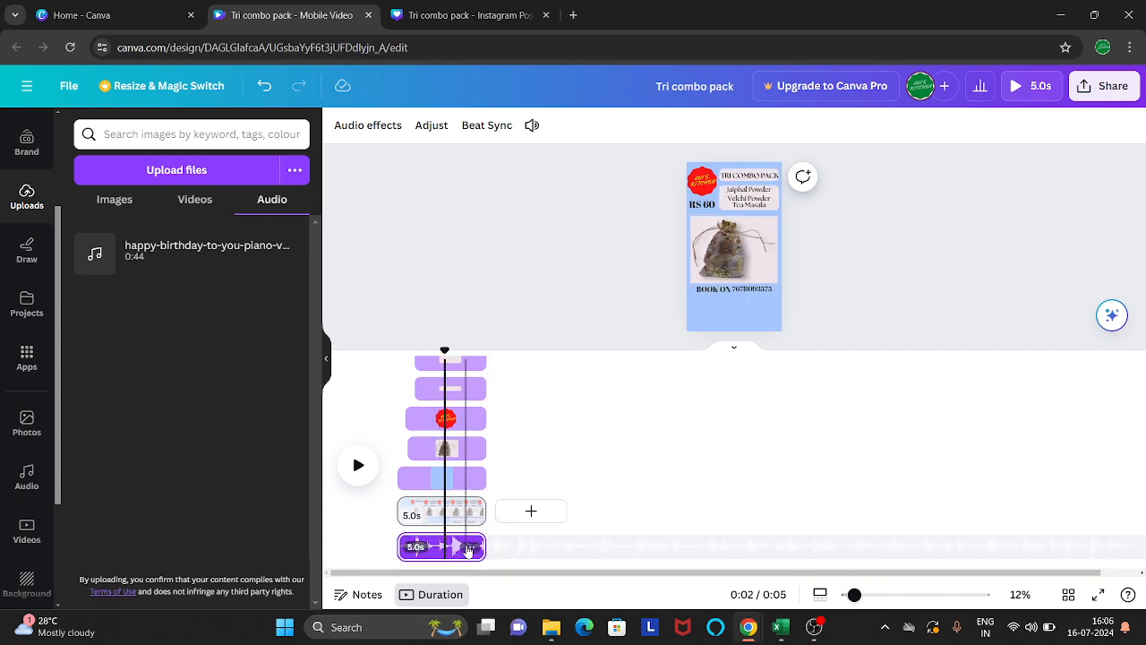
{"action": "right_click", "coordinate": [468, 548]}
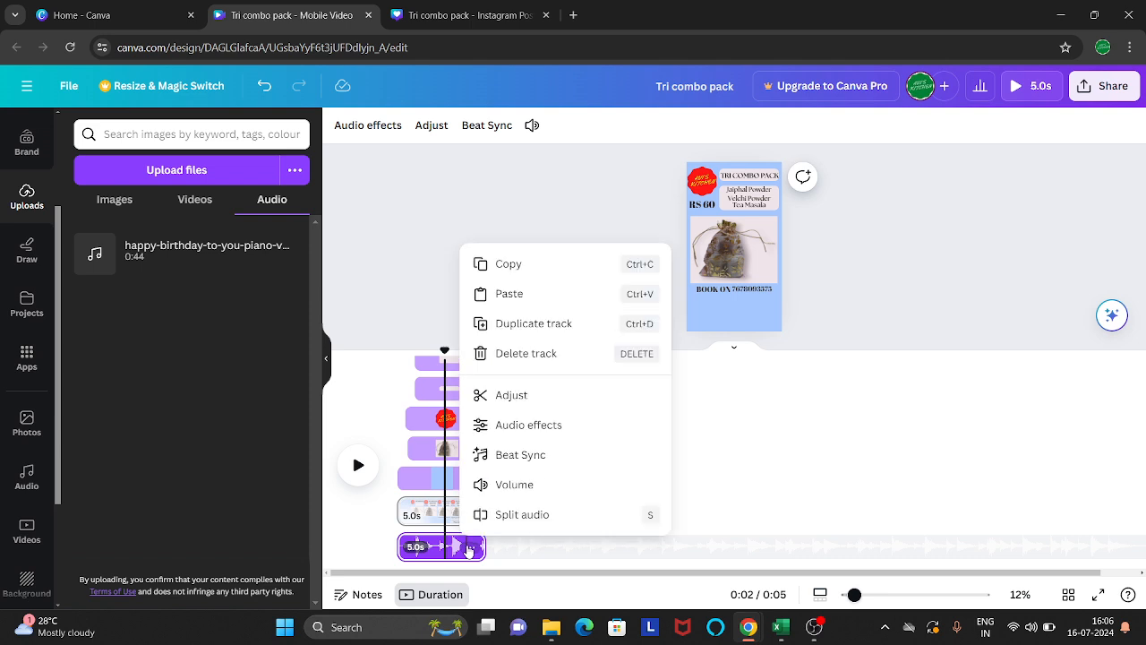
{"action": "left_click", "coordinate": [502, 397]}
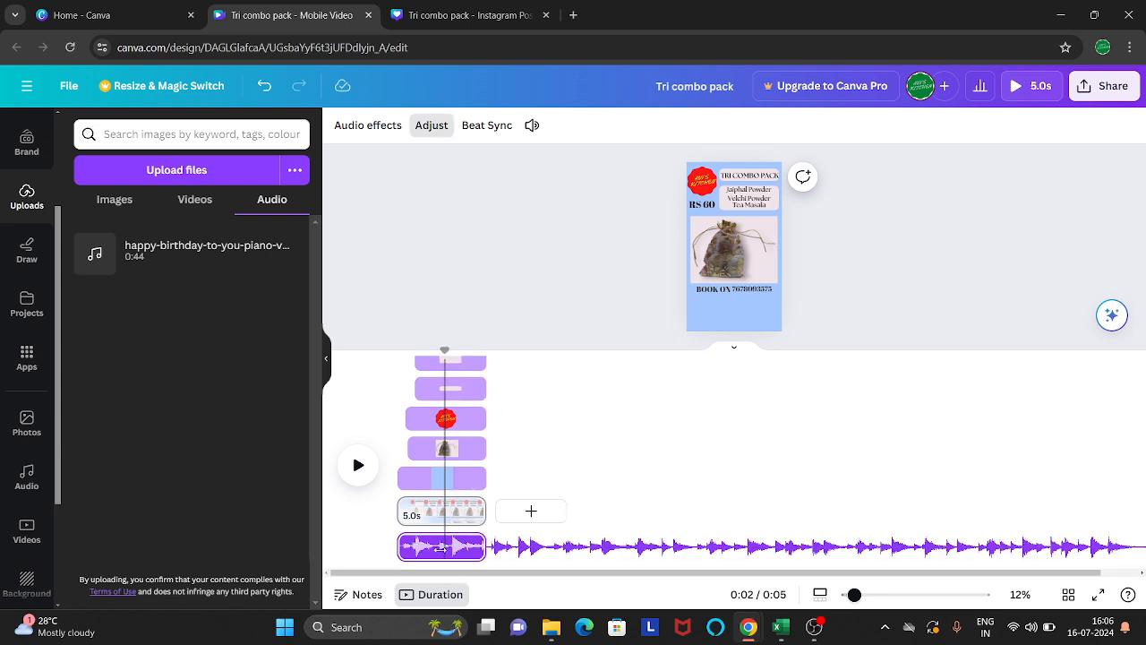
{"action": "left_click_drag", "start_coordinate": [646, 545], "coordinate": [483, 546]}
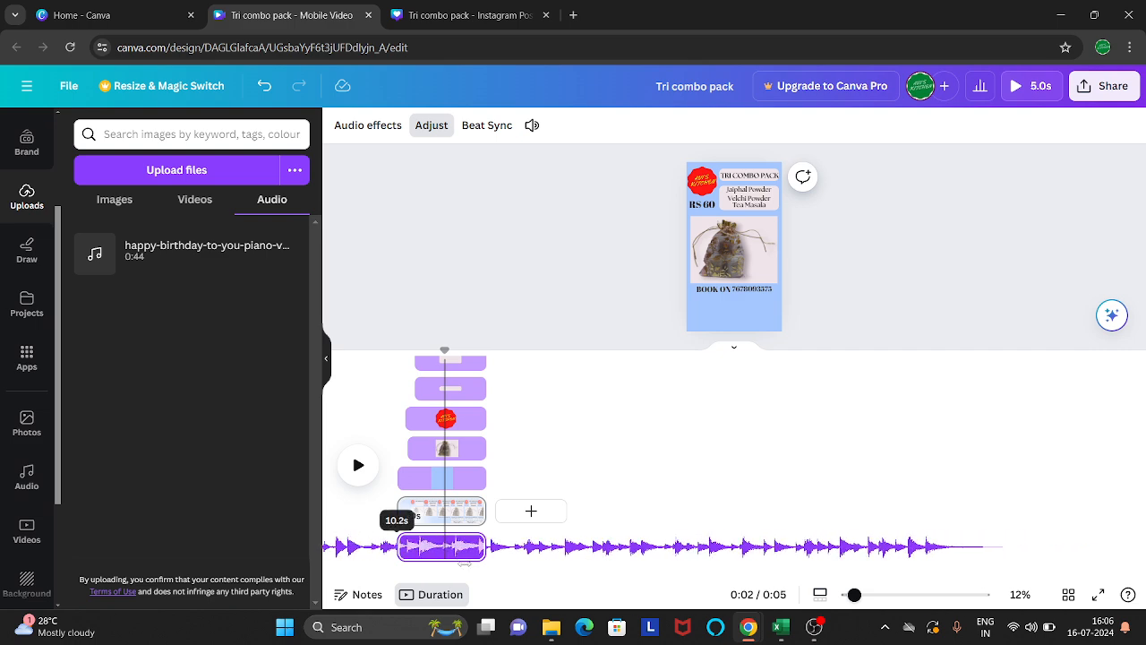
Play the video from the start with the adjusted audio section, then pause near the end.
{"action": "left_click_drag", "start_coordinate": [445, 349], "coordinate": [403, 350]}
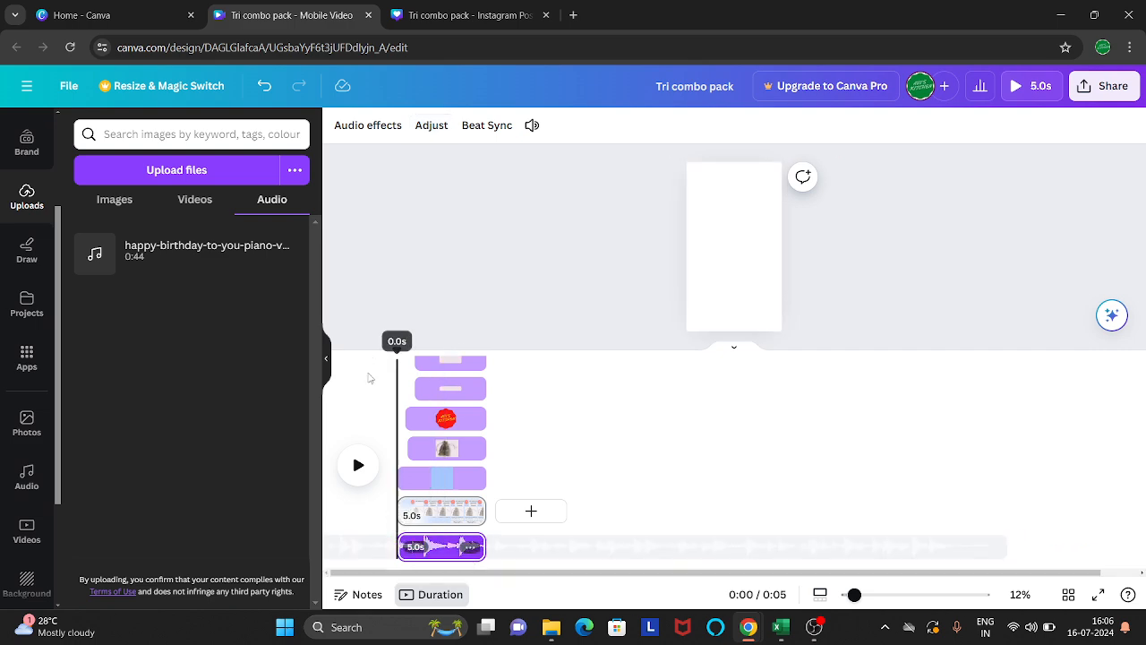
{"action": "left_click", "coordinate": [362, 470]}
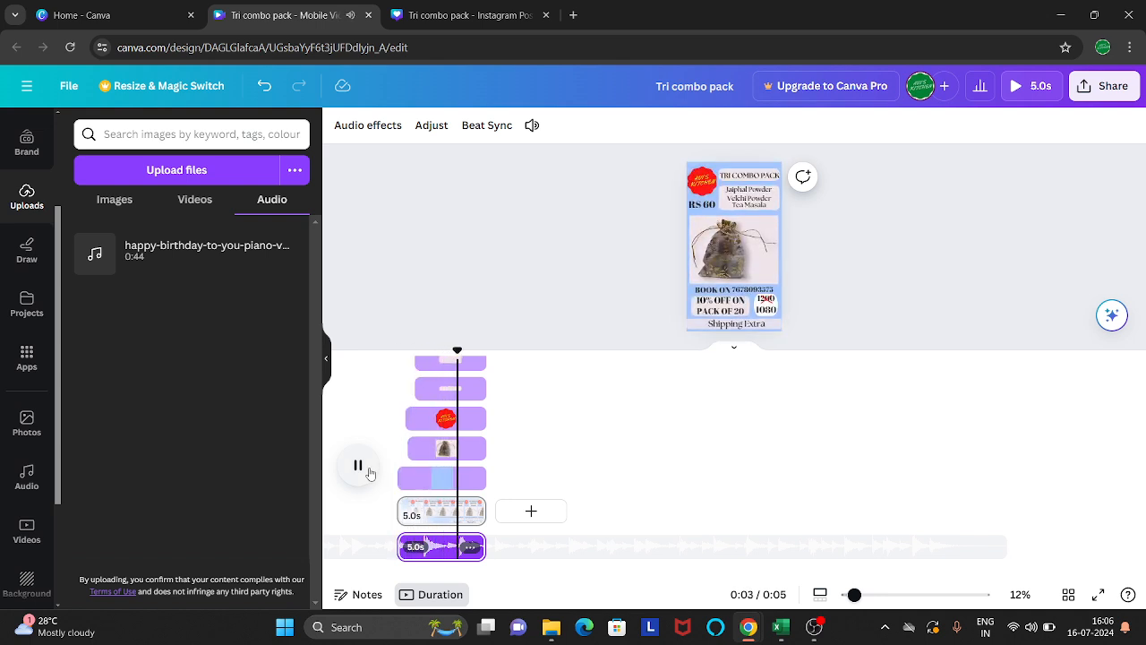
{"action": "left_click", "coordinate": [369, 473]}
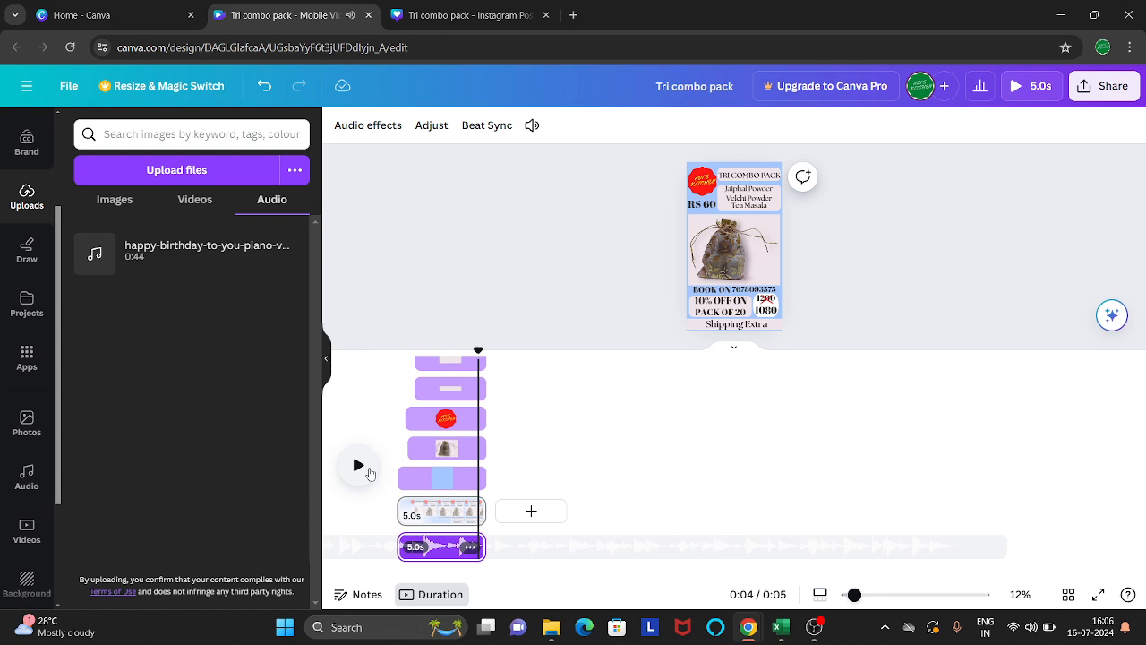
Examine the audio track's fade-in and fade-out effect settings and return the playhead to 0.0 s.
{"action": "left_click", "coordinate": [592, 552]}
{"action": "left_click", "coordinate": [470, 553]}
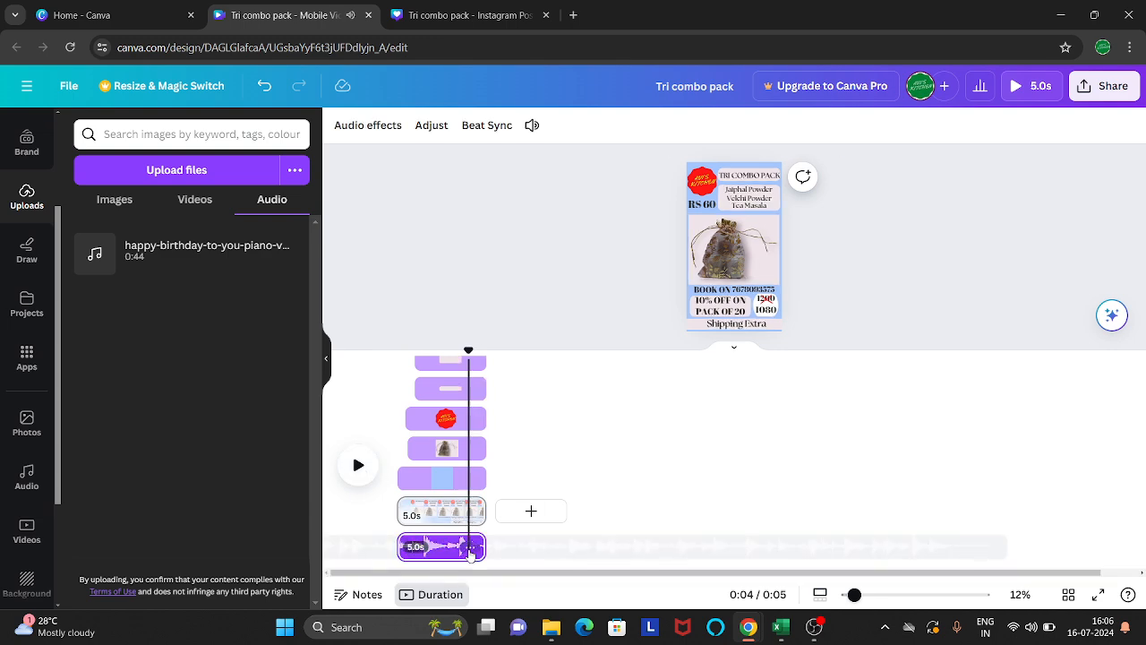
{"action": "left_click", "coordinate": [592, 547]}
{"action": "left_click", "coordinate": [410, 548]}
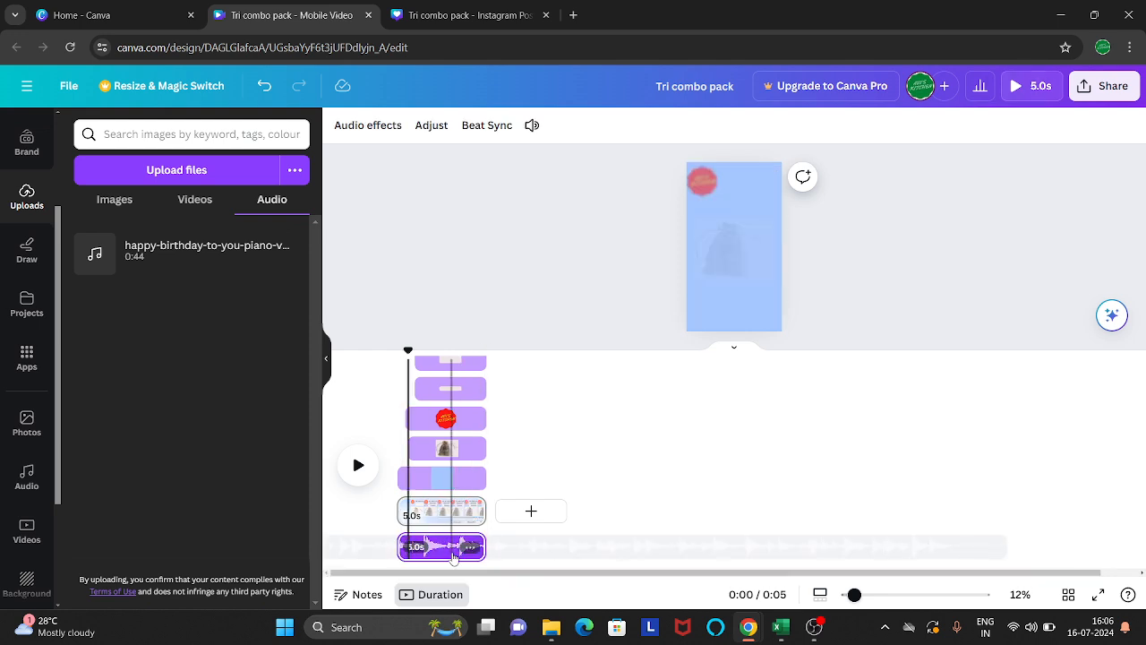
{"action": "left_click", "coordinate": [468, 548]}
{"action": "right_click", "coordinate": [466, 548]}
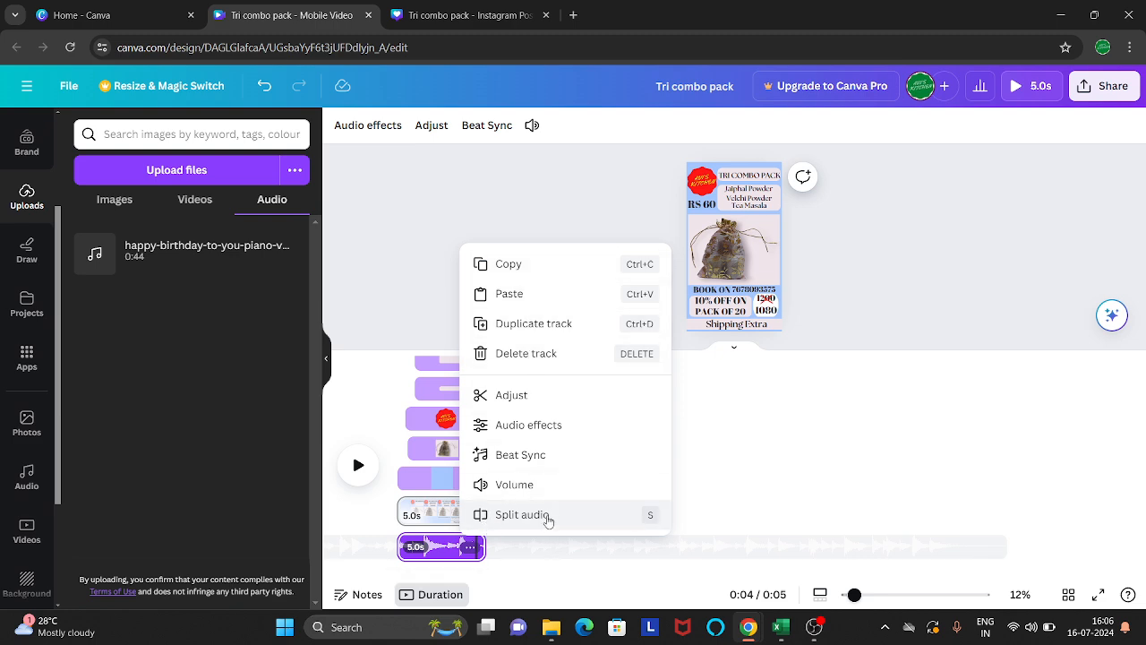
{"action": "left_click", "coordinate": [524, 426]}
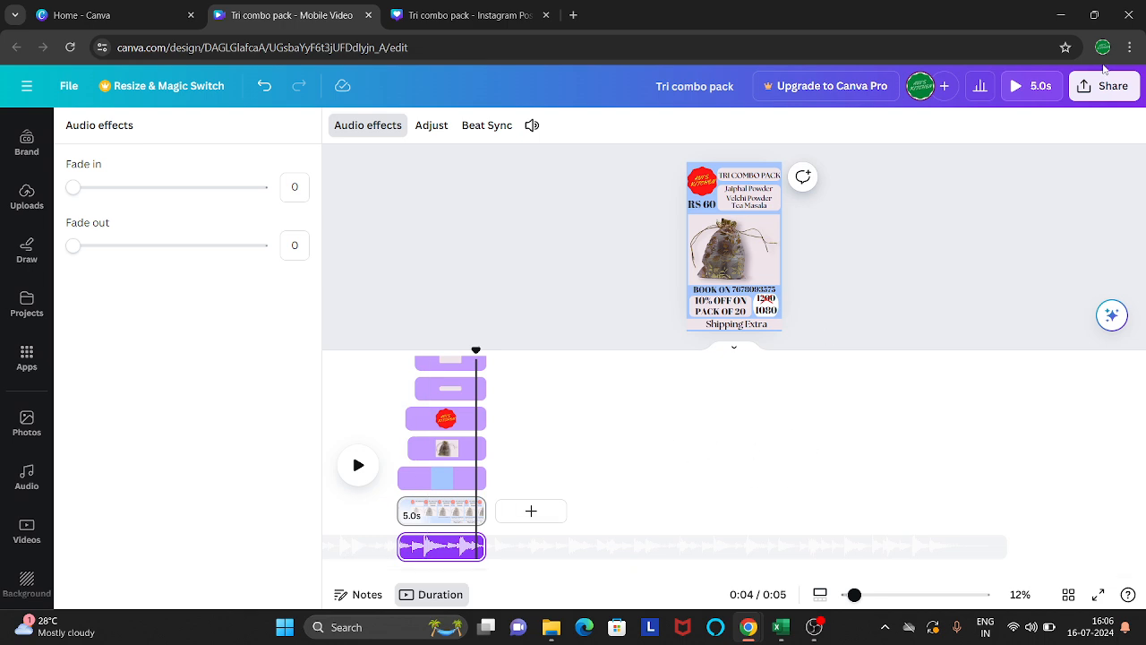
{"action": "left_click_drag", "start_coordinate": [475, 355], "coordinate": [365, 364]}
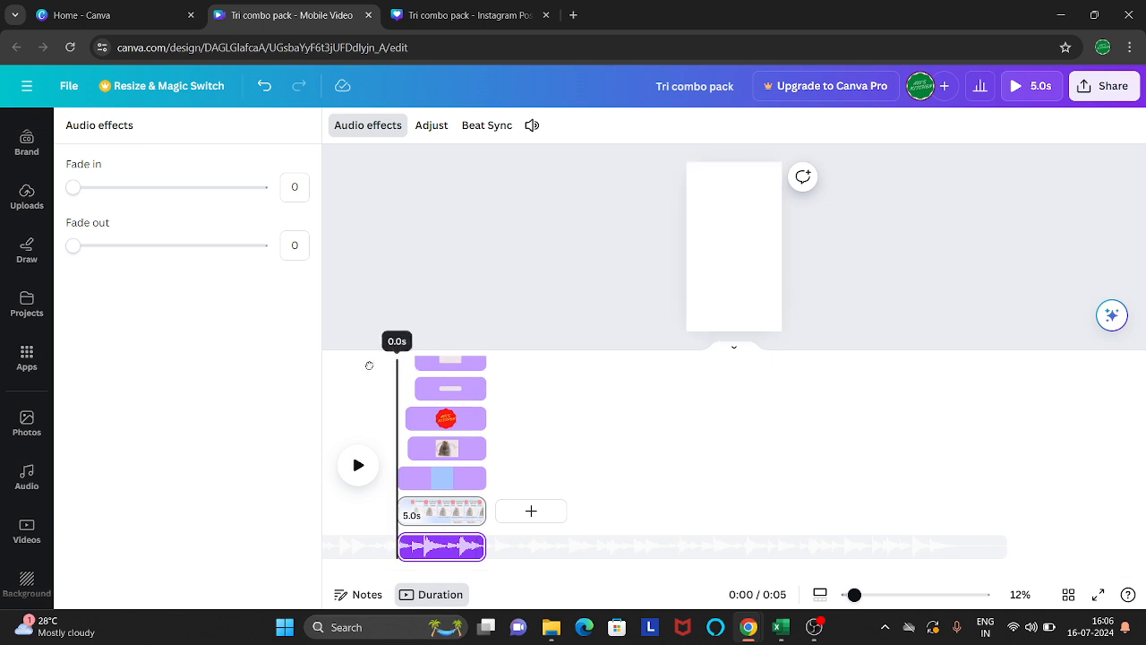
{"action": "left_click", "coordinate": [963, 206]}
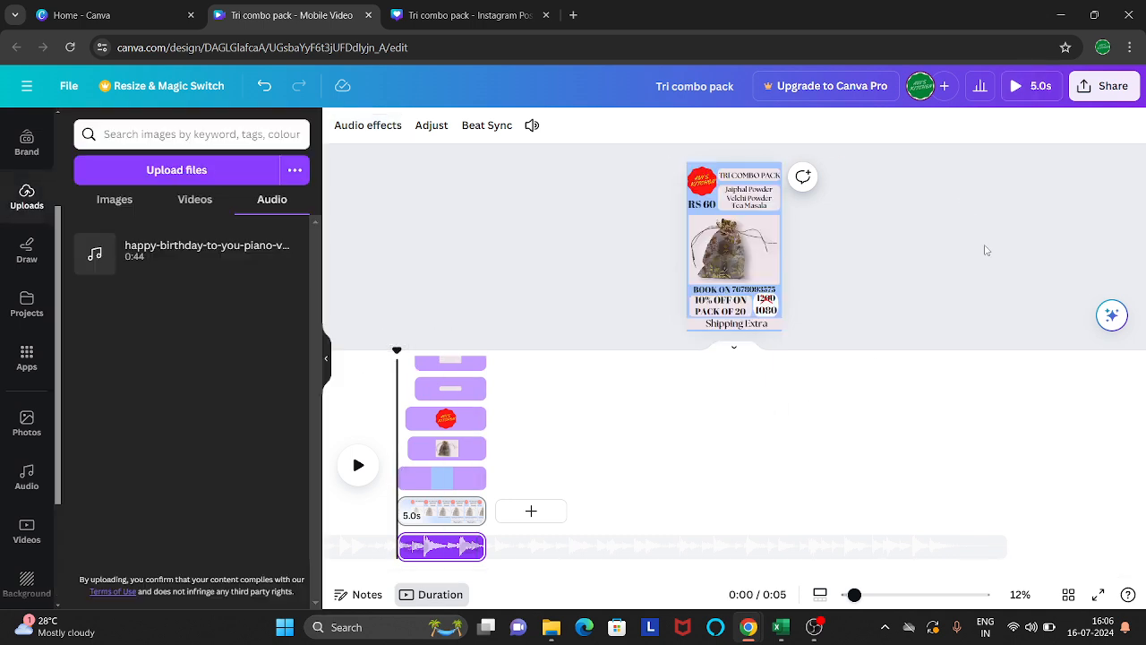
Delete the happy-birthday piano track from the video.
{"action": "left_click", "coordinate": [603, 545]}
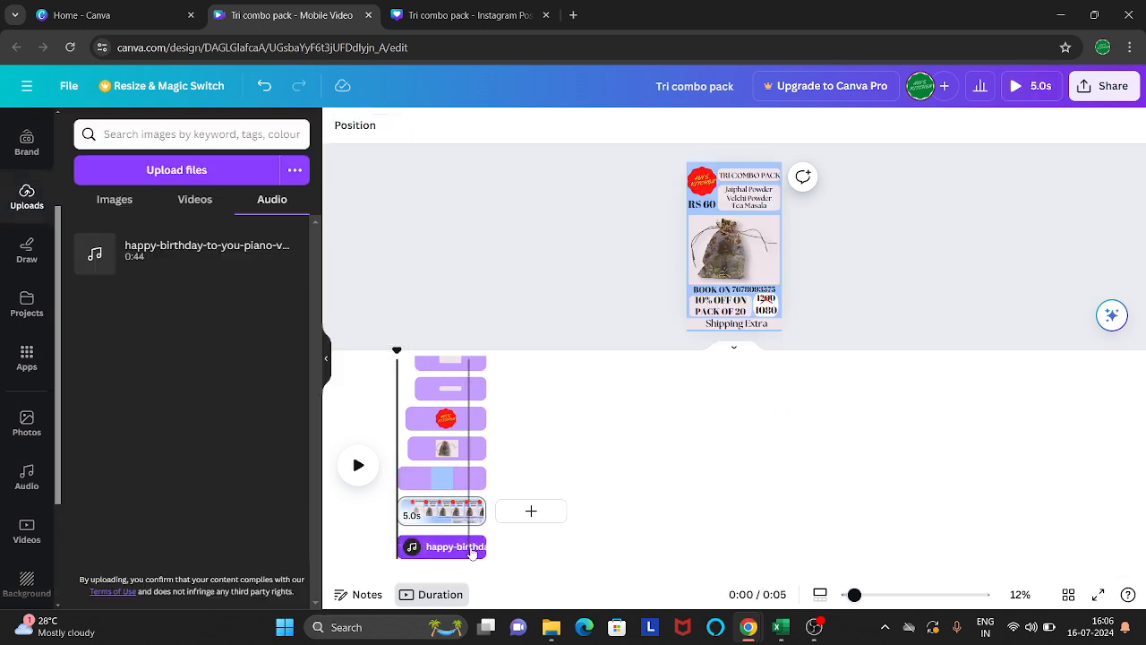
{"action": "left_click", "coordinate": [477, 550]}
{"action": "right_click", "coordinate": [451, 552]}
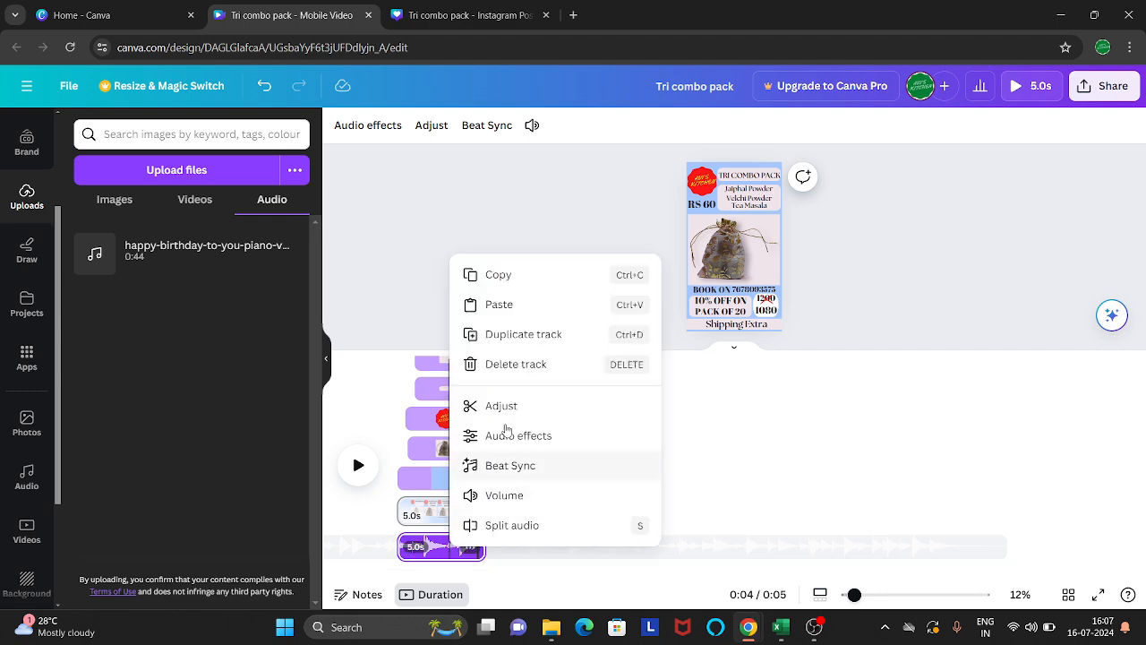
{"action": "left_click", "coordinate": [535, 365]}
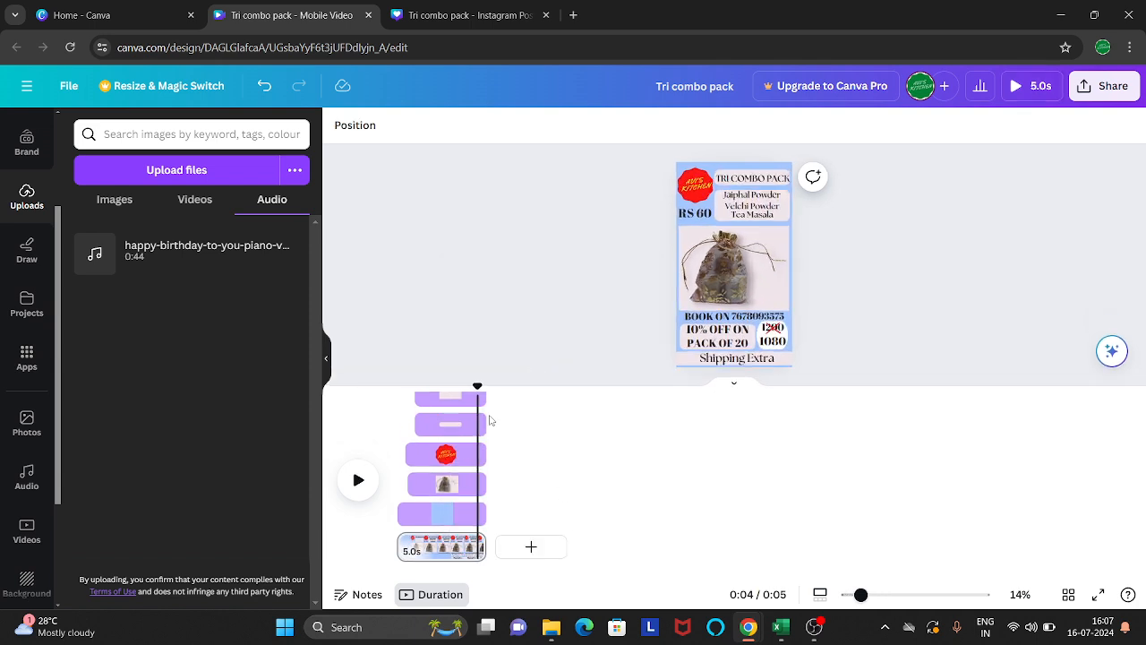
Play the single-page video through from 0:00 to review its animations without the audio track.
{"action": "left_click_drag", "start_coordinate": [478, 387], "coordinate": [409, 393]}
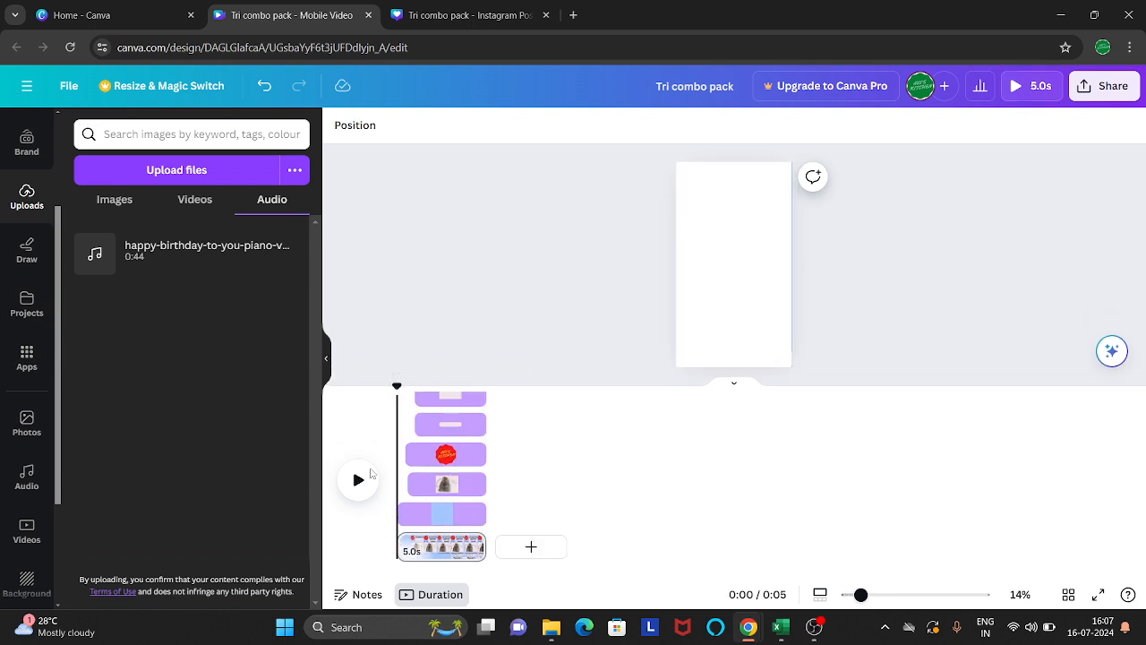
{"action": "left_click", "coordinate": [357, 482]}
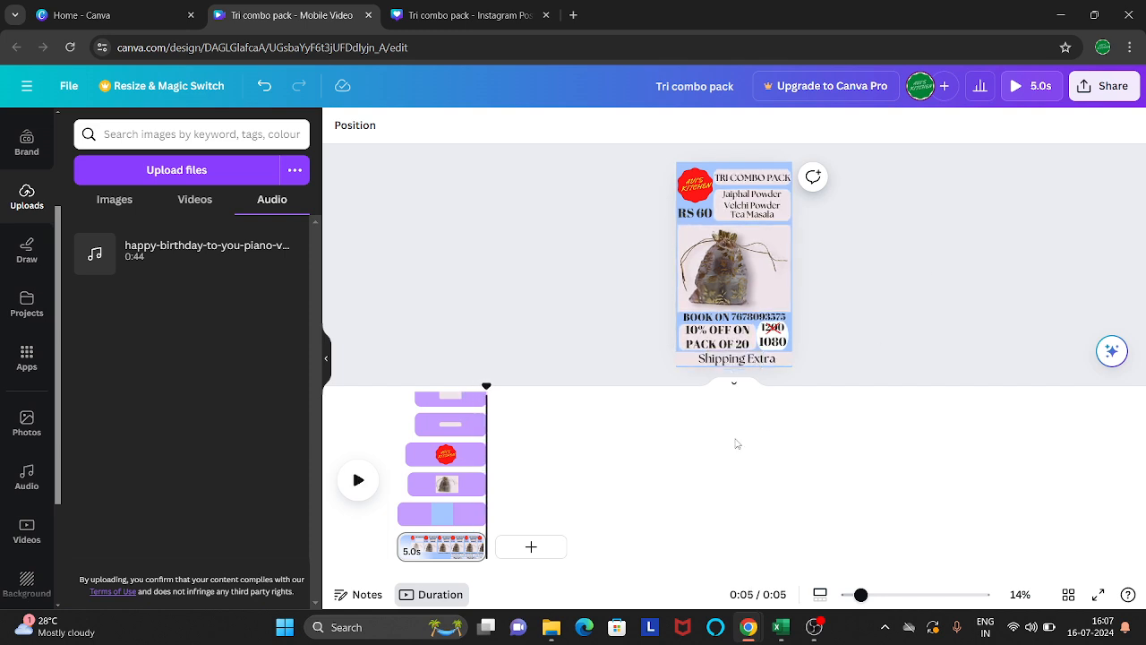
Download the Tri combo pack design as an MP4 video at 1080p (HD) quality.
{"action": "left_click", "coordinate": [1093, 93]}
{"action": "left_click", "coordinate": [965, 465]}
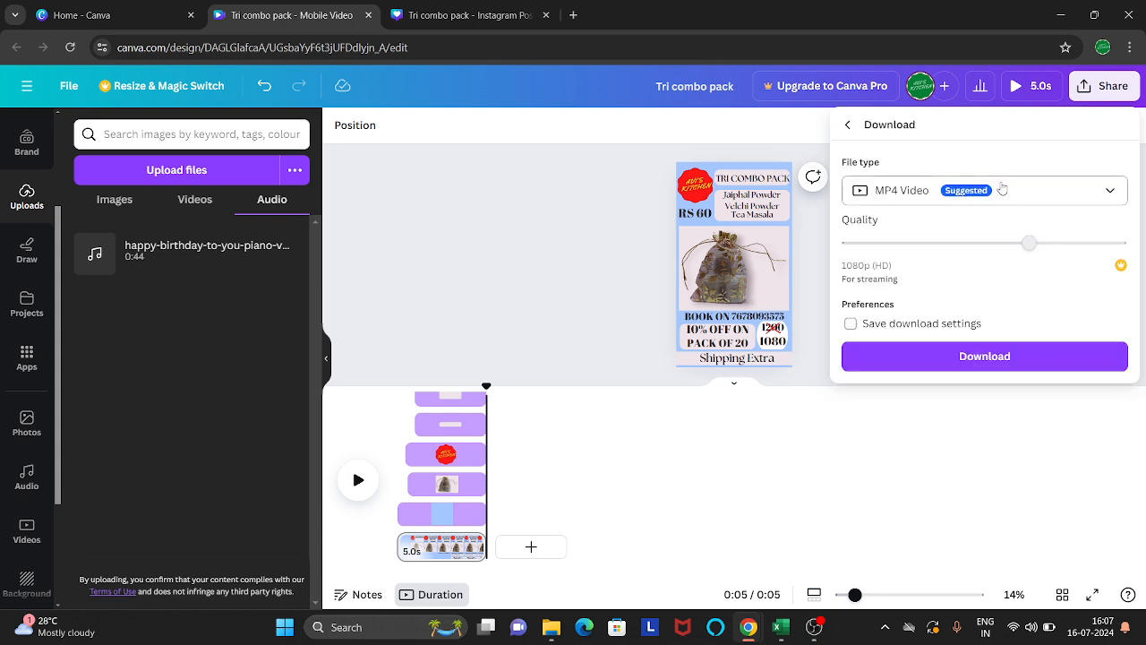
{"action": "left_click", "coordinate": [944, 367]}
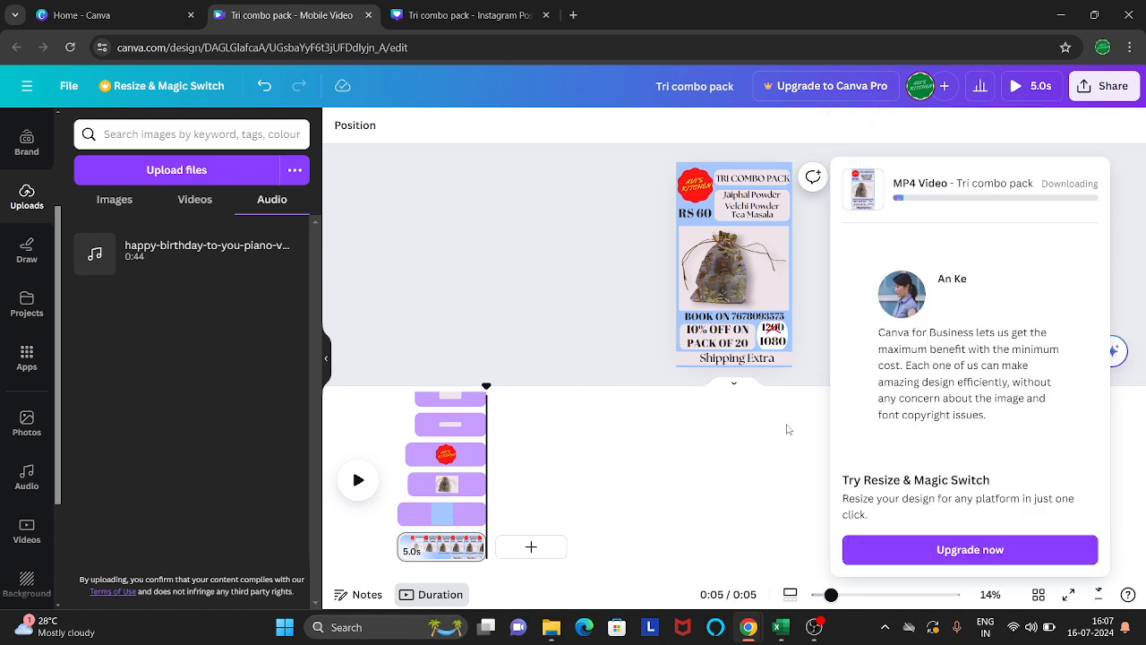
Examine pages 2 and 3 of the Tri combo pack Instagram post design while the video downloads.
{"action": "left_click", "coordinate": [465, 11]}
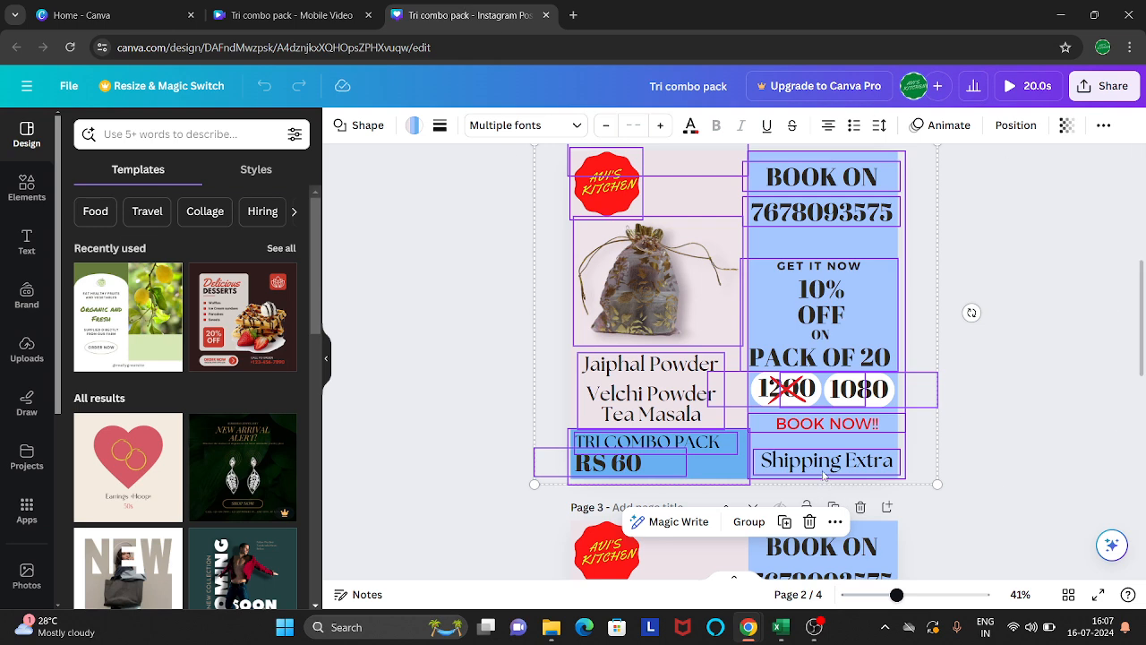
{"action": "left_click", "coordinate": [251, 13]}
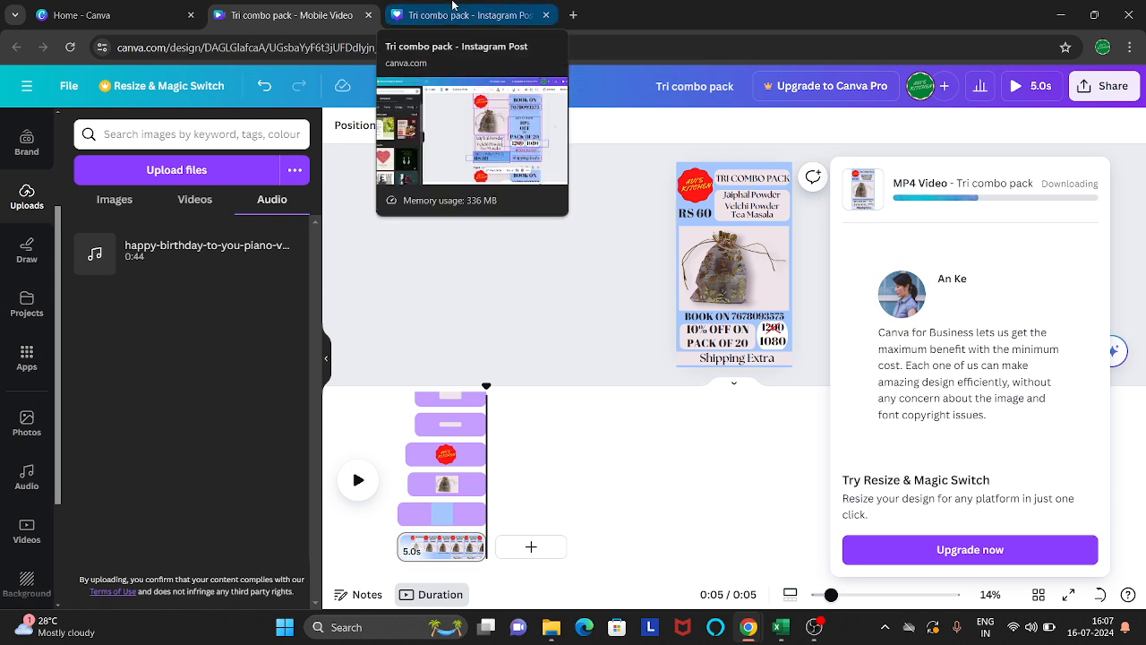
{"action": "left_click", "coordinate": [452, 7]}
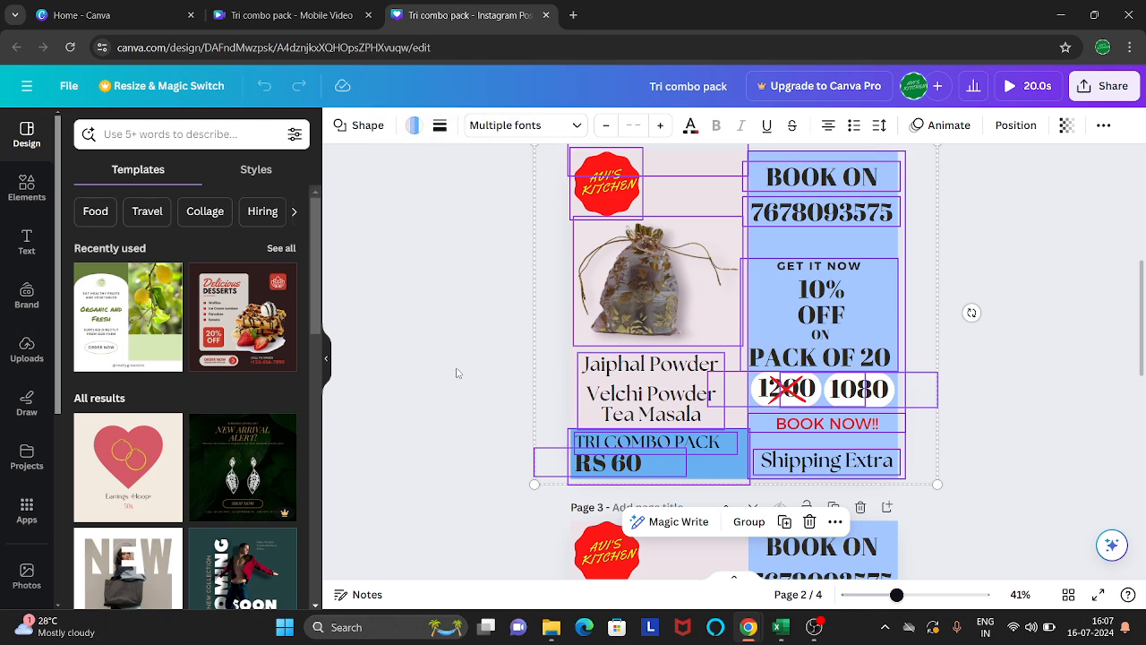
{"action": "scroll", "coordinate": [457, 372], "scroll_direction": "up", "scroll_amount": 3}
{"action": "scroll", "coordinate": [530, 445], "scroll_direction": "down", "scroll_amount": 1}
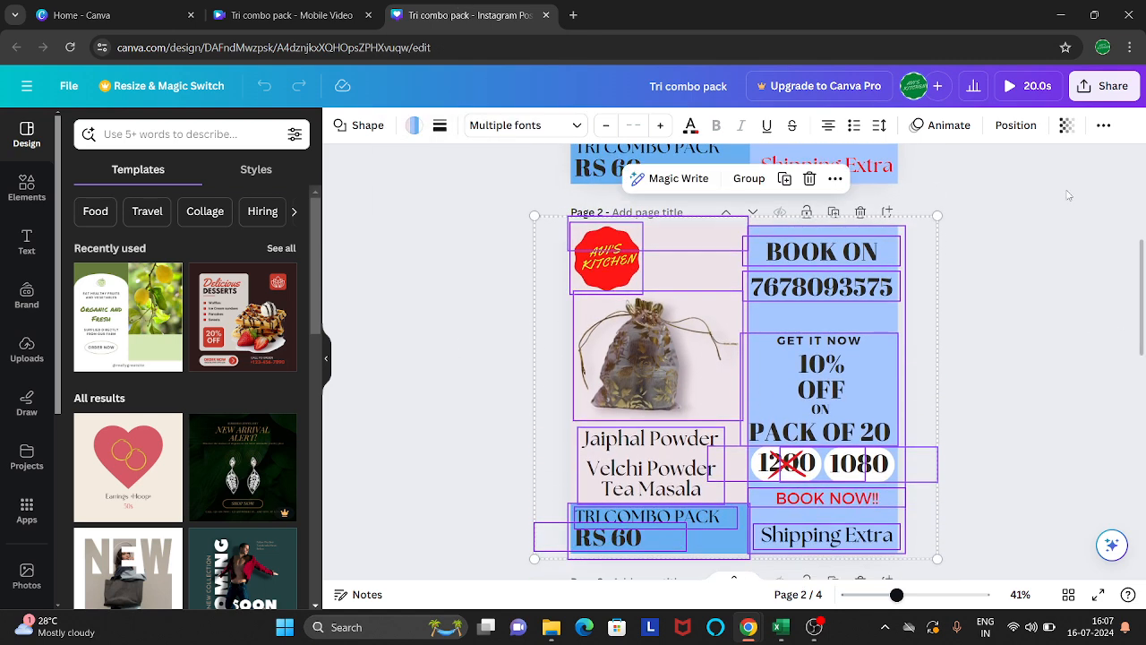
{"action": "scroll", "coordinate": [988, 224], "scroll_direction": "down", "scroll_amount": 1}
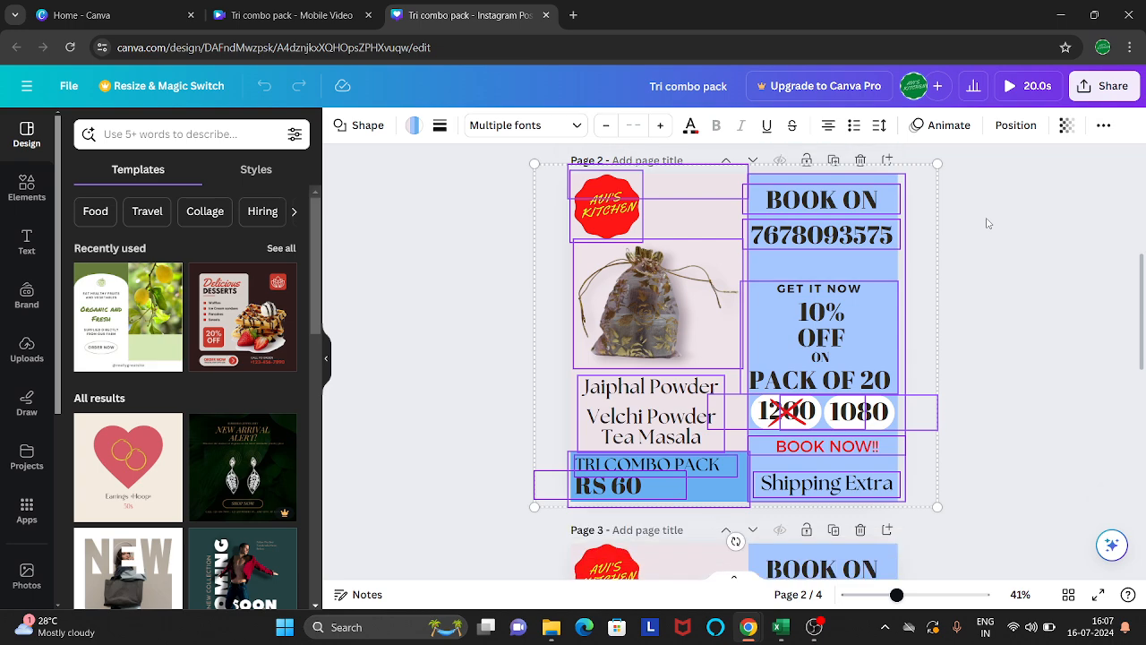
{"action": "scroll", "coordinate": [980, 231], "scroll_direction": "down", "scroll_amount": 8}
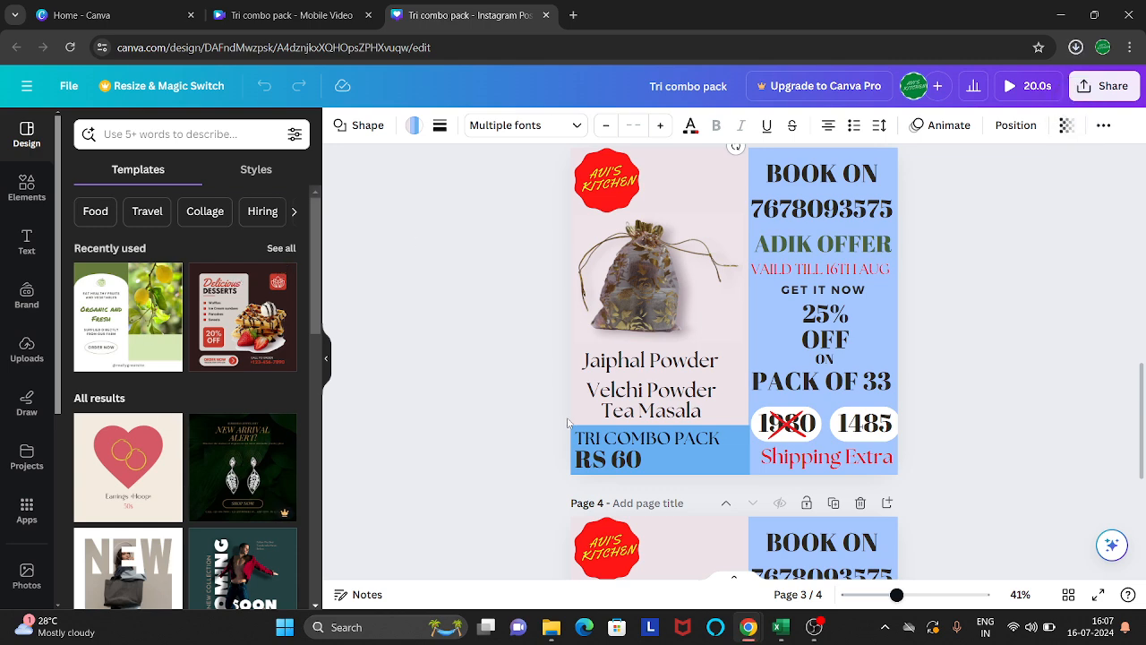
{"action": "scroll", "coordinate": [567, 422], "scroll_direction": "up", "scroll_amount": 1}
Return to the Tri combo pack mobile video design and dismiss its download notice.
{"action": "left_click", "coordinate": [275, 8]}
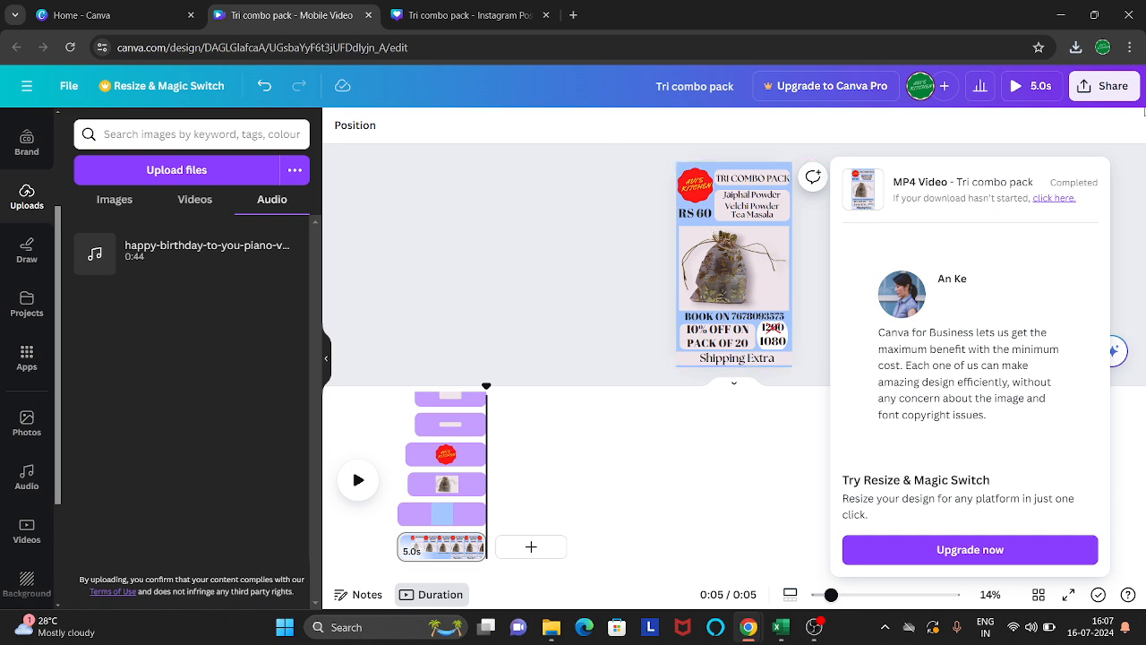
{"action": "left_click", "coordinate": [1050, 135]}
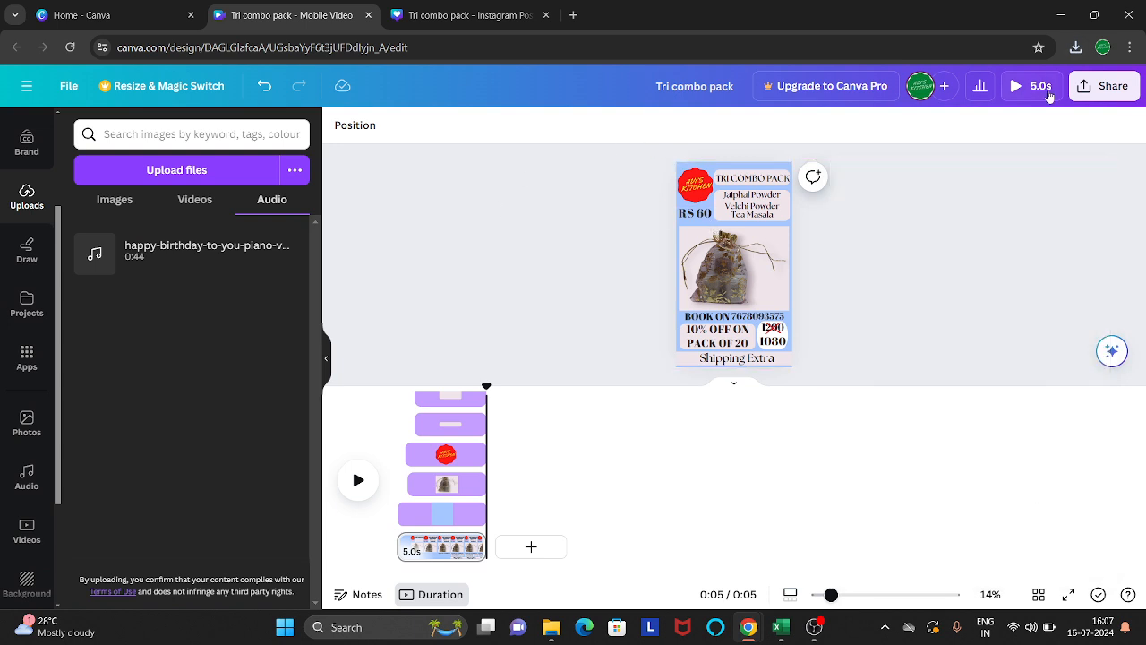
{"action": "left_click", "coordinate": [814, 626]}
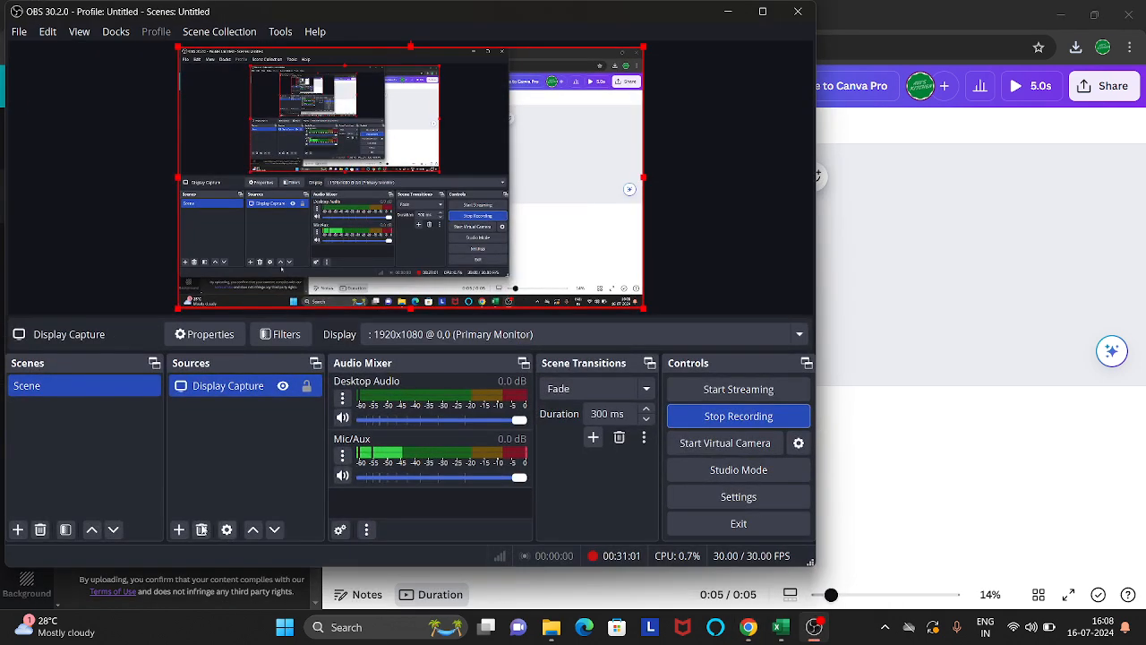